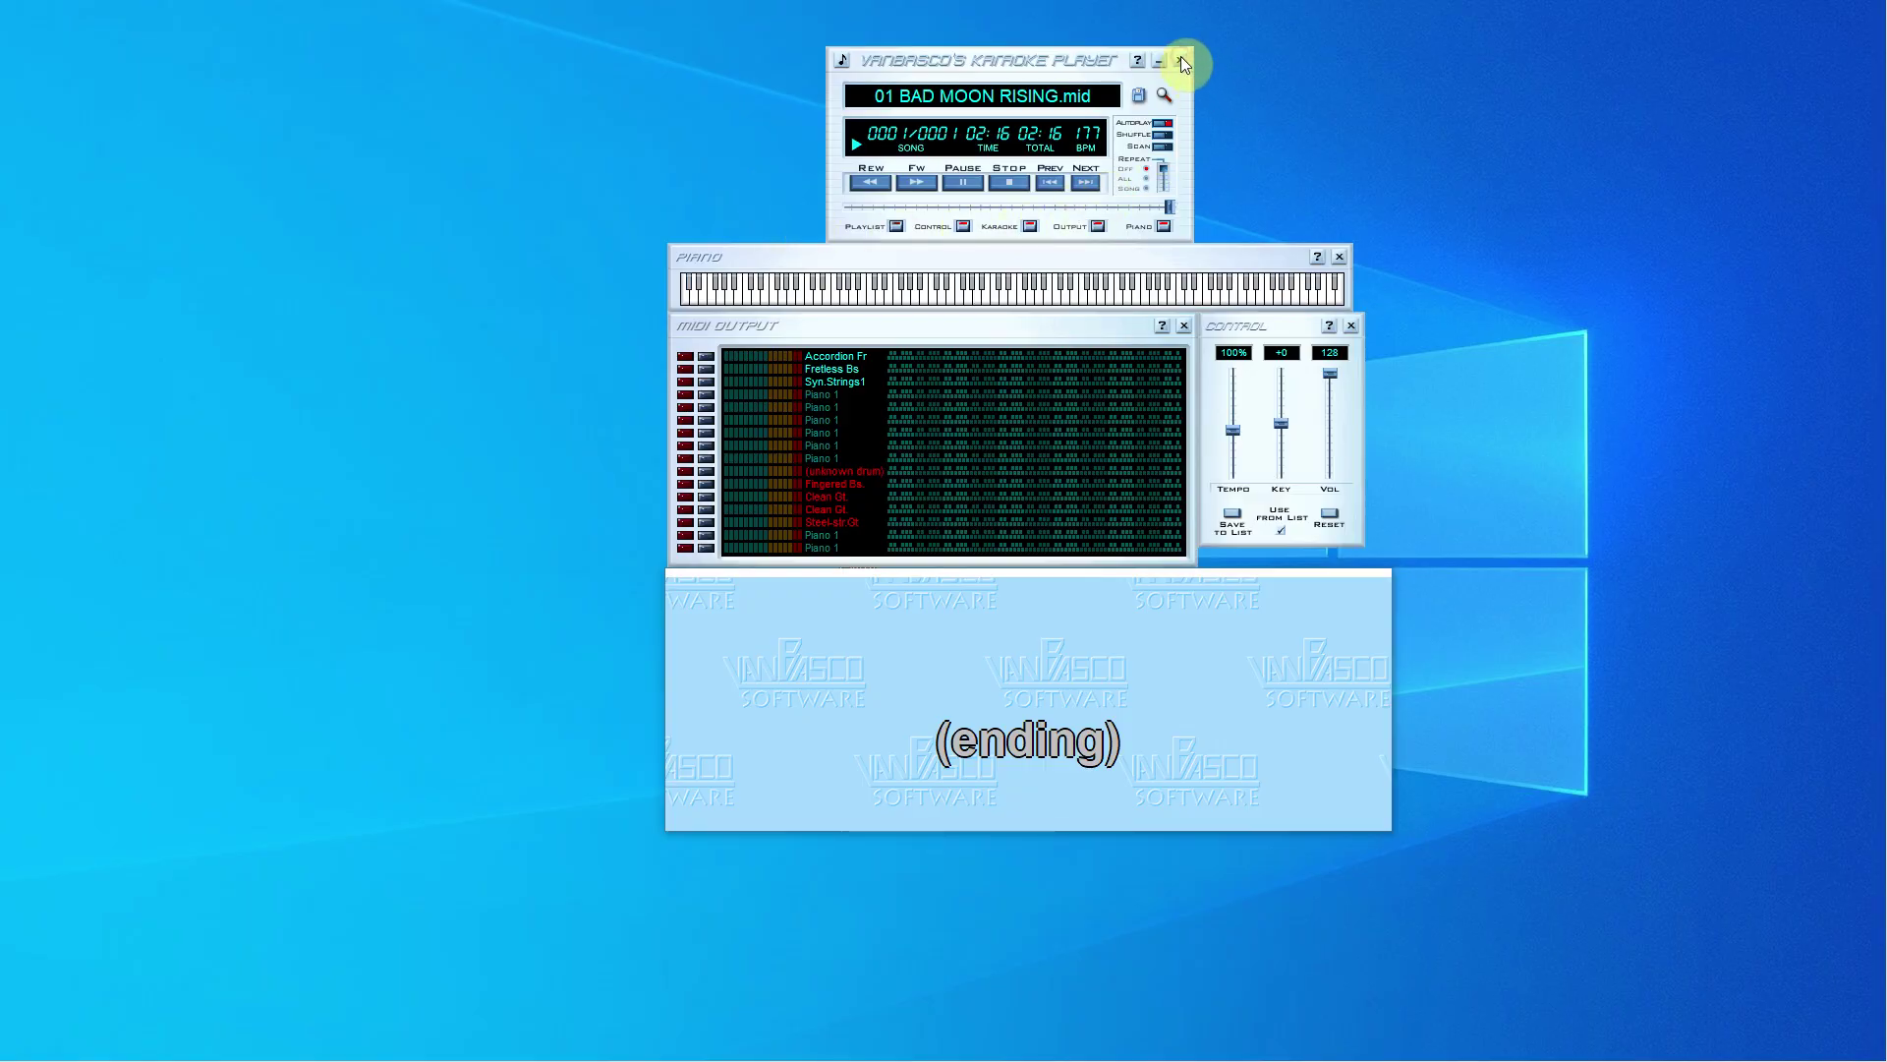
Close vanBasco's Karaoke Player and launch Cakewalk with the Bad Moon Rising project
click(1181, 60)
double_click(859, 449)
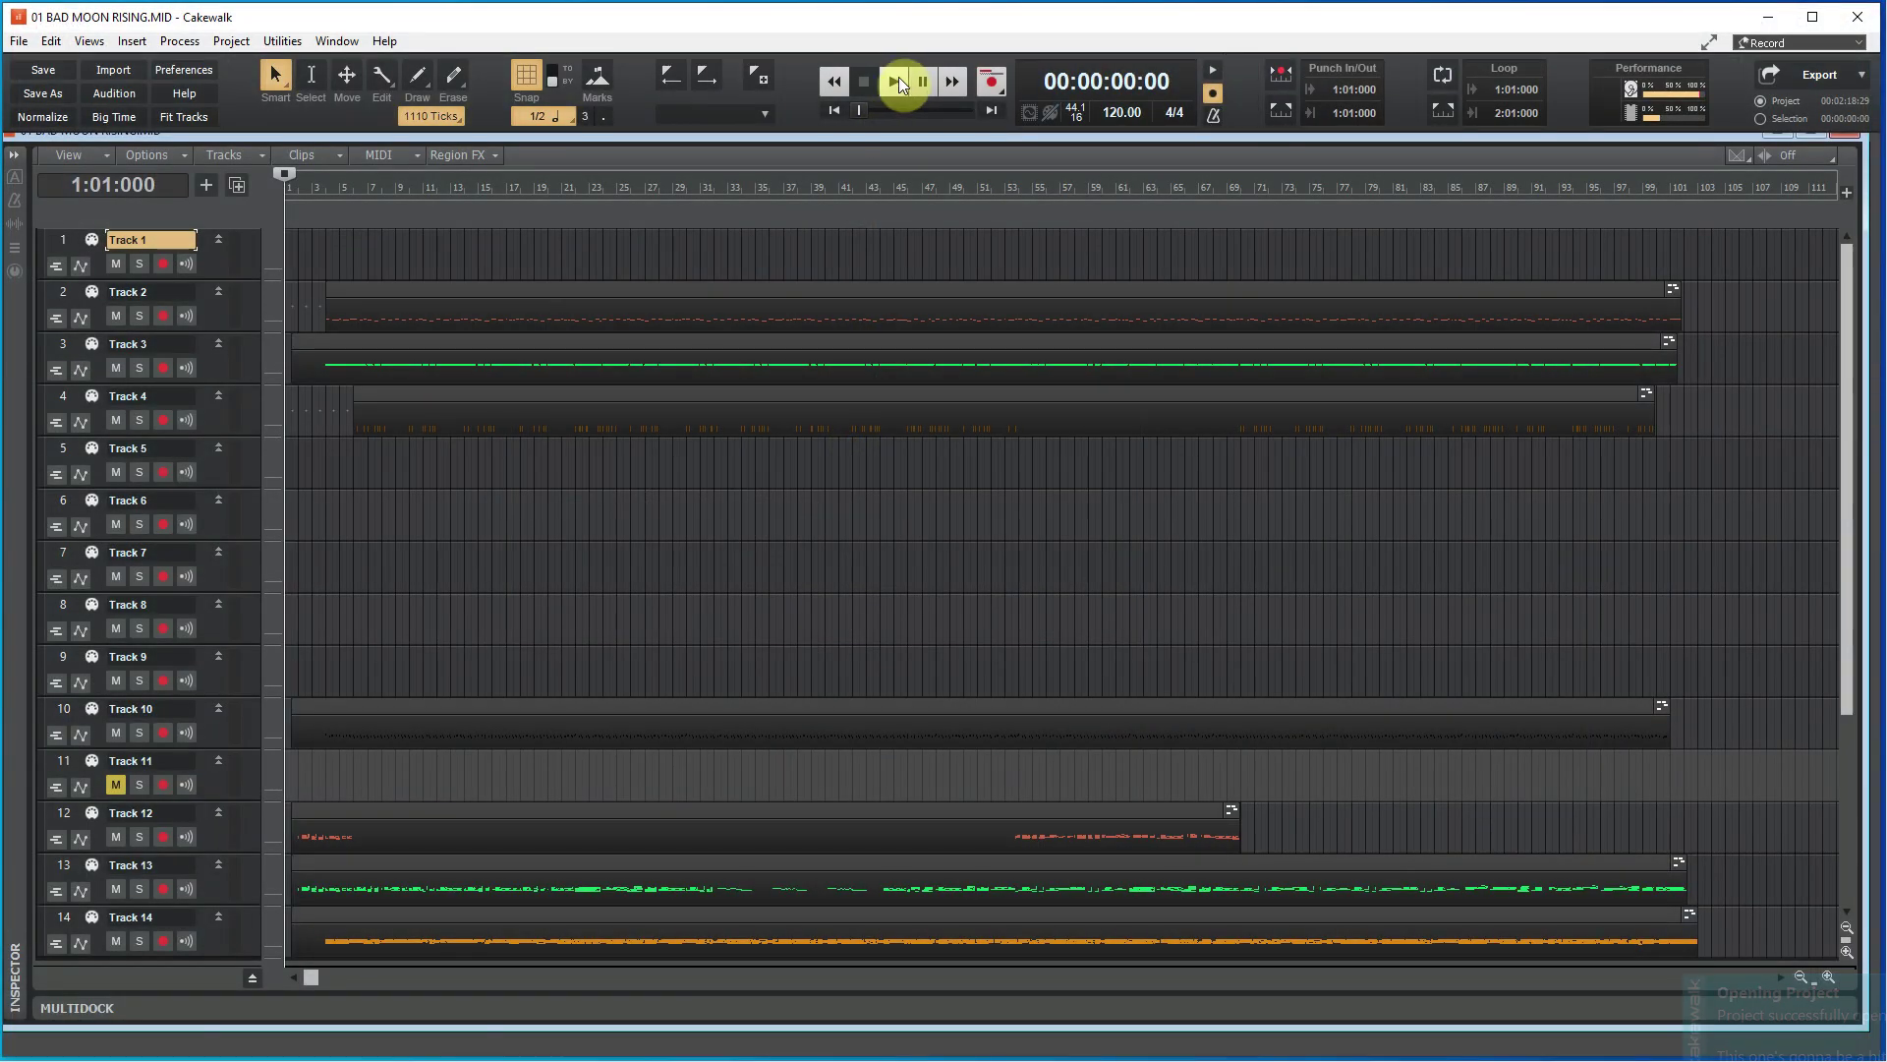
Start playback of the Bad Moon Rising MIDI project in Cakewalk at 177 BPM
click(895, 84)
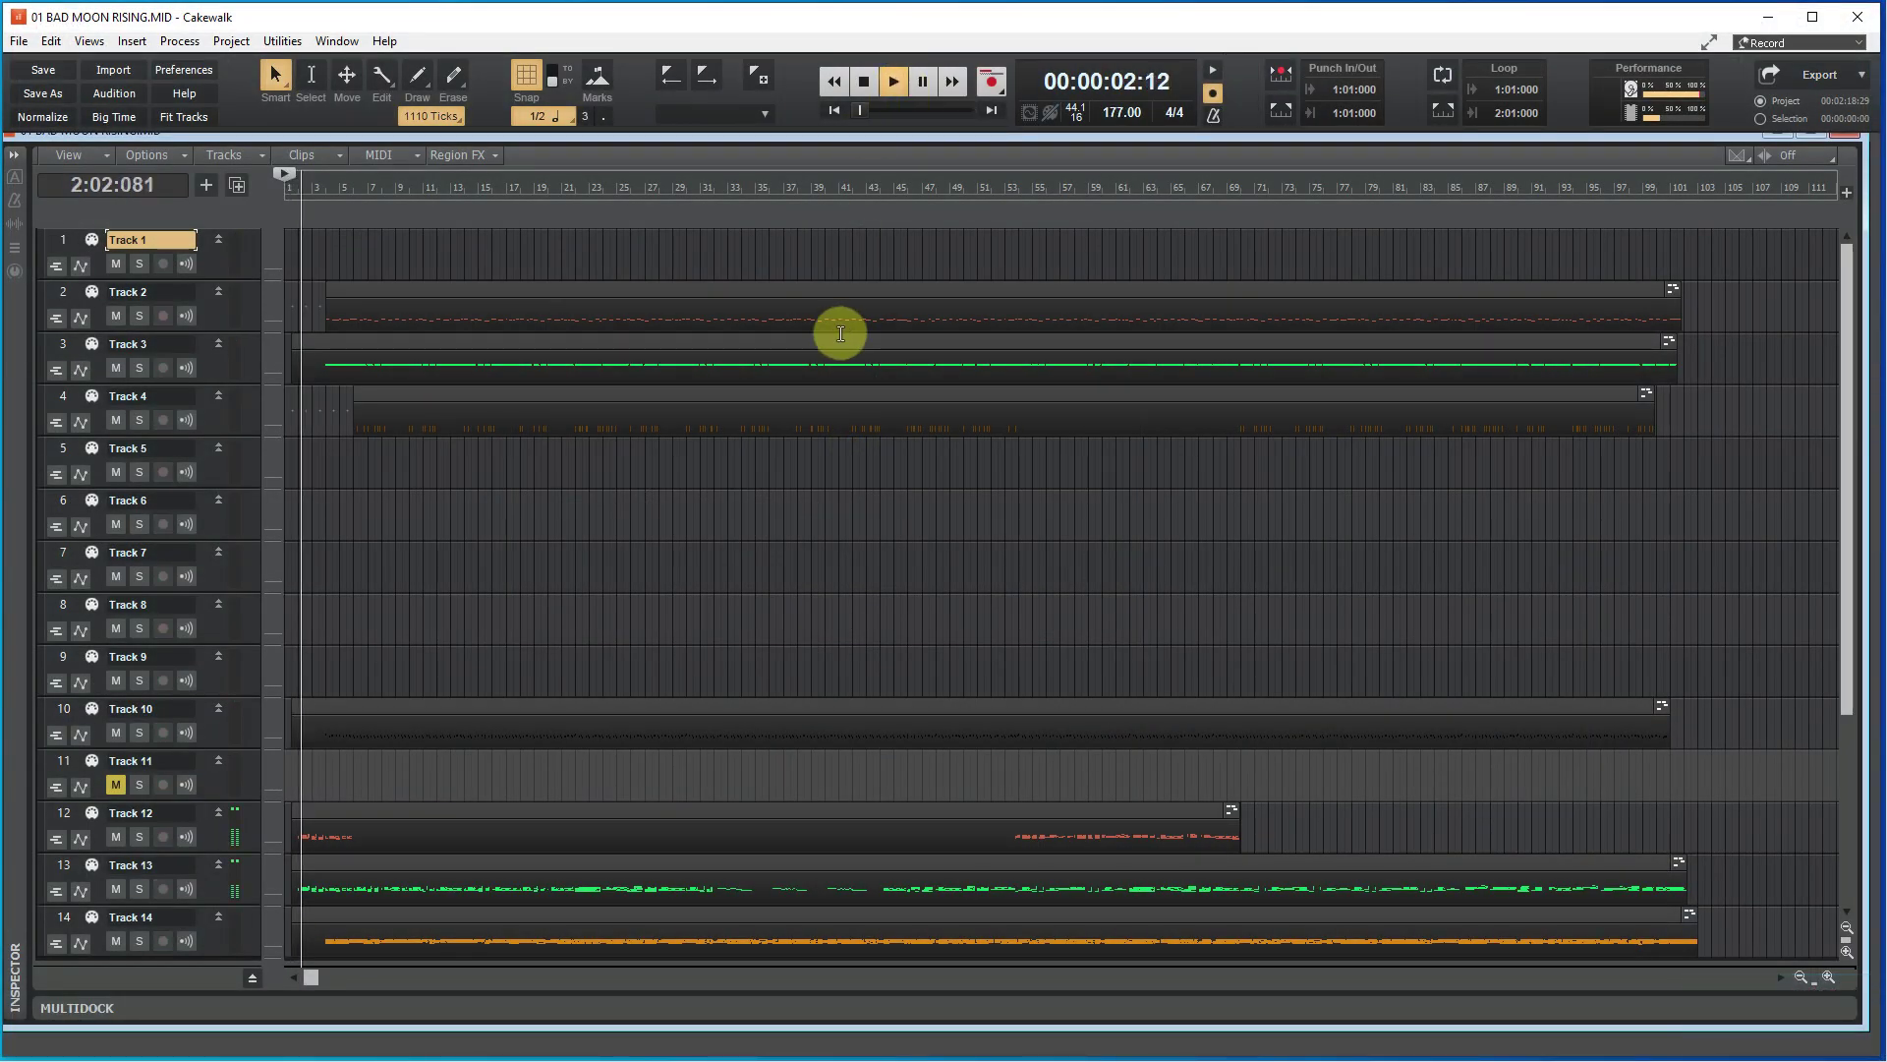
drag(1845, 358, 1836, 317)
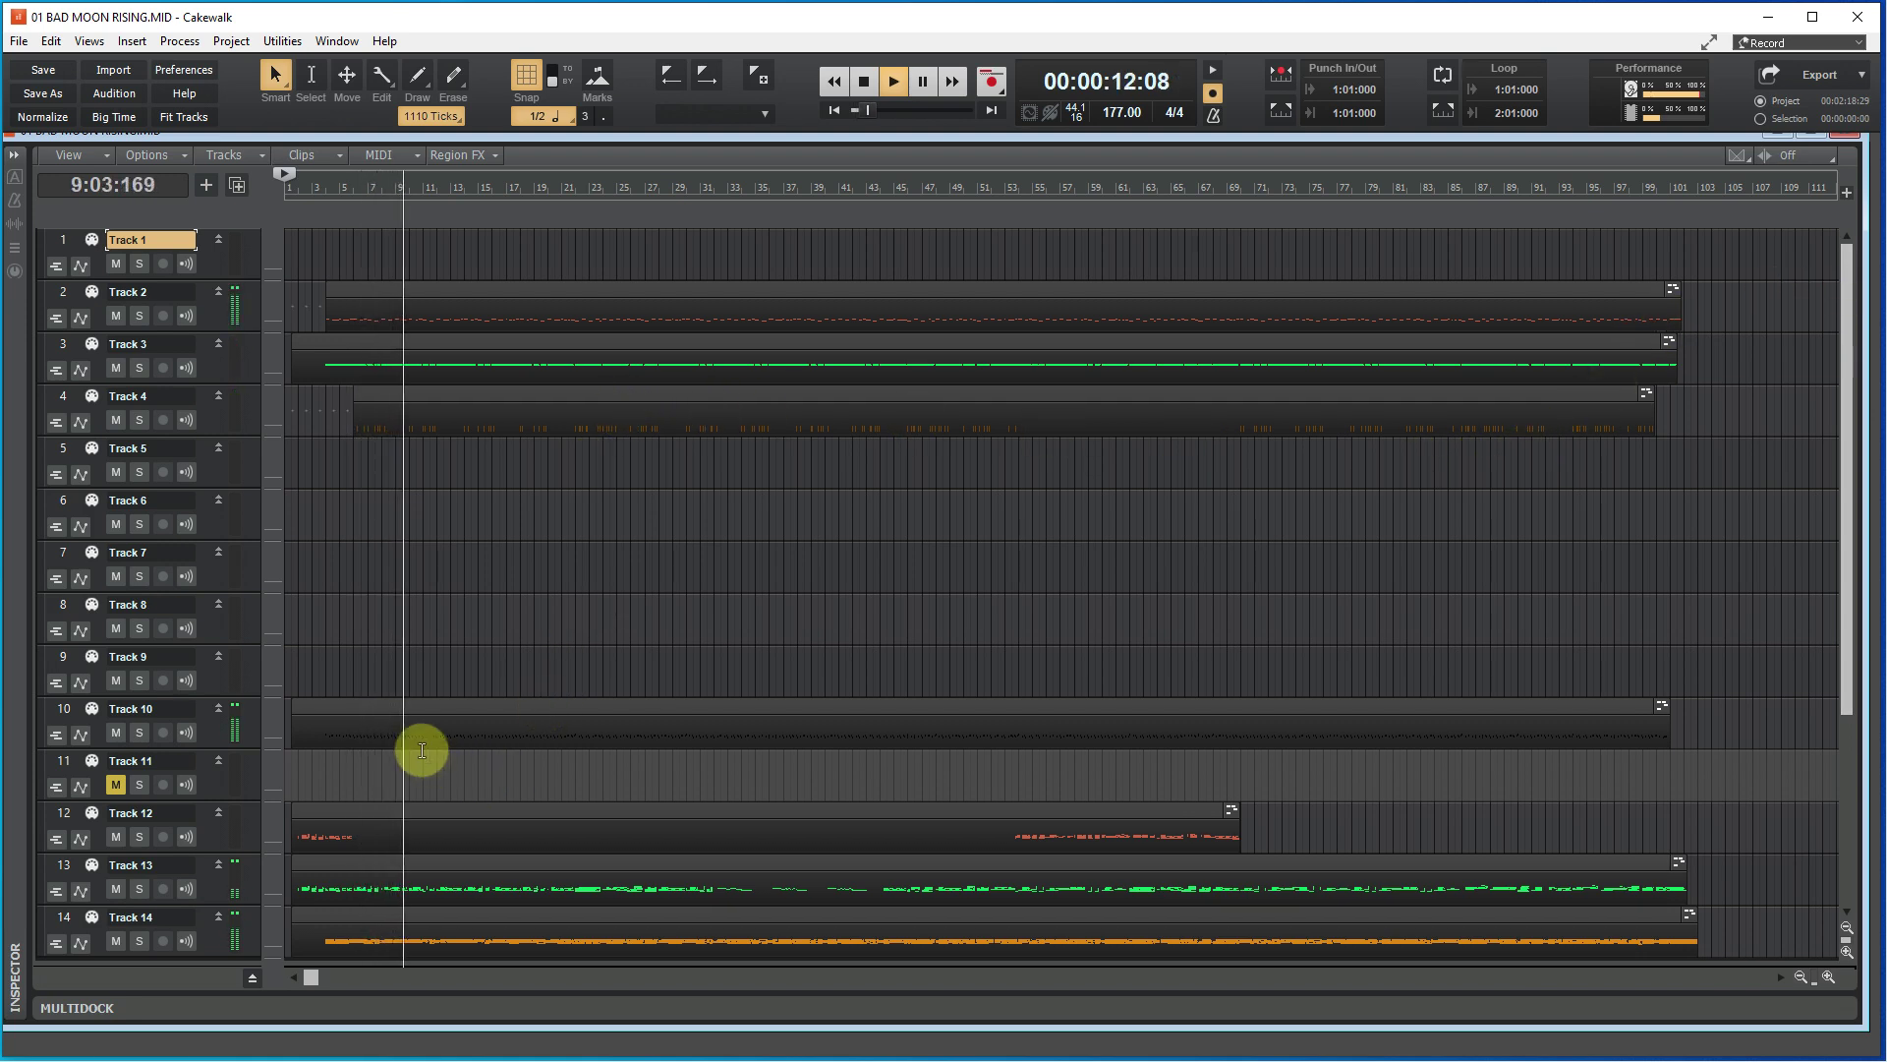
Show Track 10's drum clip in an enlarged, zoomed-in Piano Roll and stop playback
right_click(414, 711)
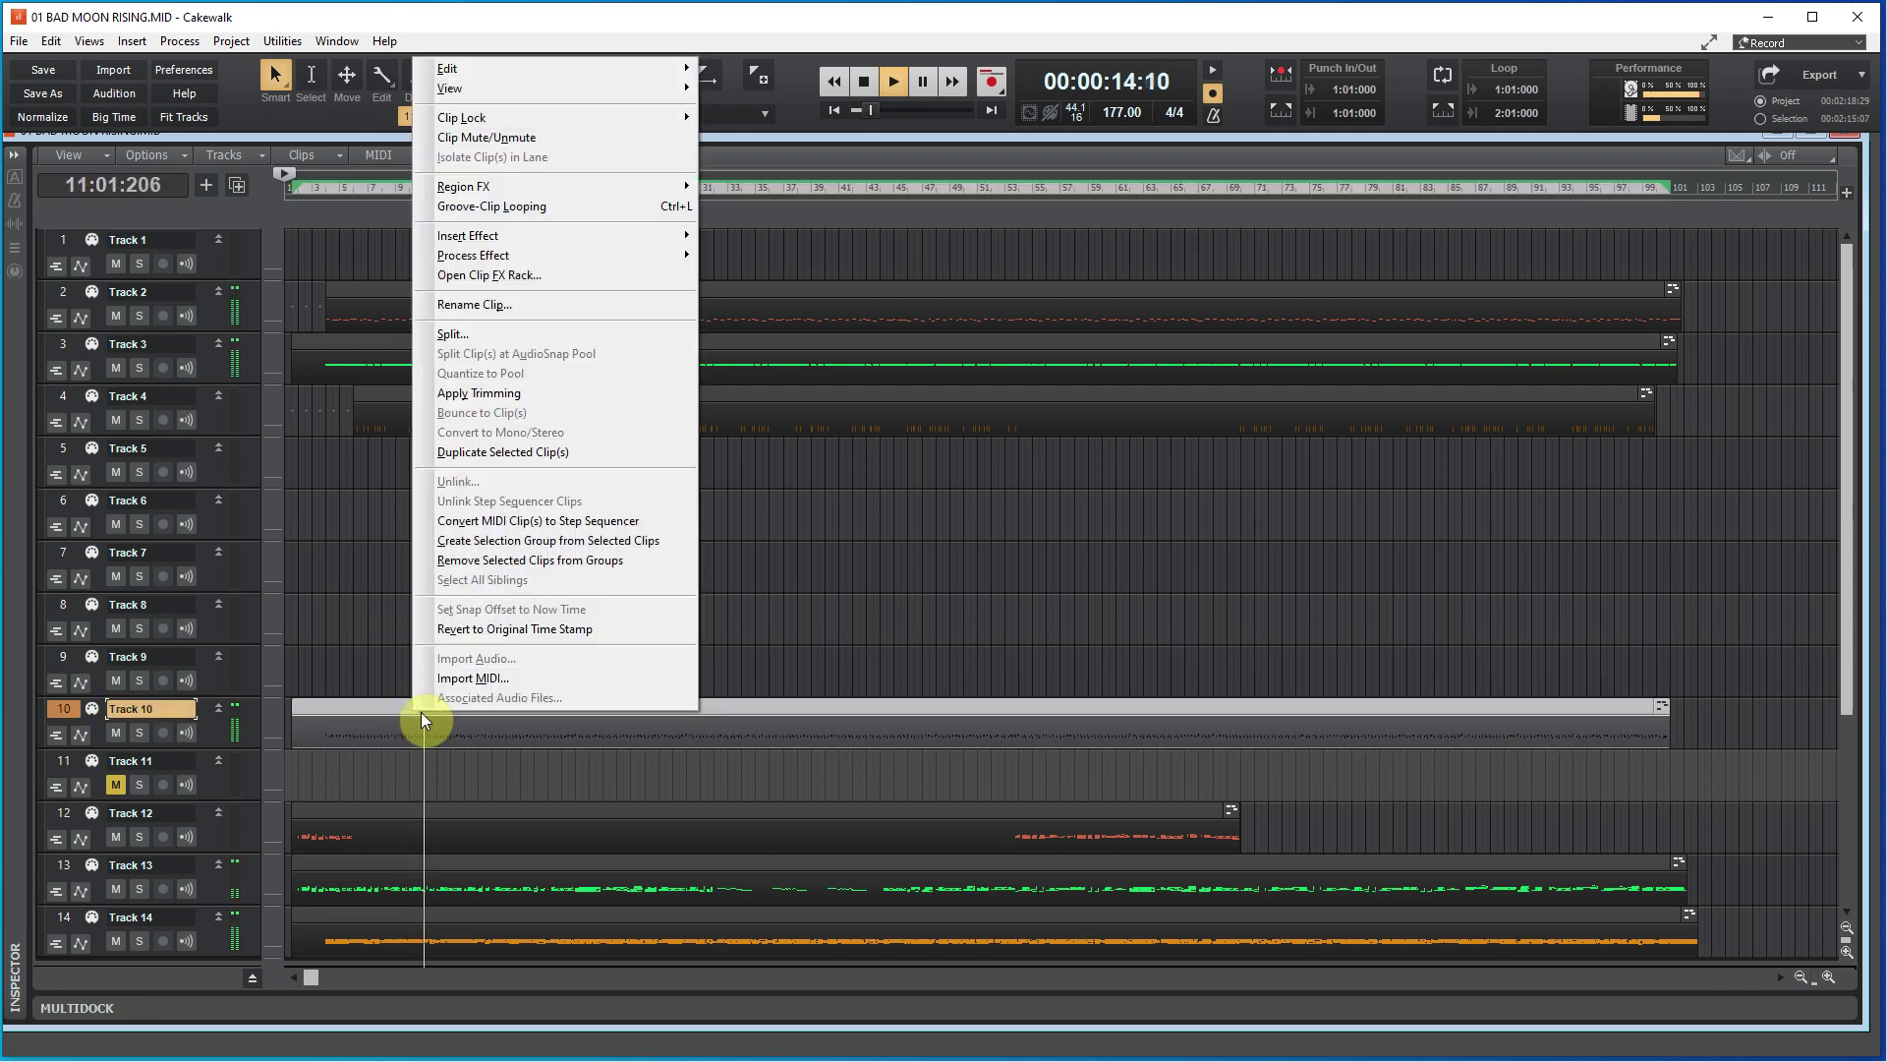
mouse_move(499, 94)
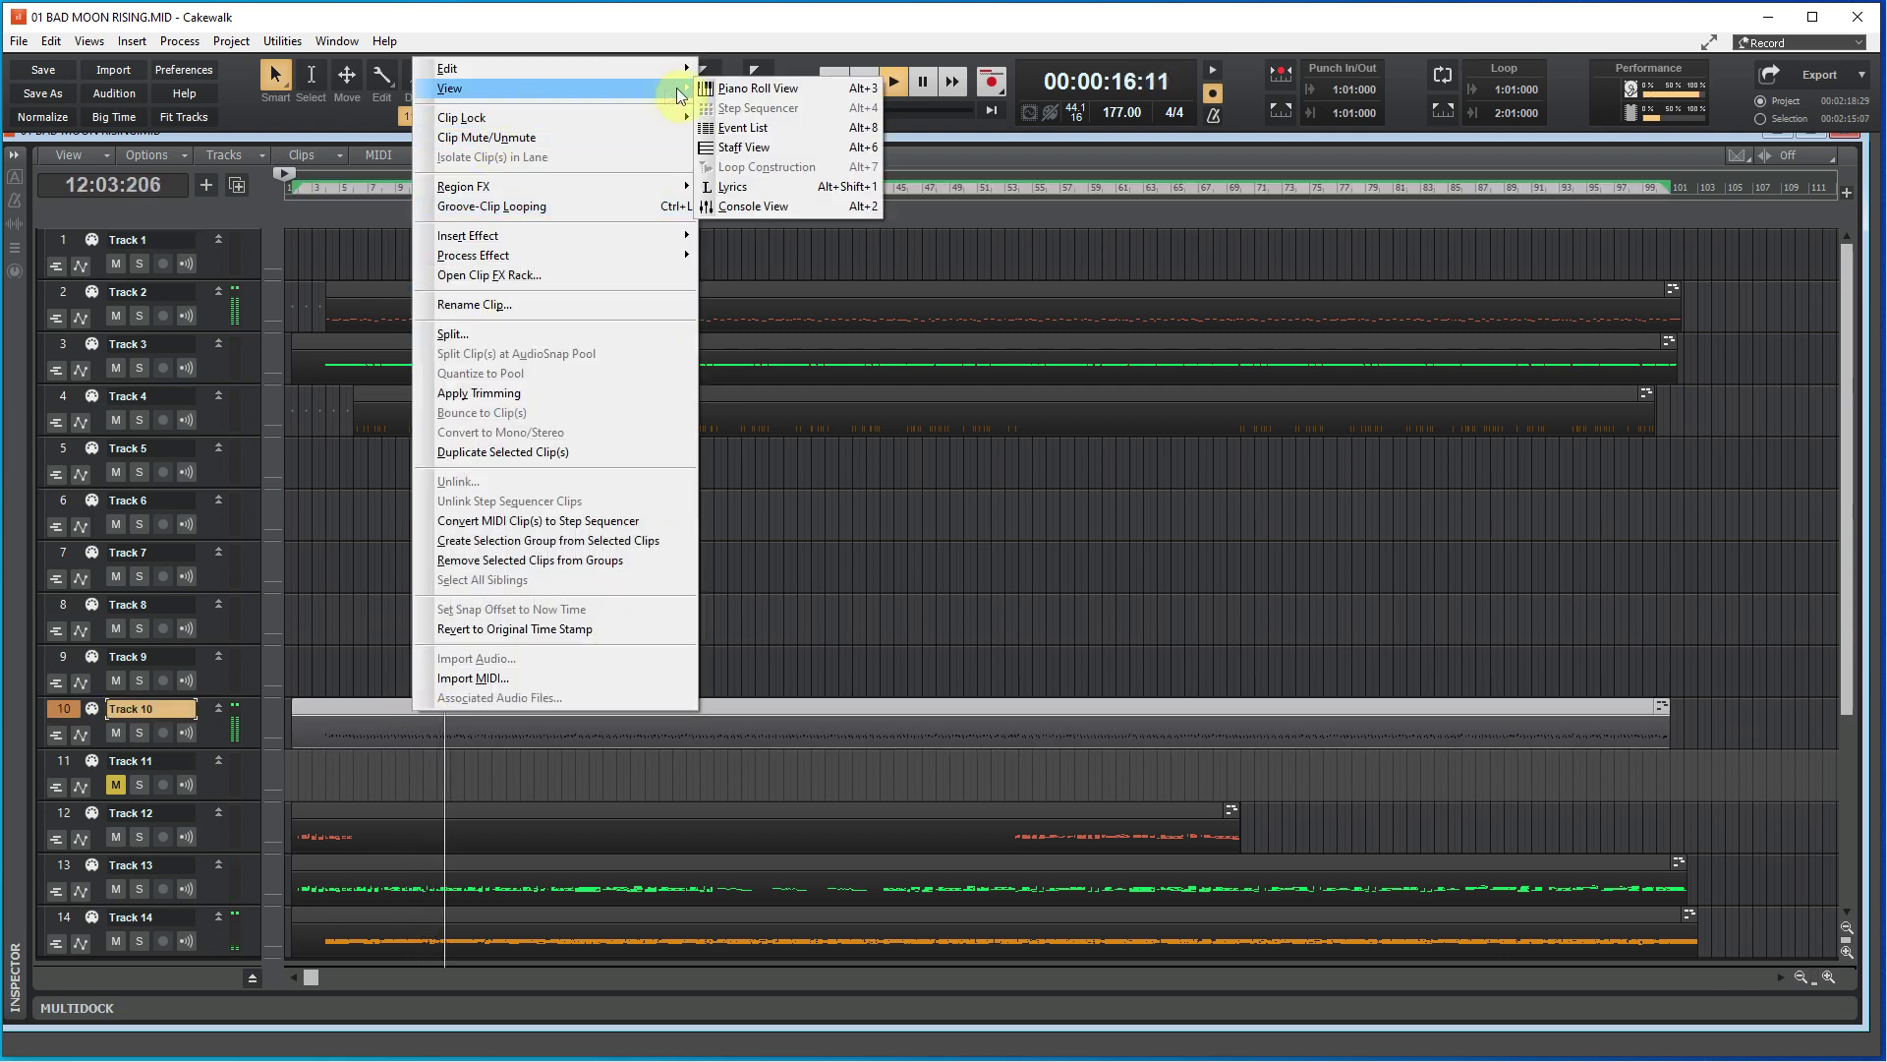
click(742, 87)
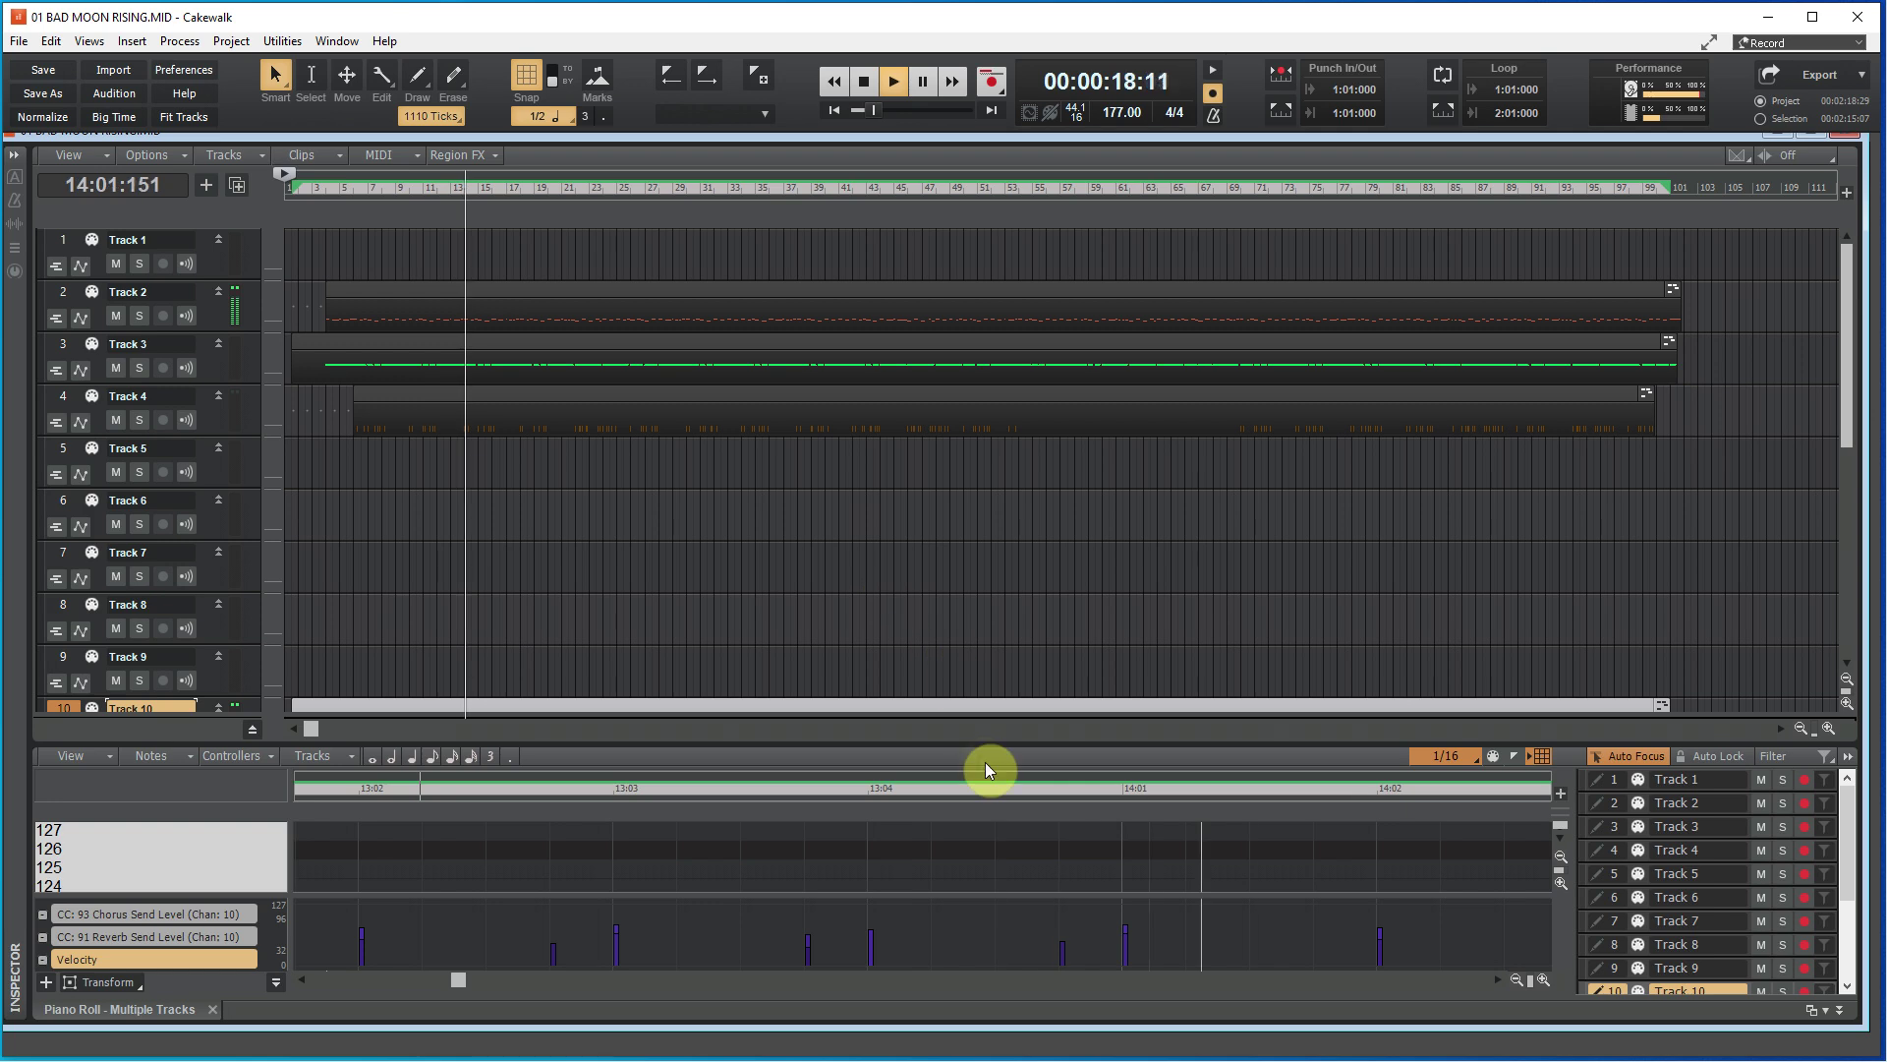
drag(988, 749, 970, 536)
drag(1565, 641, 1576, 782)
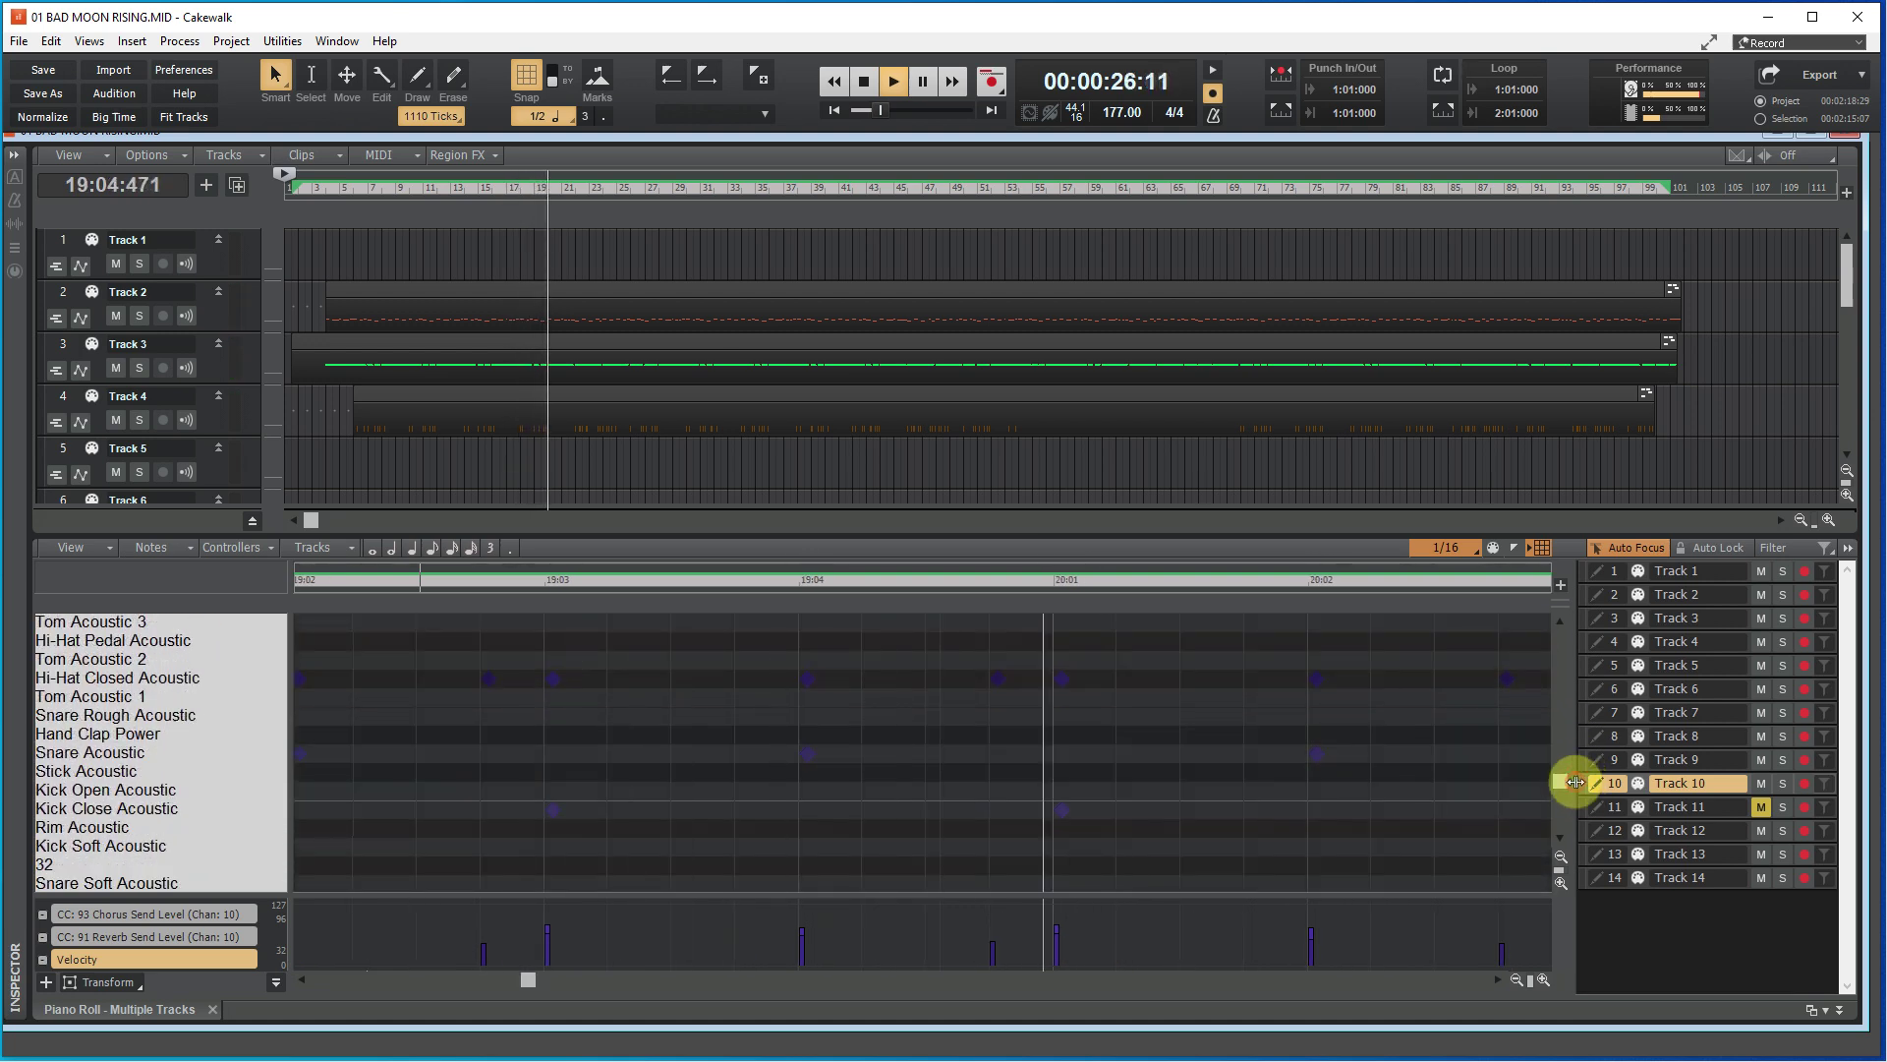
click(1544, 980)
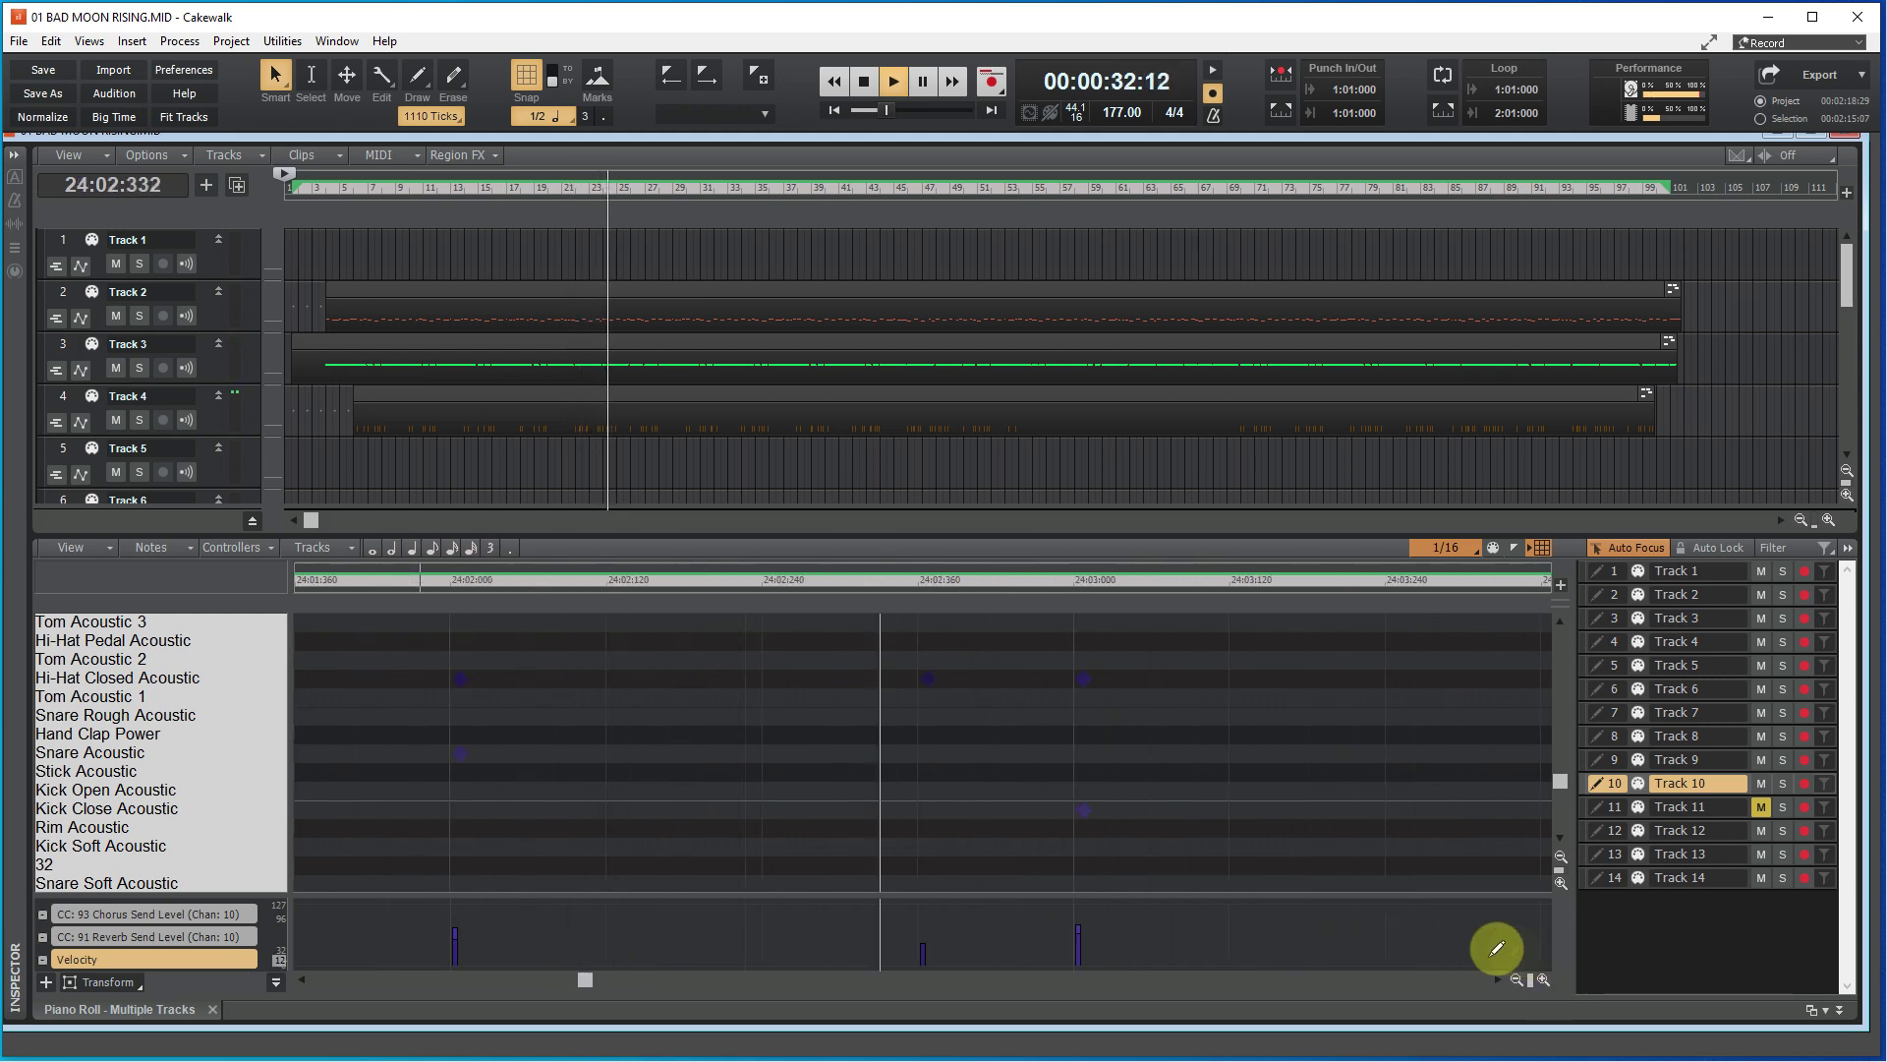
click(921, 83)
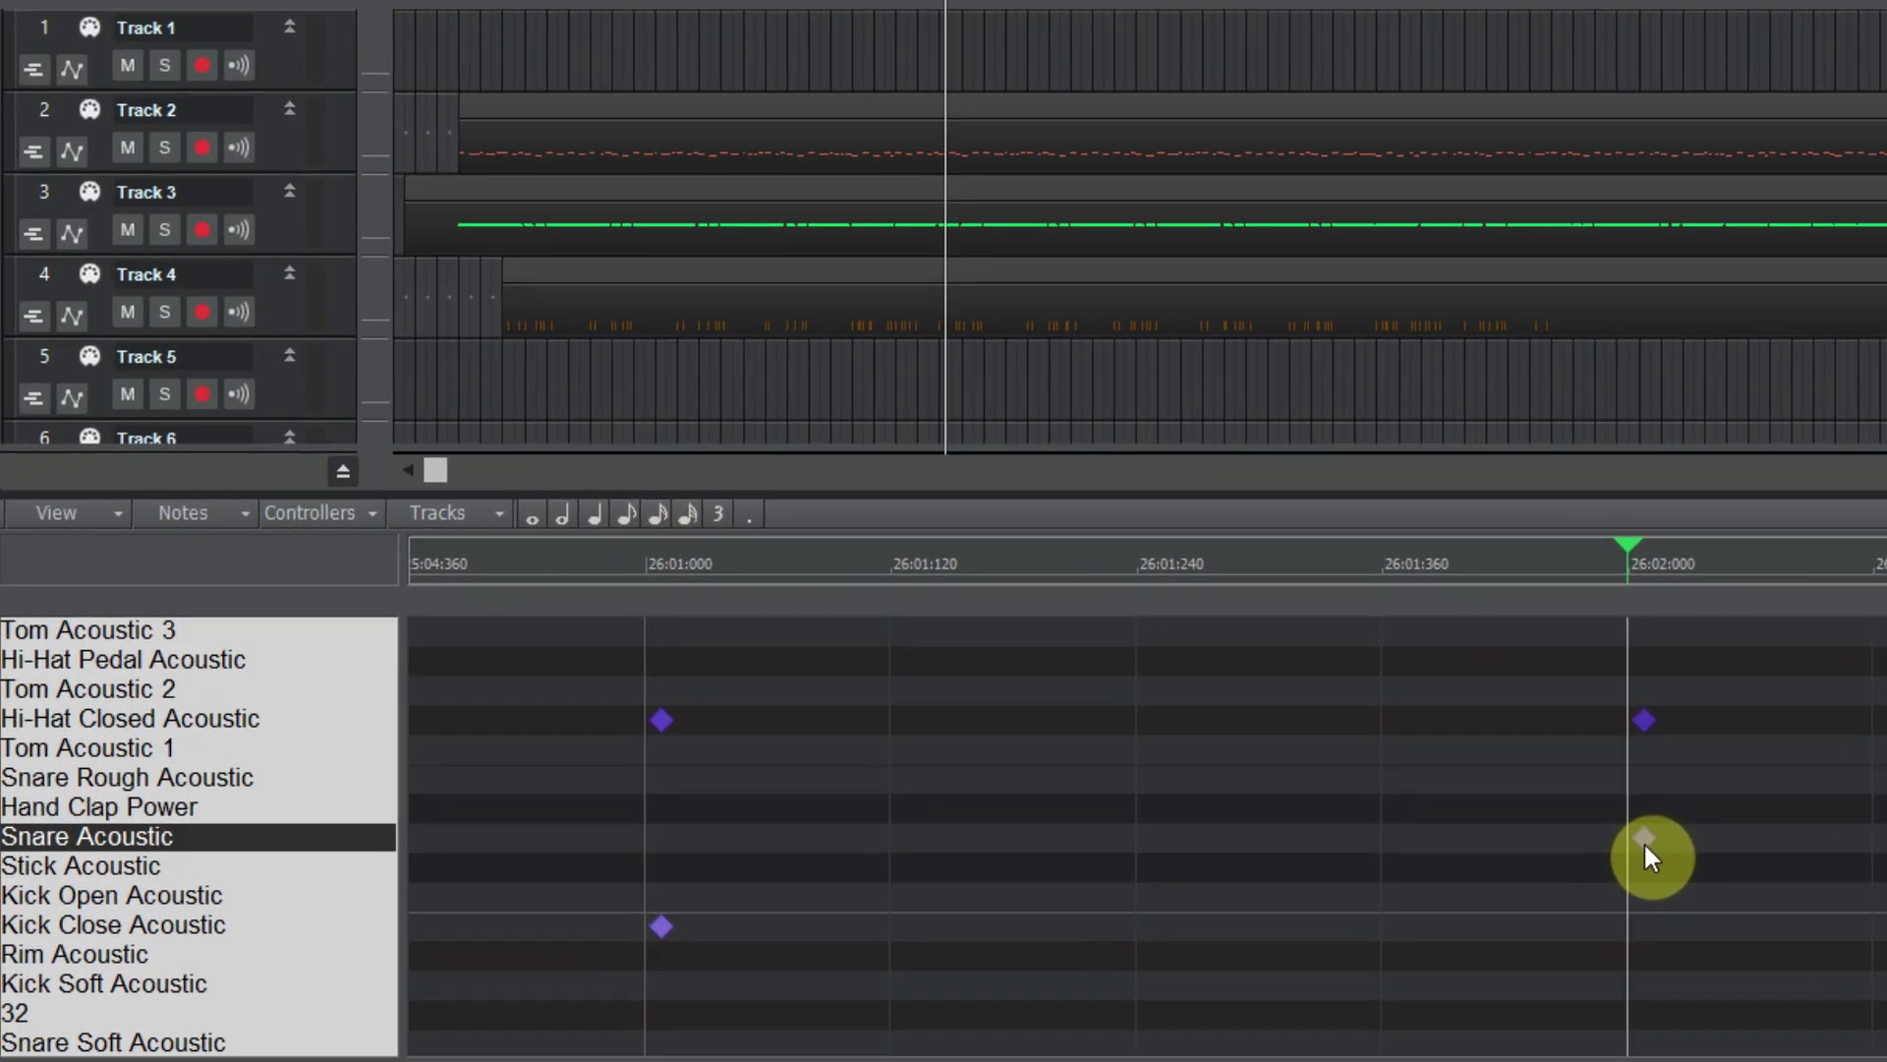
Check the Snare Acoustic note's start time and move the now time to 26:01:000
double_click(1644, 840)
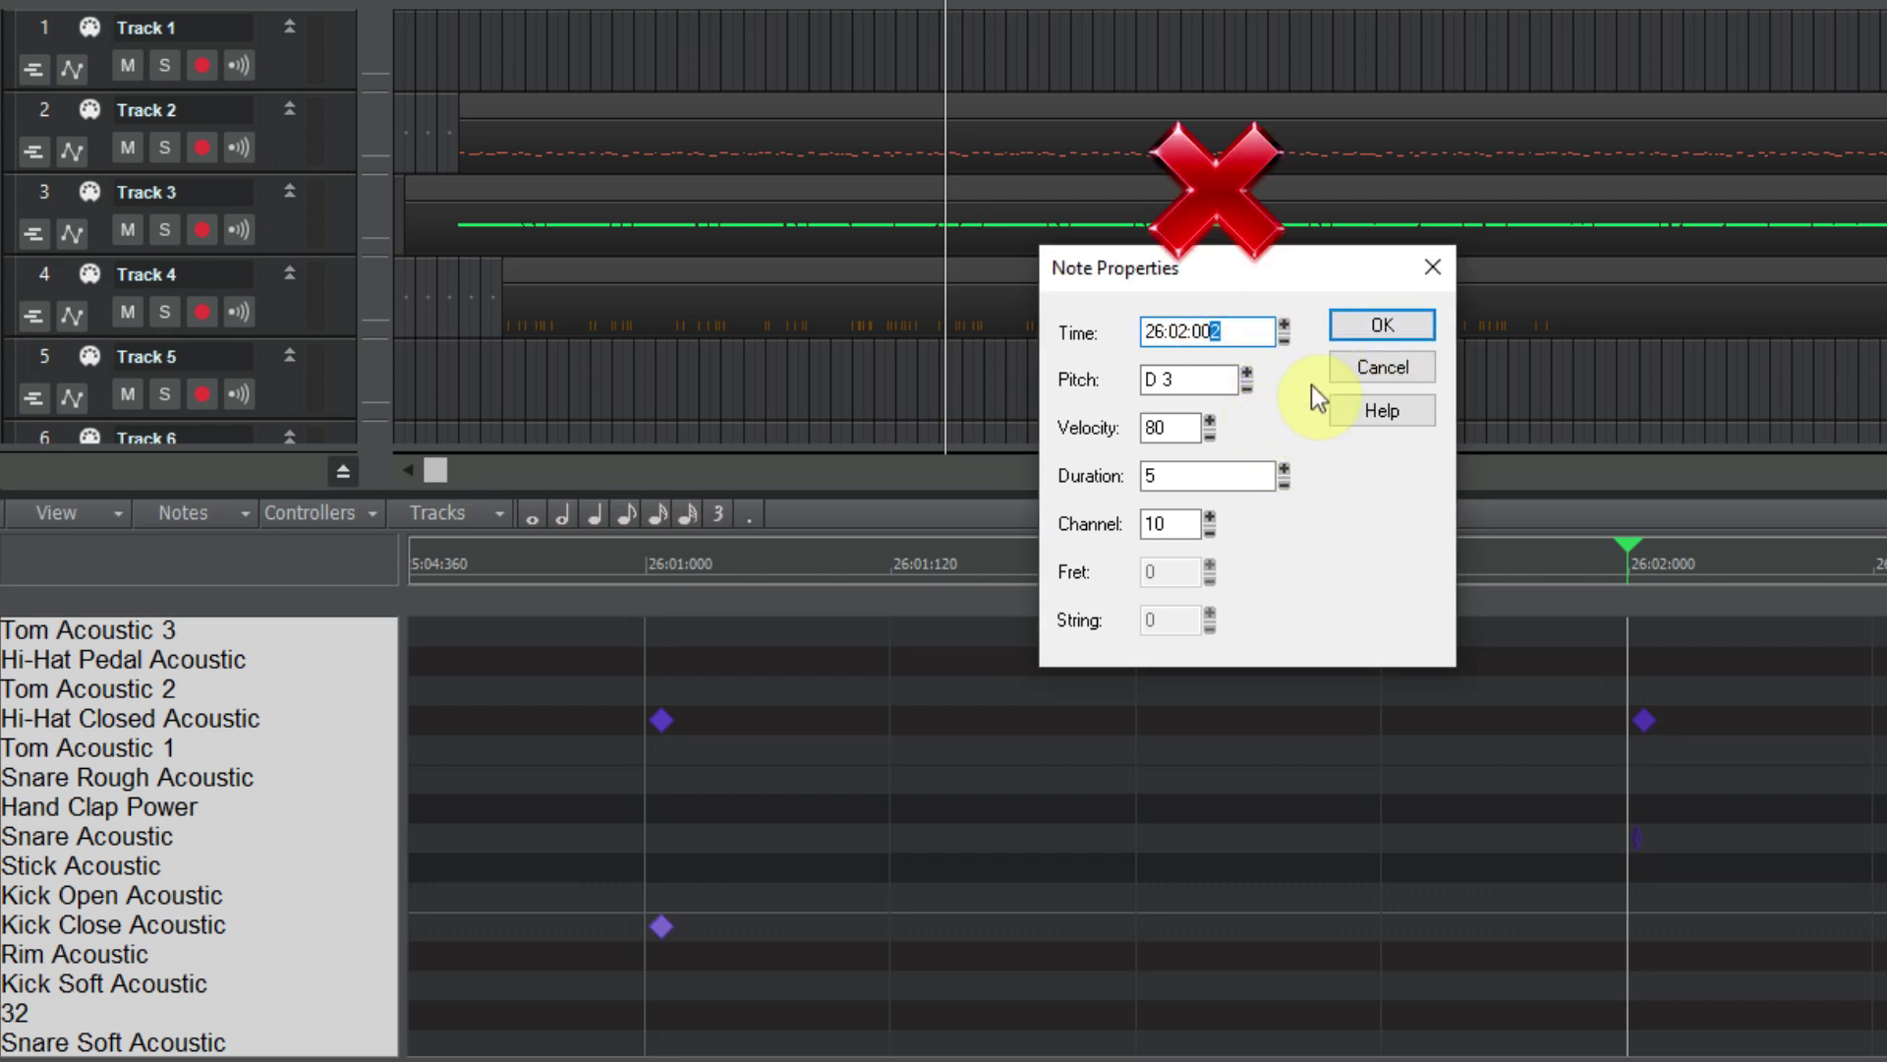
click(1354, 366)
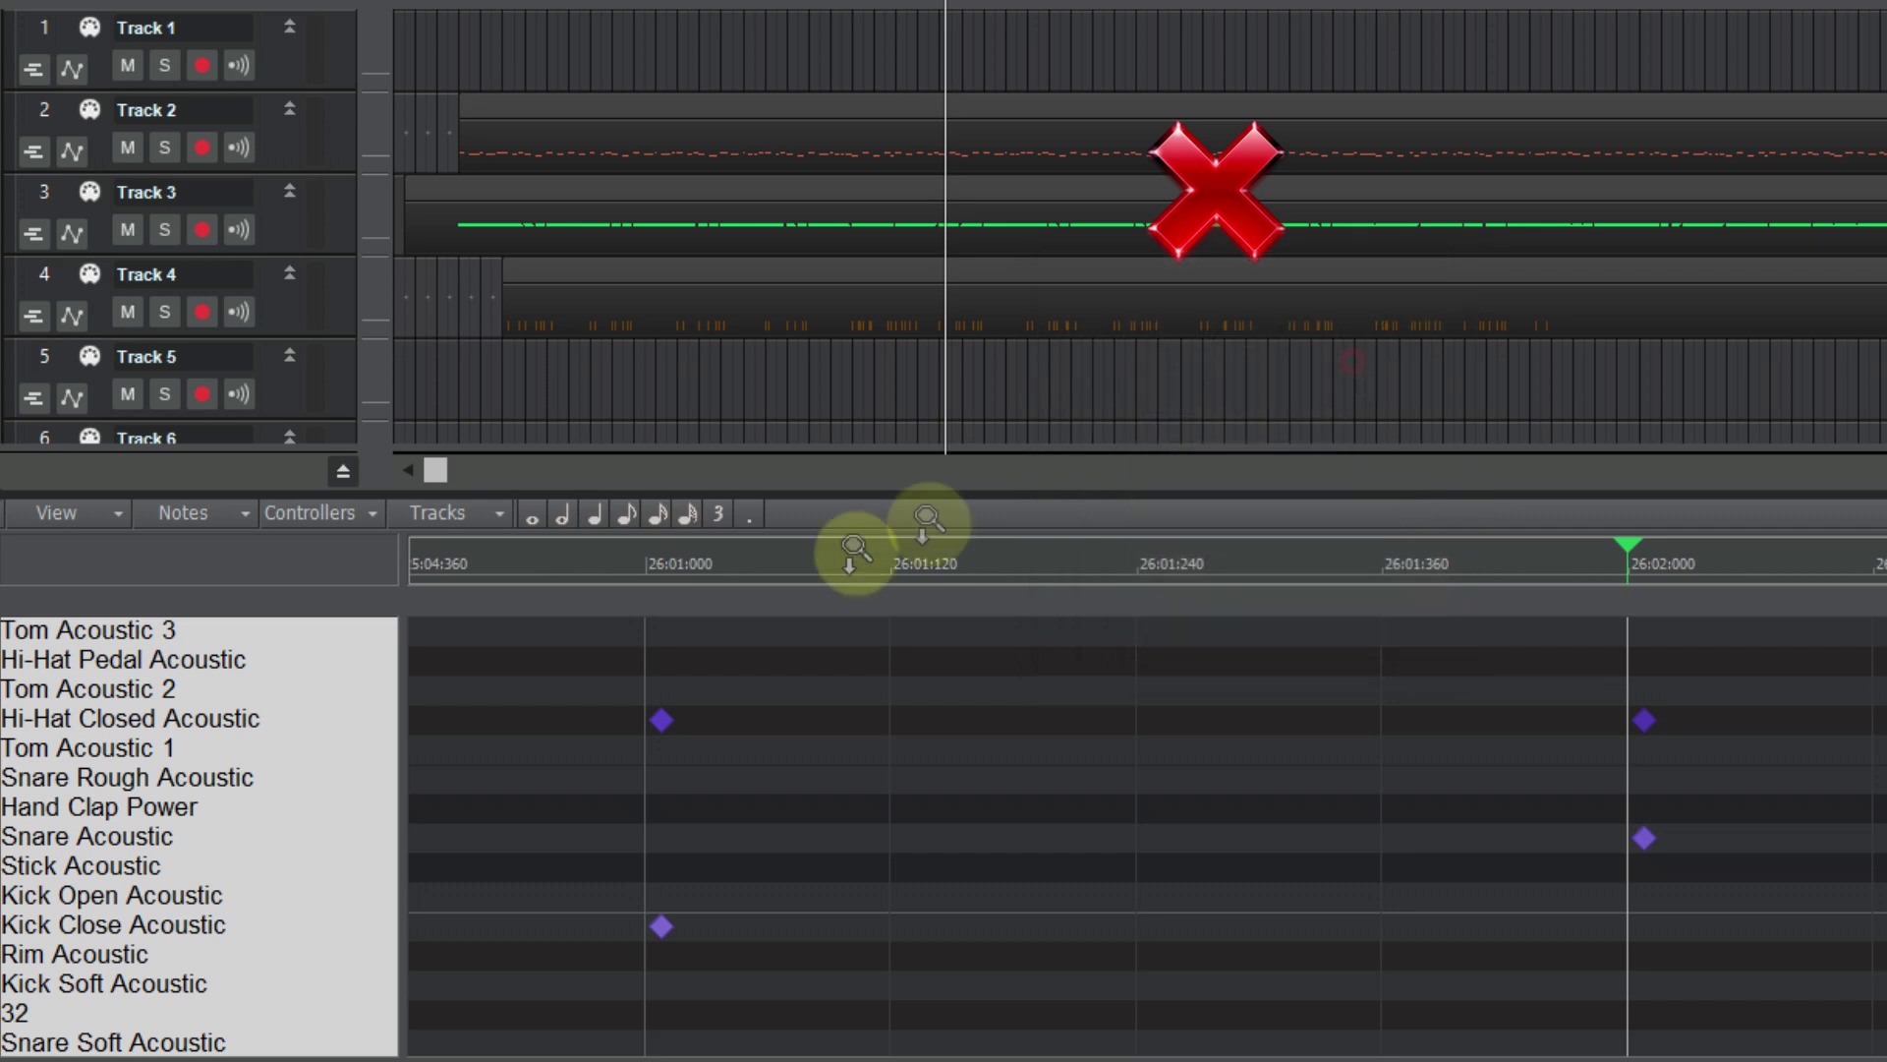
click(647, 564)
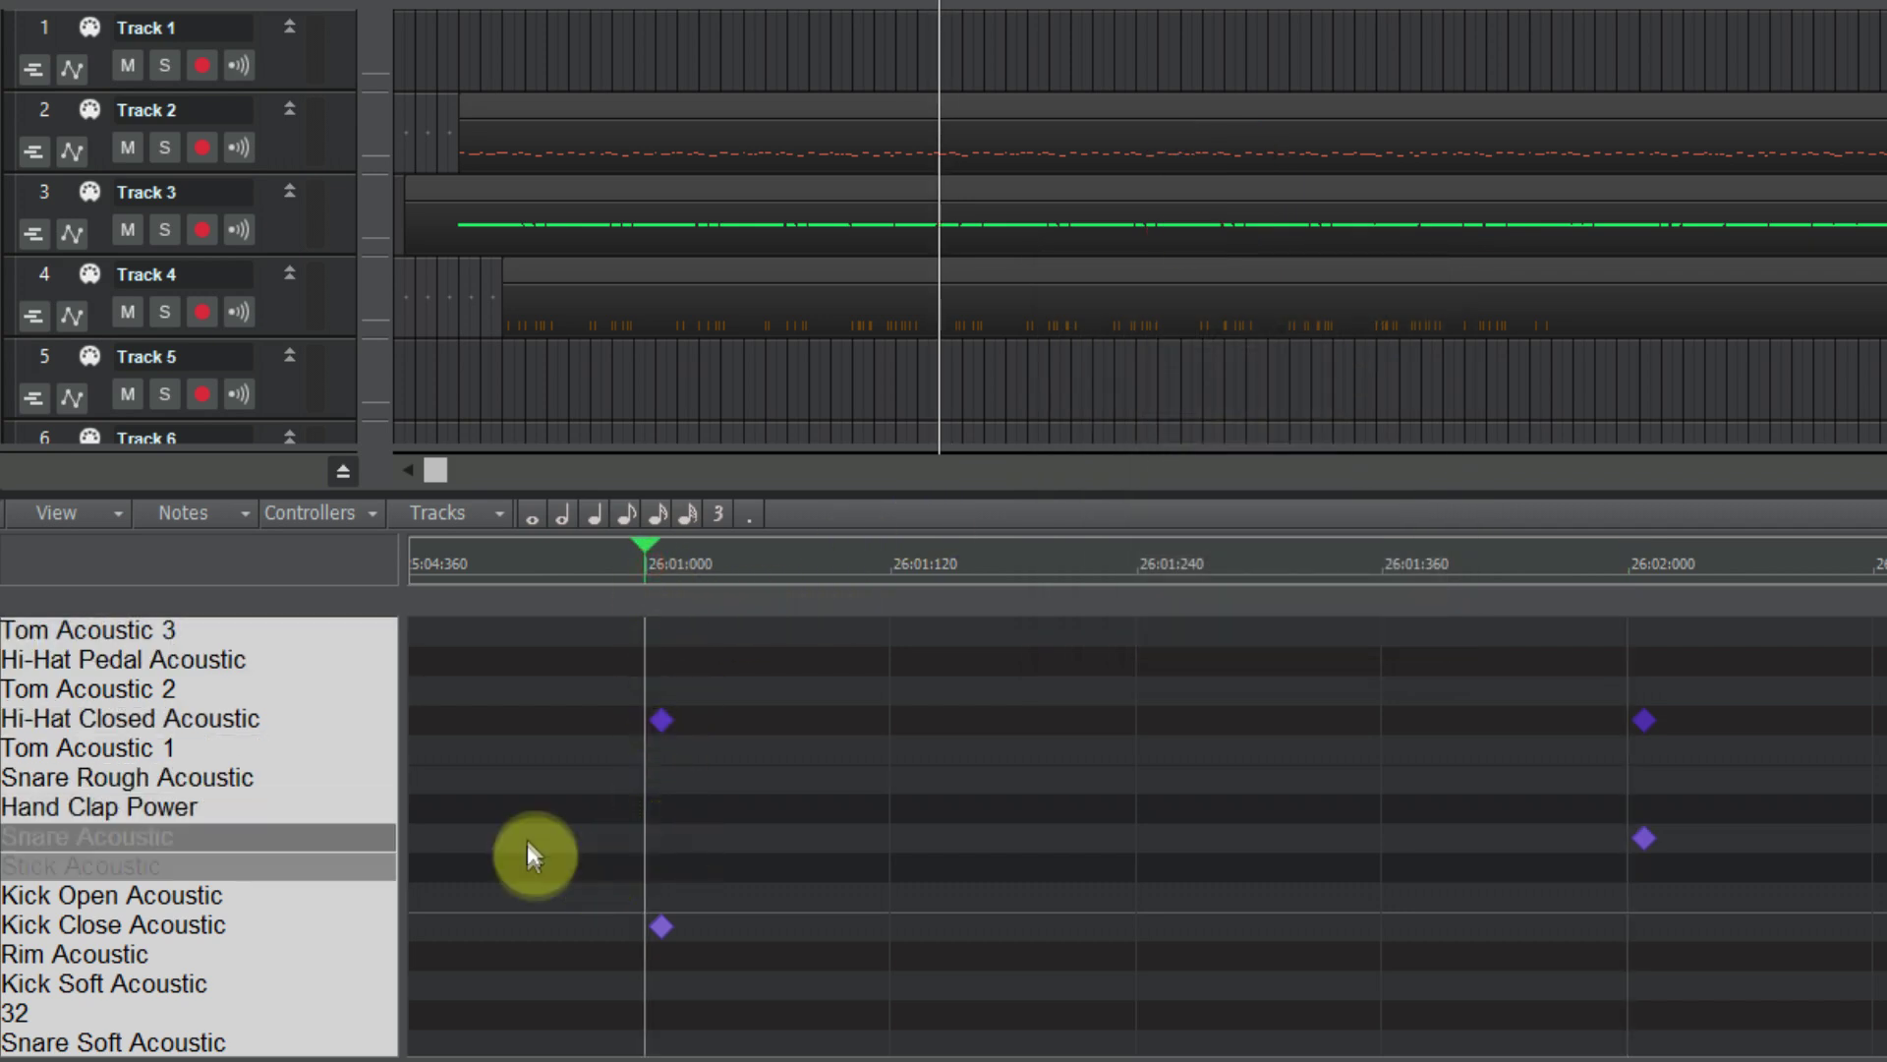
Check the Kick Close Acoustic note's start time, then show Track 2's notes
click(187, 934)
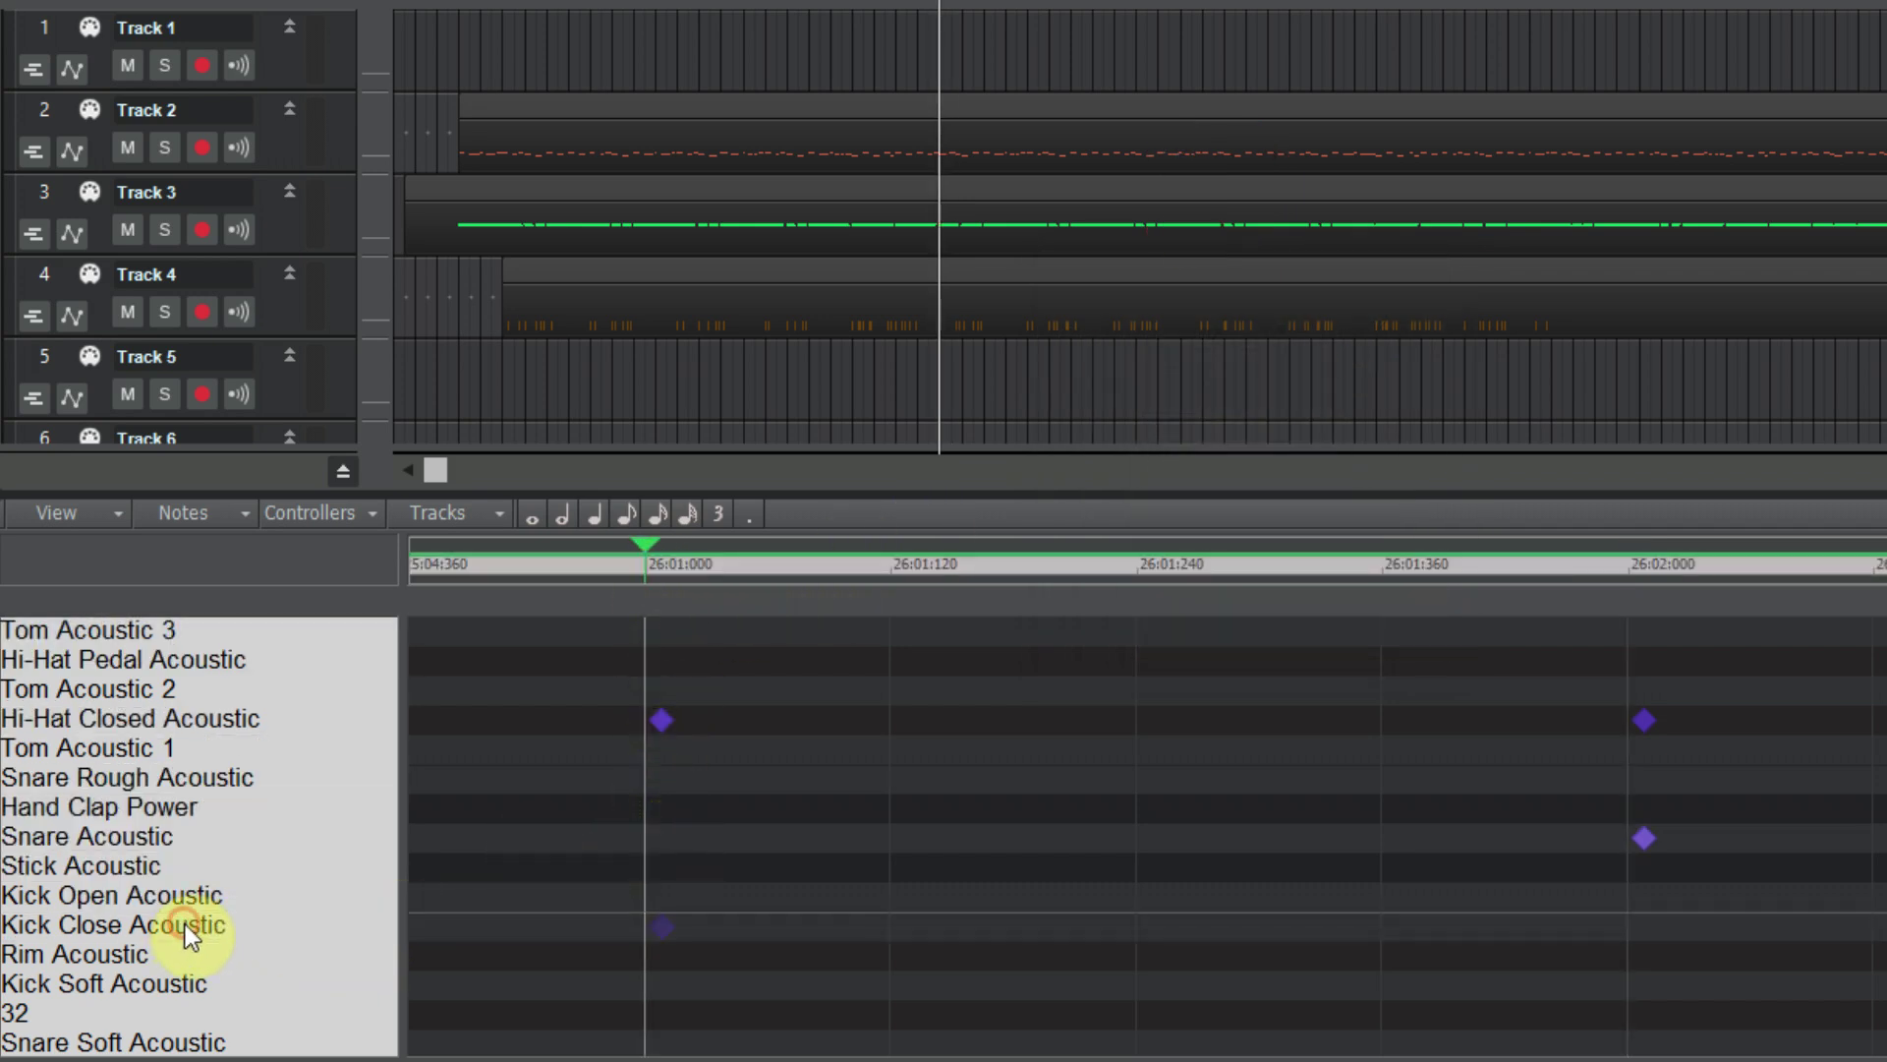
click(583, 927)
double_click(661, 926)
click(1208, 328)
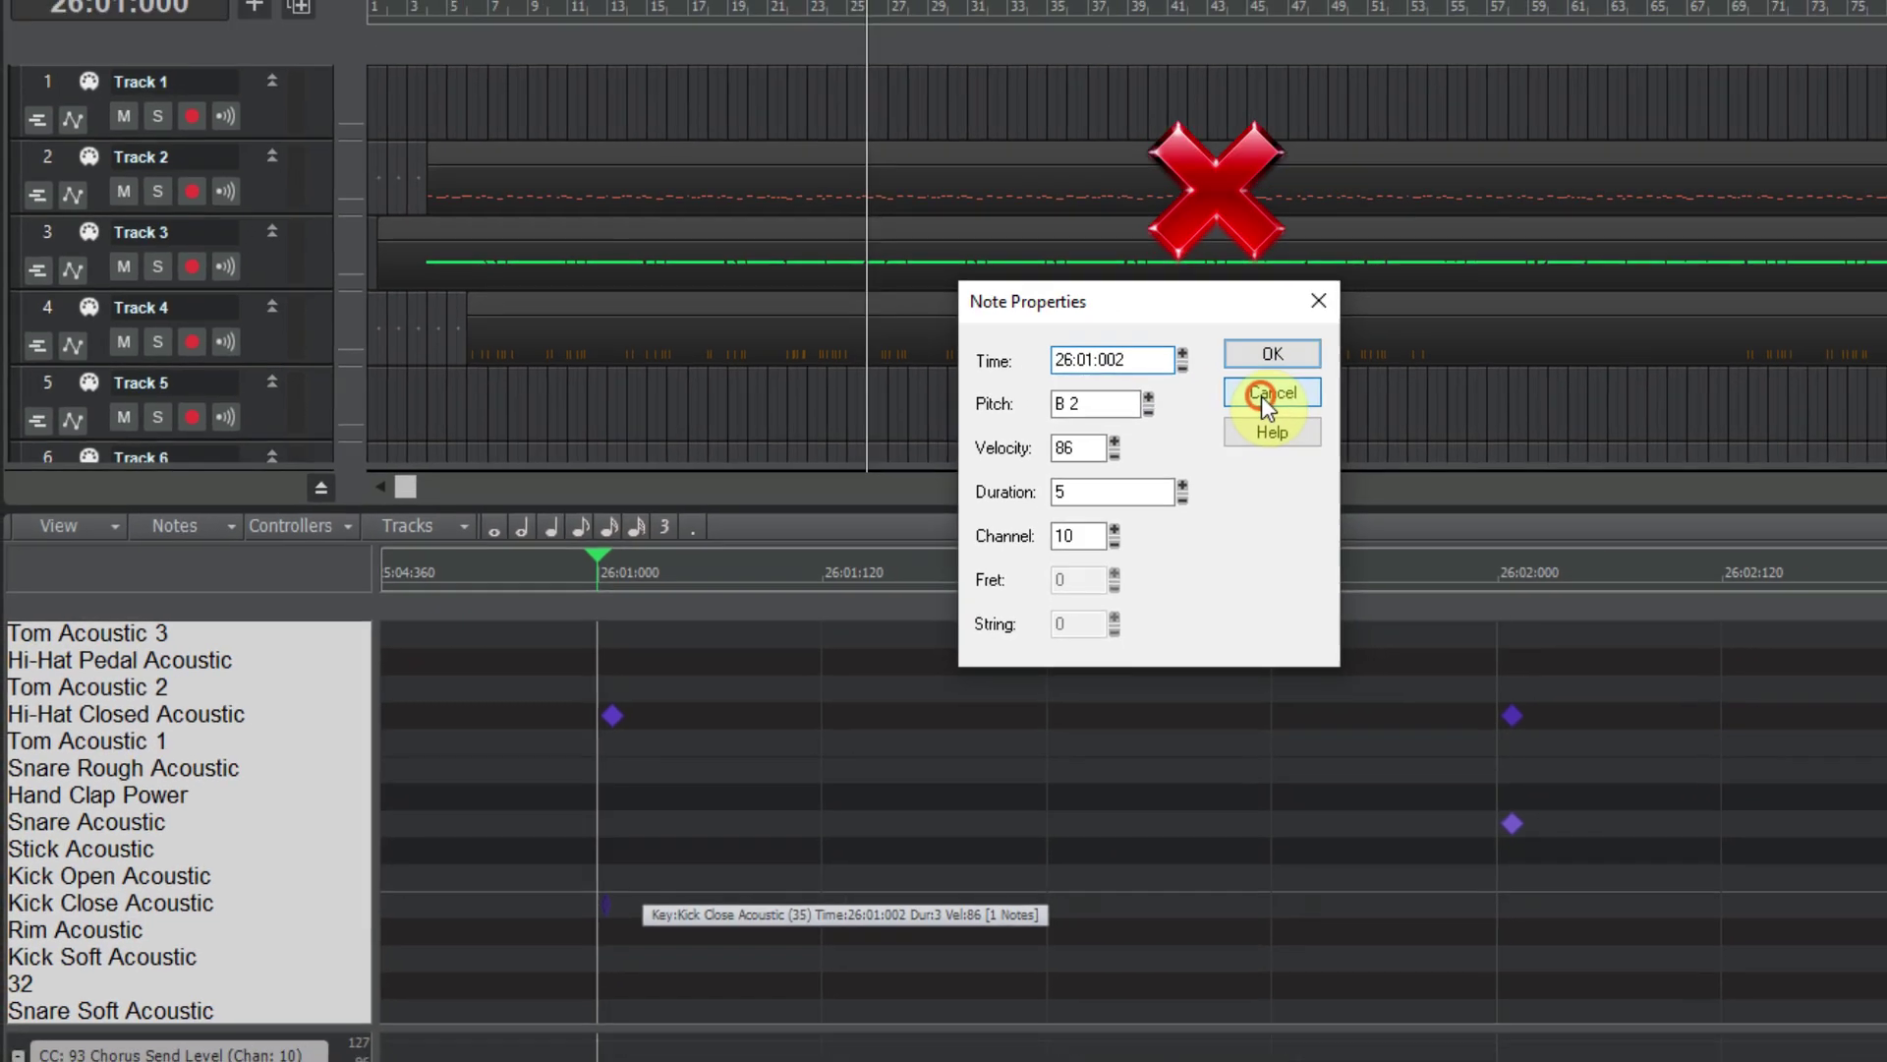
click(1377, 369)
click(1677, 616)
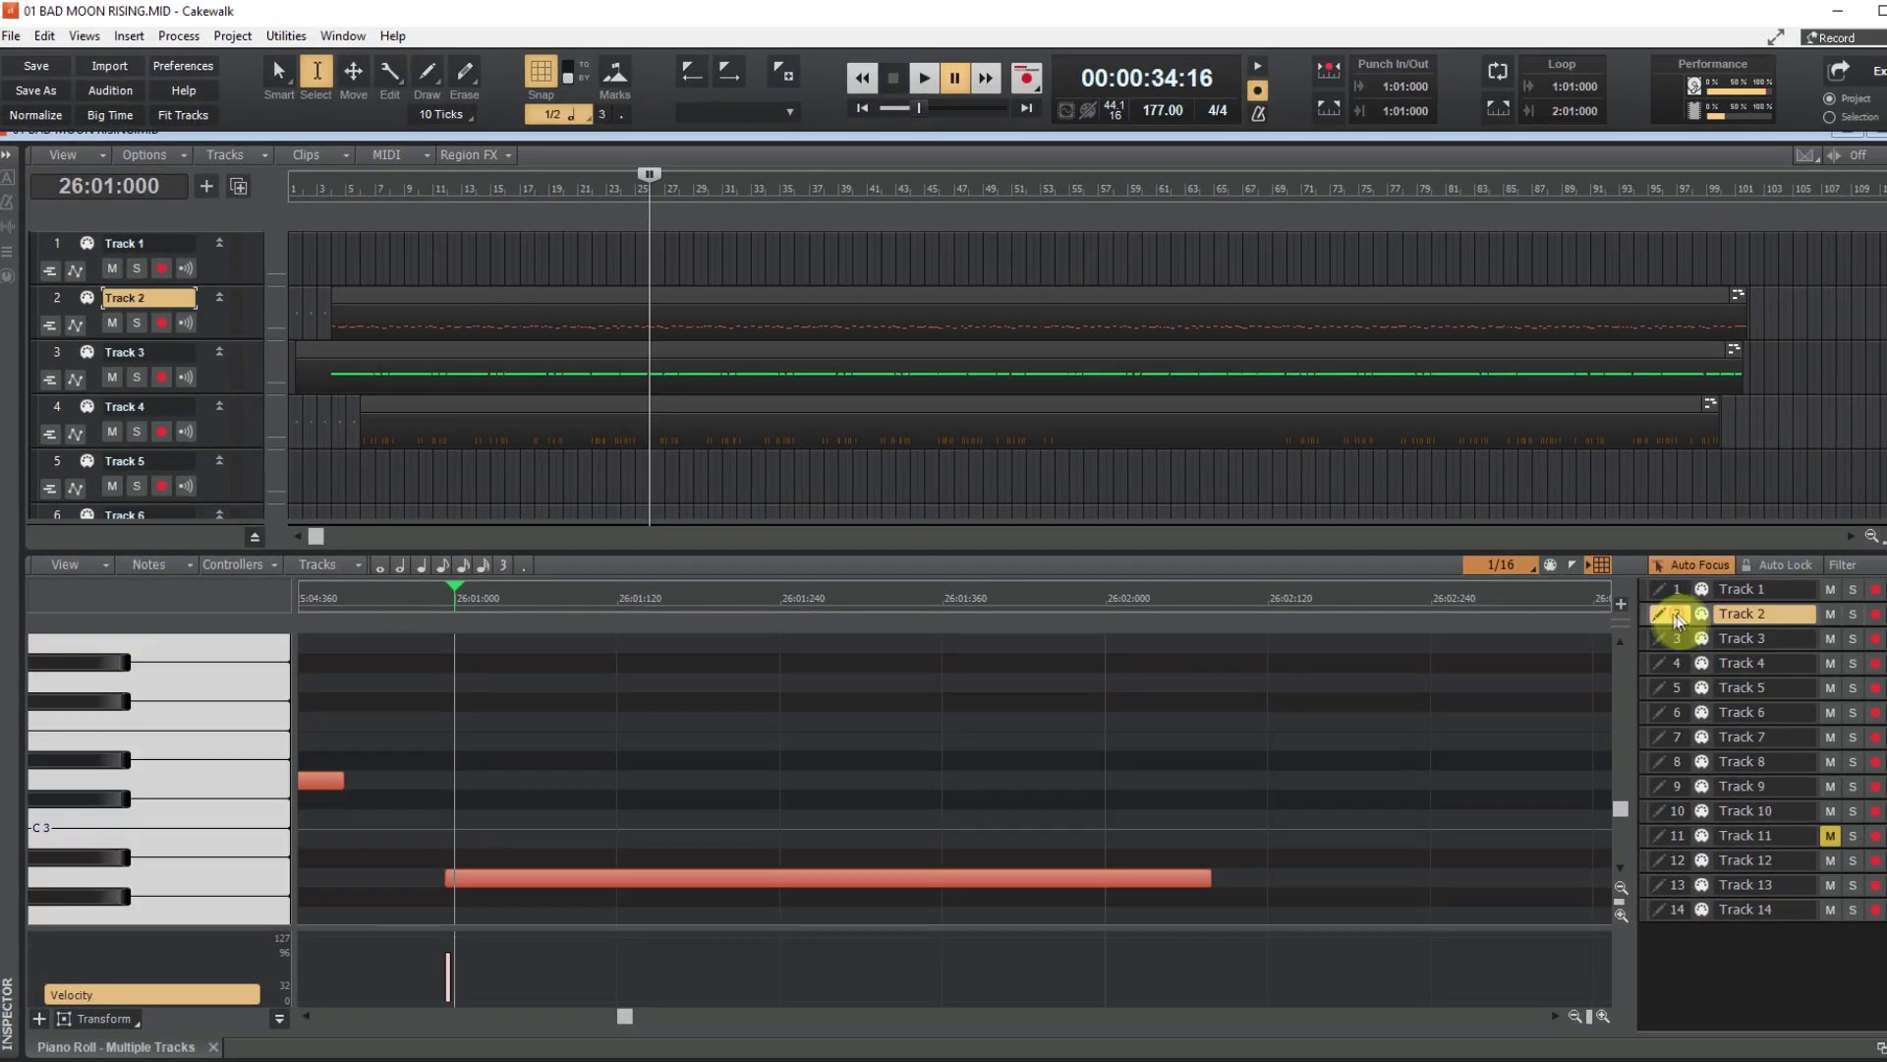
Zoom out and inspect the A2 note, which starts slightly before bar 26
click(1574, 1018)
click(1574, 1018)
click(862, 892)
double_click(861, 893)
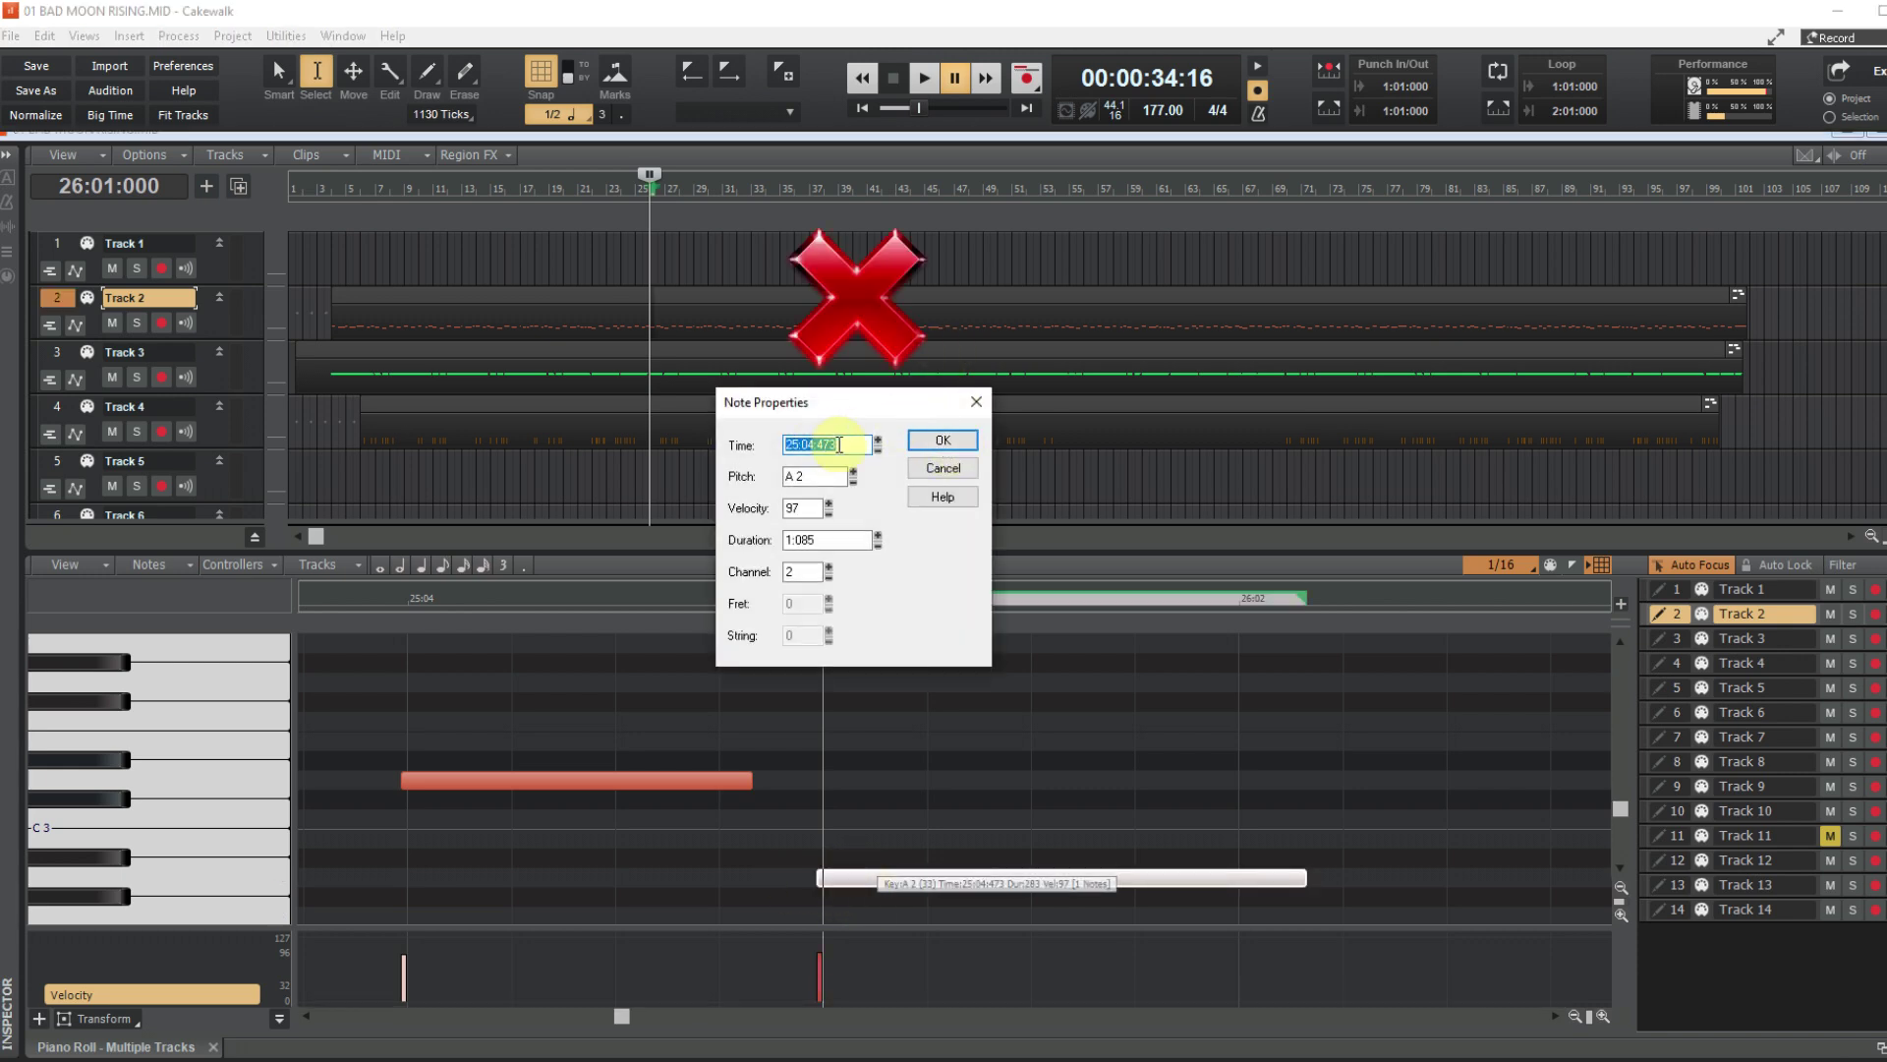
click(938, 468)
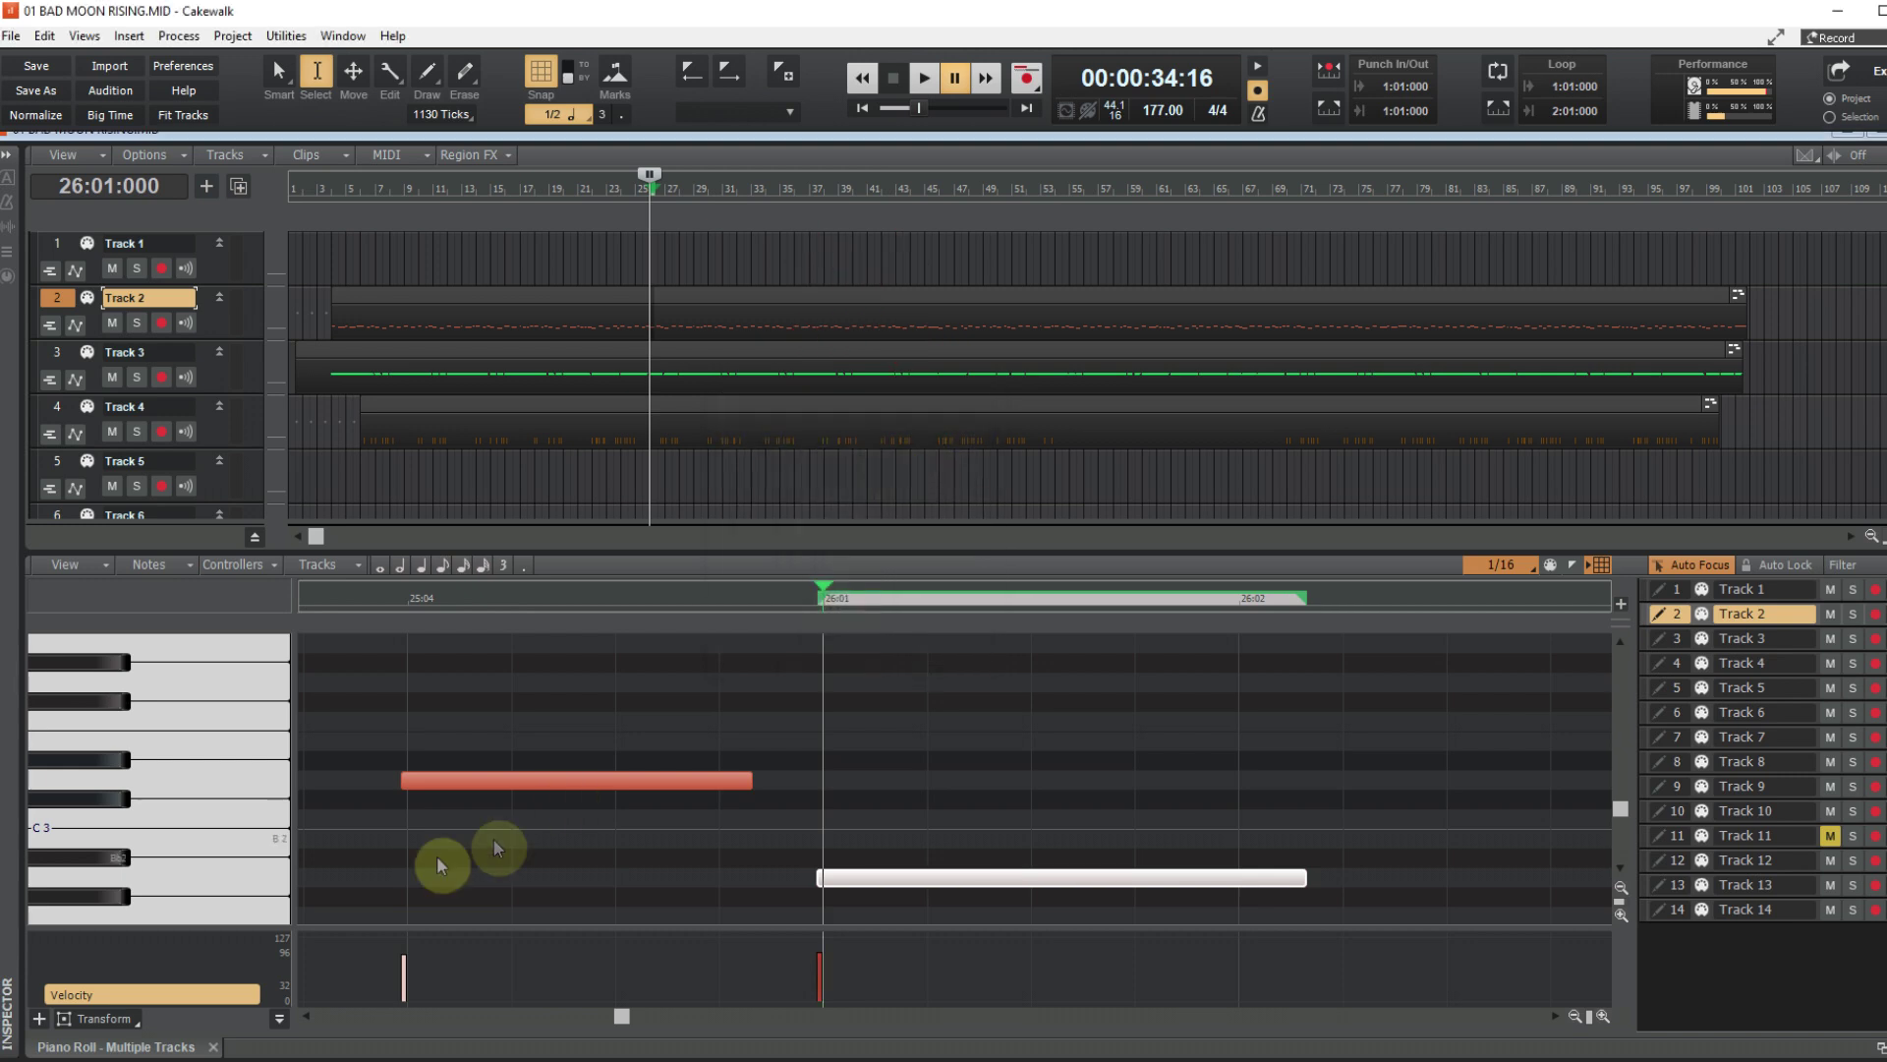
click(473, 783)
drag(623, 1023, 590, 1023)
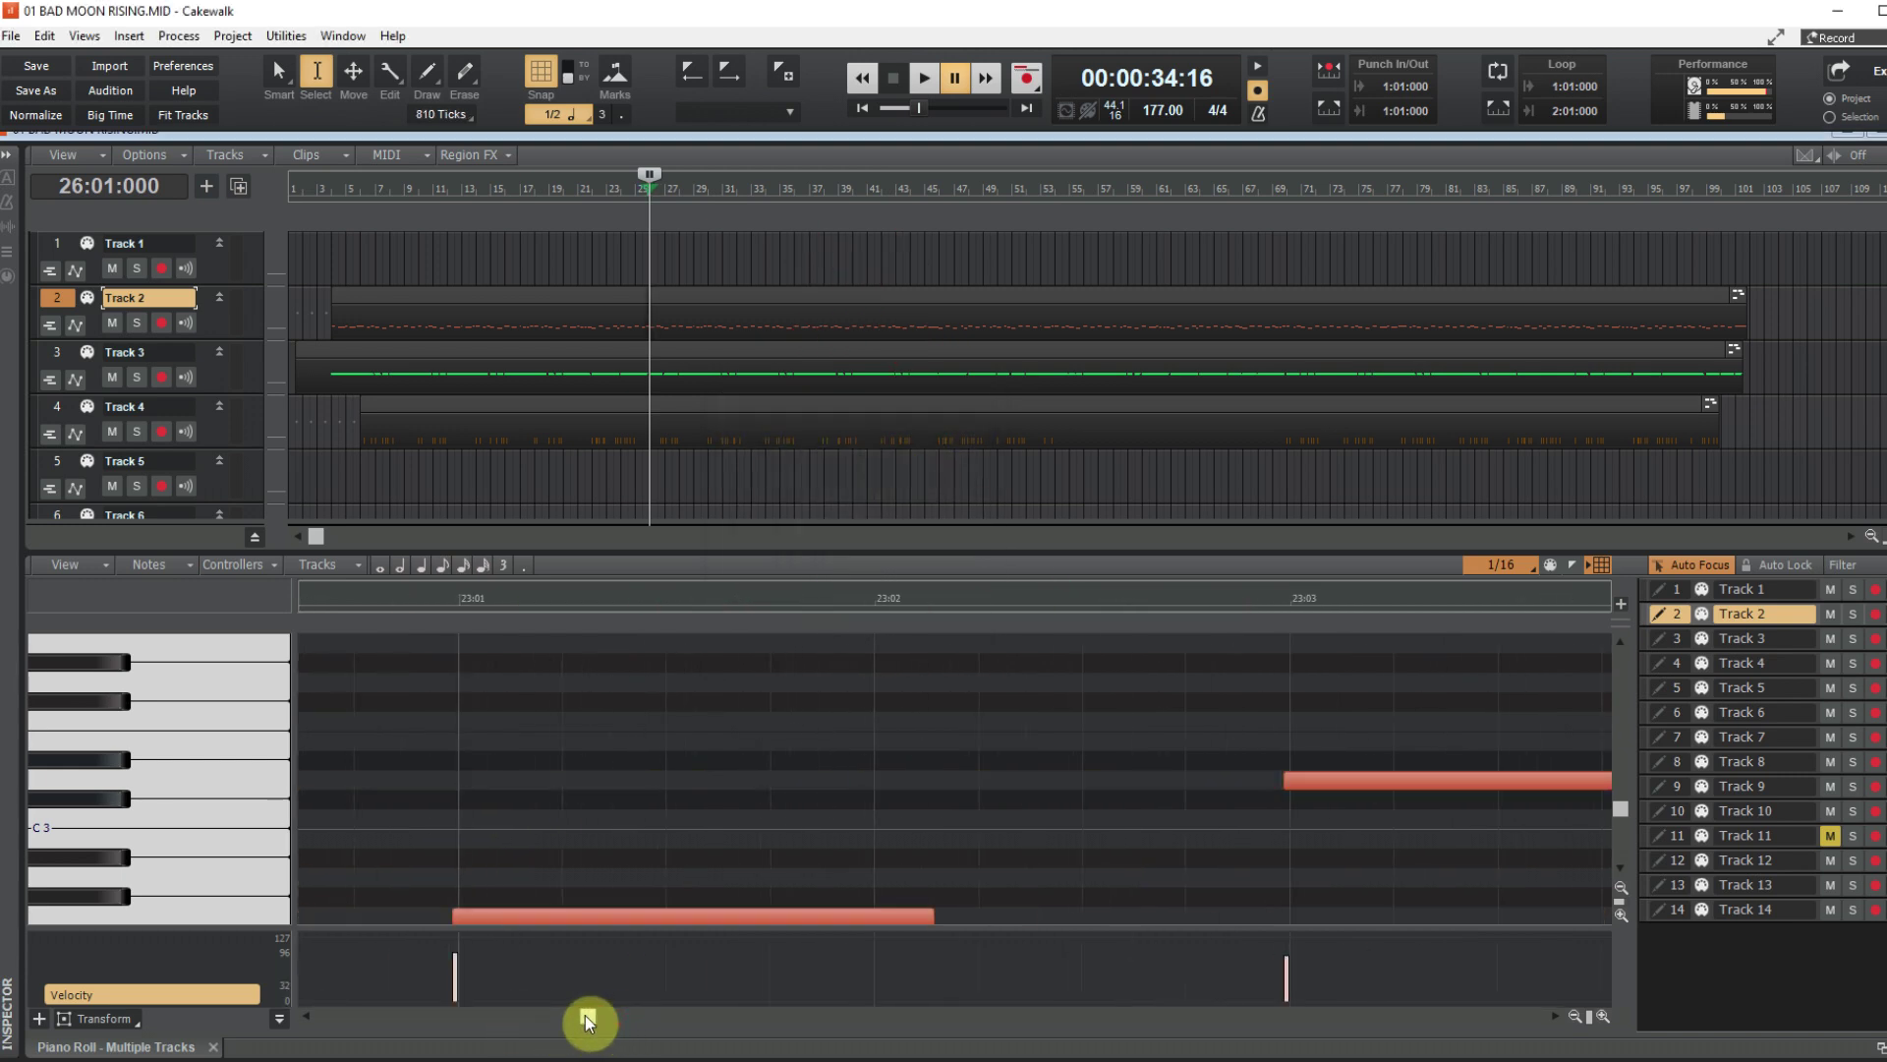
click(1315, 783)
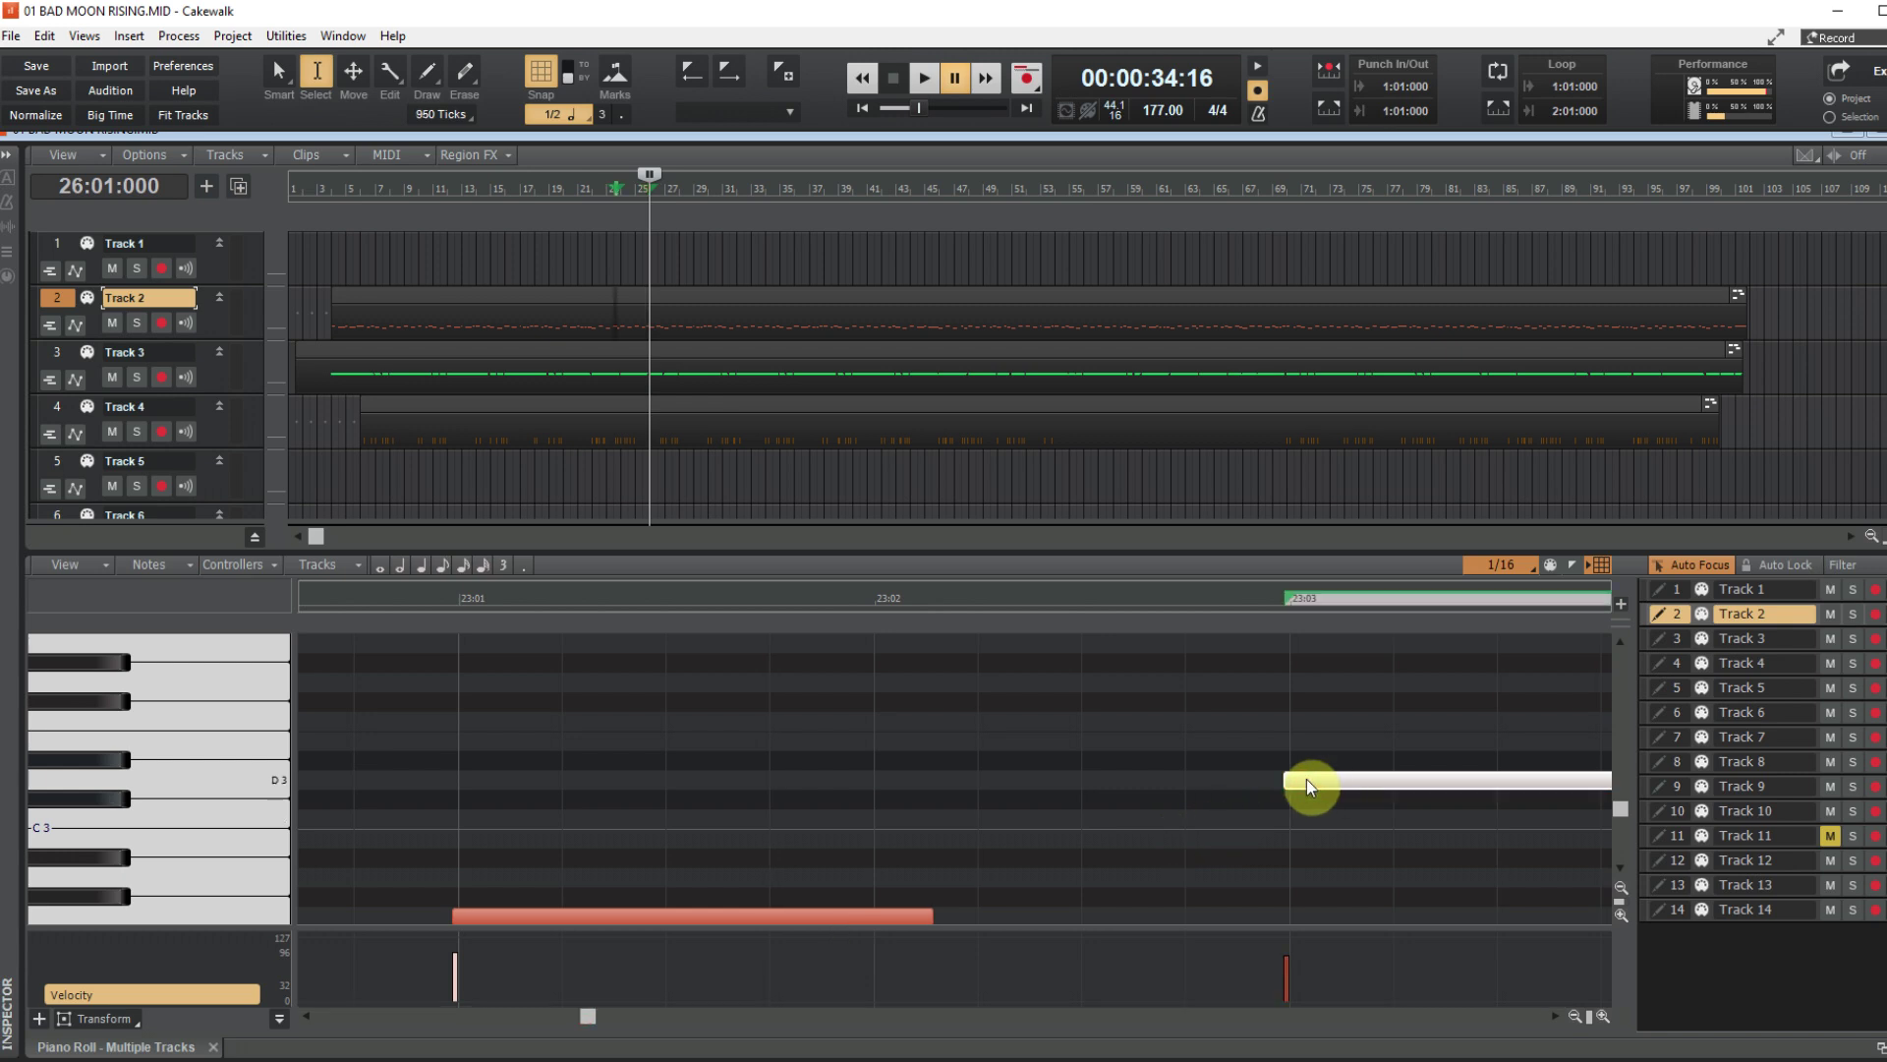
Audition Track 2 from bar 26, zoom out, and select all its notes
click(924, 77)
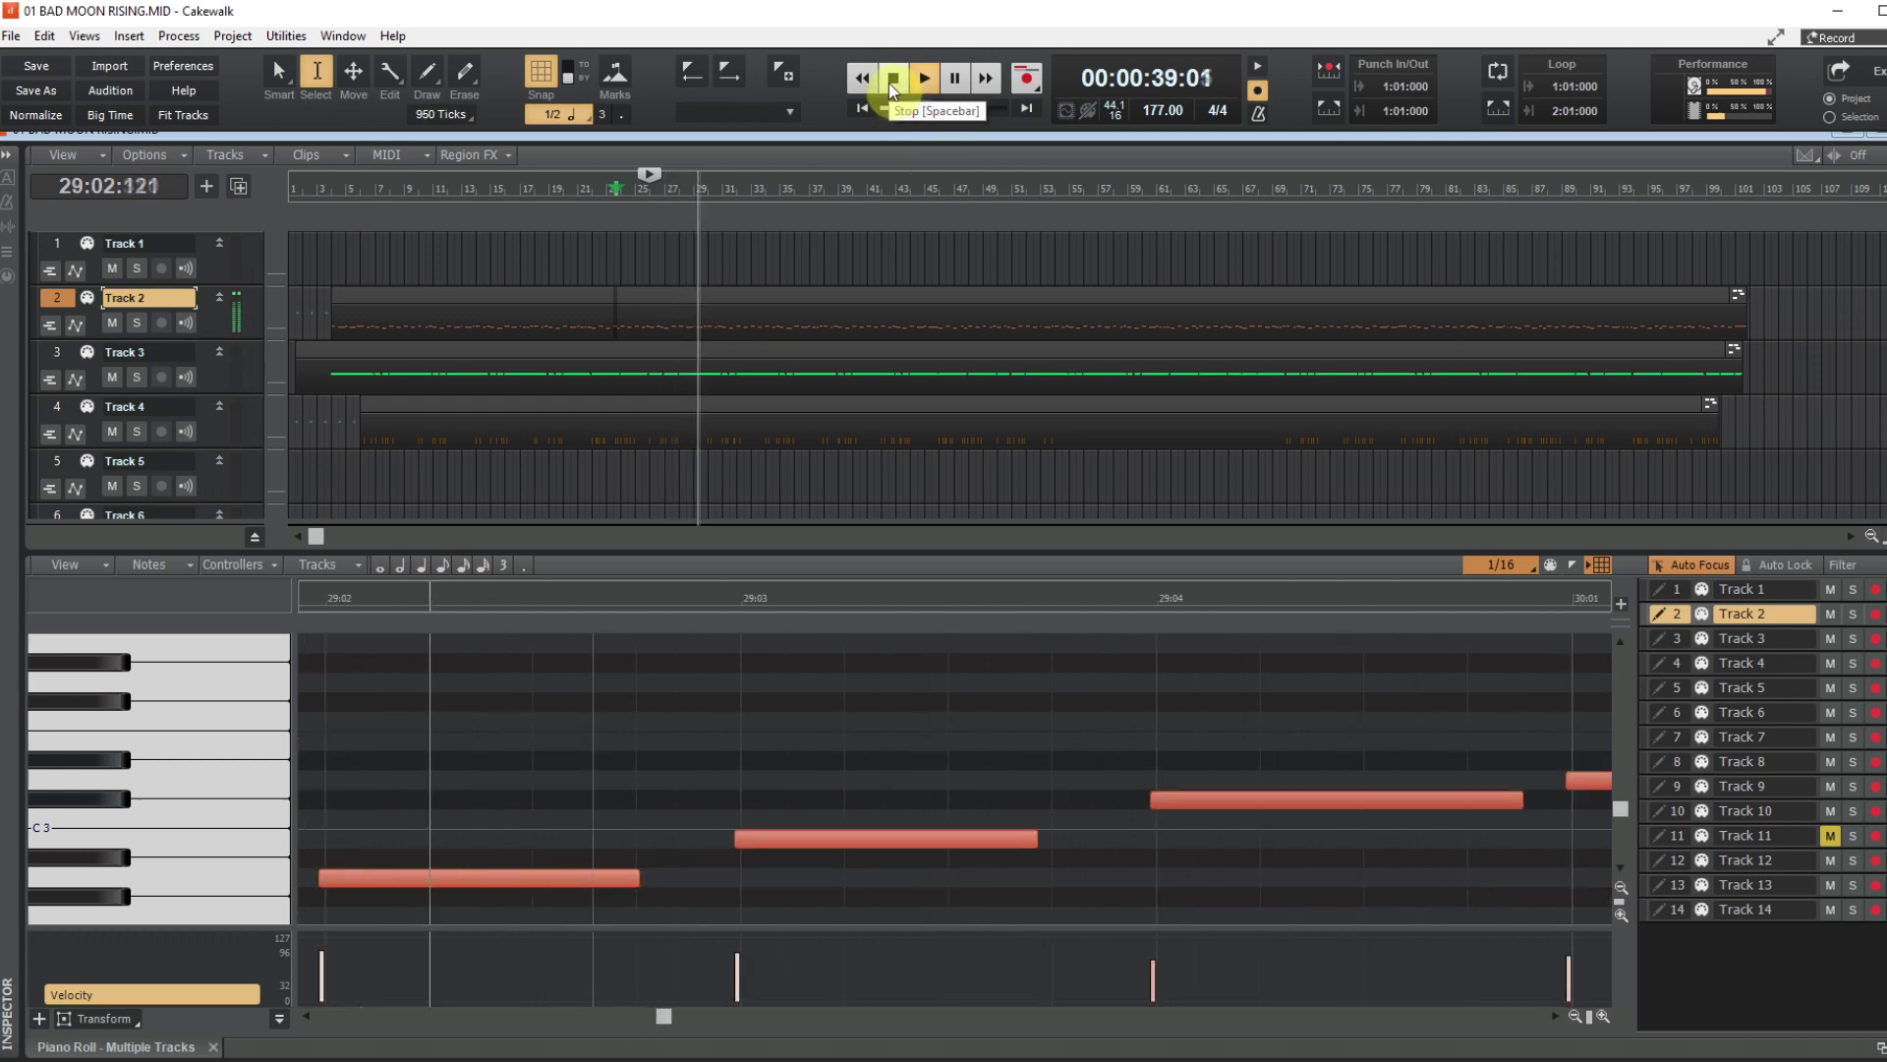
click(893, 78)
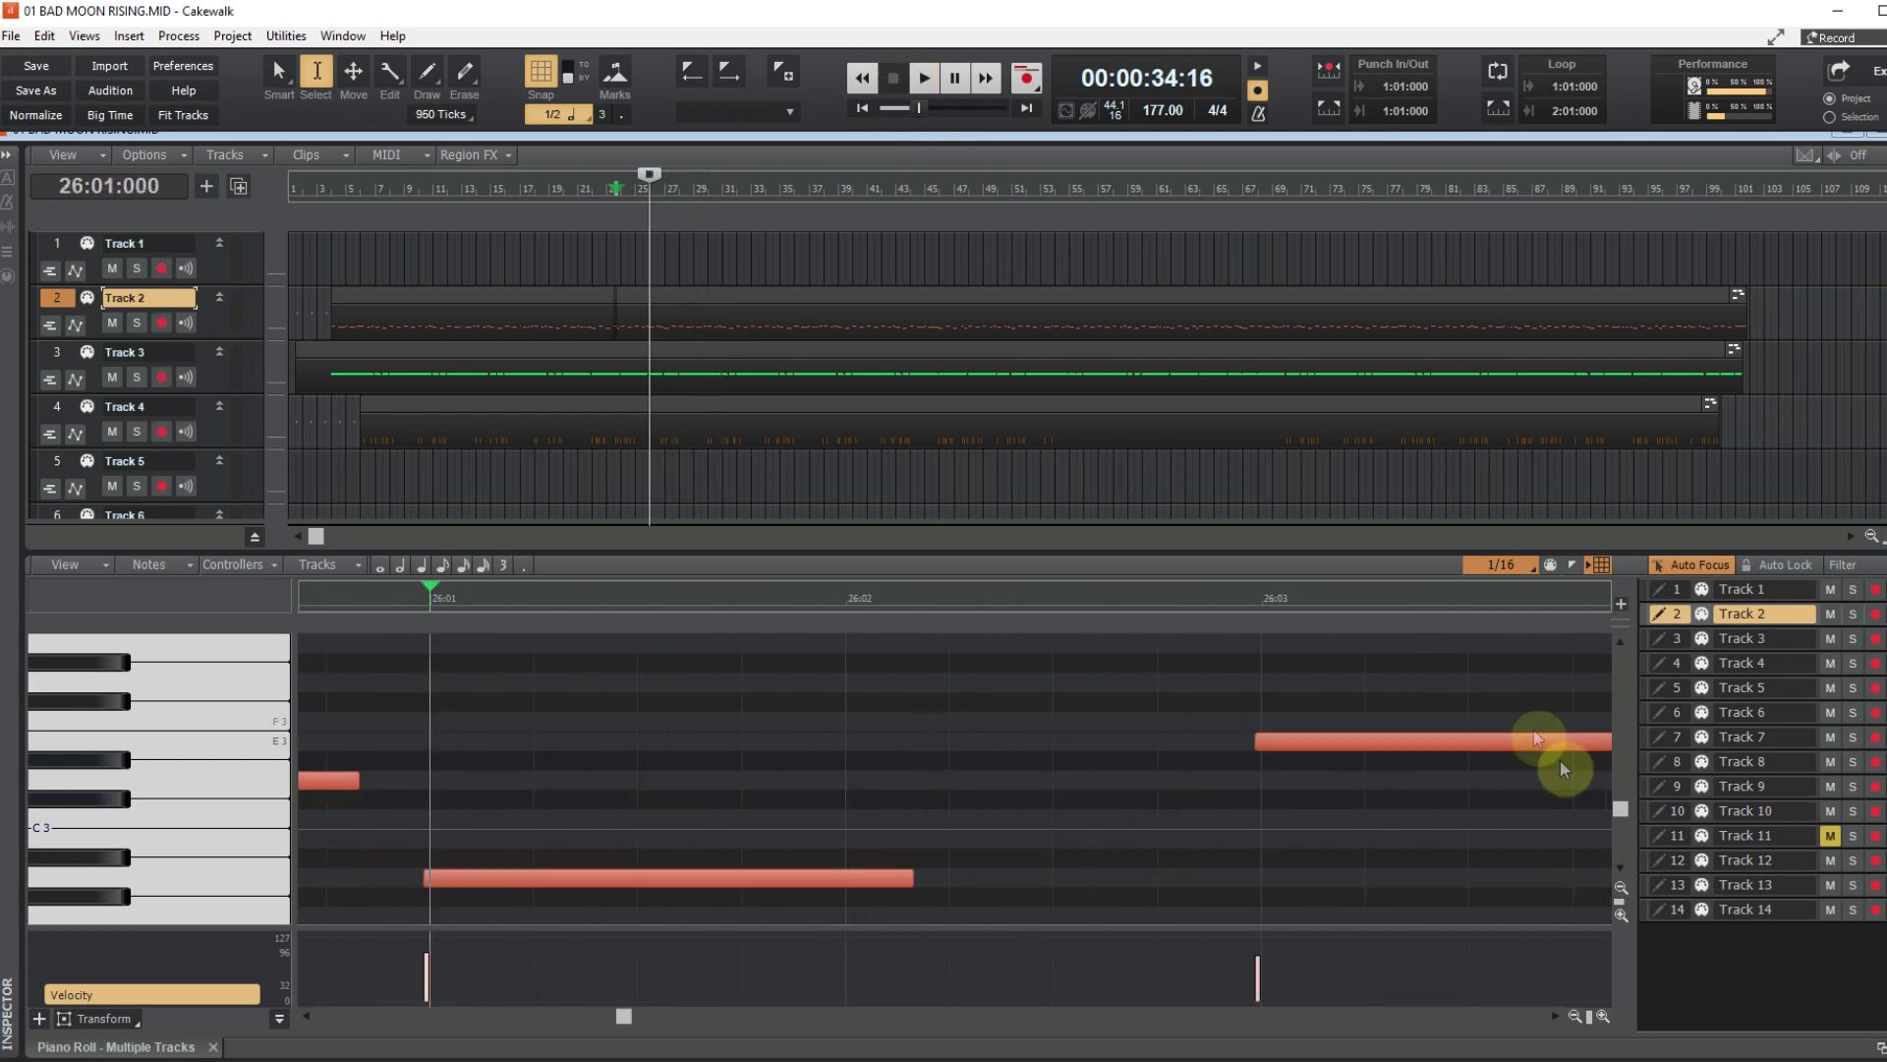
click(1576, 1015)
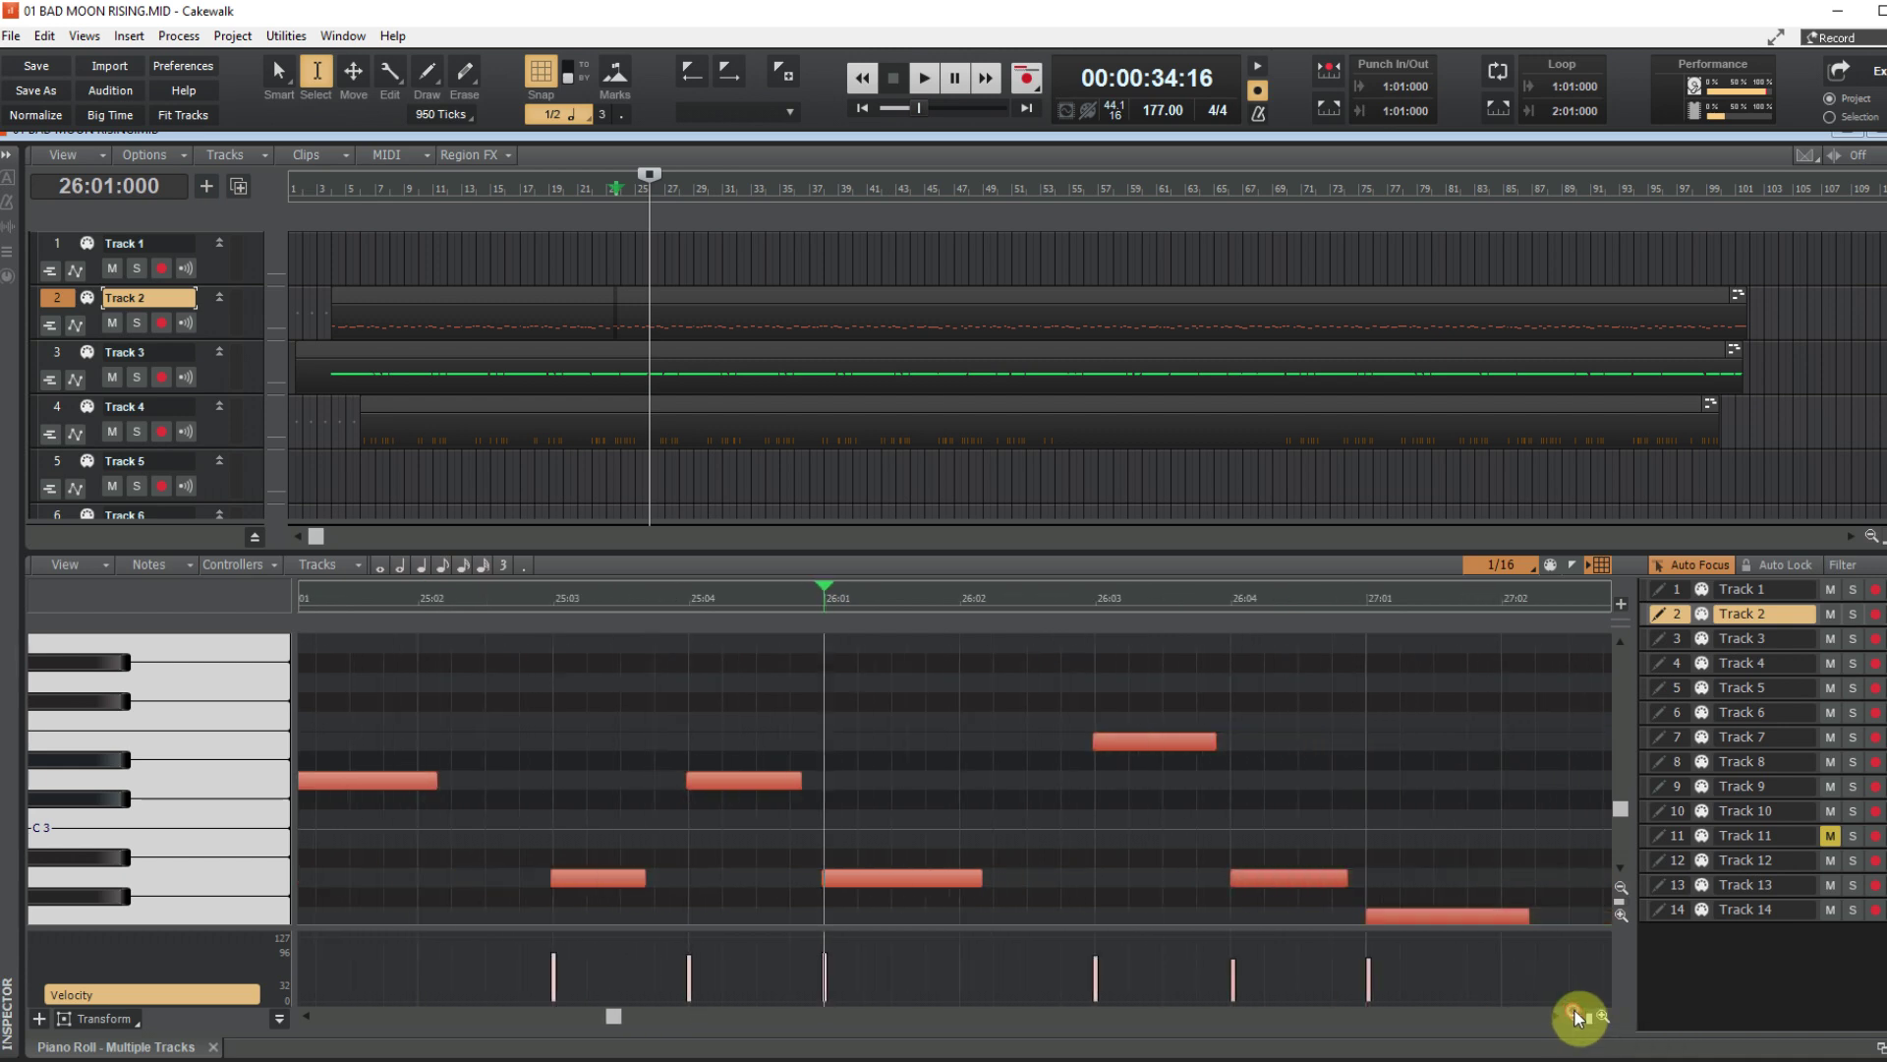
click(1575, 1015)
click(1575, 1015)
click(1576, 1015)
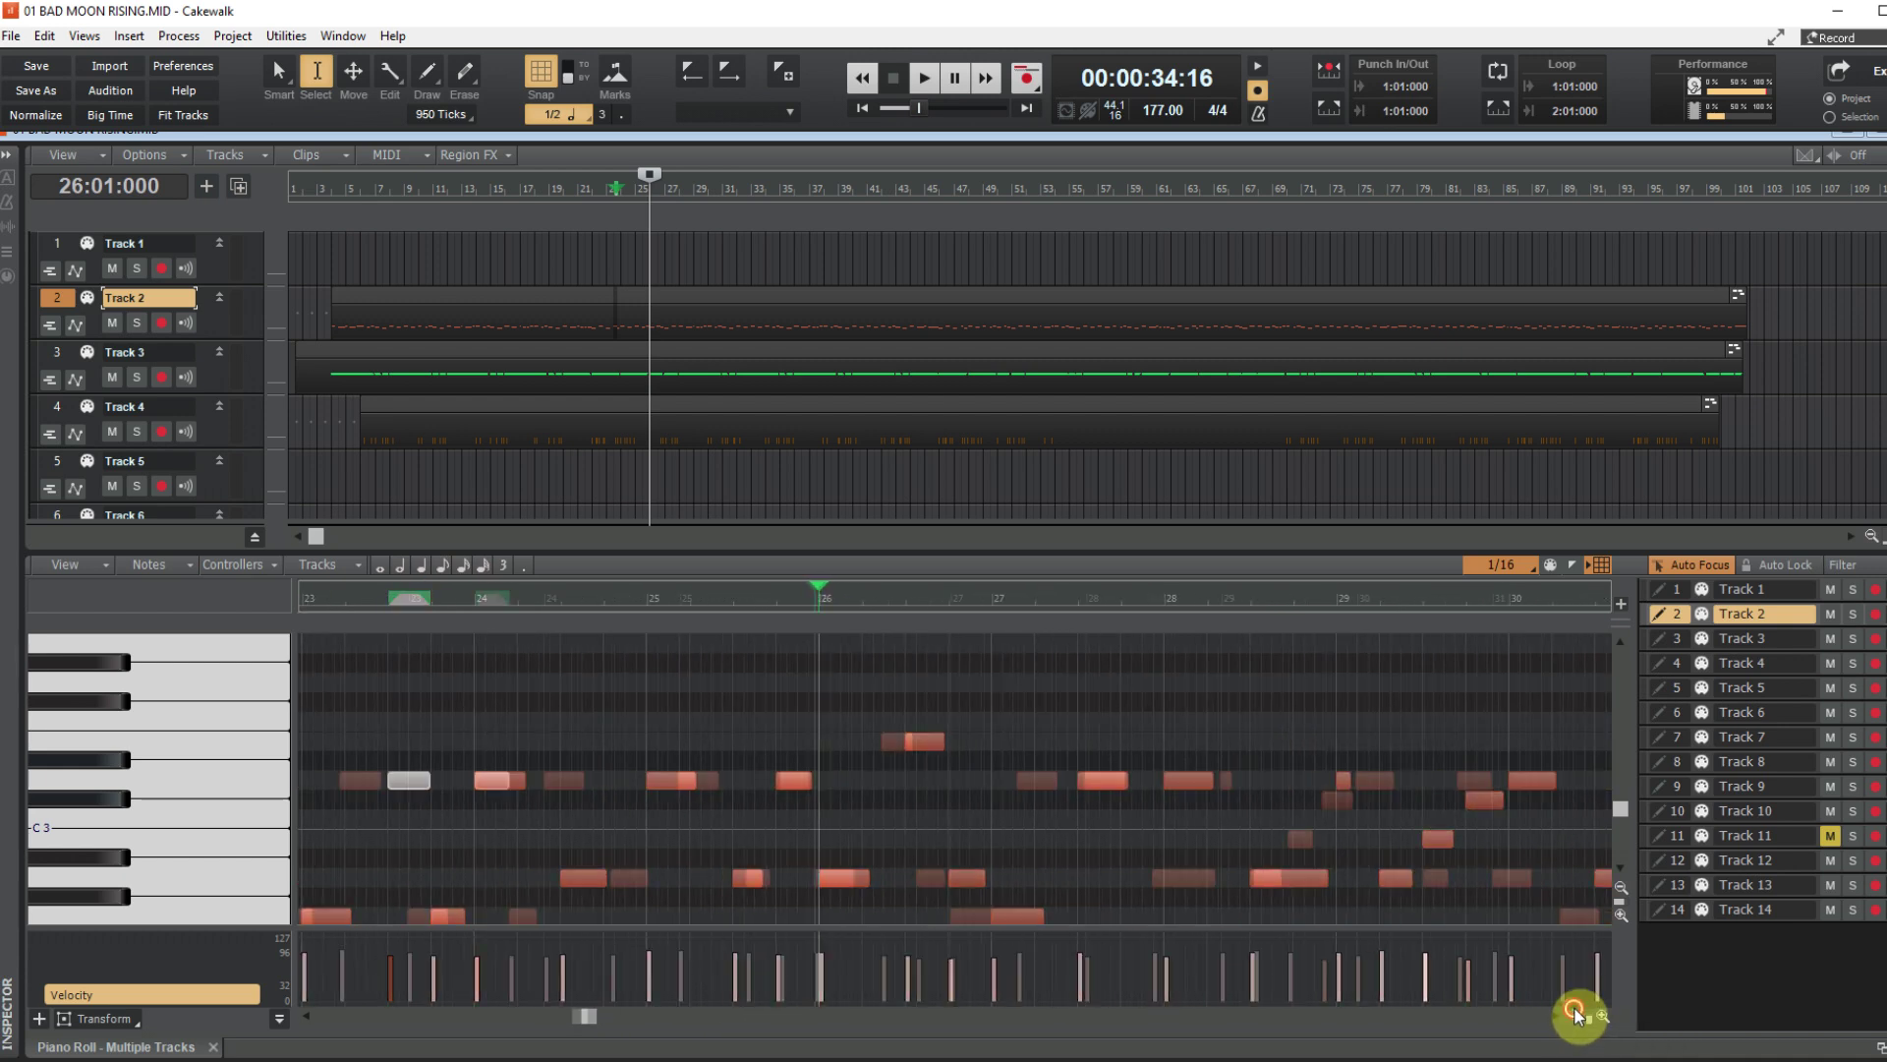
click(1576, 1015)
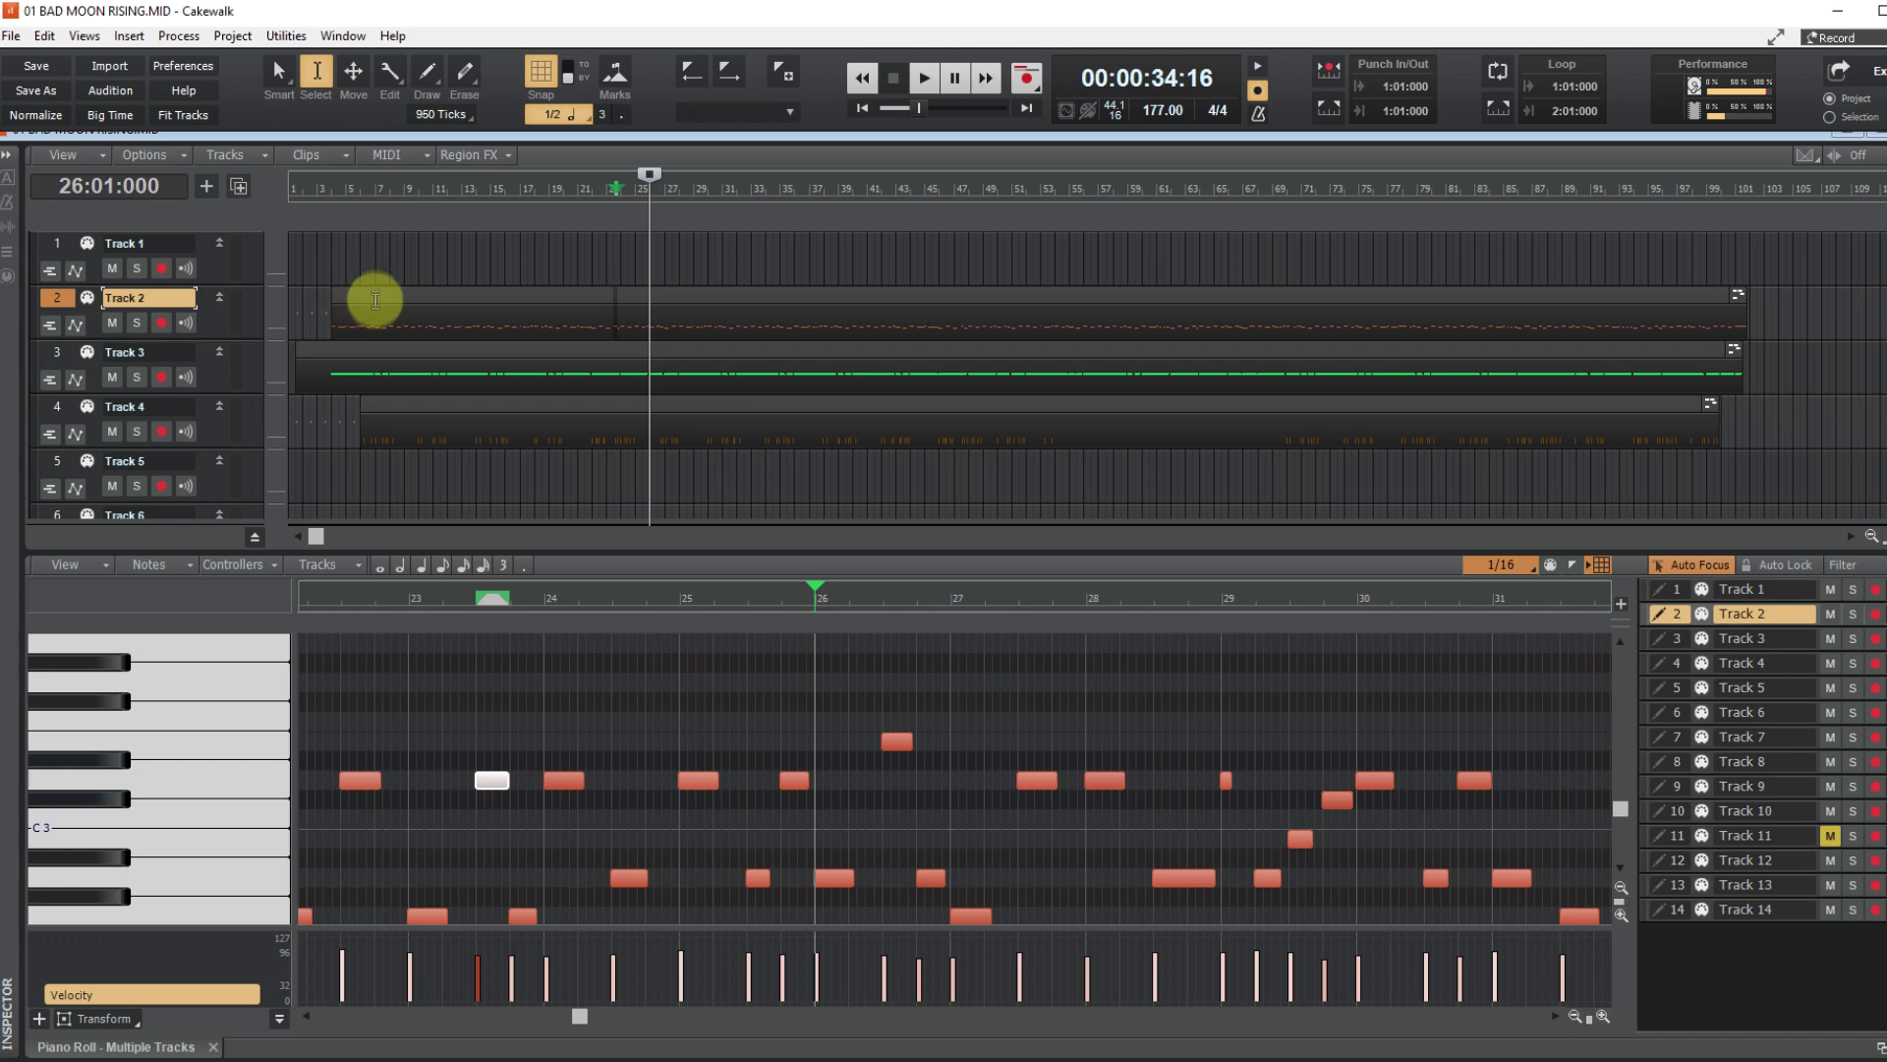
click(374, 296)
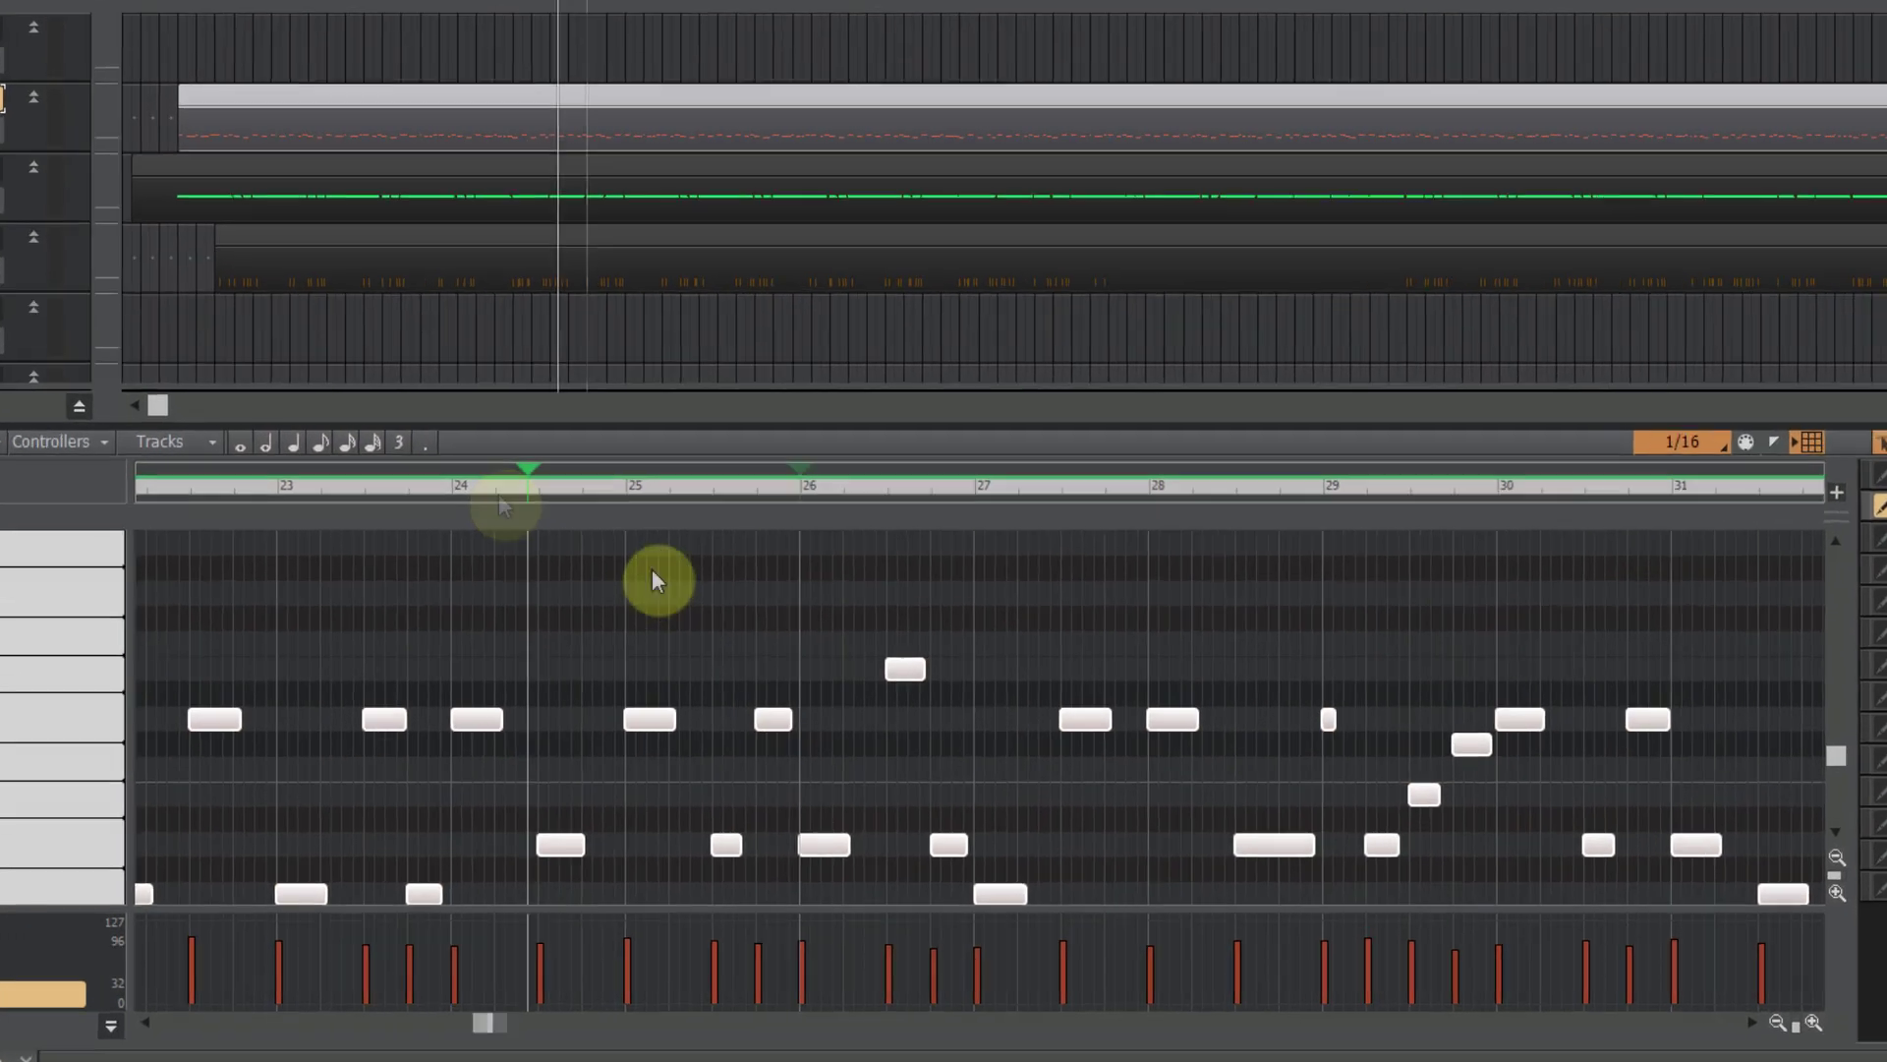
Slide all Track 2 notes 7 ticks later, verifying A2 starts at 26:01:000
right_click(653, 571)
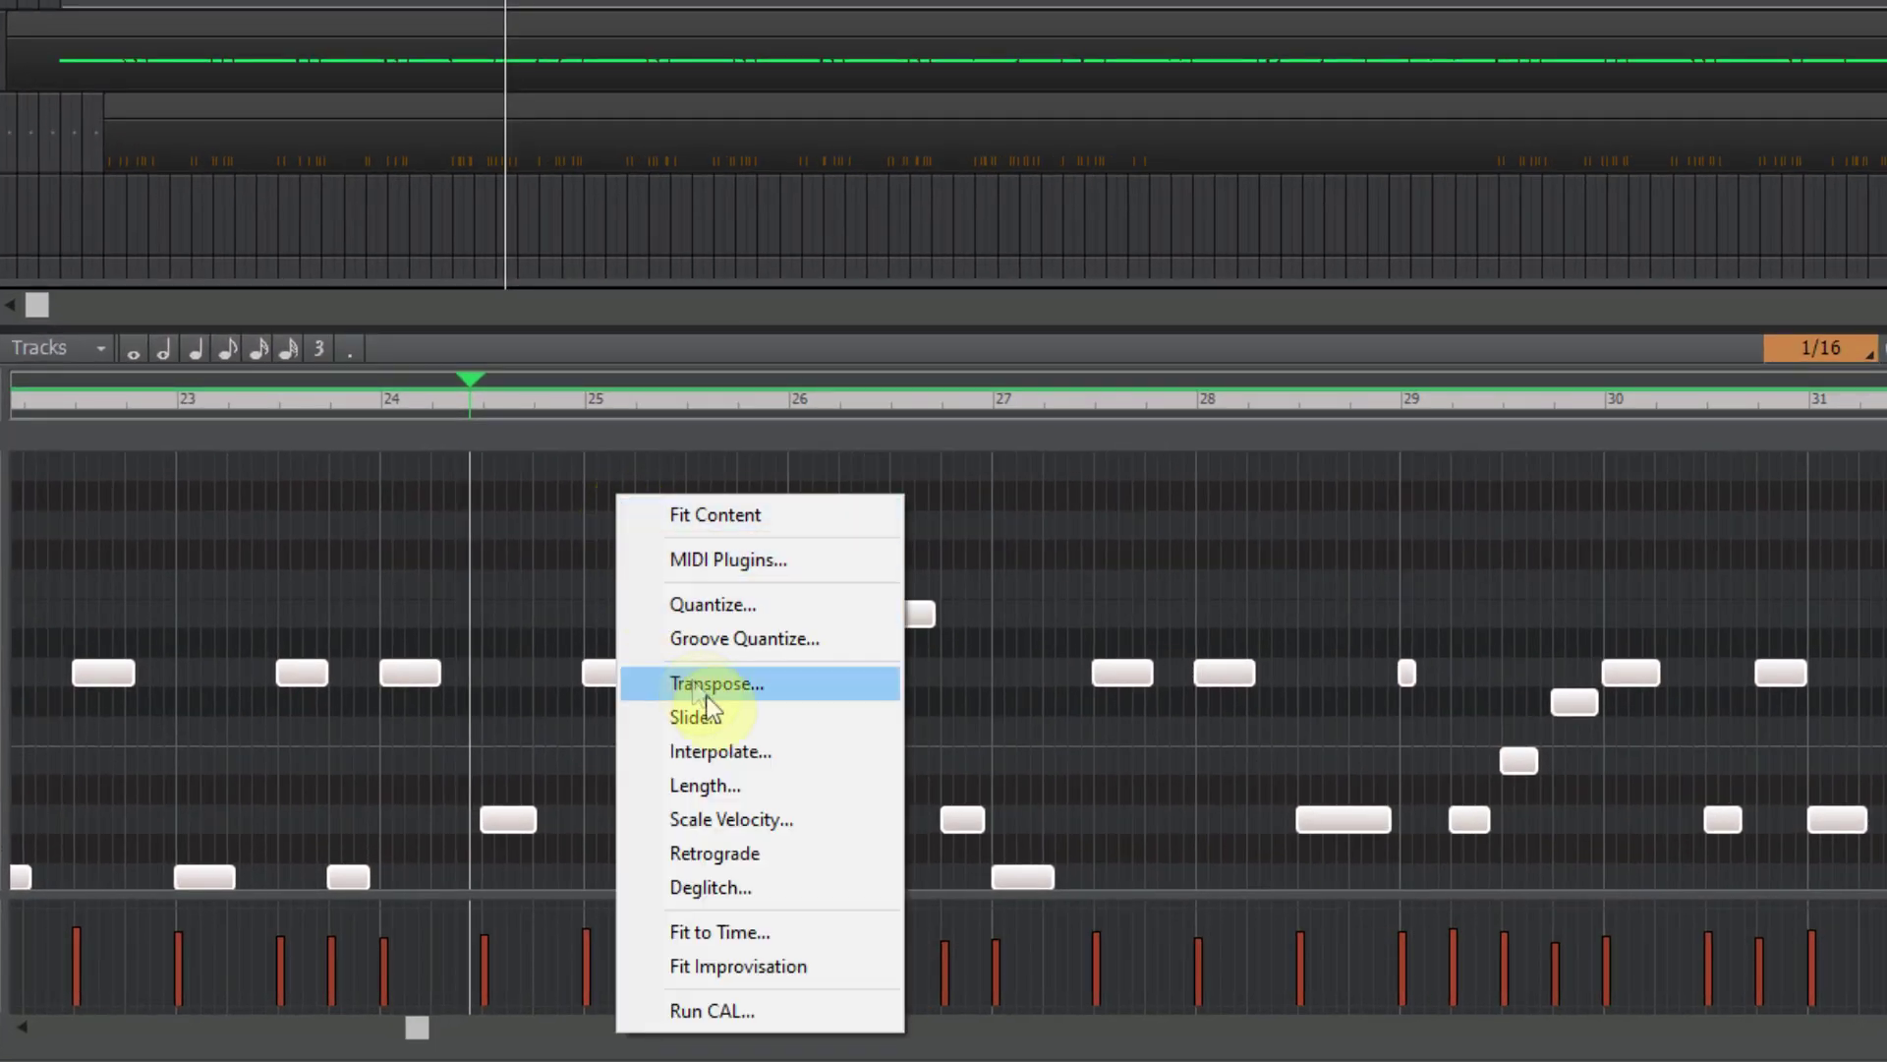
click(722, 714)
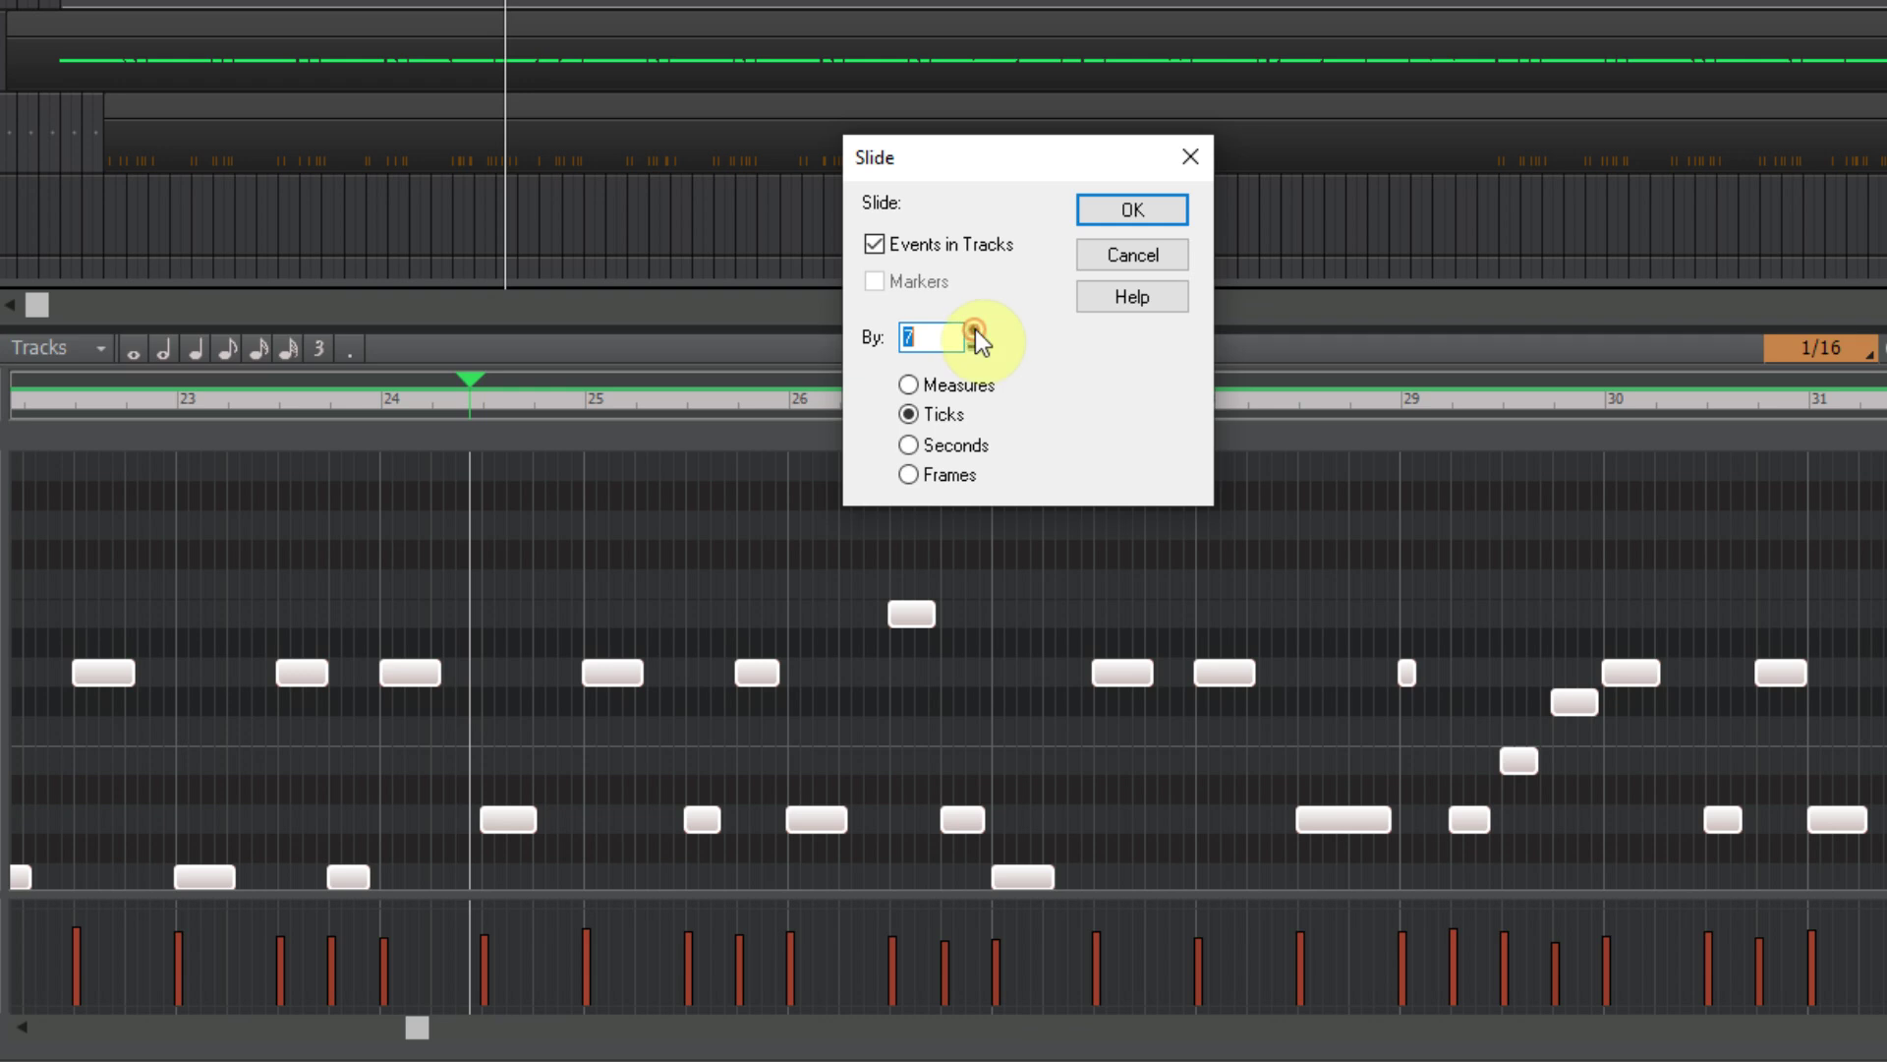
click(1130, 210)
click(838, 521)
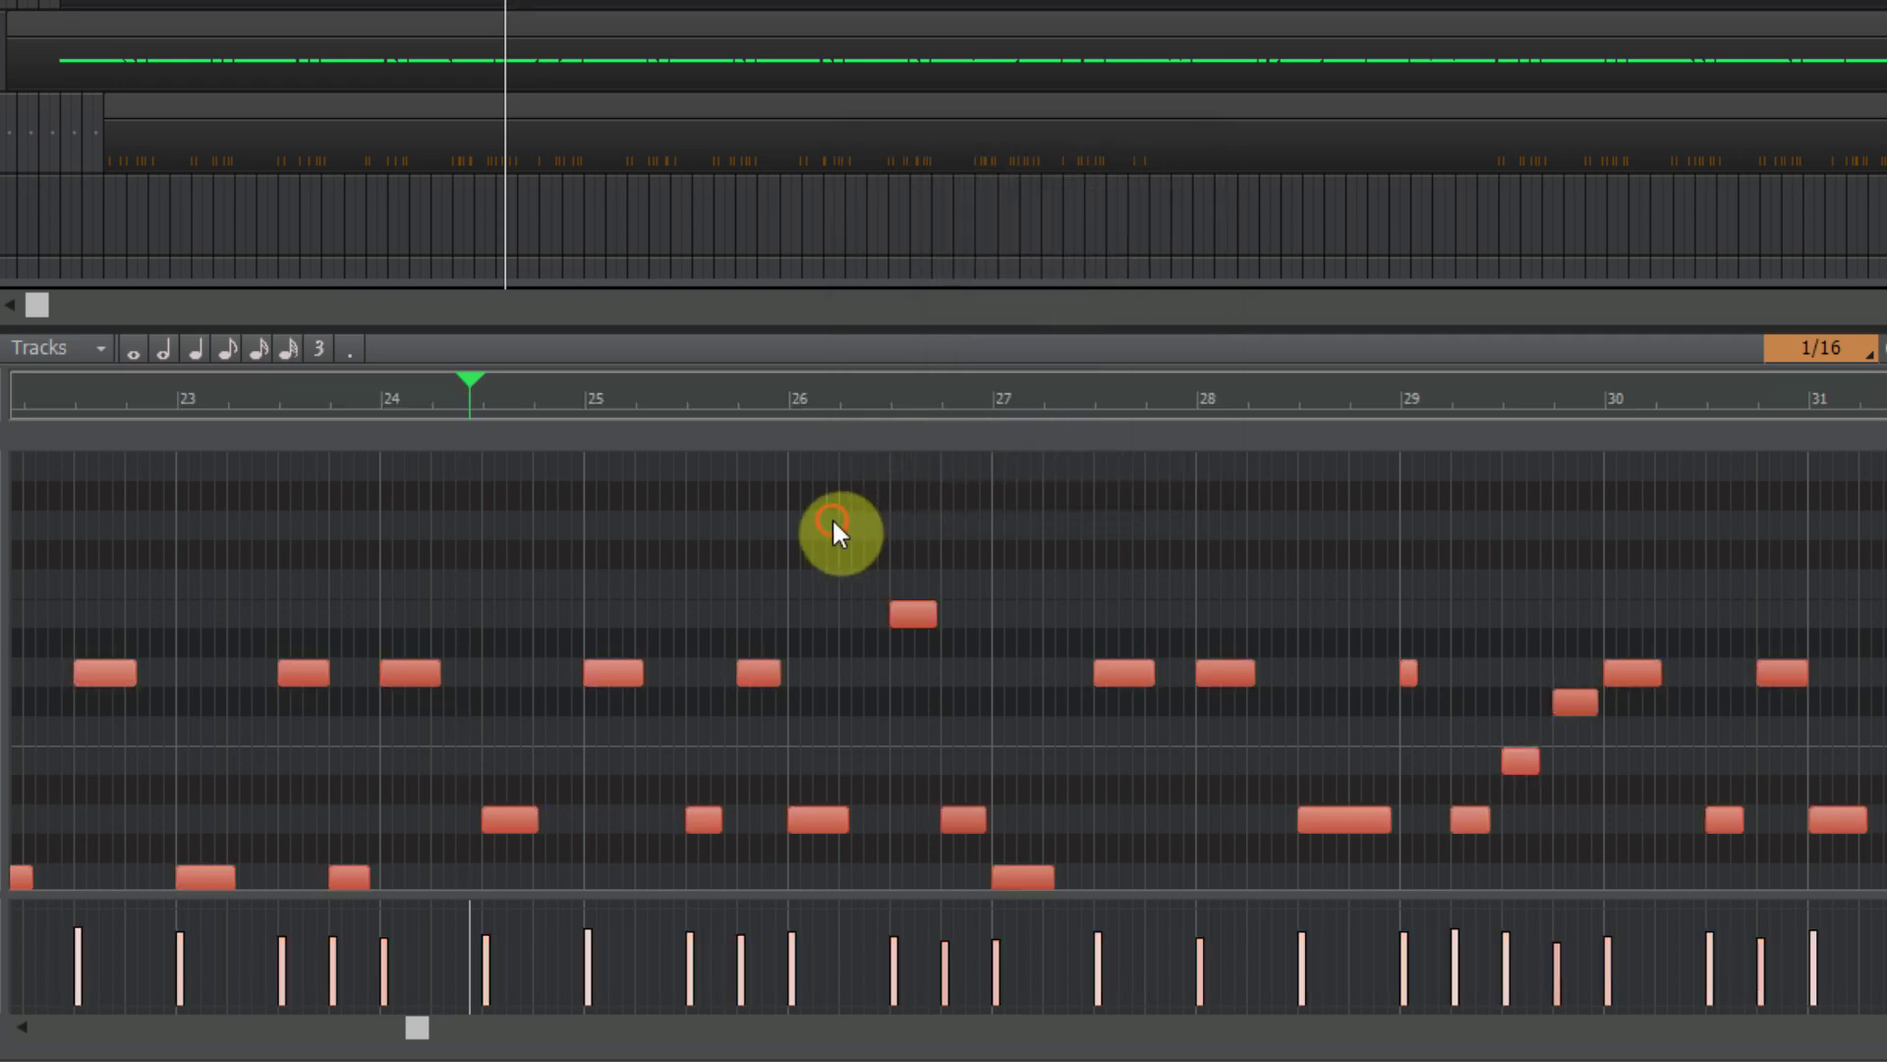
double_click(794, 824)
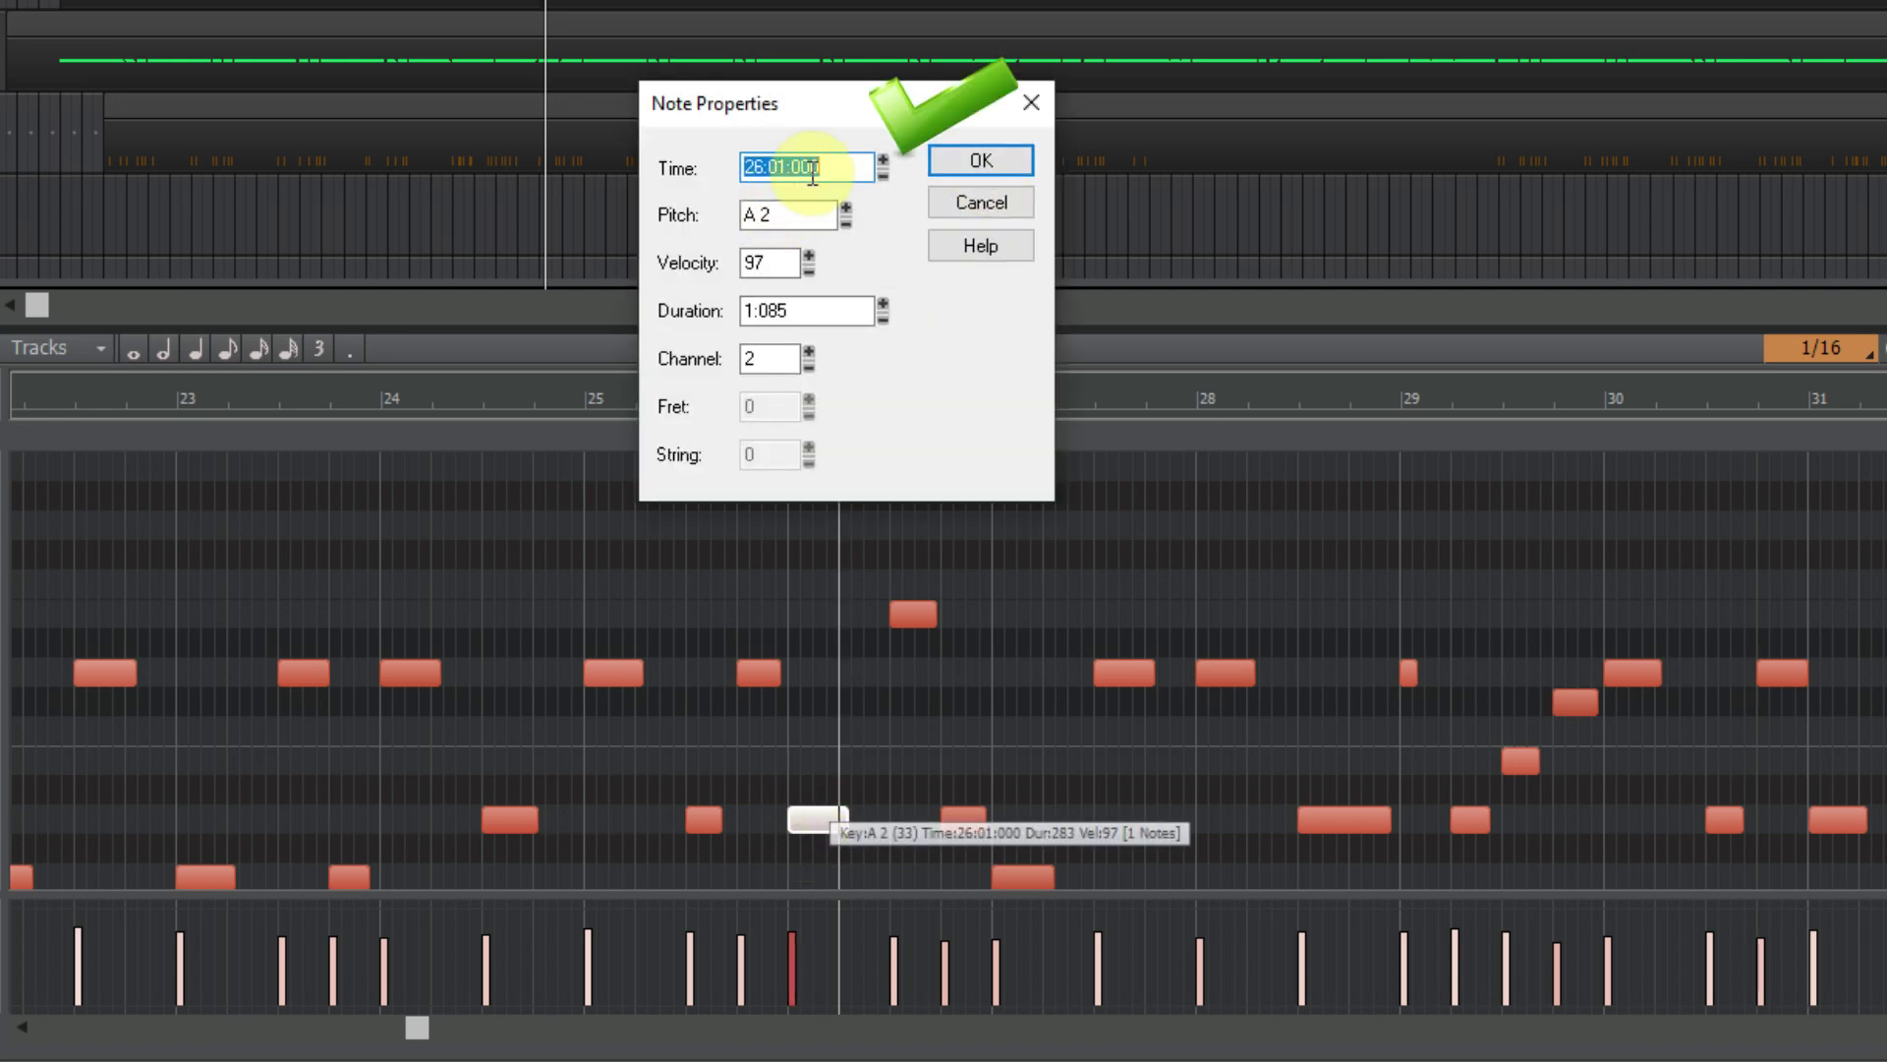
Confirm the D3 note sits at 29:01:000 and play the shifted song back
click(996, 161)
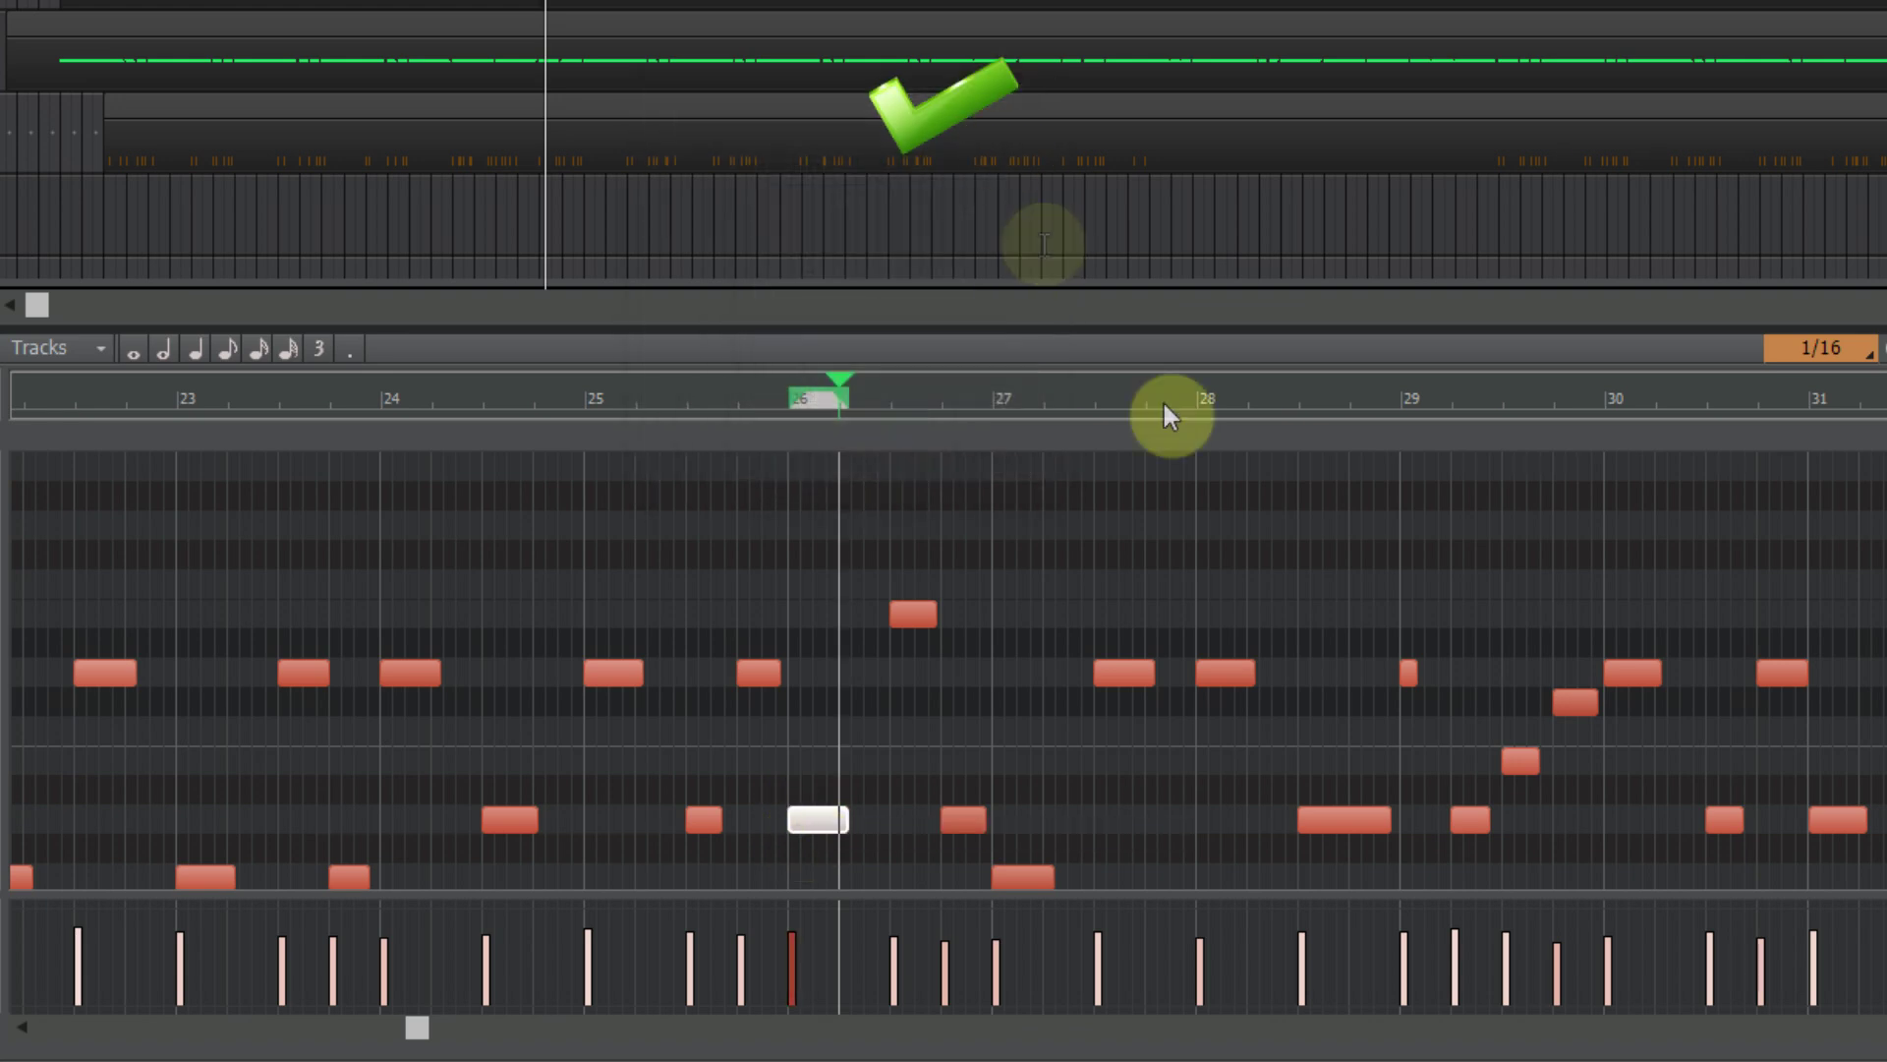
double_click(1407, 675)
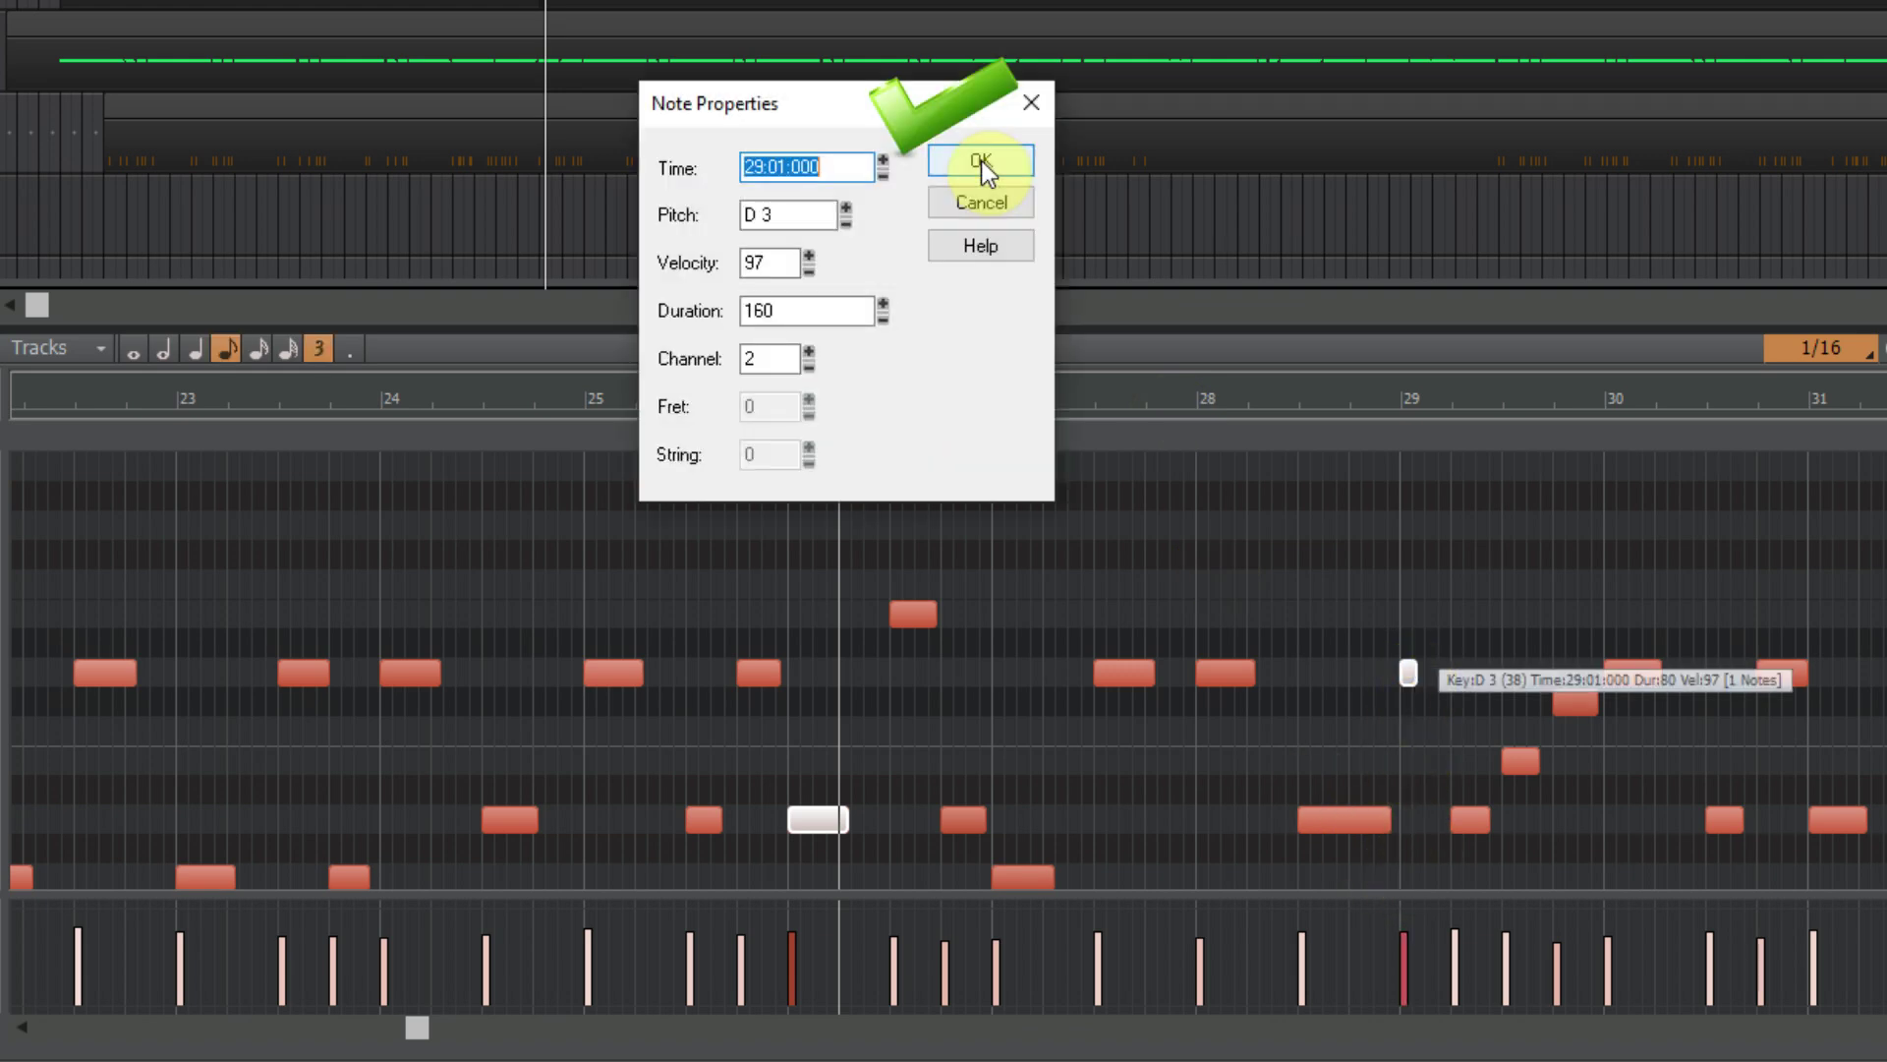
click(981, 161)
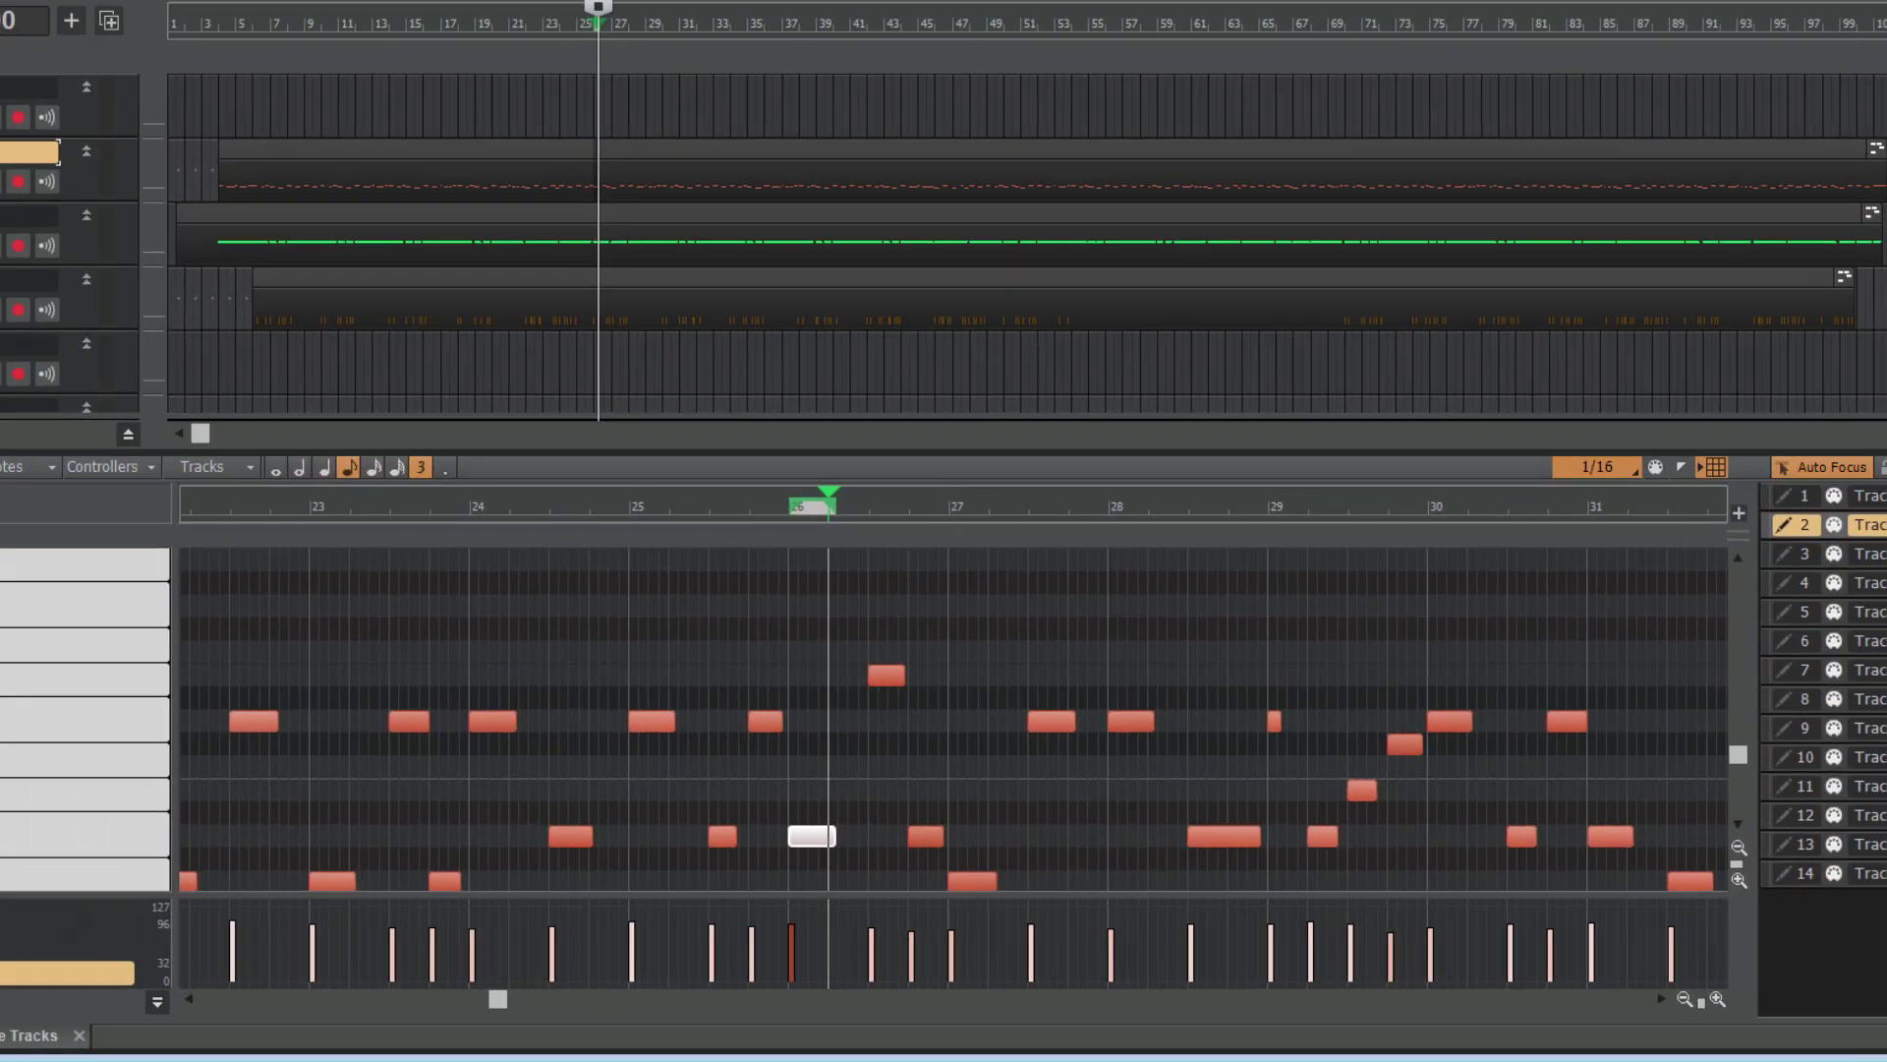
click(893, 81)
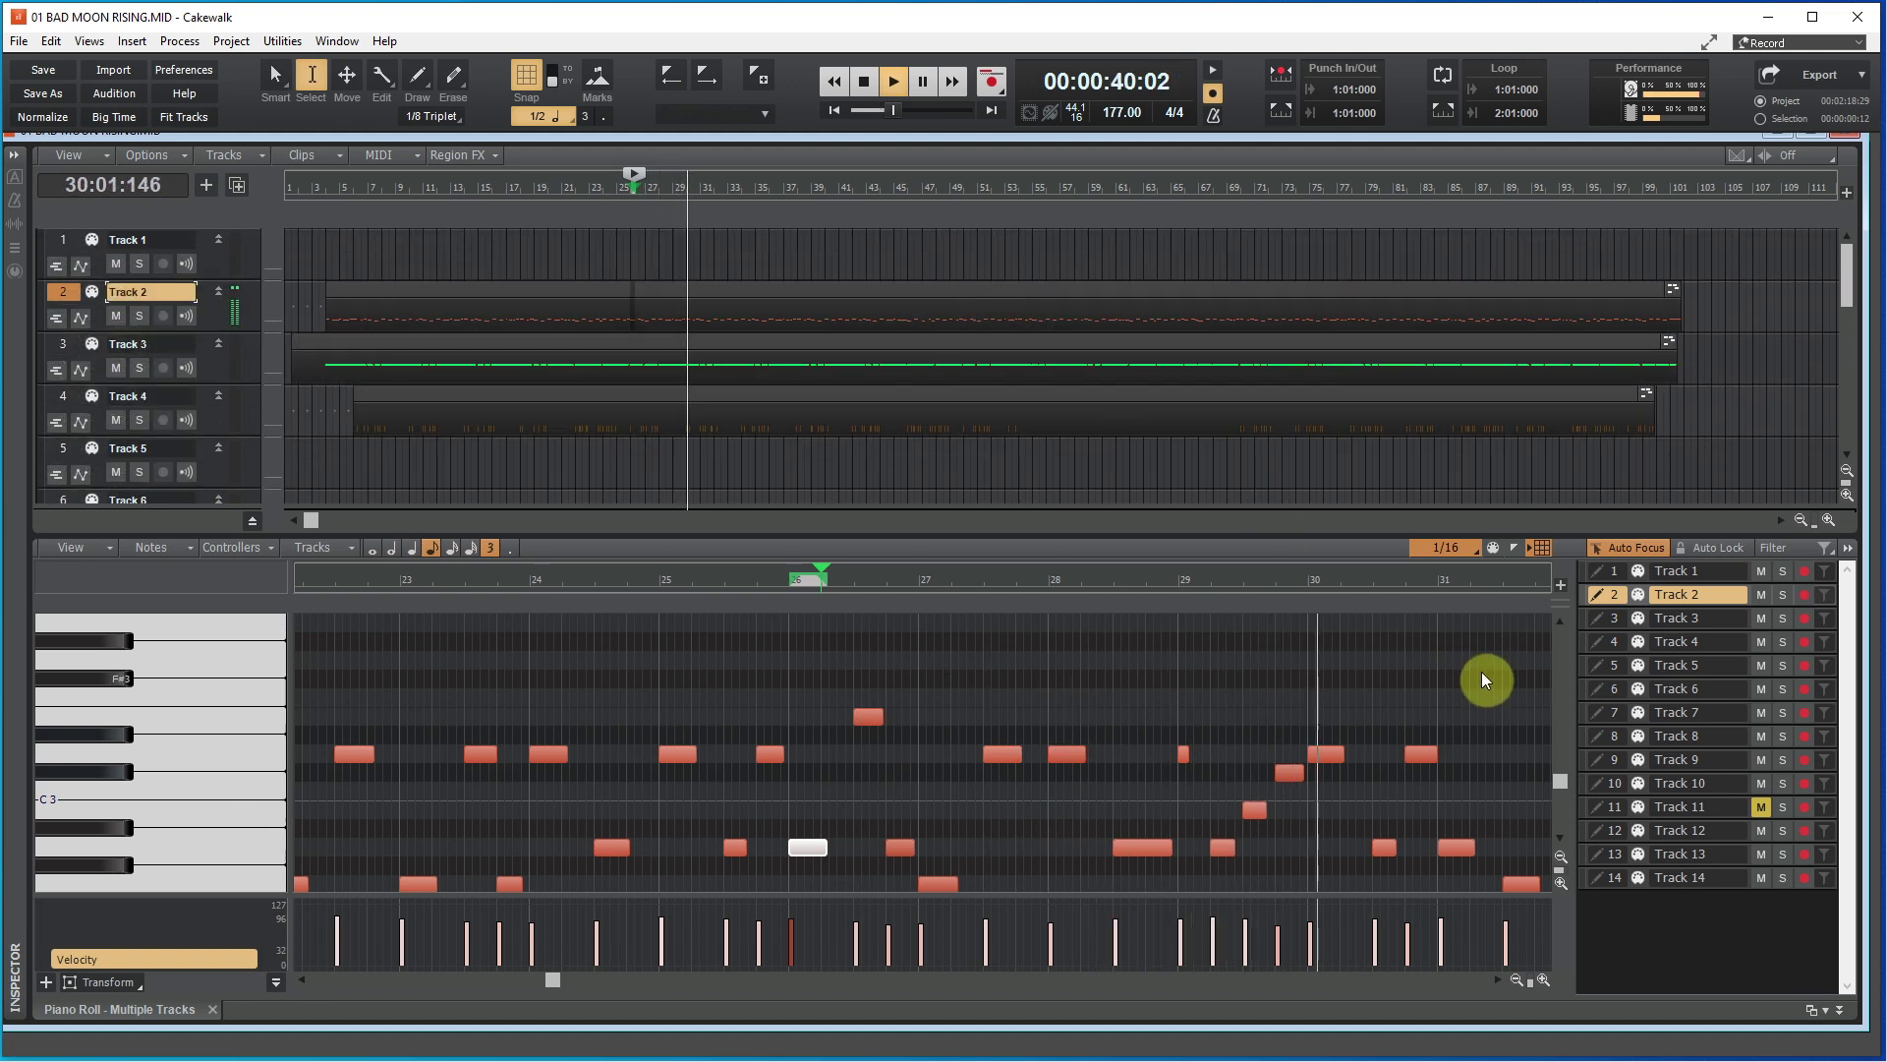
Pause near bar 34 on Track 10's drums and find the hi-hat at 34:01:002
click(1615, 783)
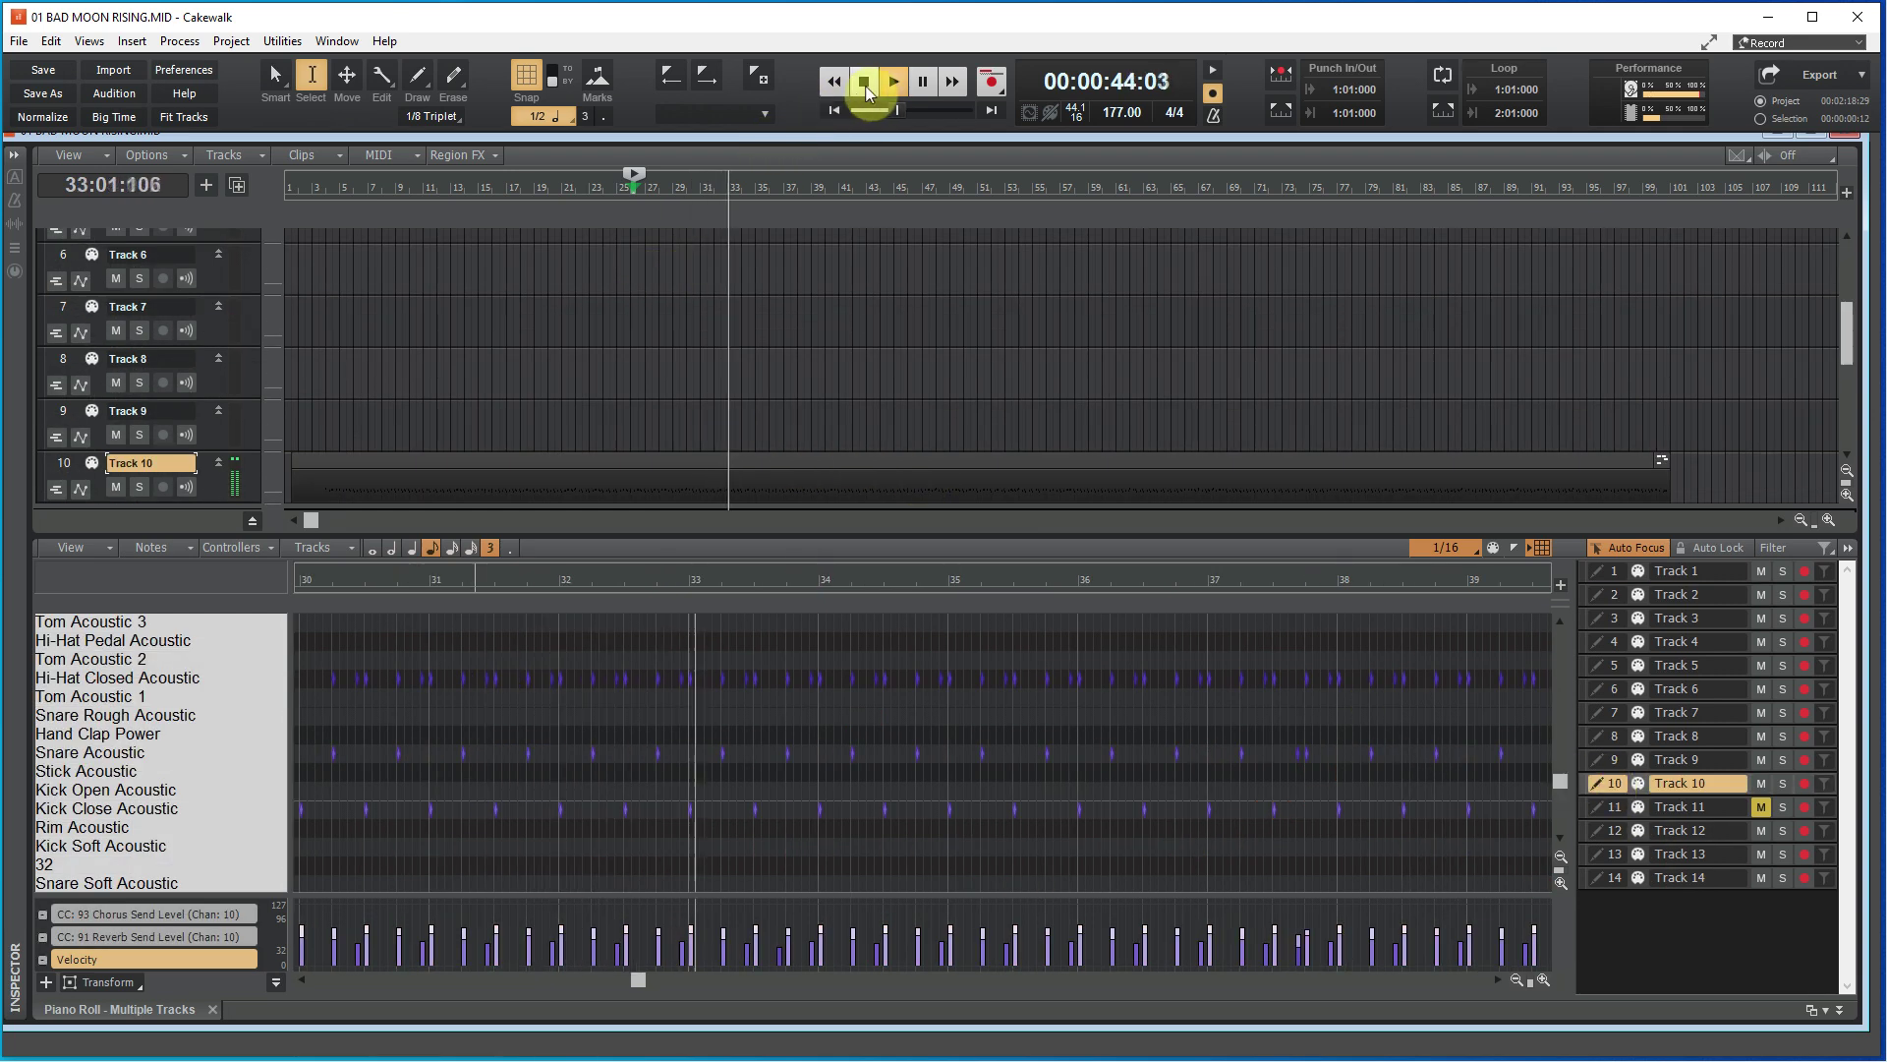
click(922, 82)
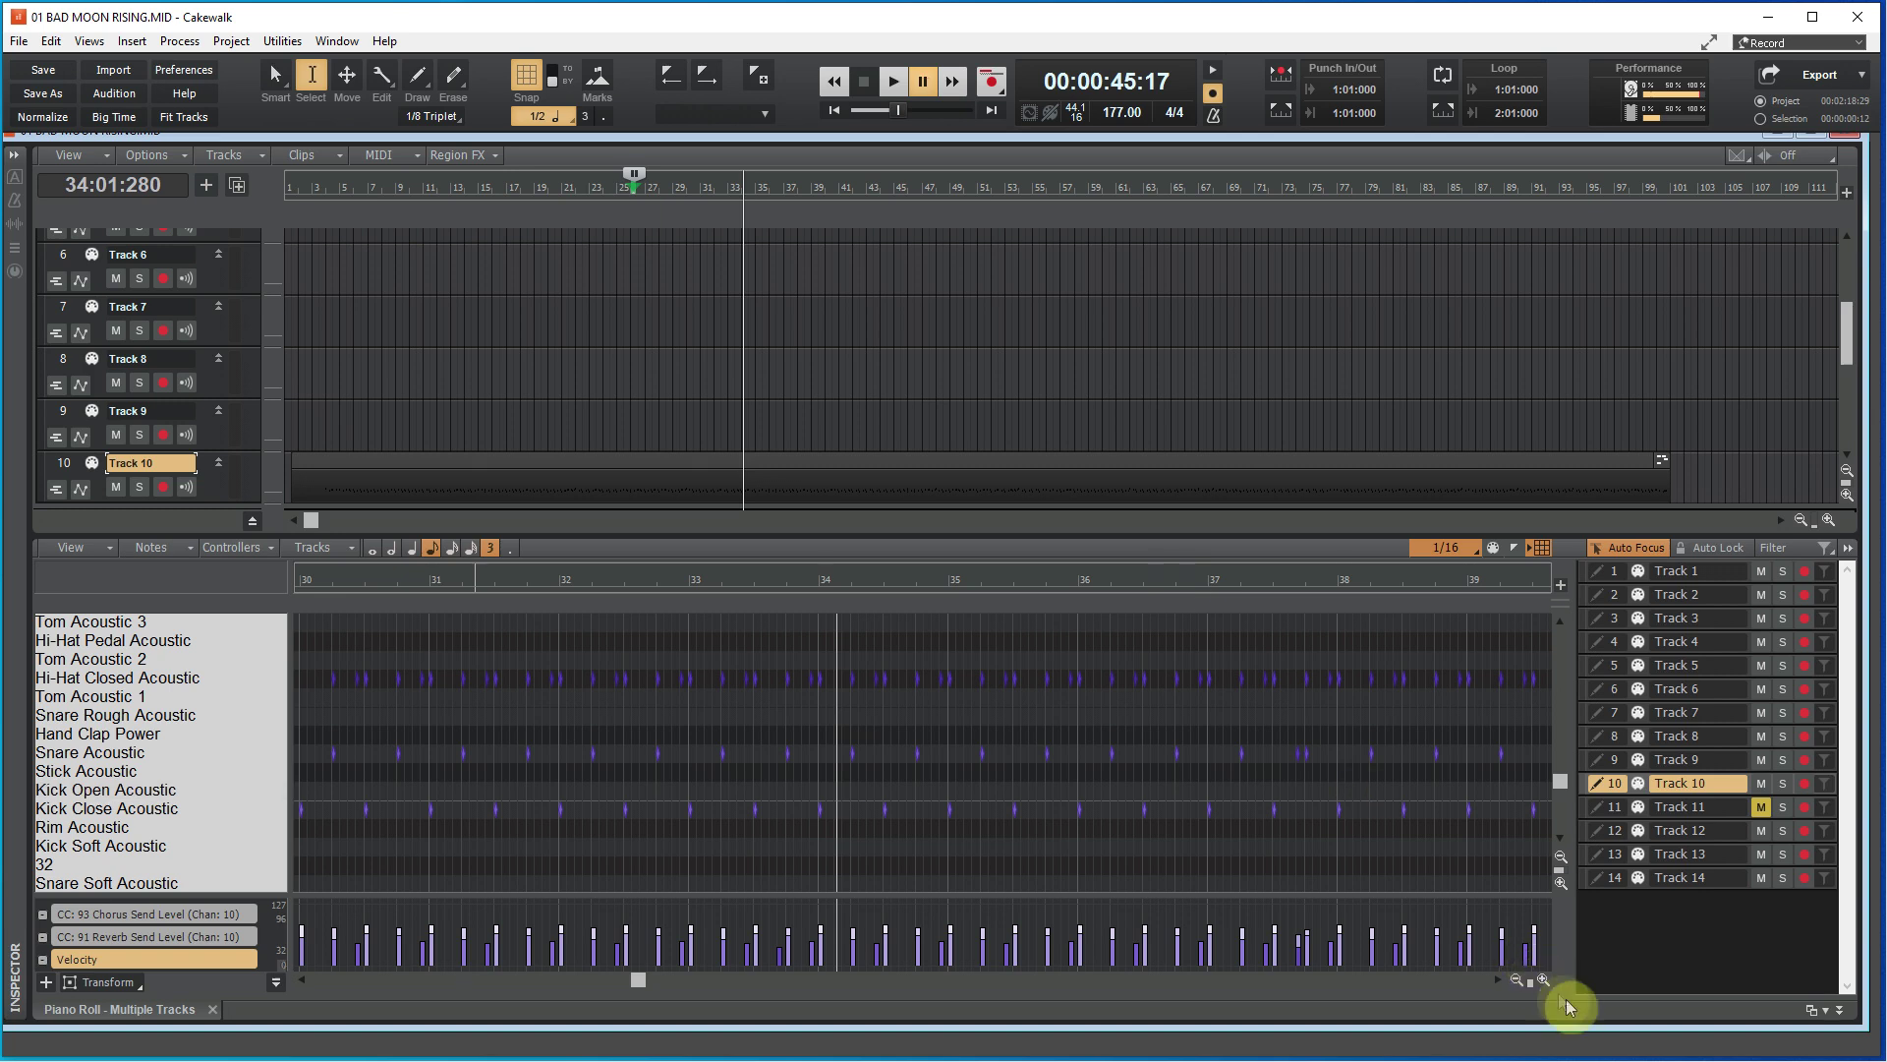
click(1543, 979)
click(1543, 979)
click(1543, 979)
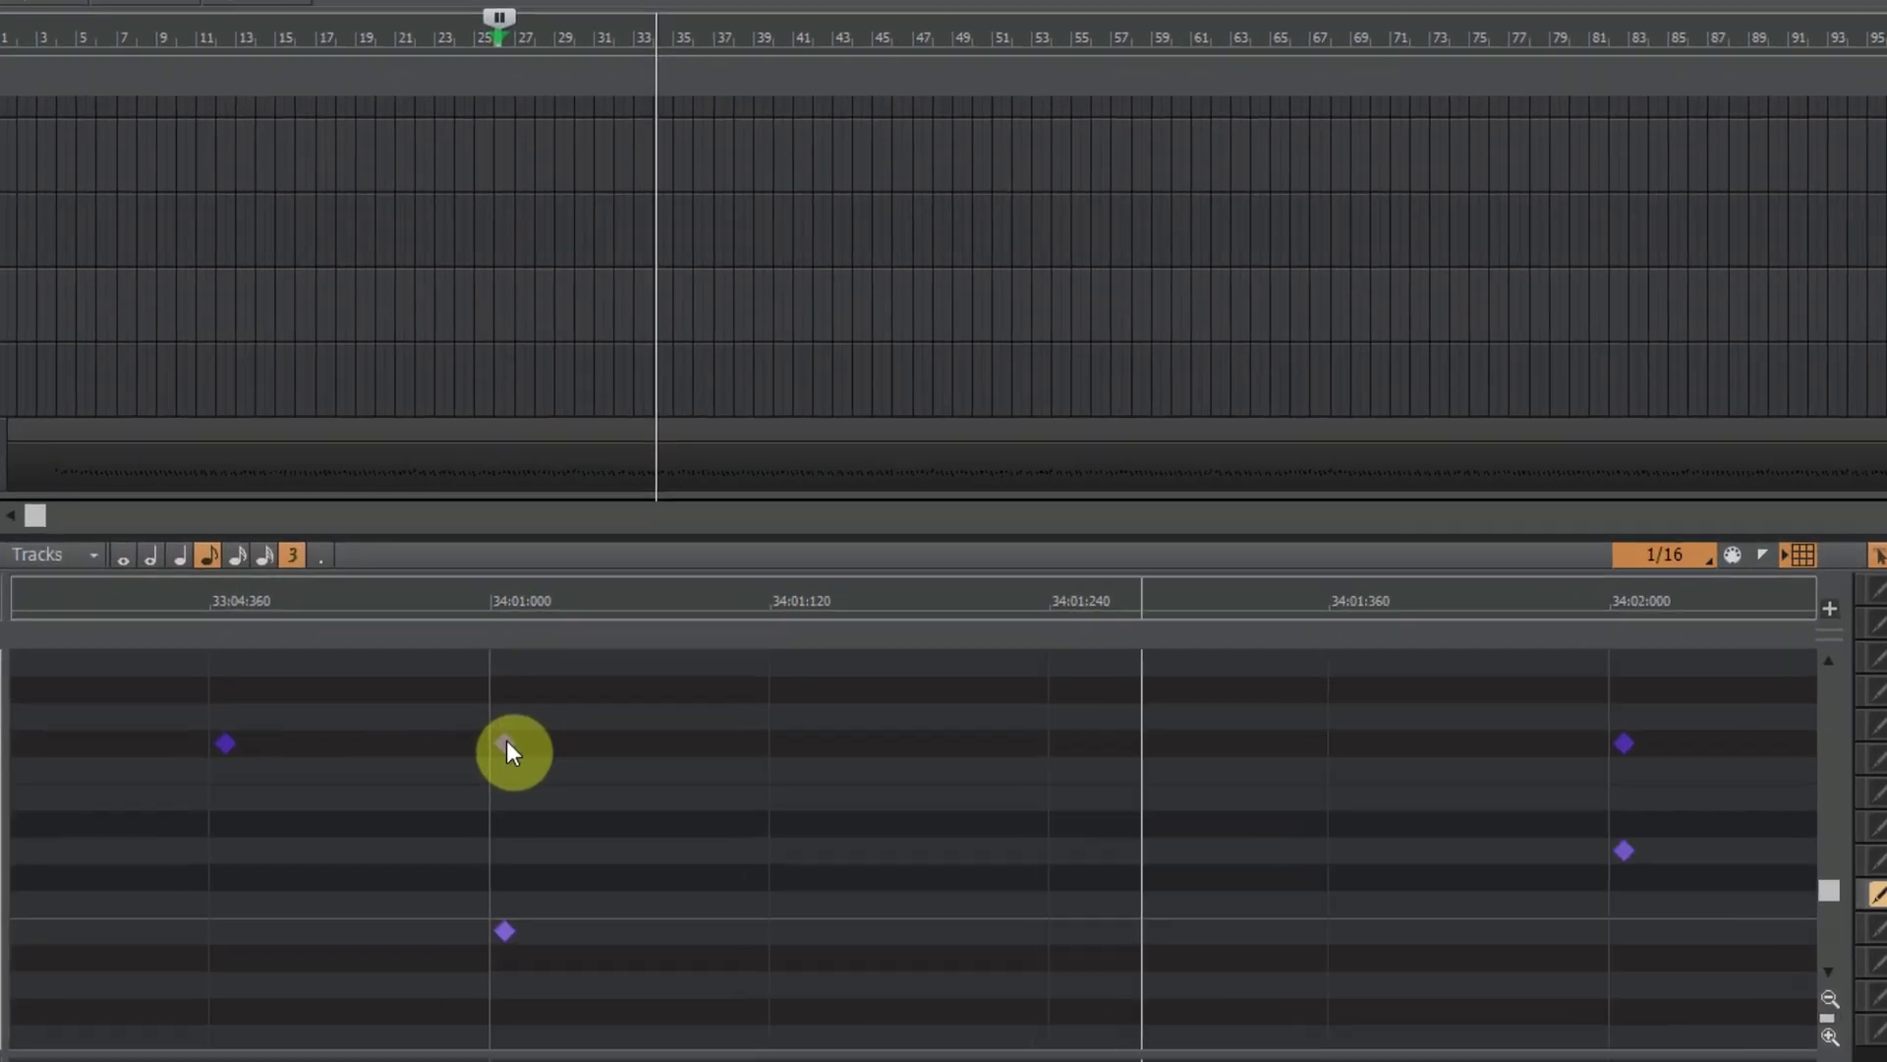
double_click(639, 681)
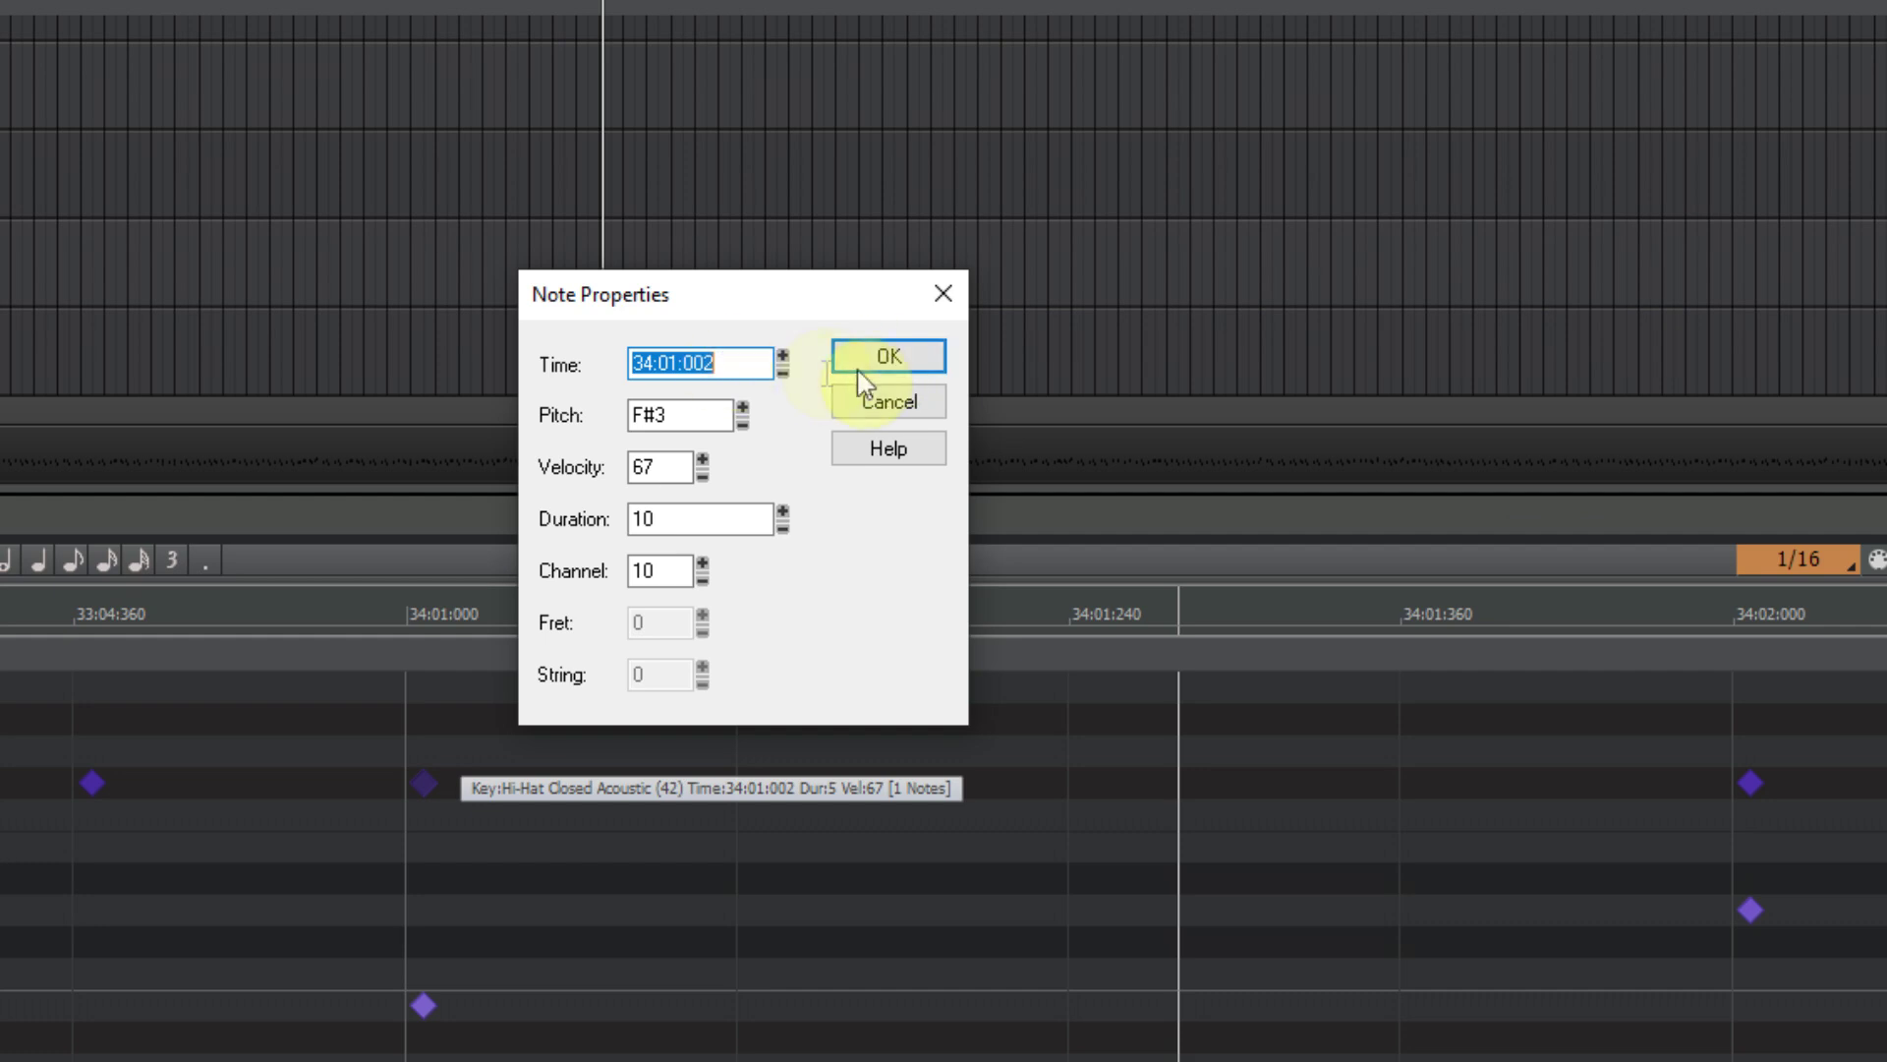
click(885, 371)
scroll(1052, 257, down, 3)
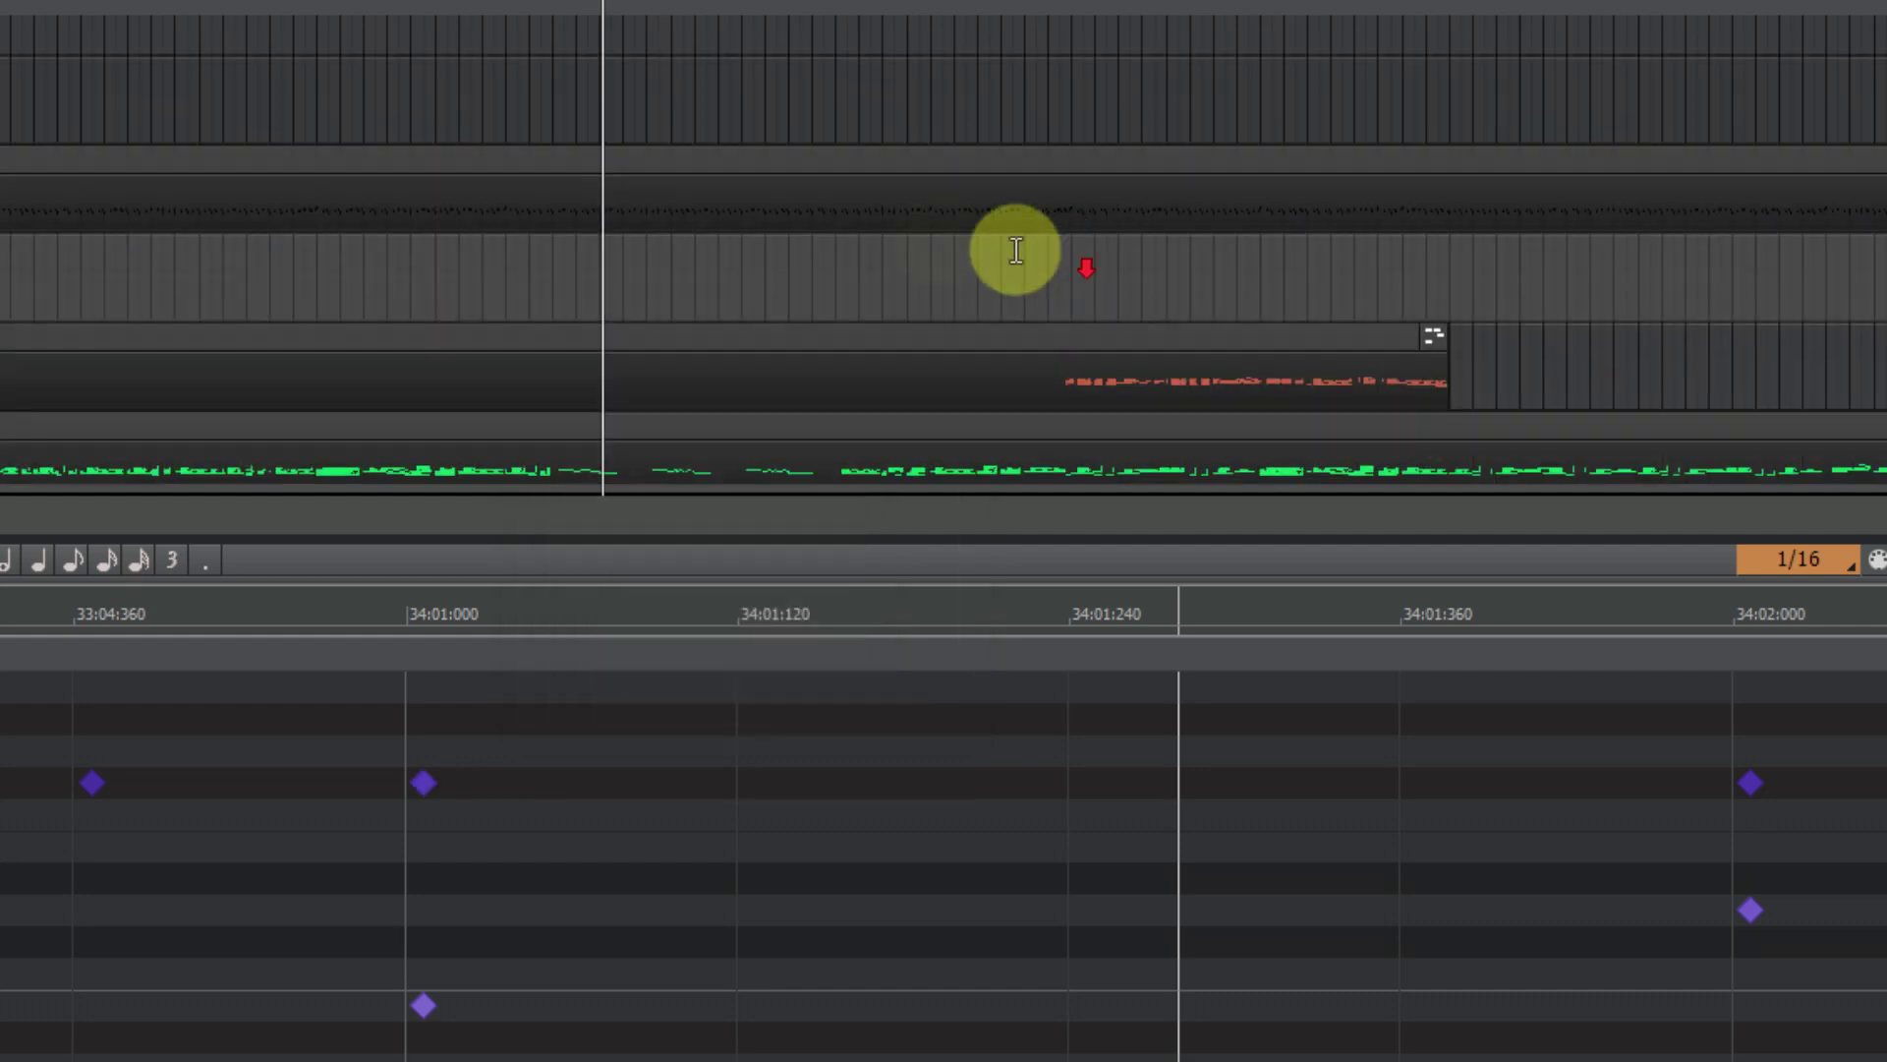
click(485, 155)
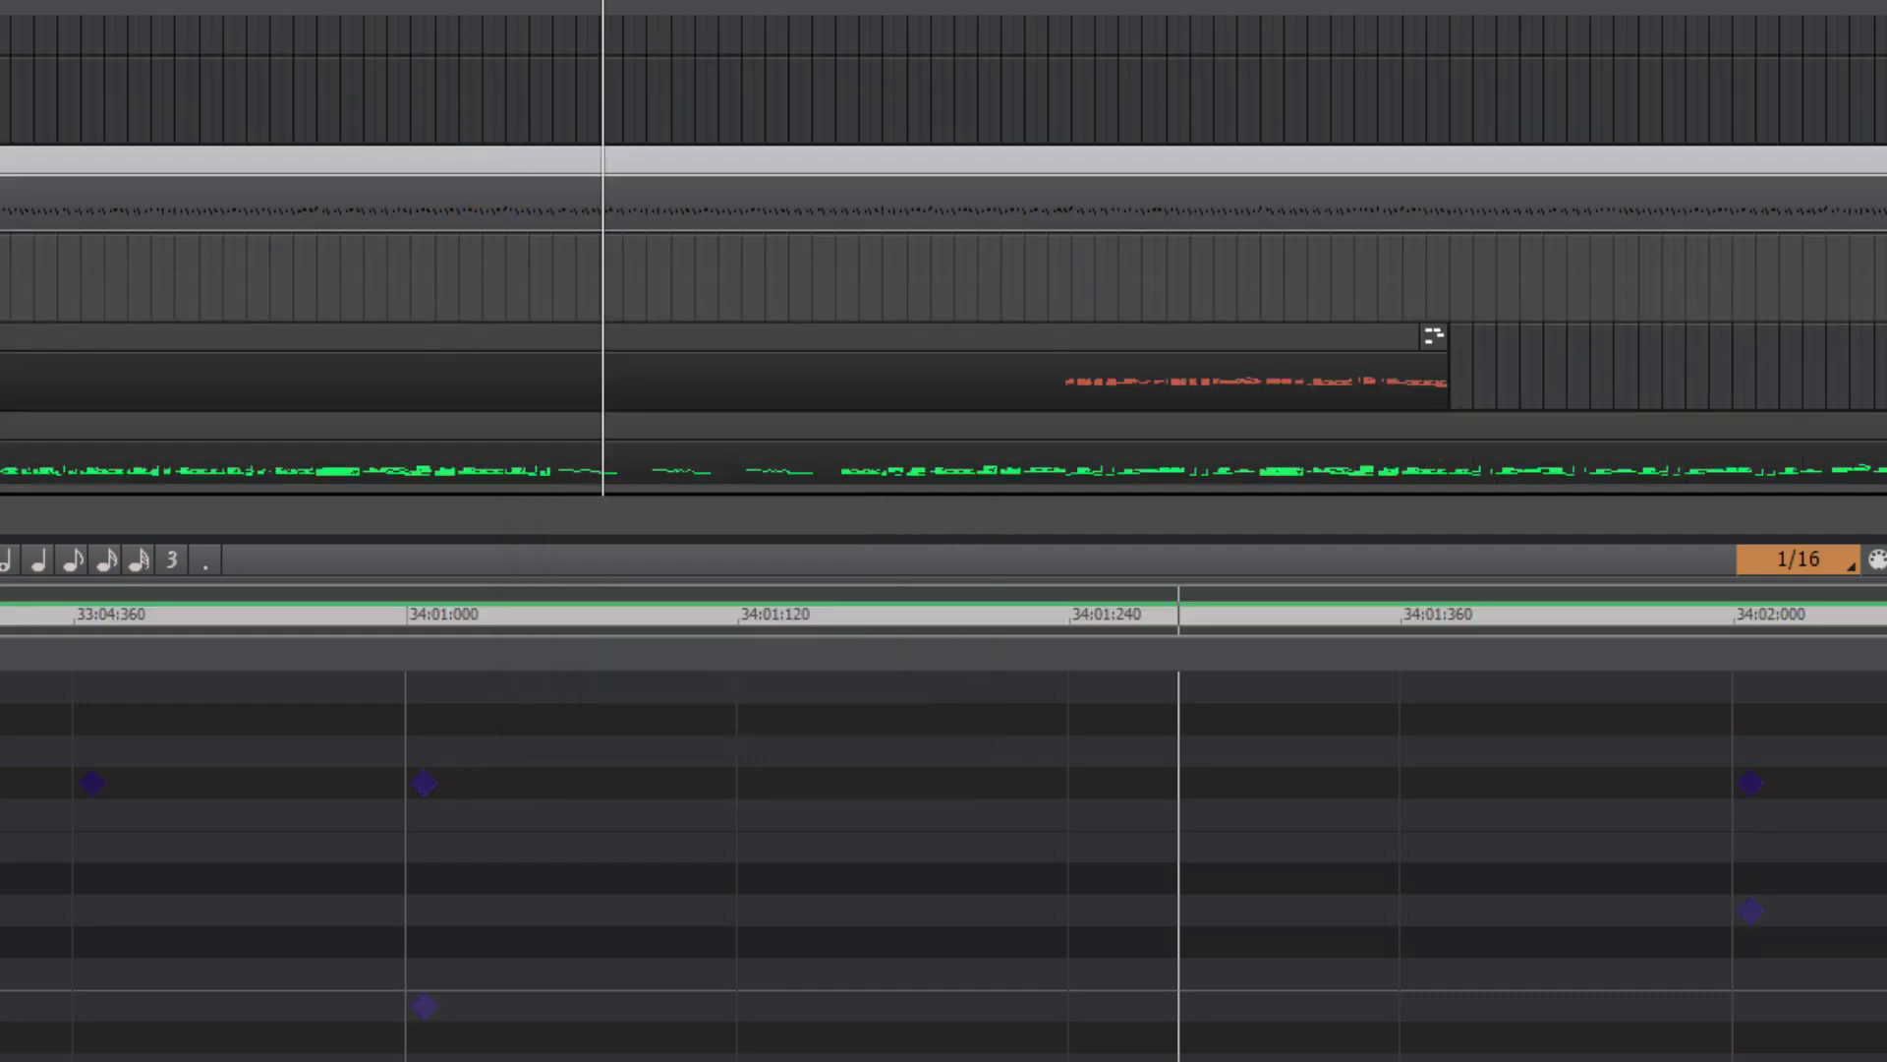
Slide all drum notes by -2 ticks, verifying the hi-hat starts at 34:01:000
right_click(568, 686)
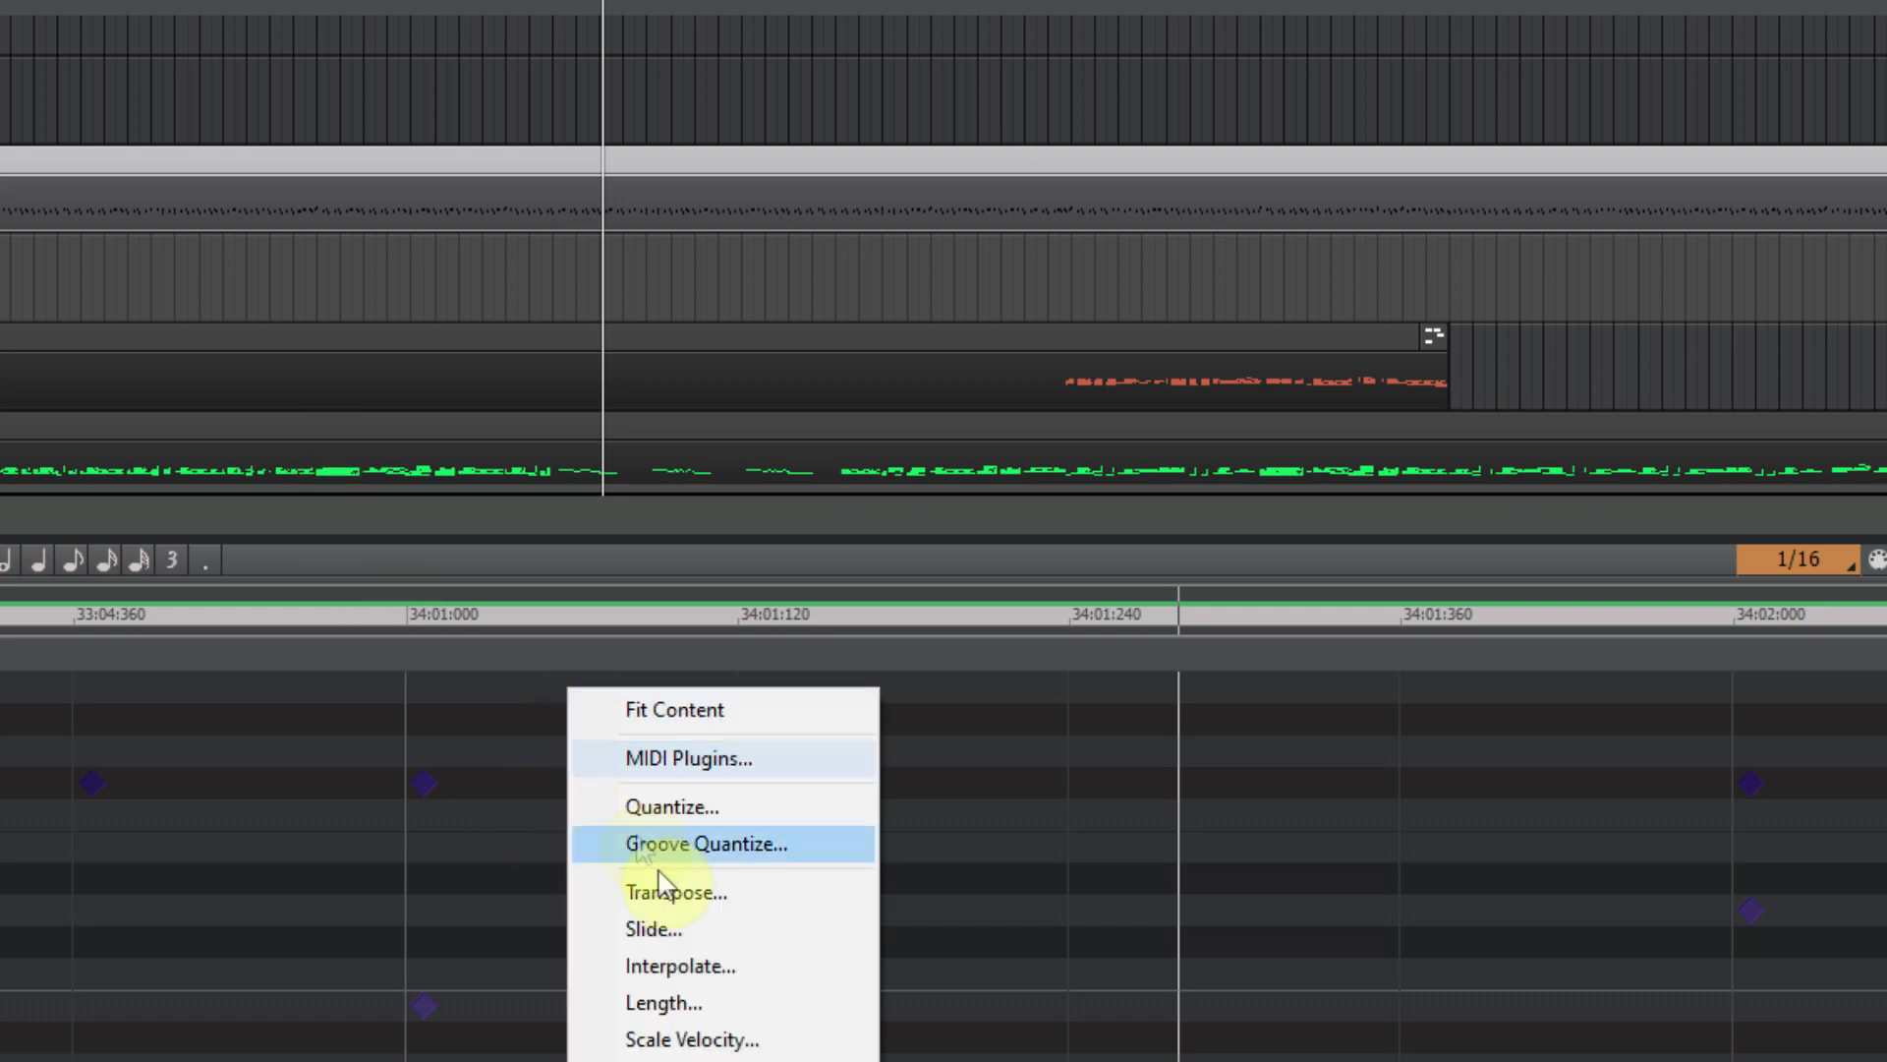
click(654, 929)
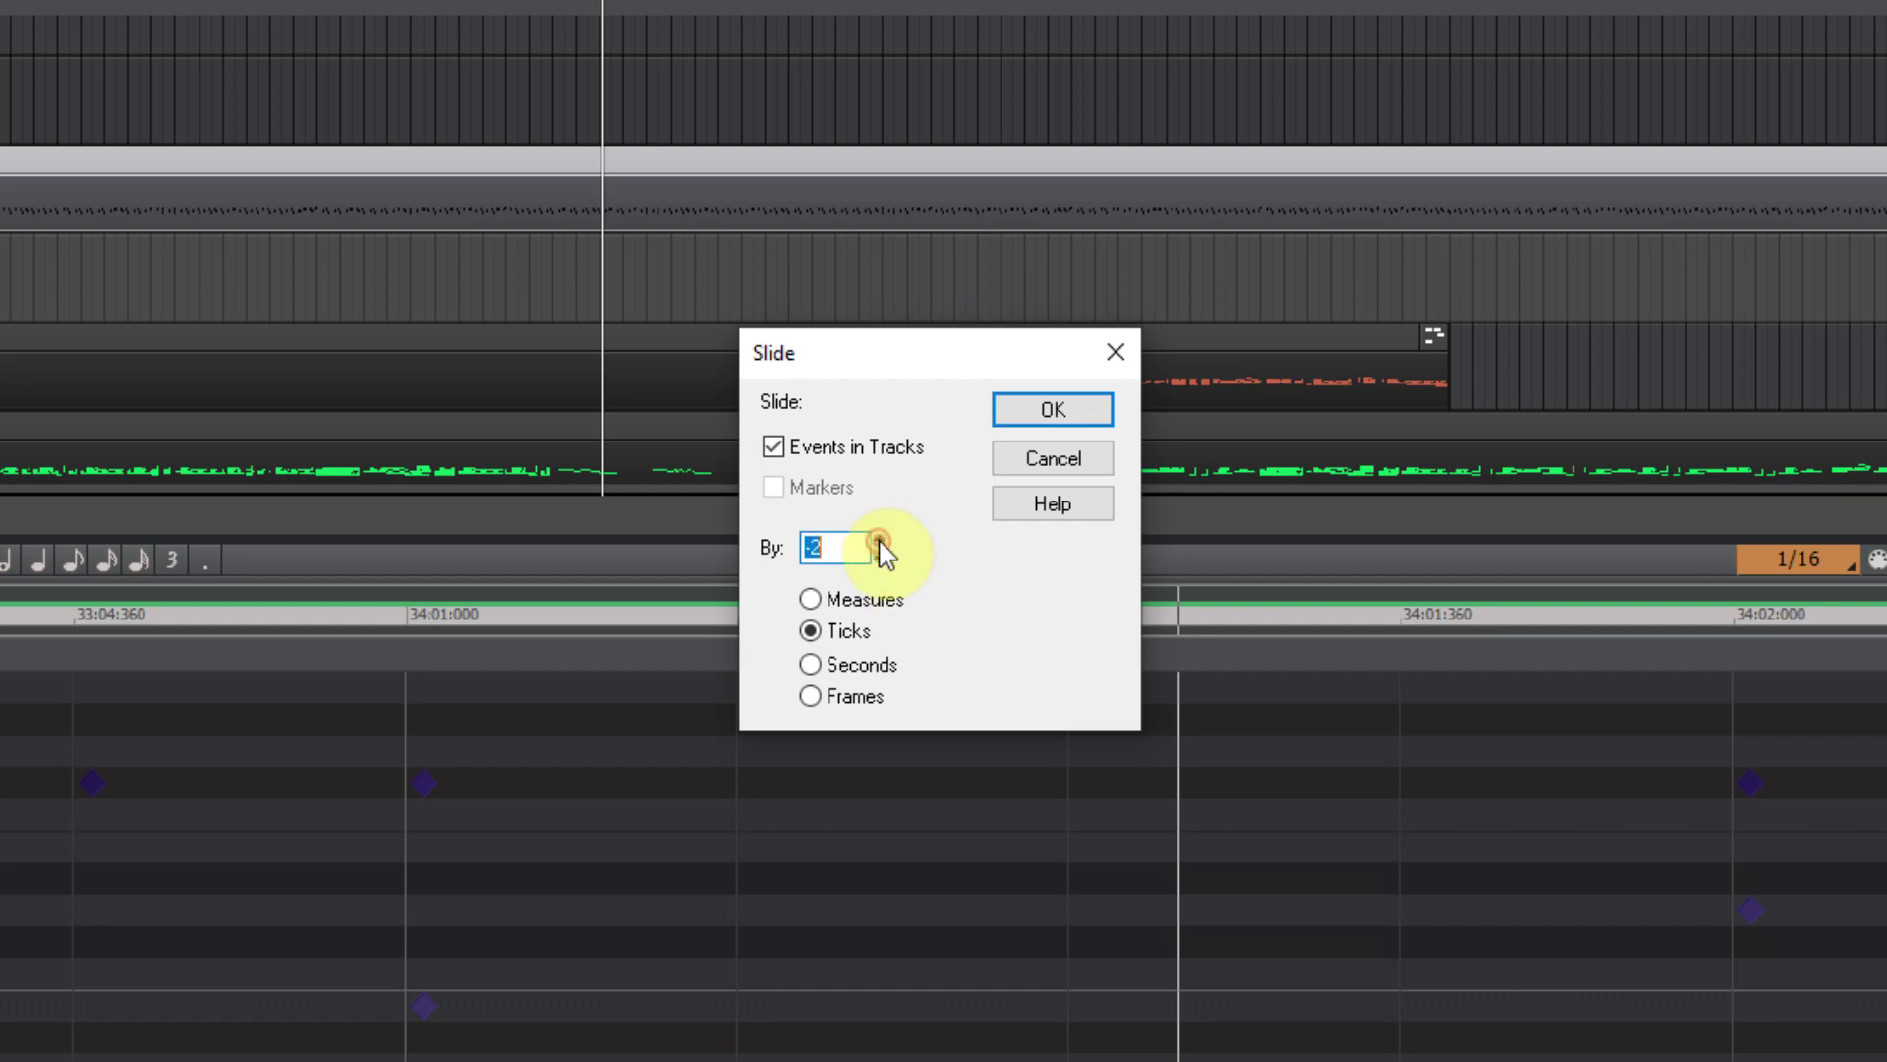
click(1095, 409)
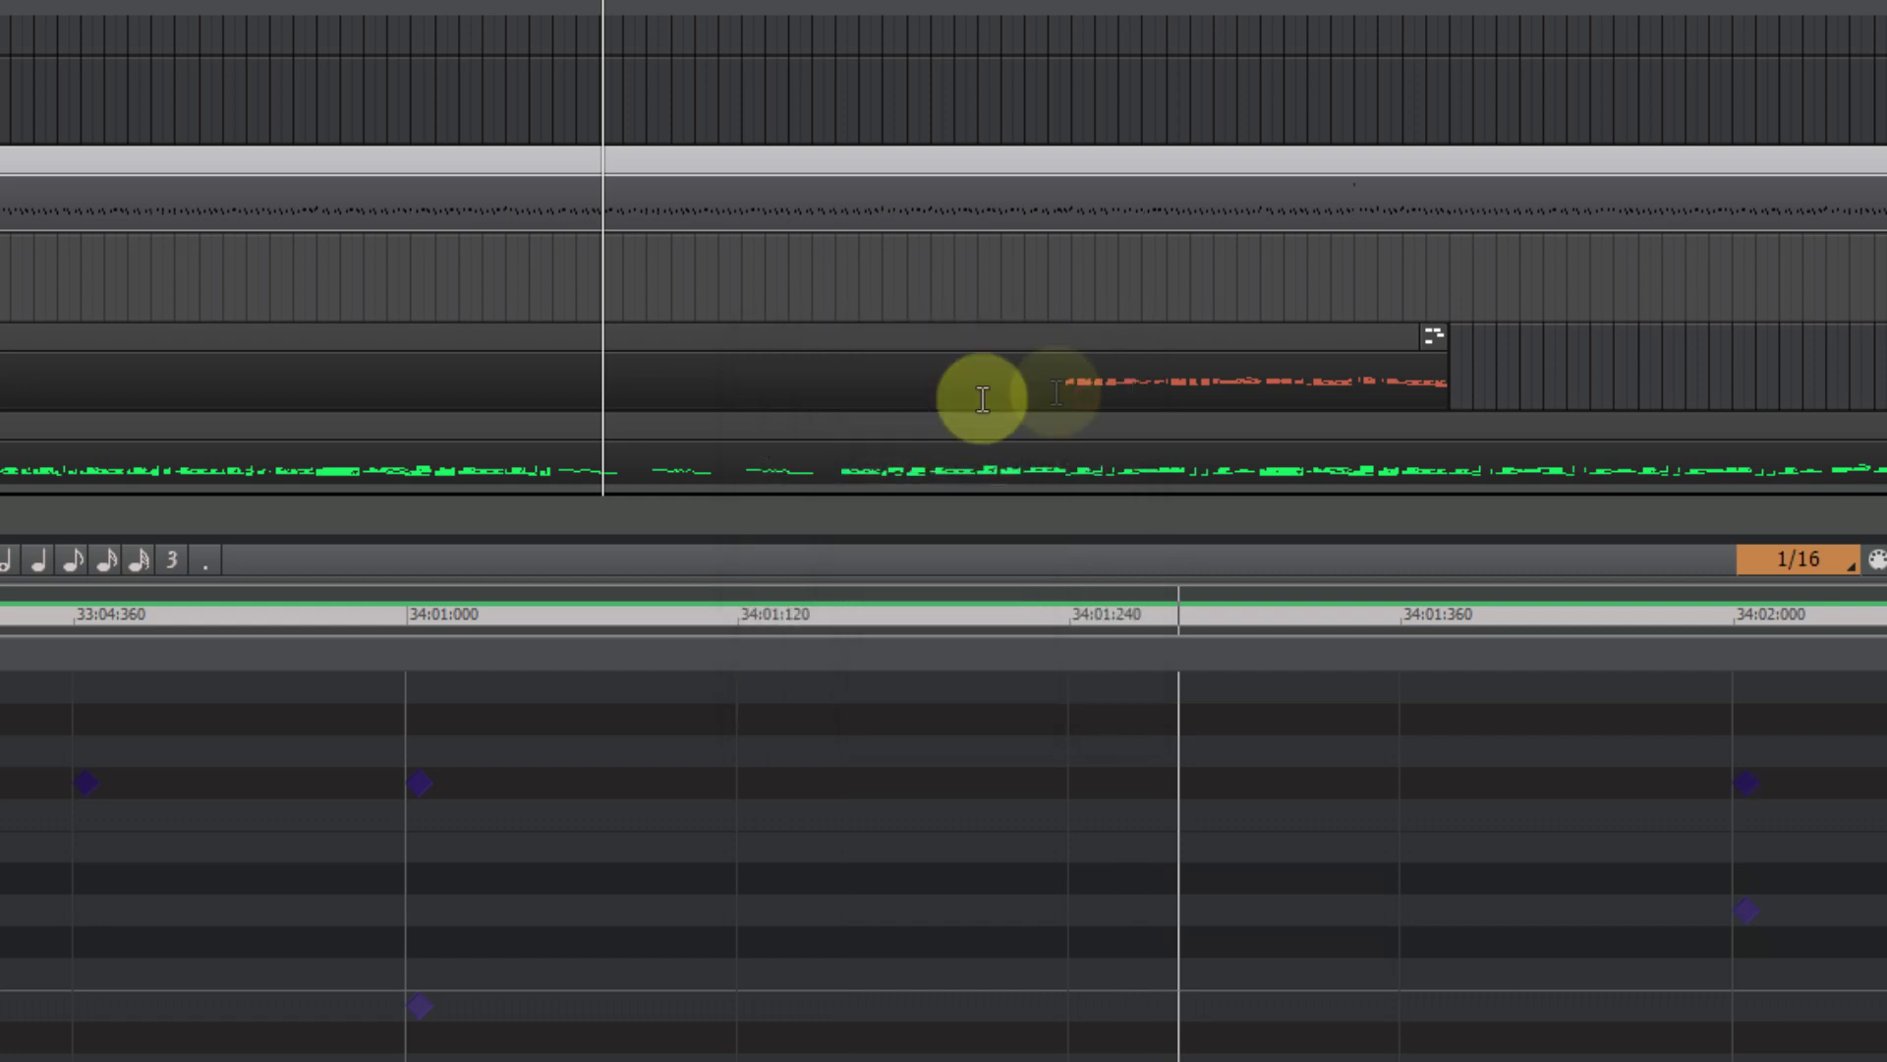
click(540, 889)
double_click(423, 782)
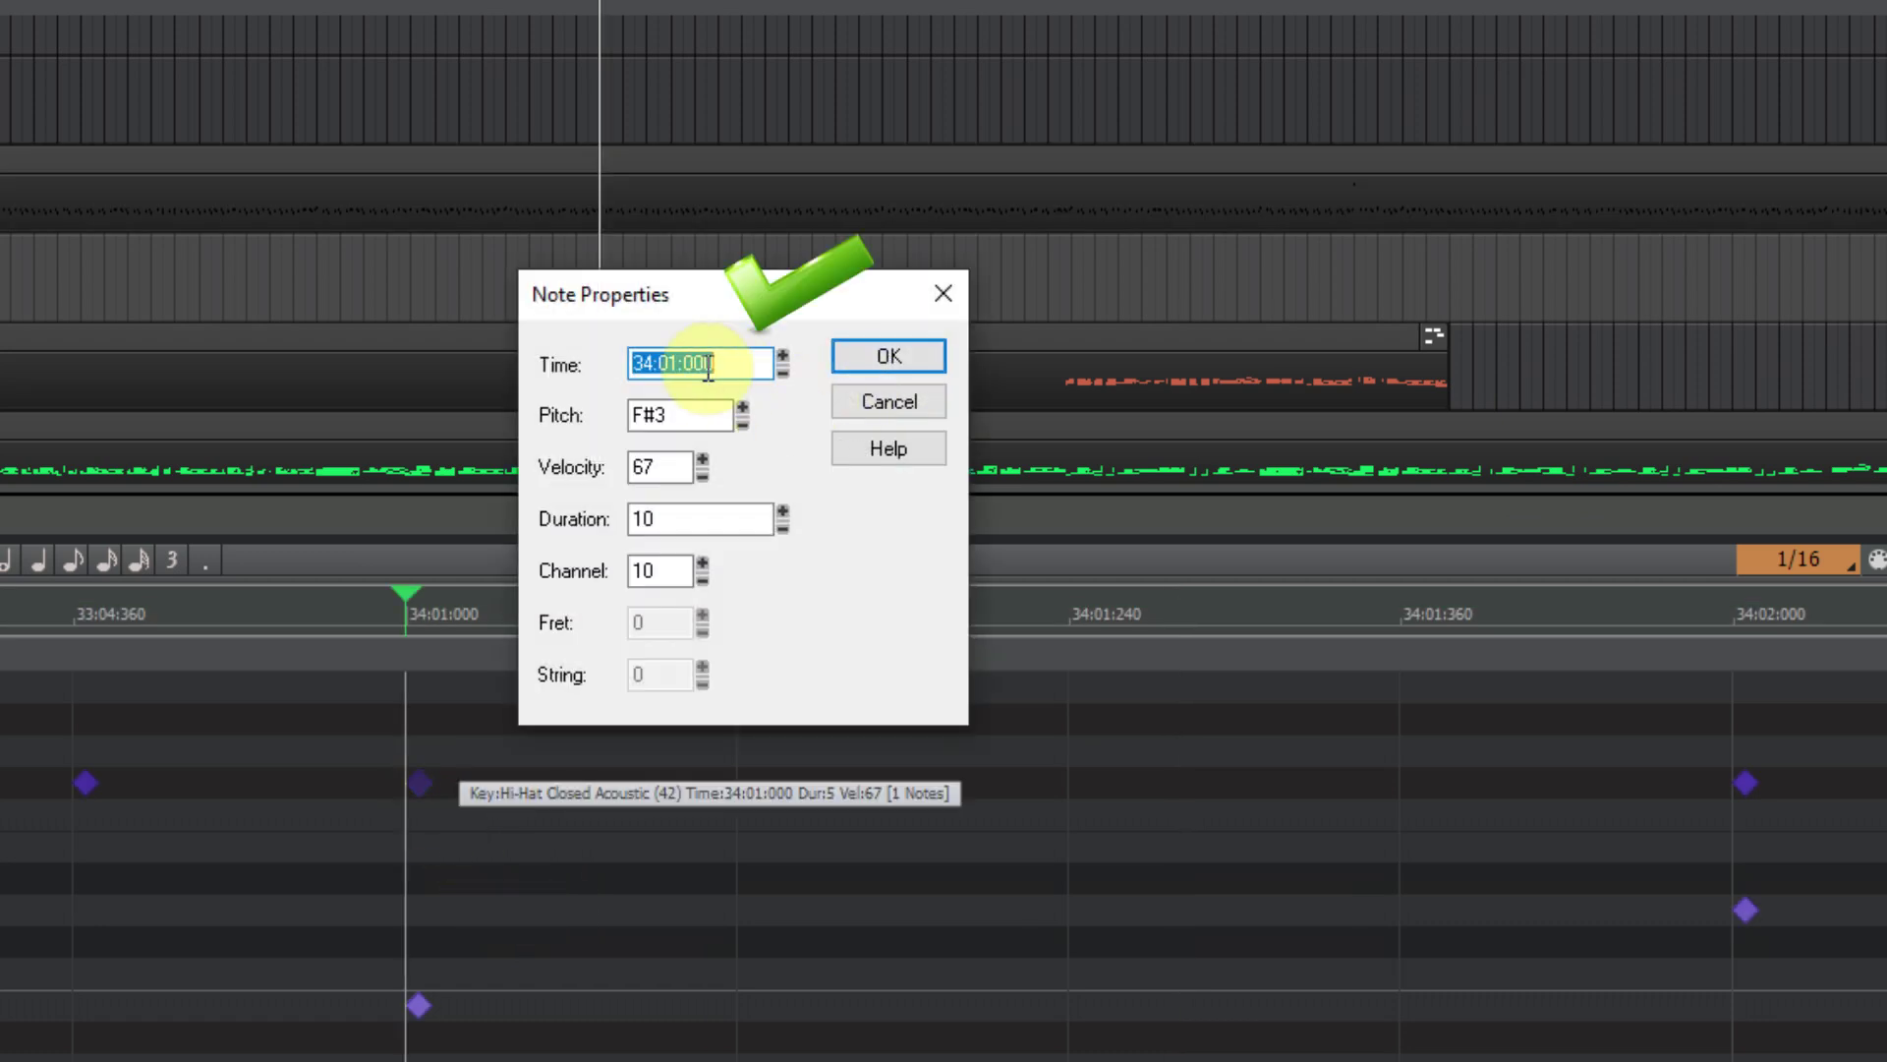
click(890, 403)
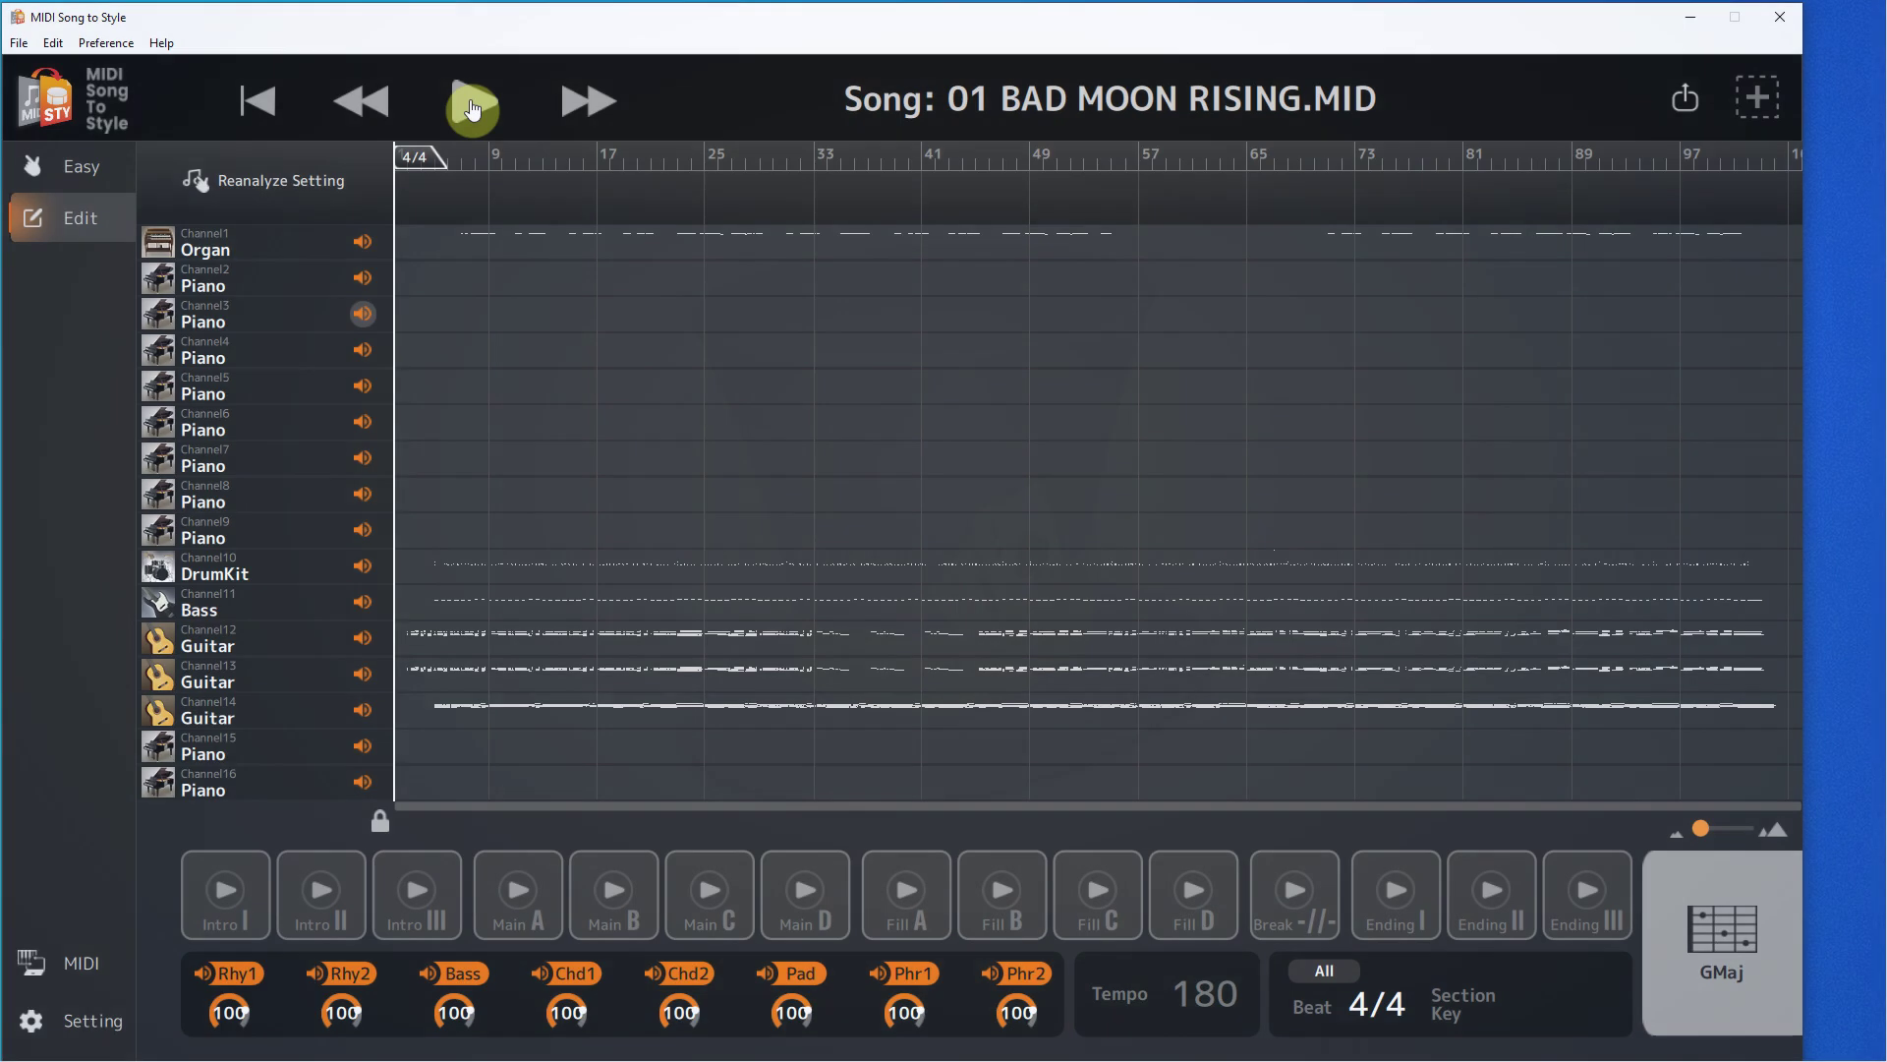
Play the song with all channels unmuted, then reopen 01 BAD MOON RISING.MID in the karaoke player
click(472, 104)
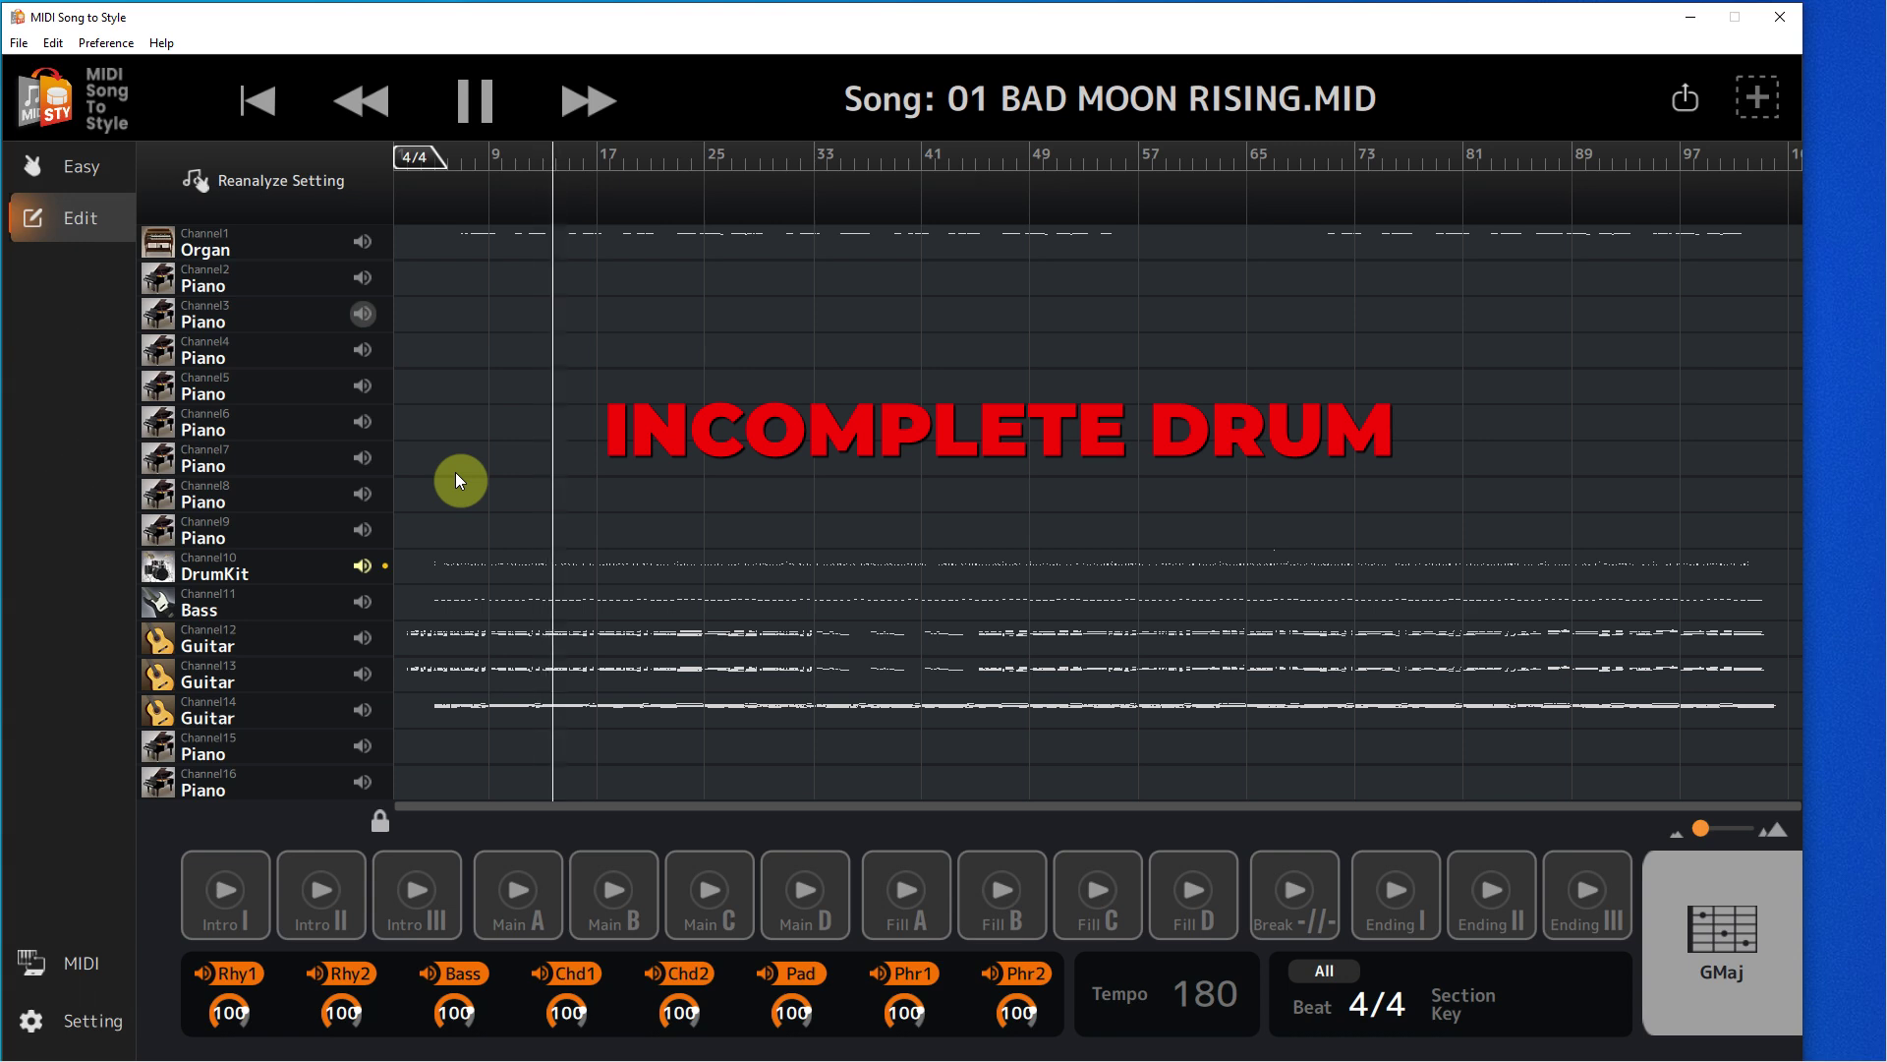
ctrl+click(364, 568)
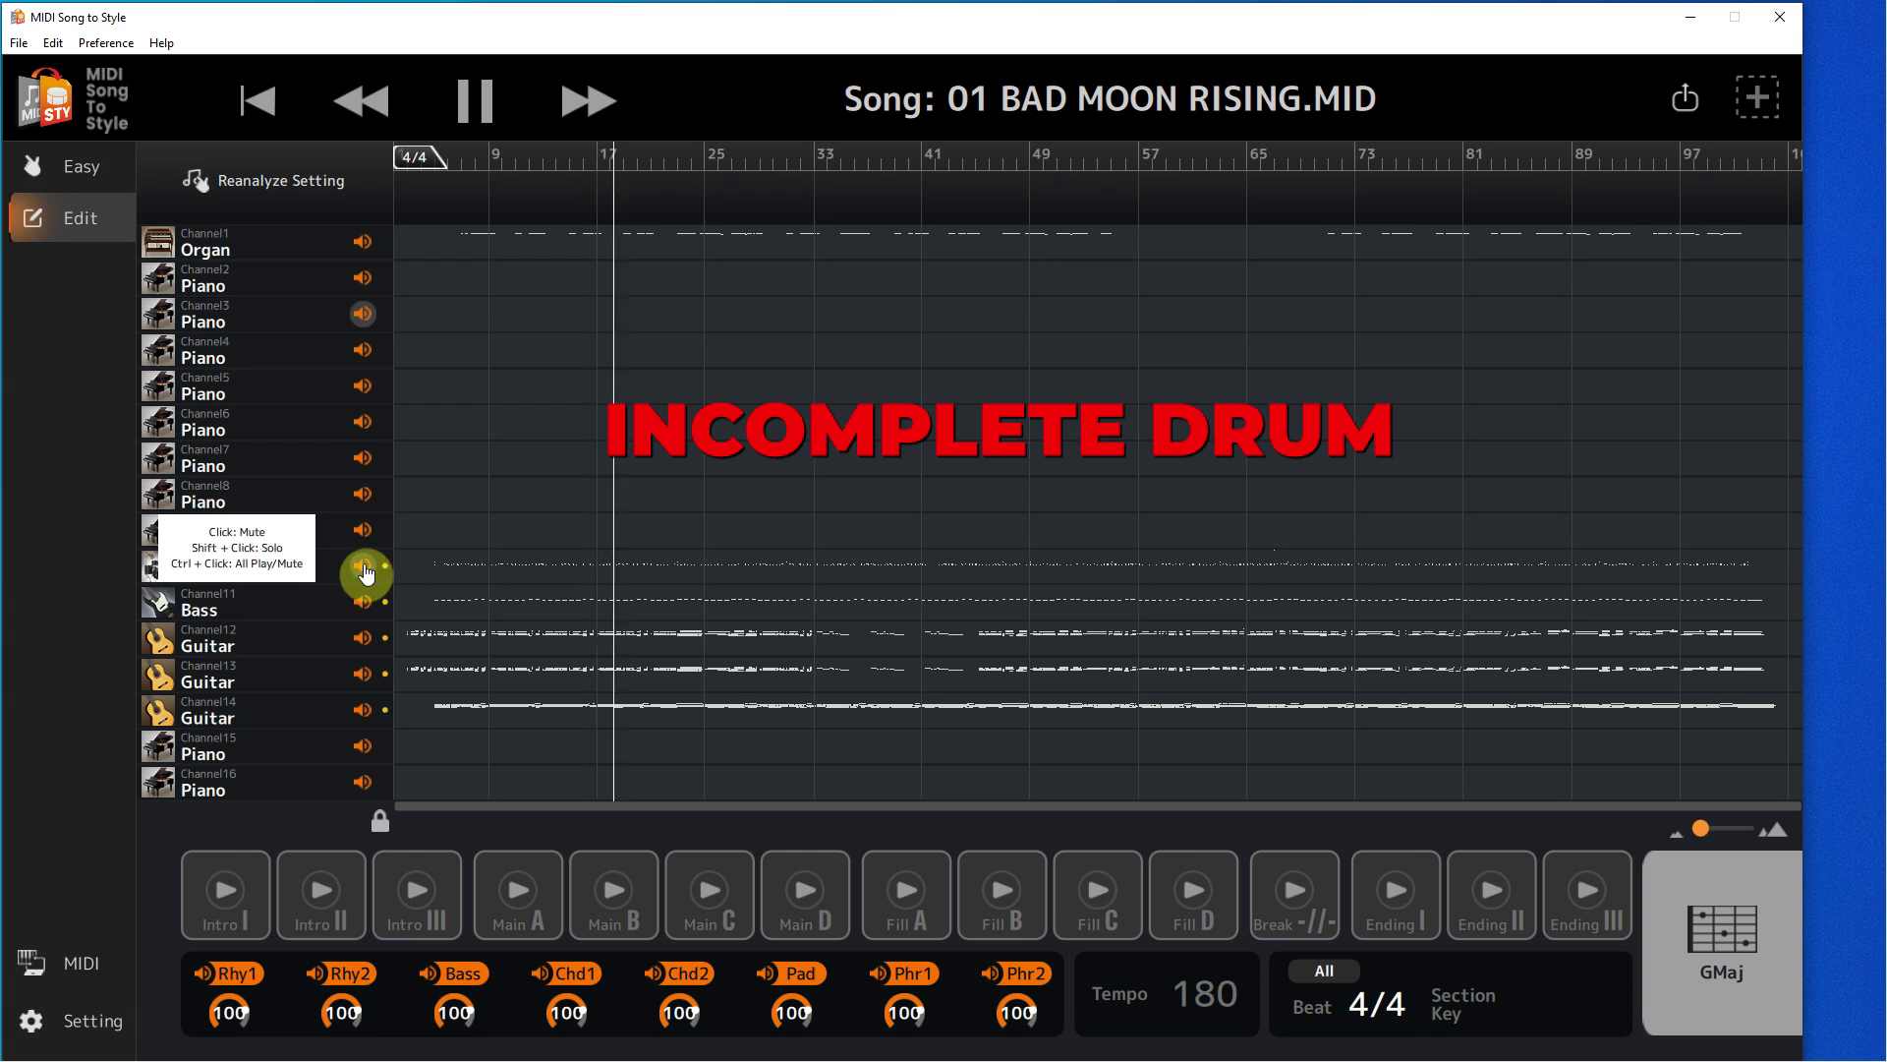
click(468, 106)
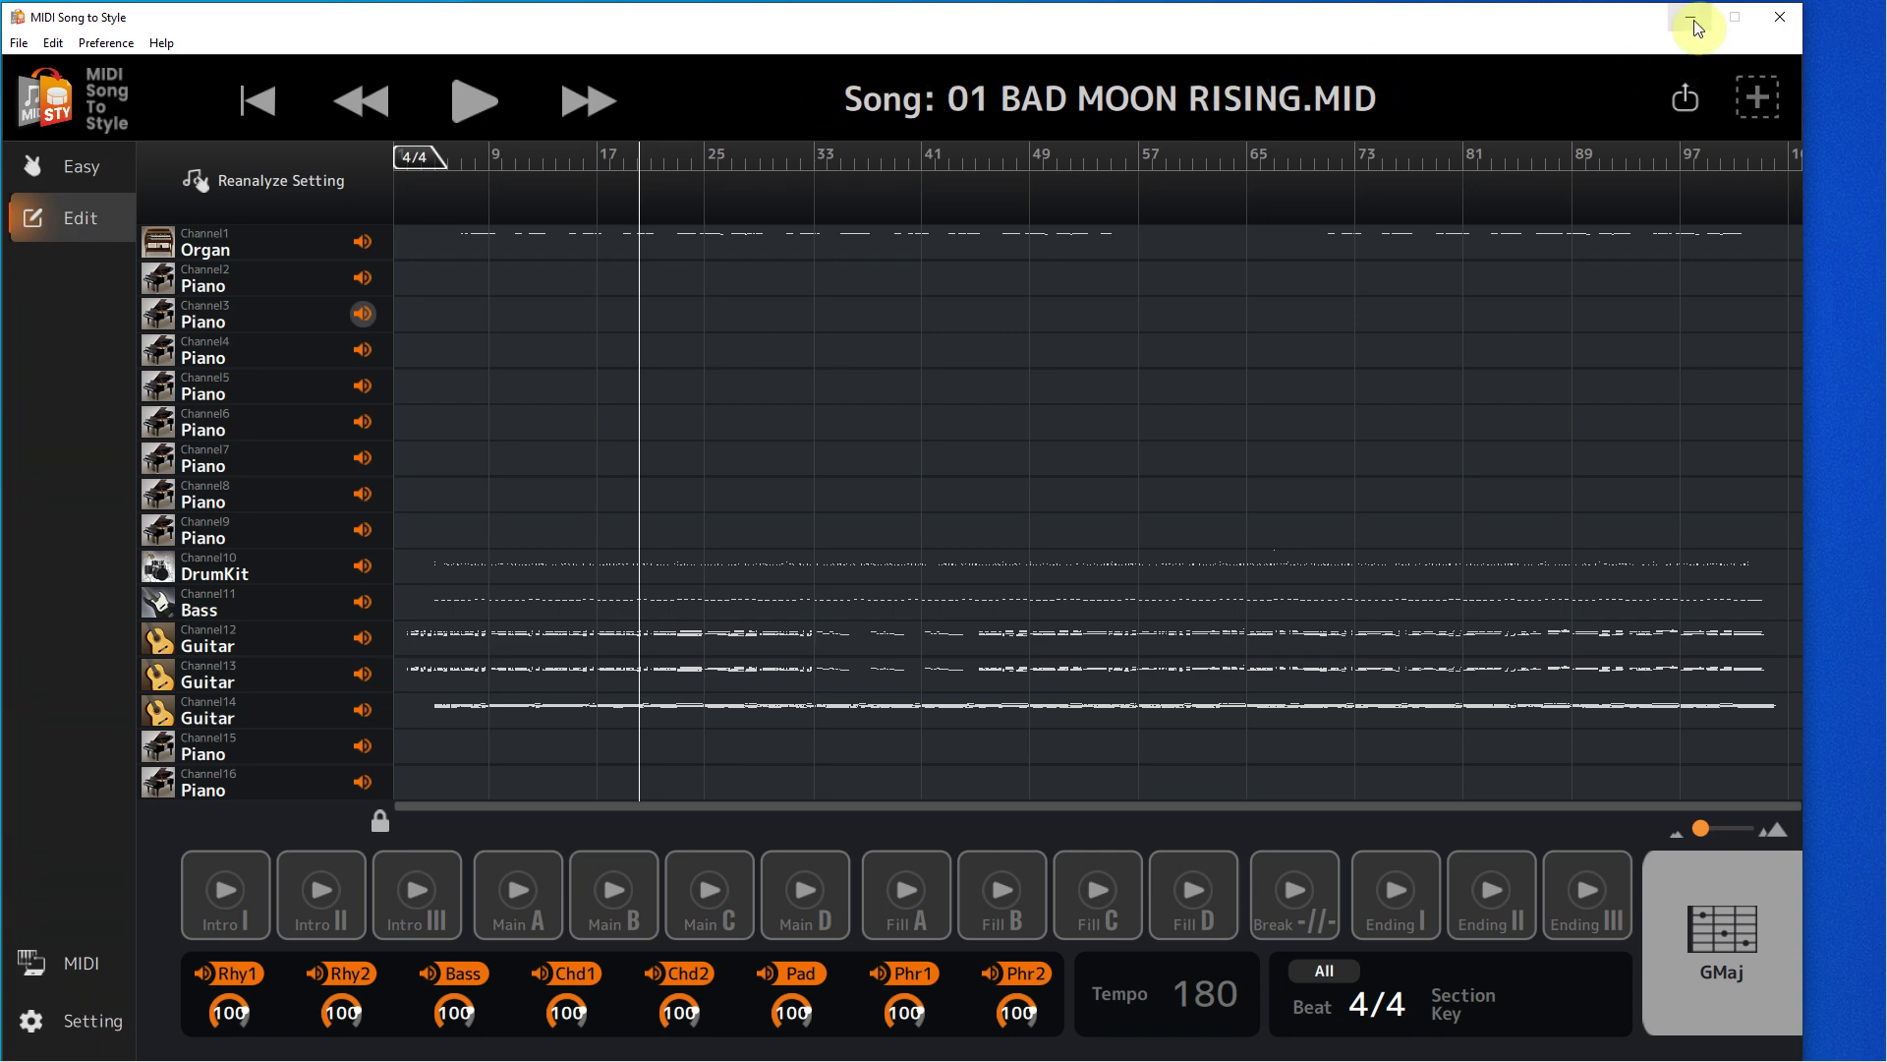
click(1693, 20)
double_click(867, 249)
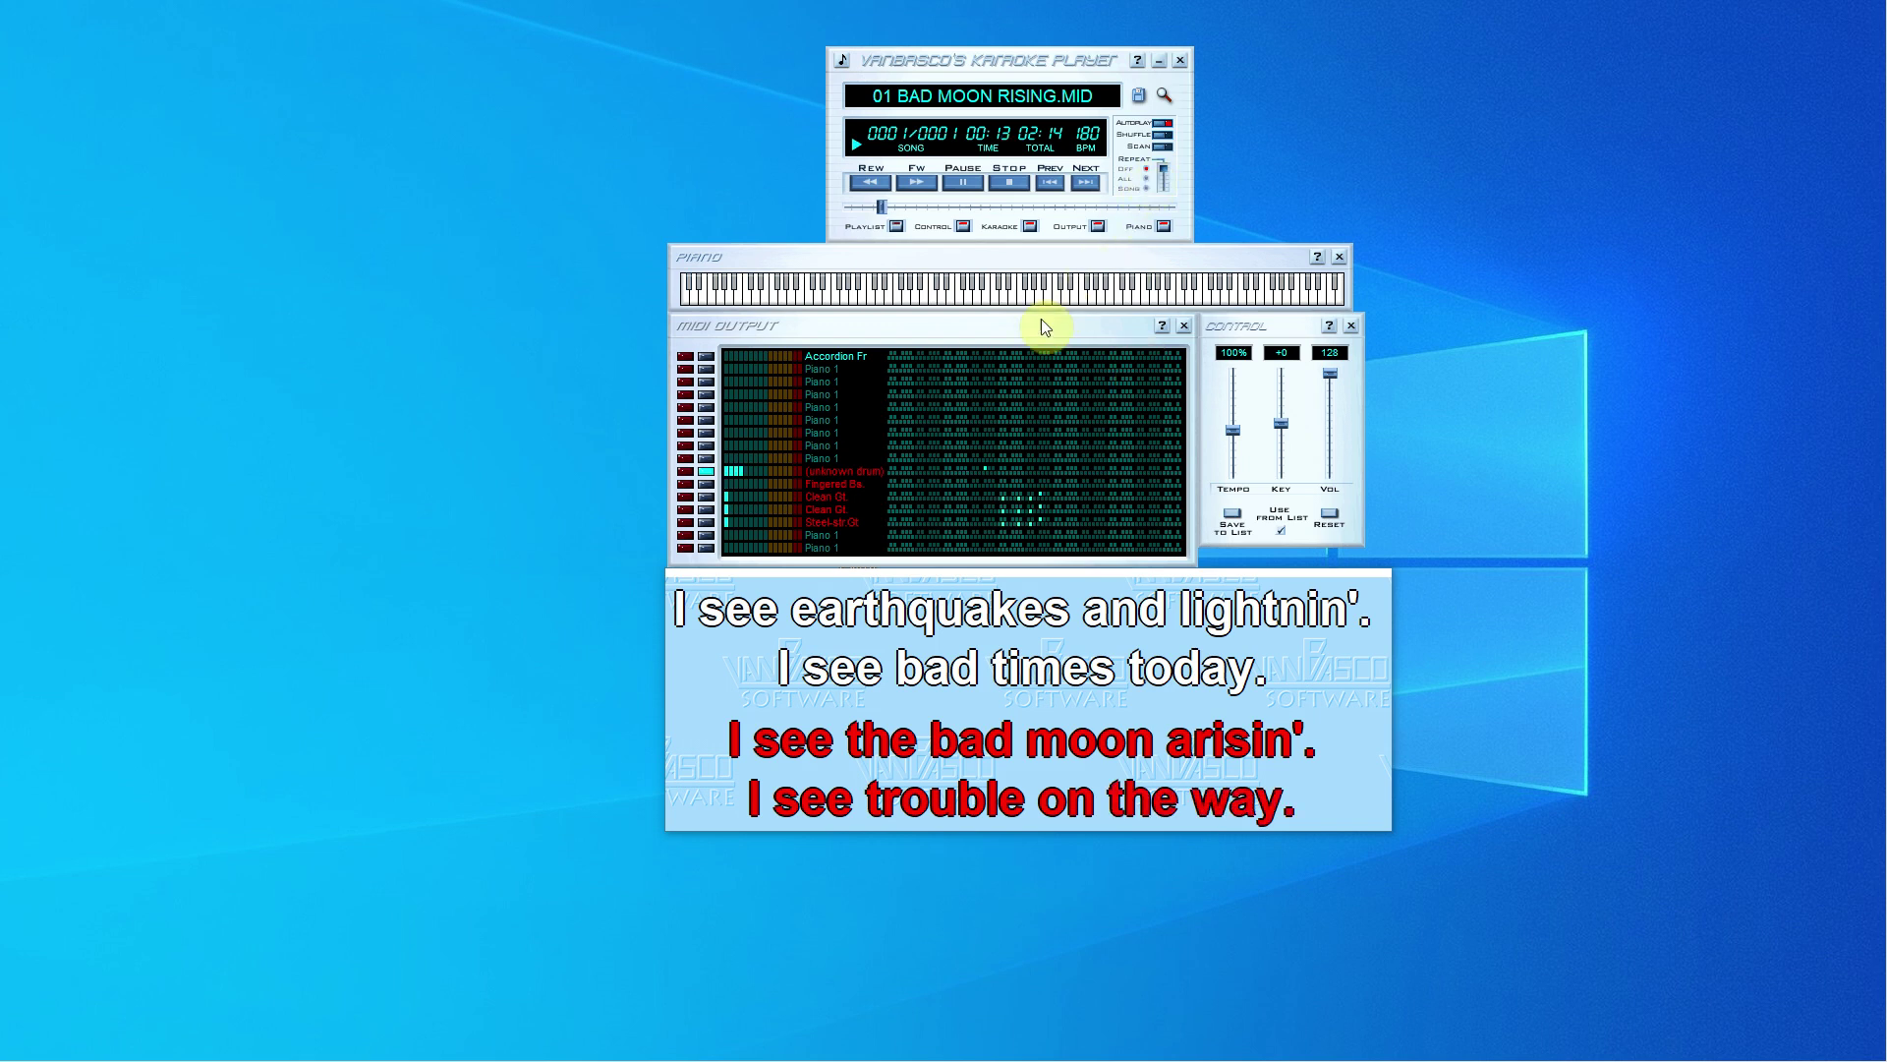
Close vanBasco's Karaoke Player after the song has played
click(1183, 60)
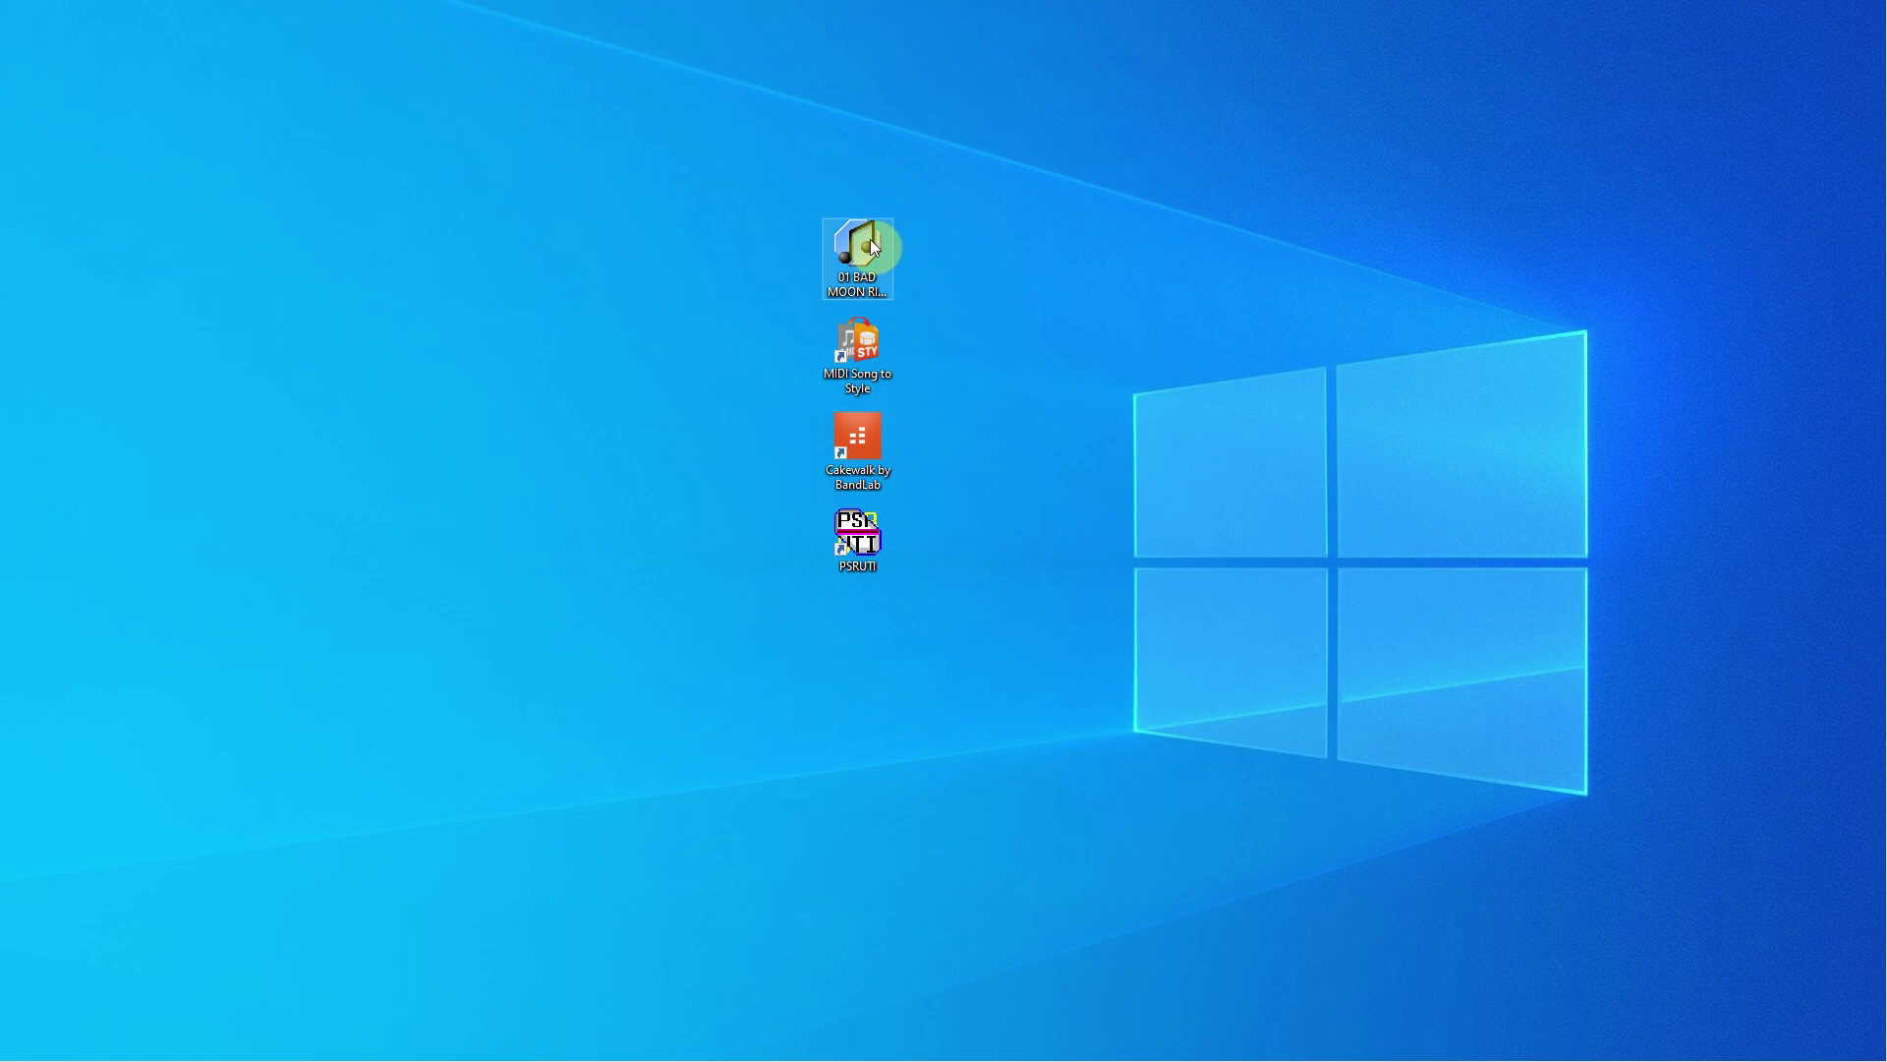
Load 01 BAD MOON RISING.MID into PSRUTI and run Optimize XG, dismissing the report
drag(869, 246, 870, 540)
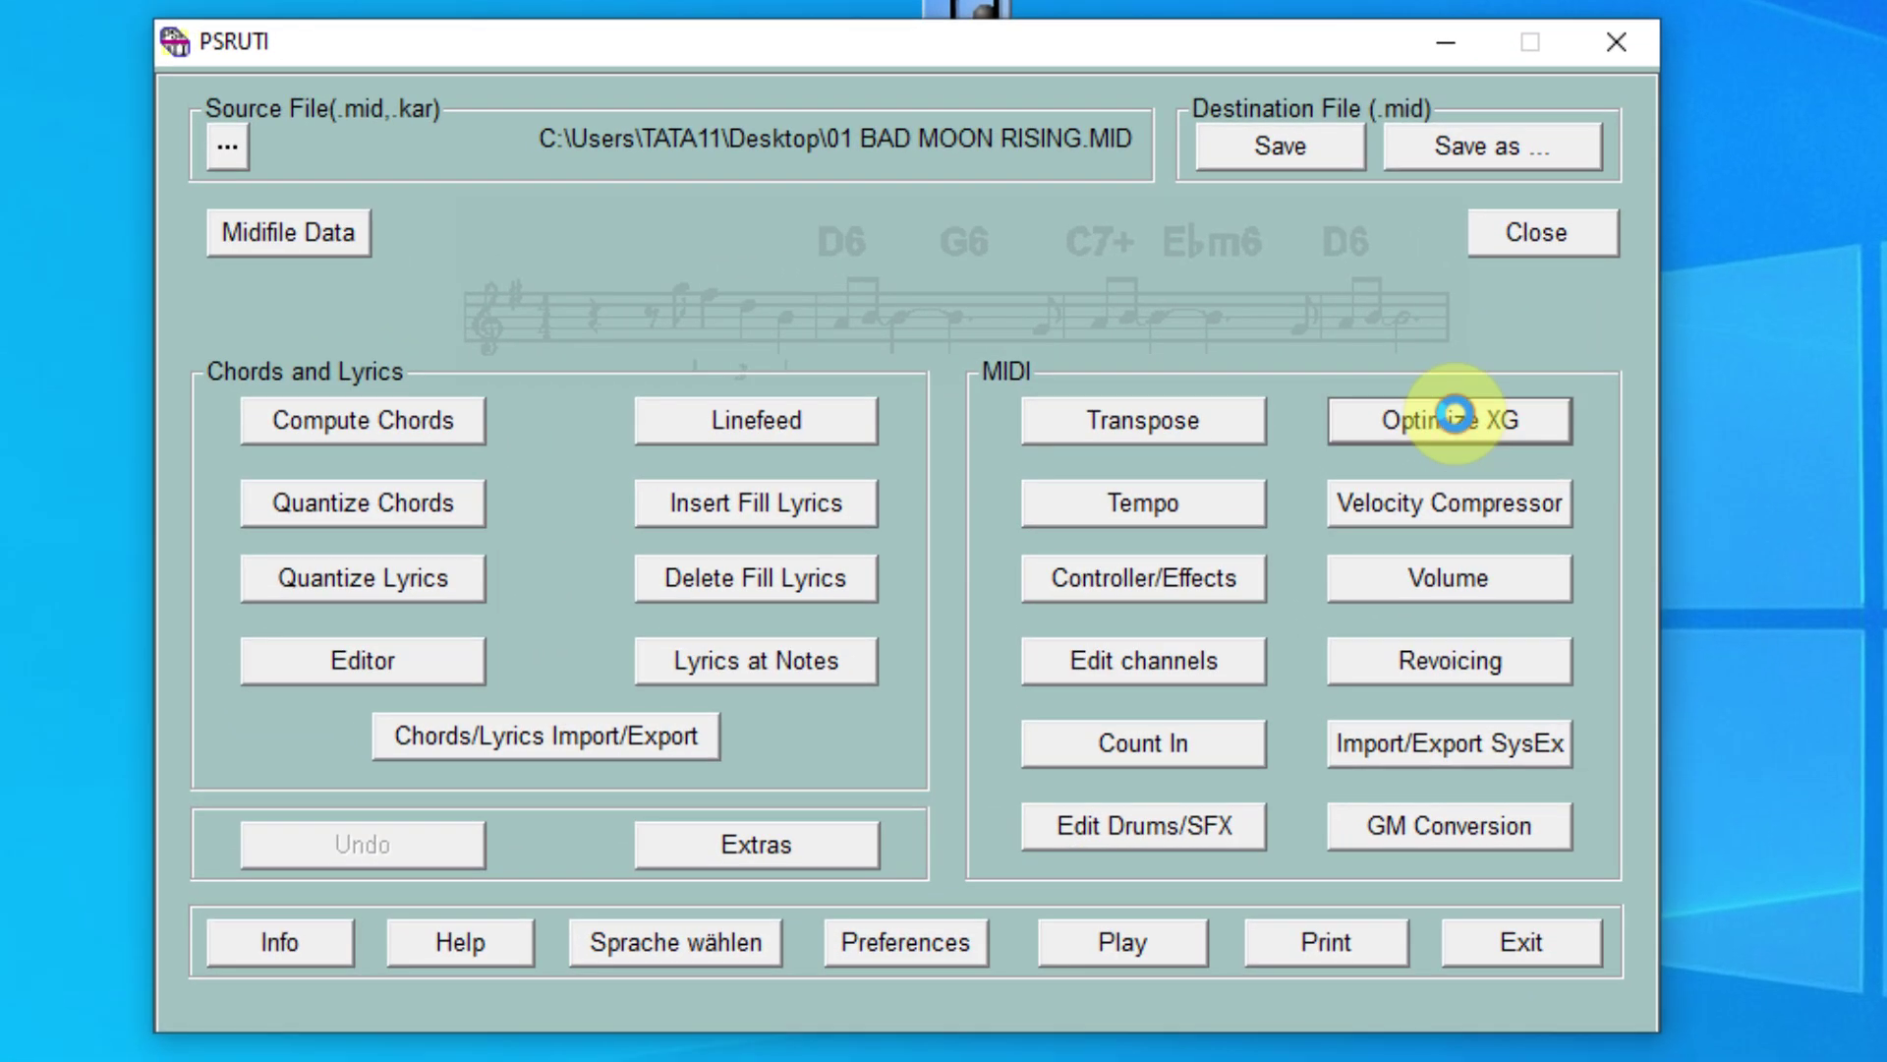
click(1454, 415)
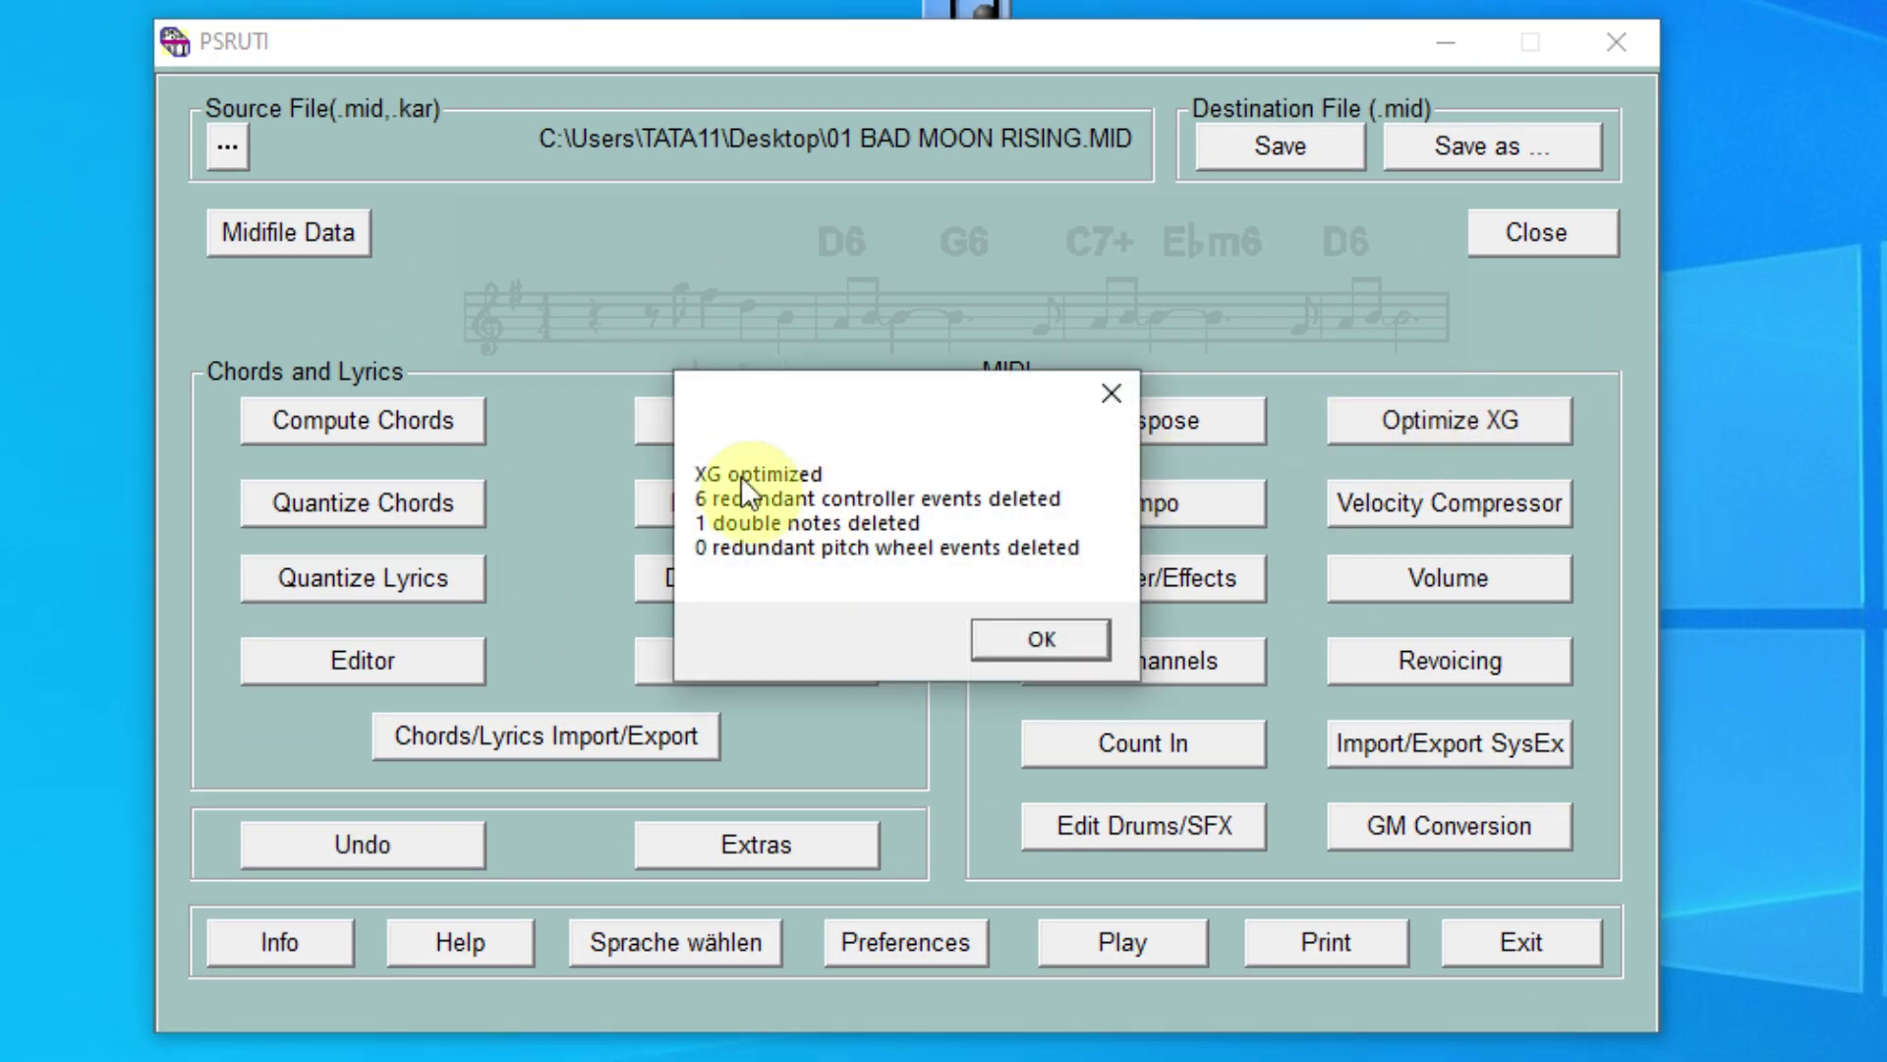
click(1017, 639)
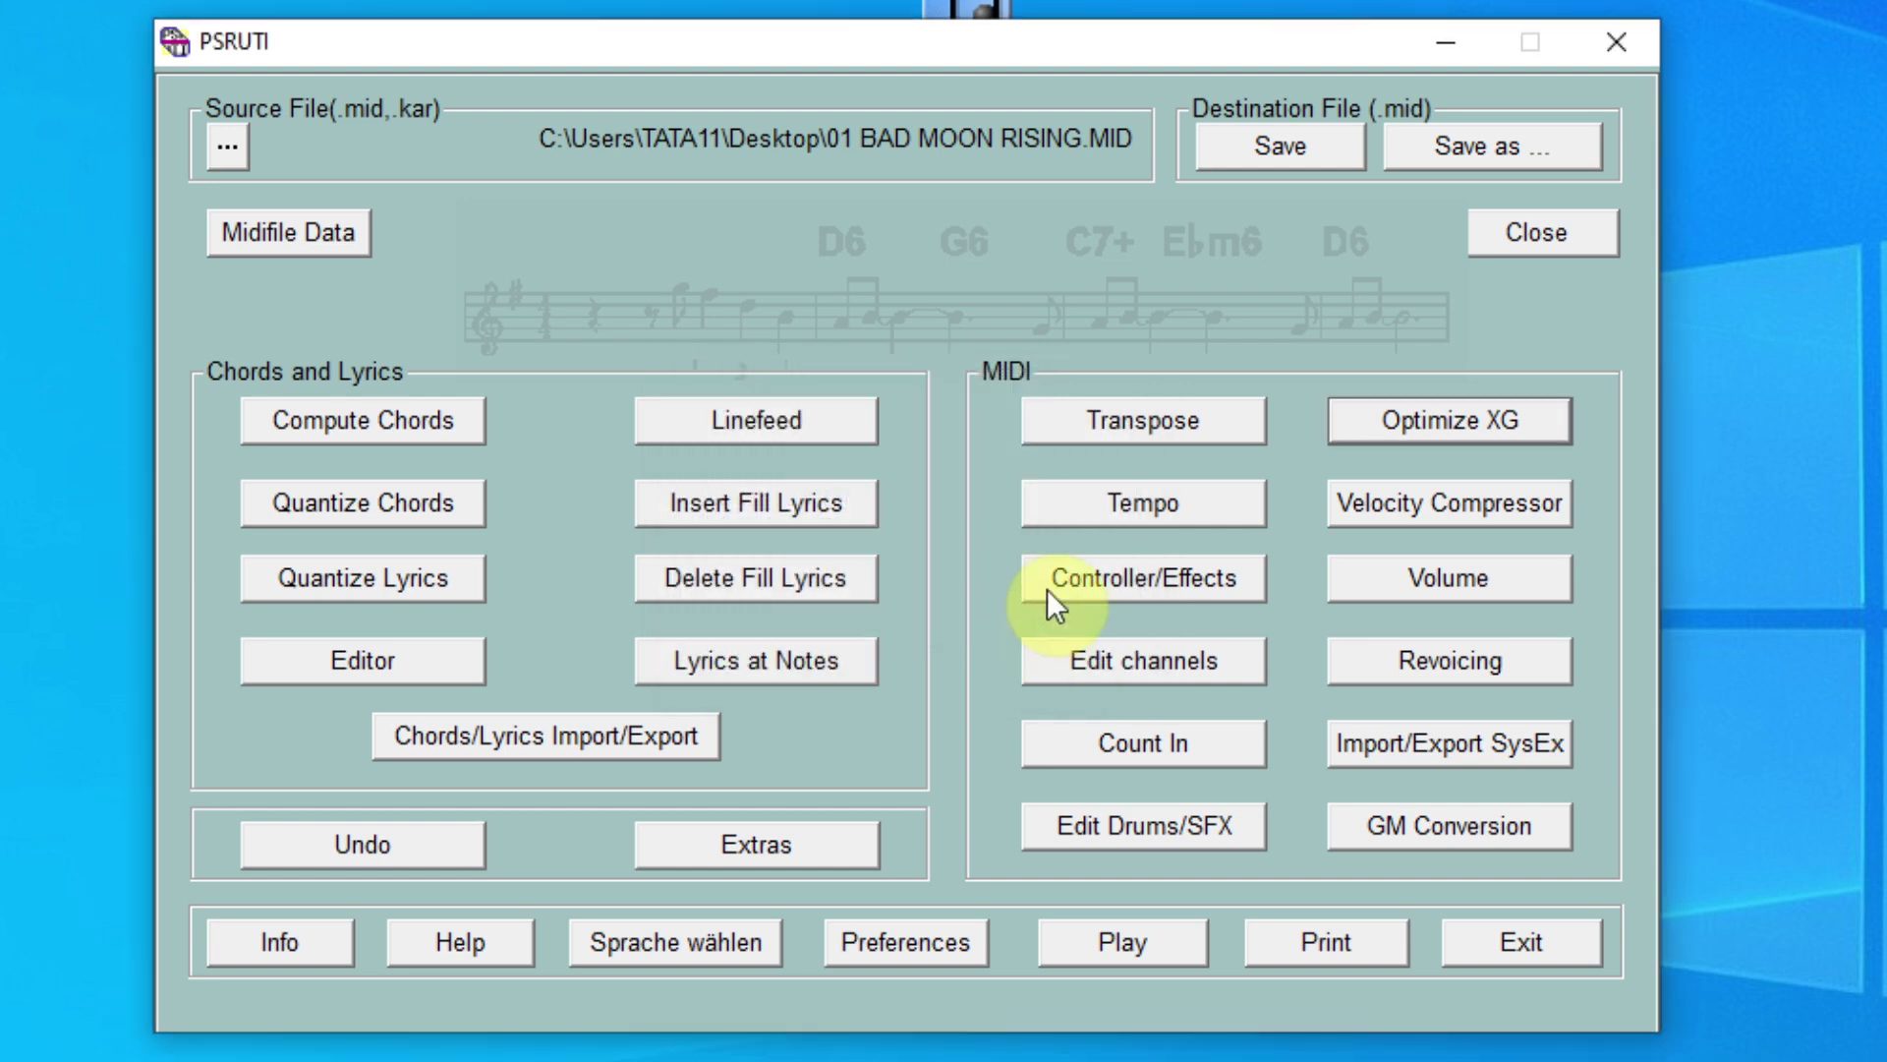
Save the optimized file over the original 01 BAD MOON RISING.mid on the Desktop and close PSRUTI
click(1474, 149)
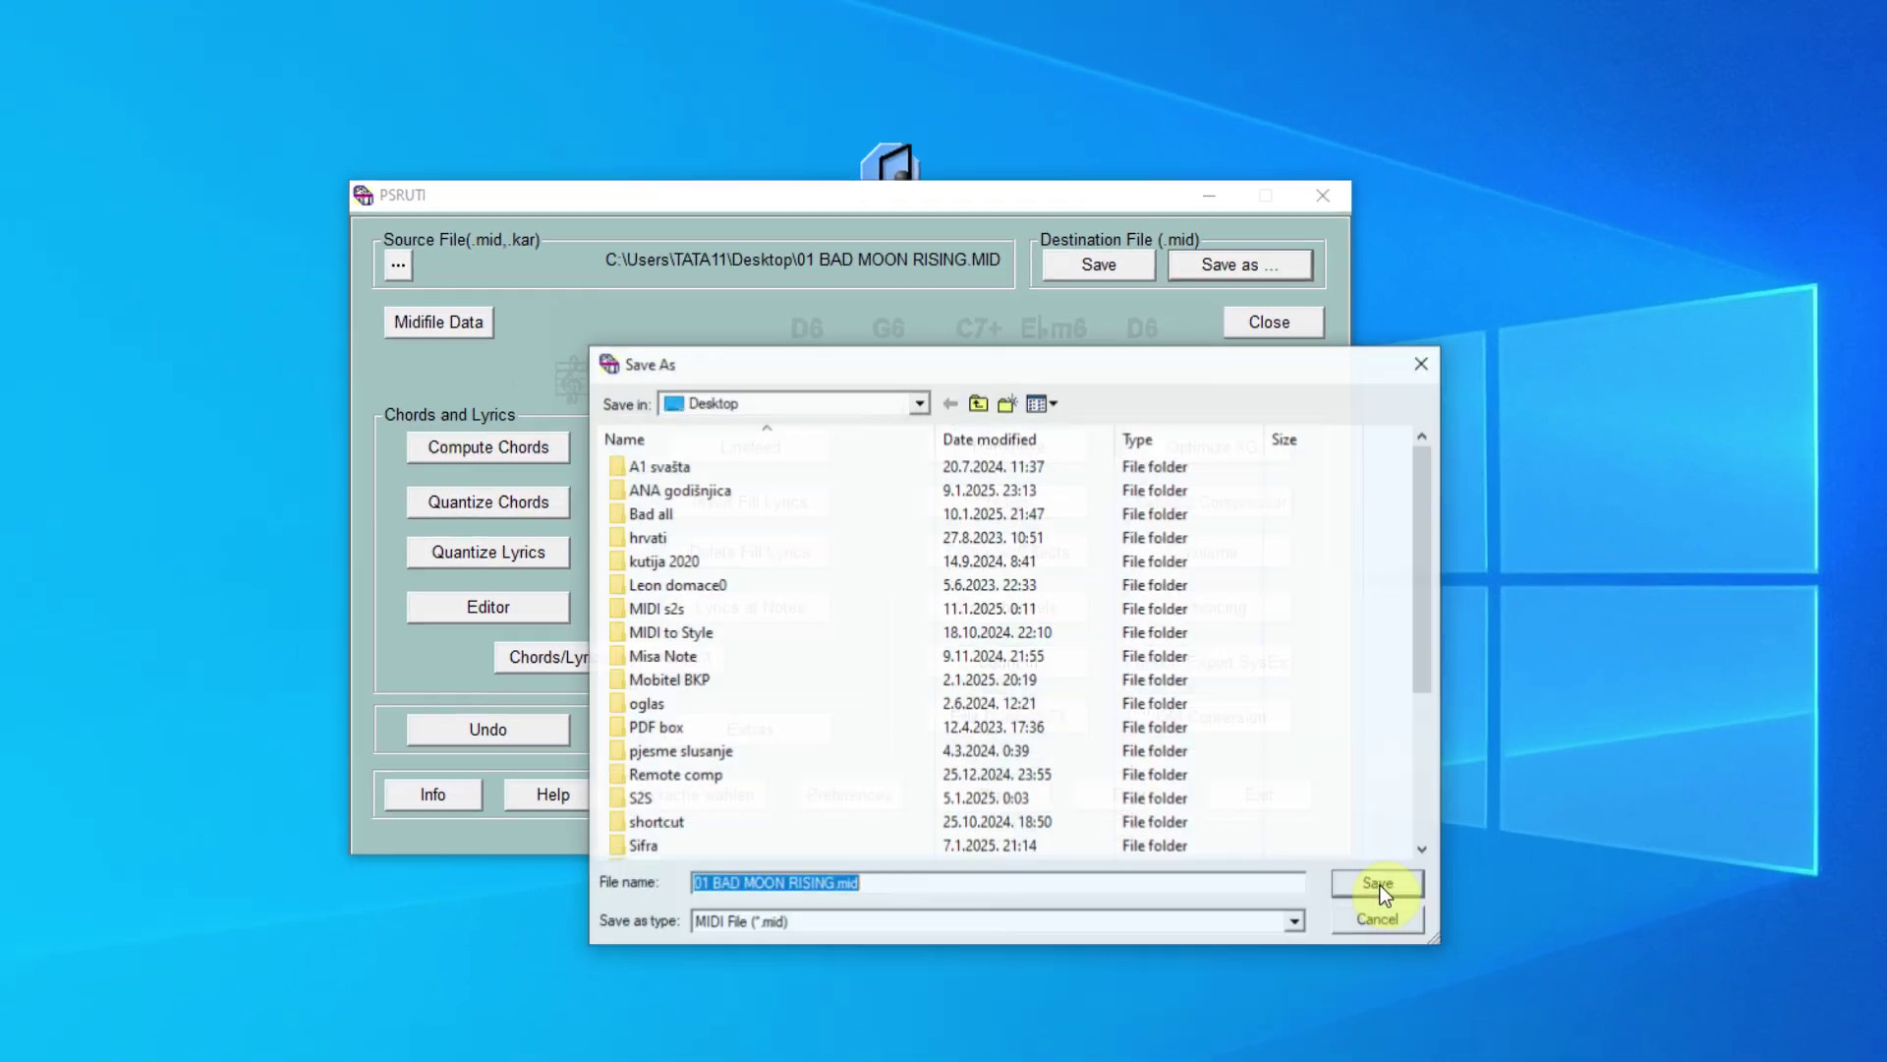
click(1380, 887)
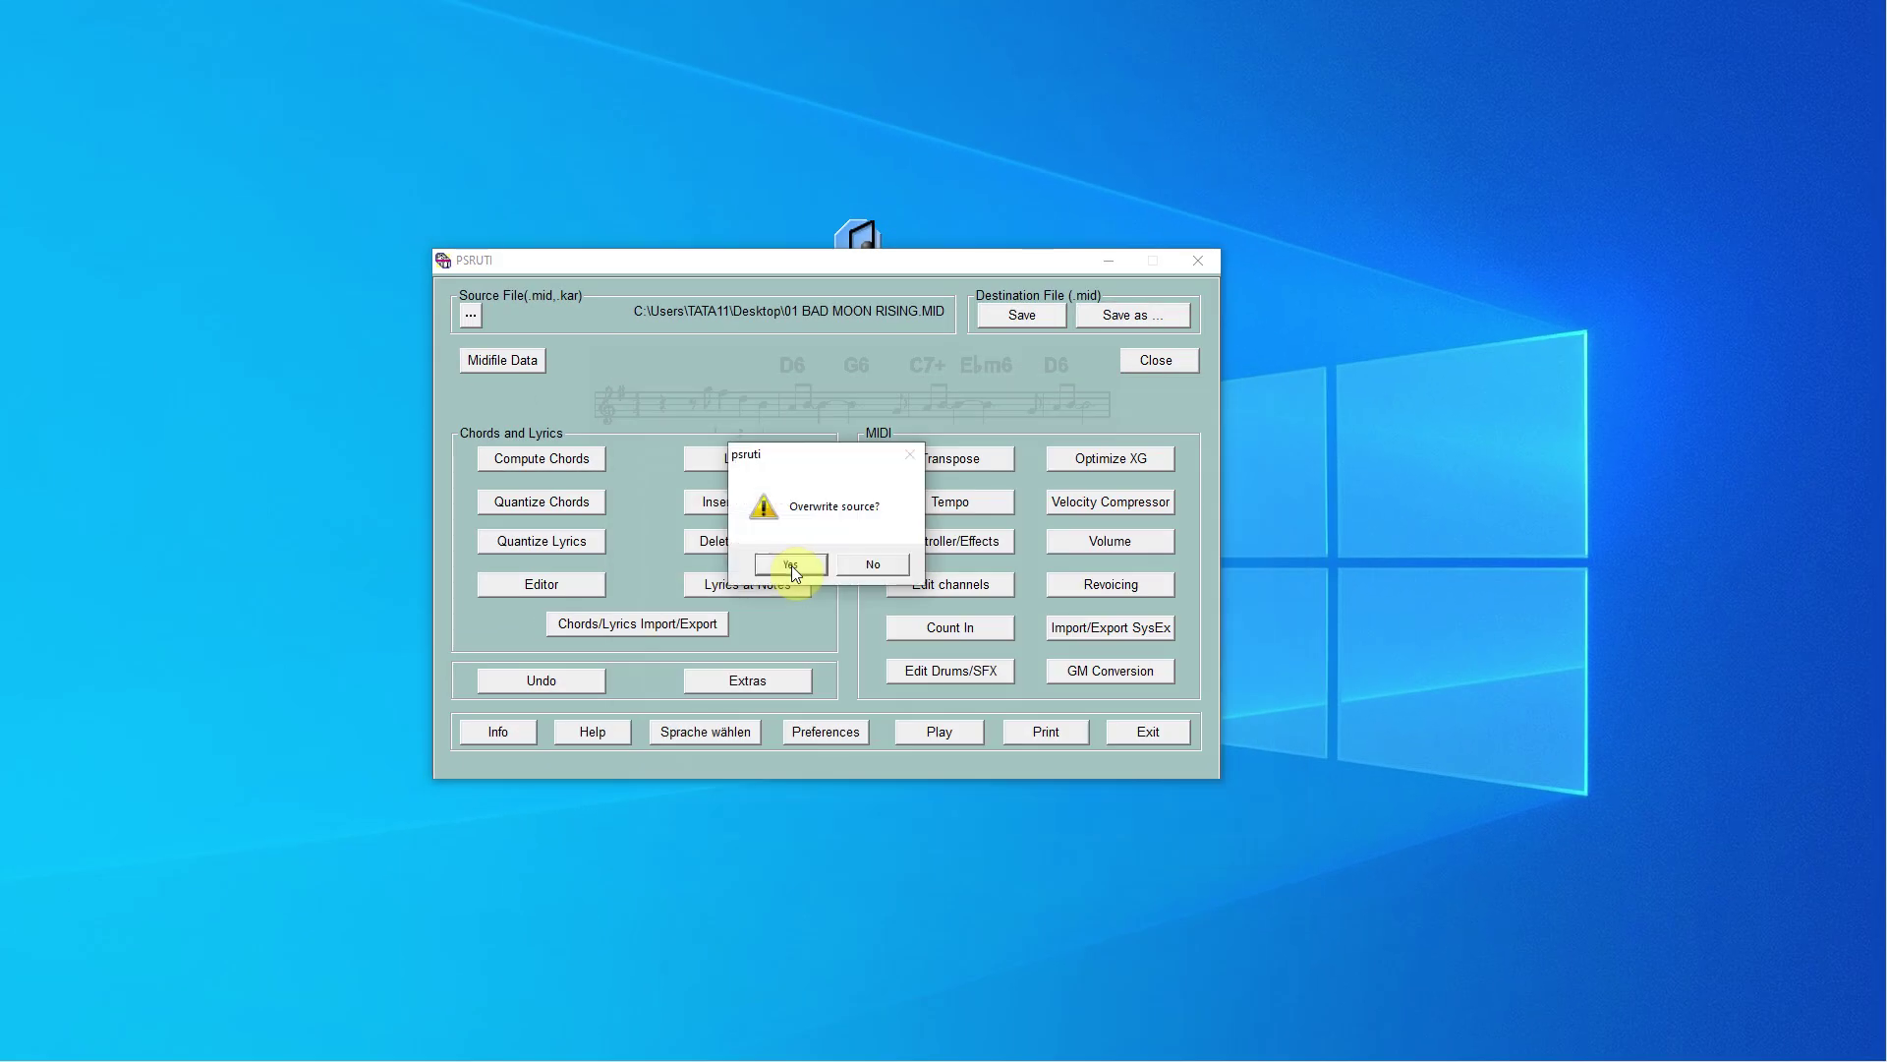
click(792, 564)
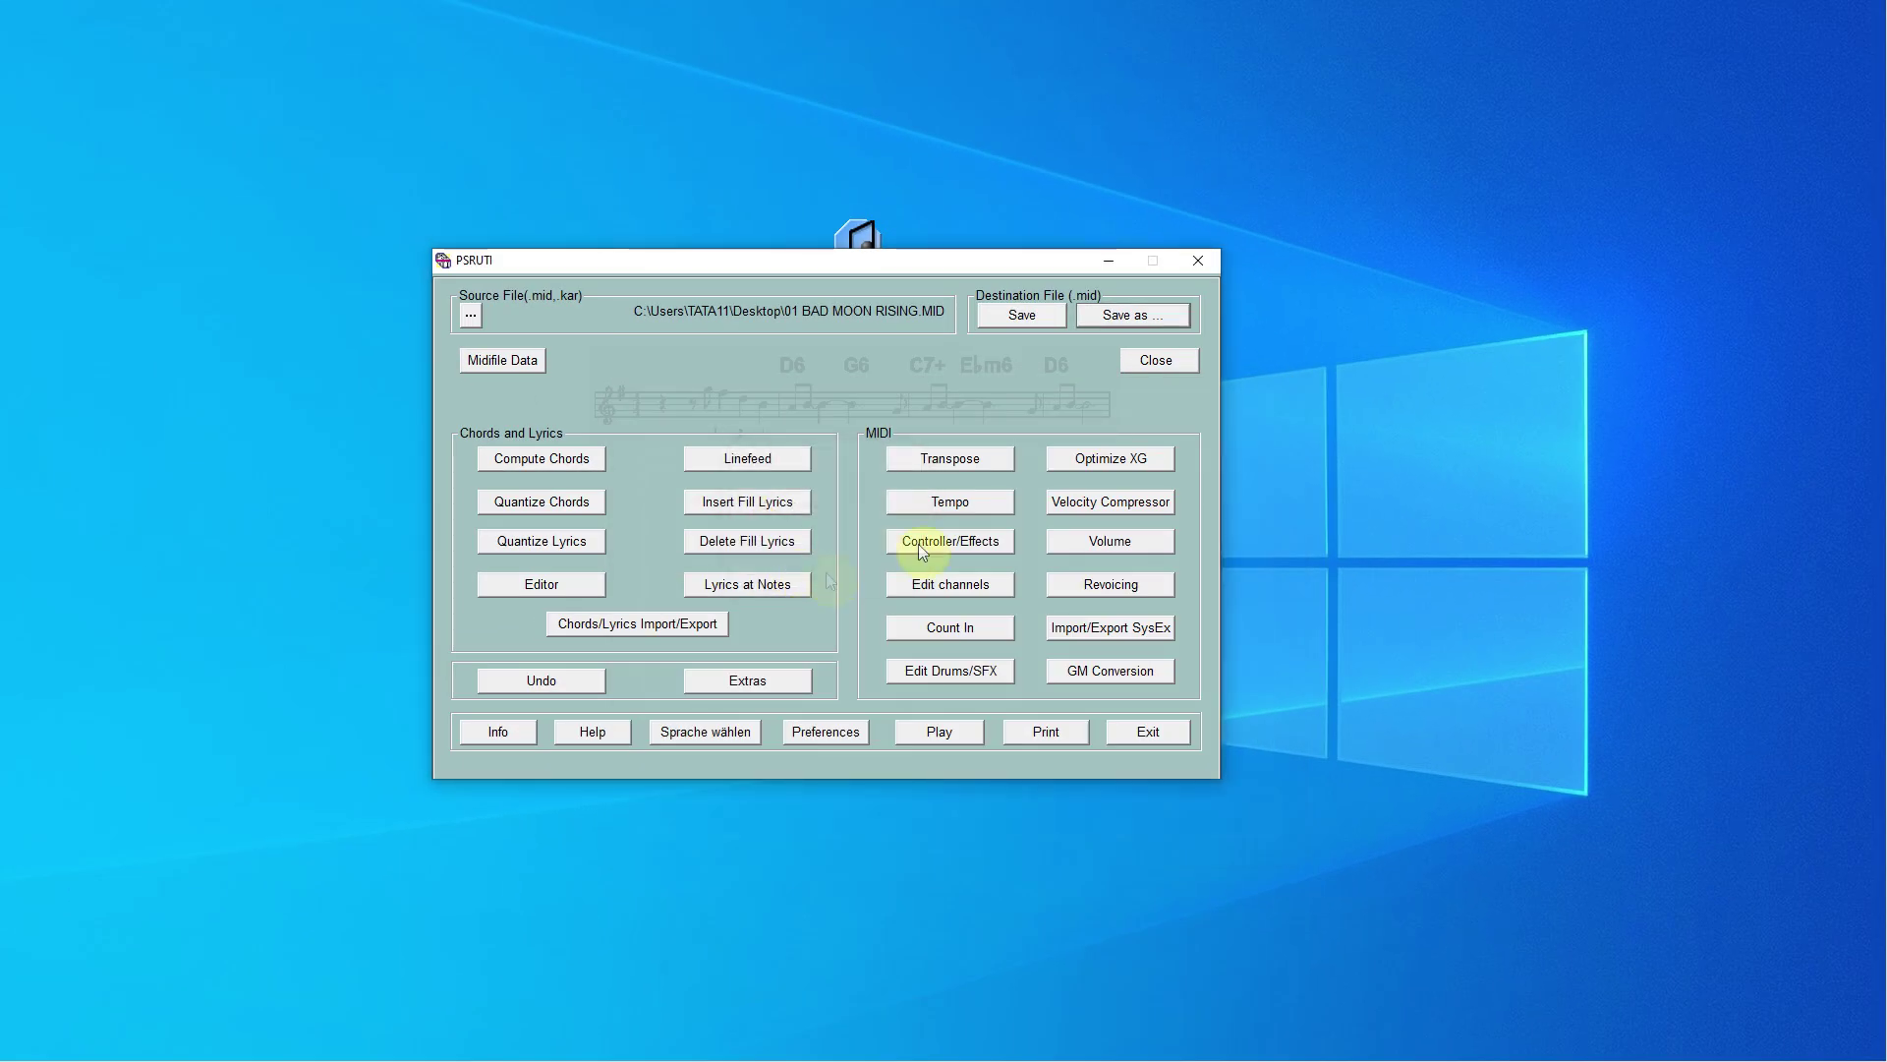
click(1209, 265)
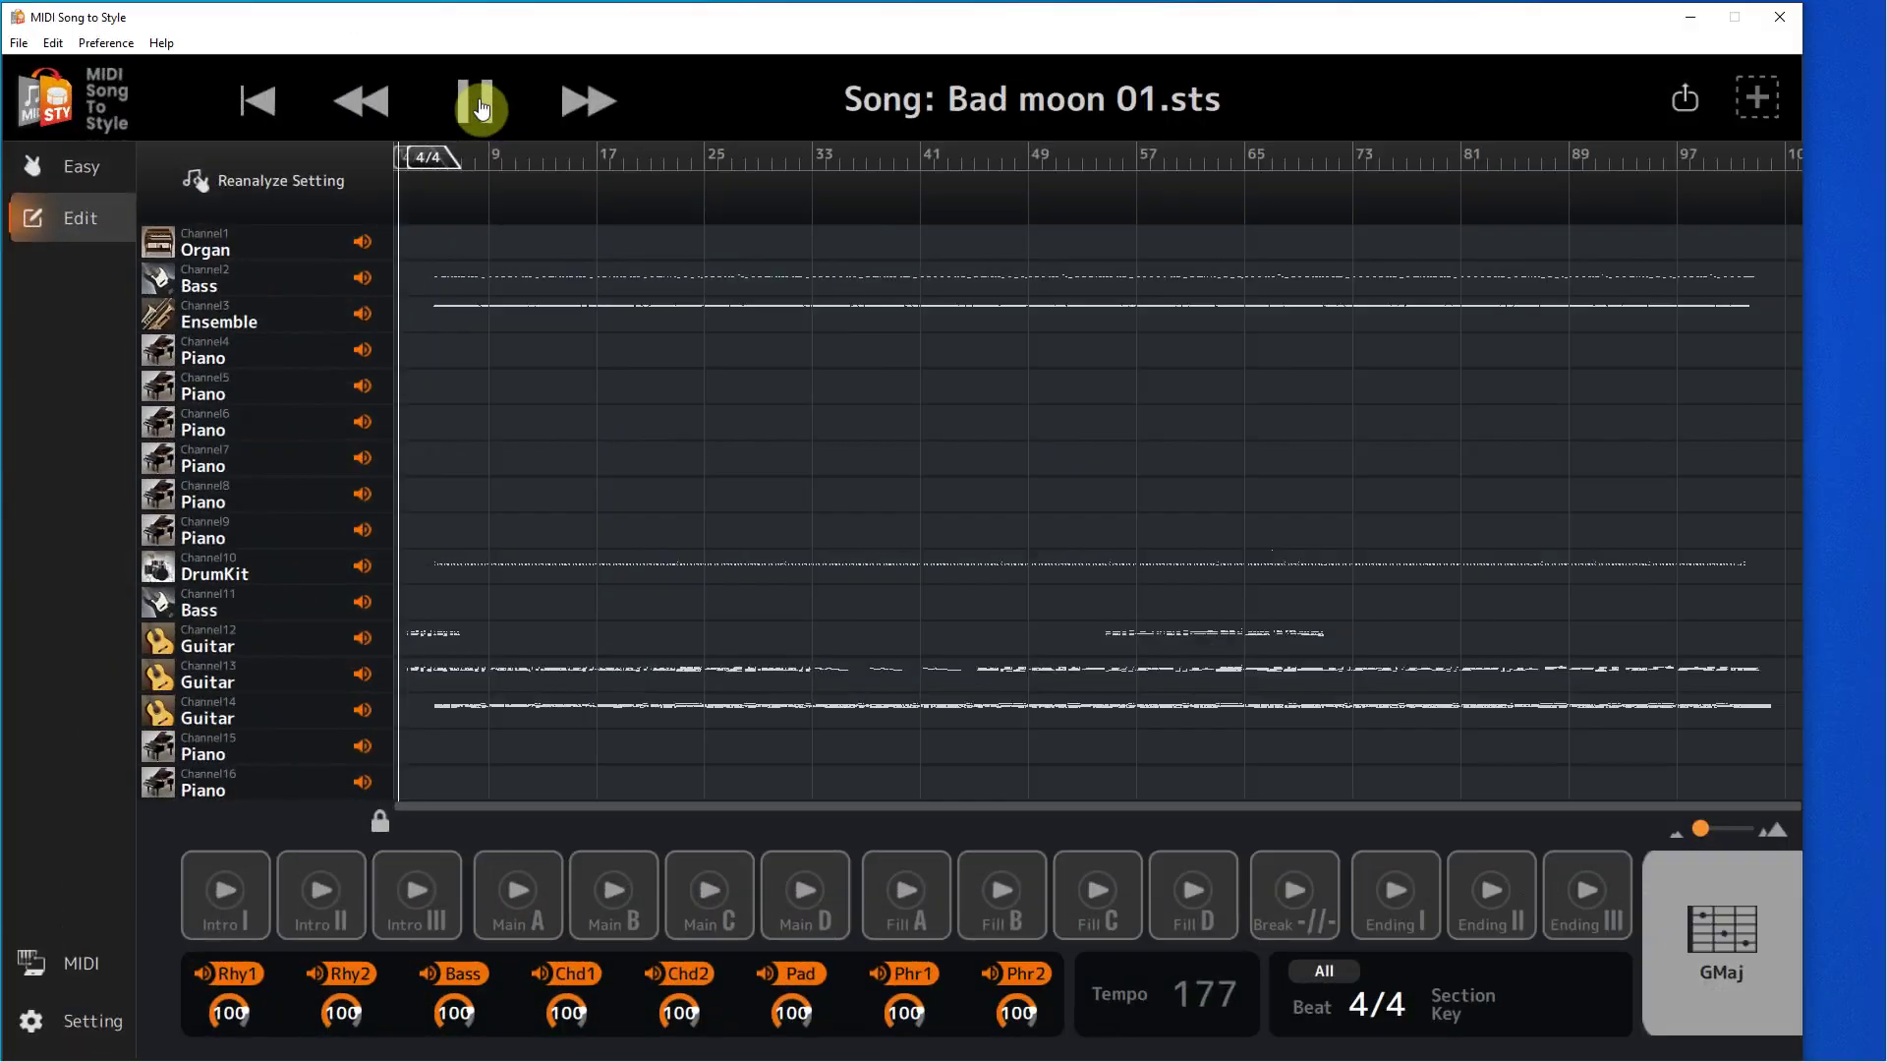
Play Bad moon 01.sts, solo then unsolo the DrumKit channel, and zoom the timeline in twice
click(481, 102)
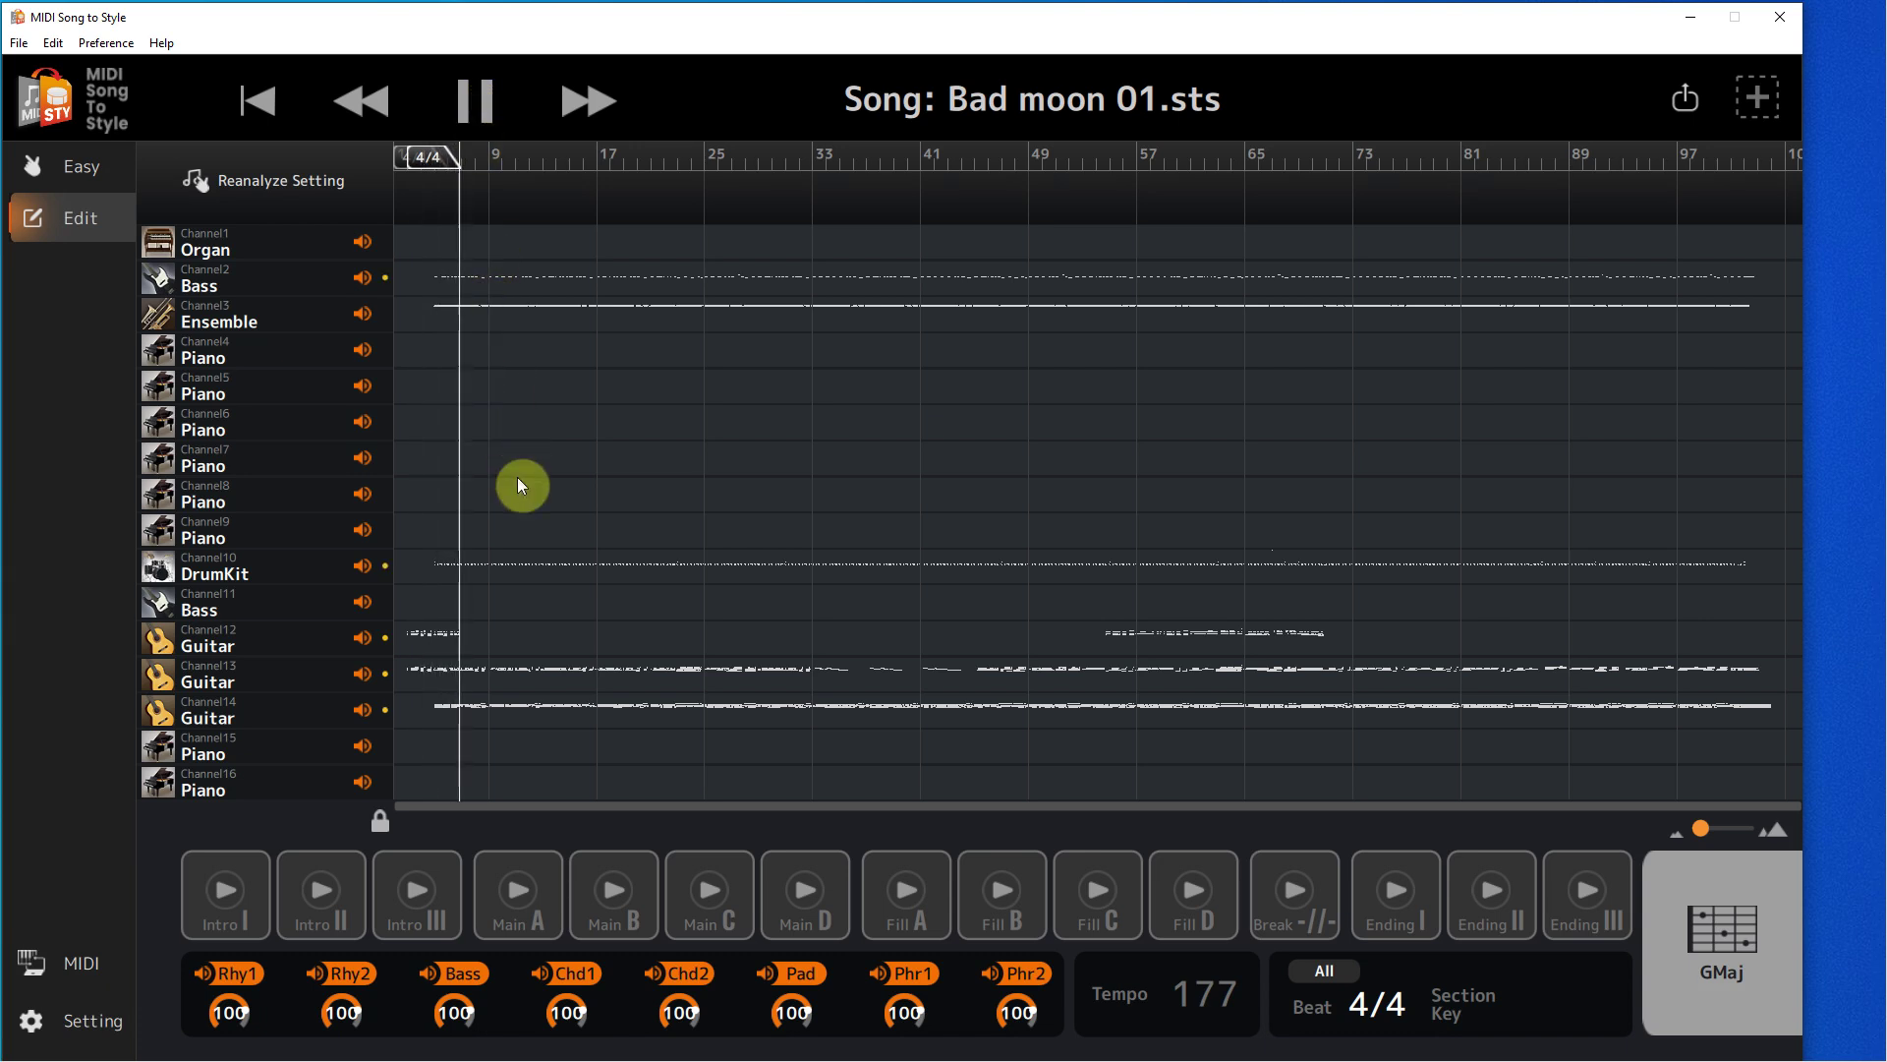
shift+click(363, 570)
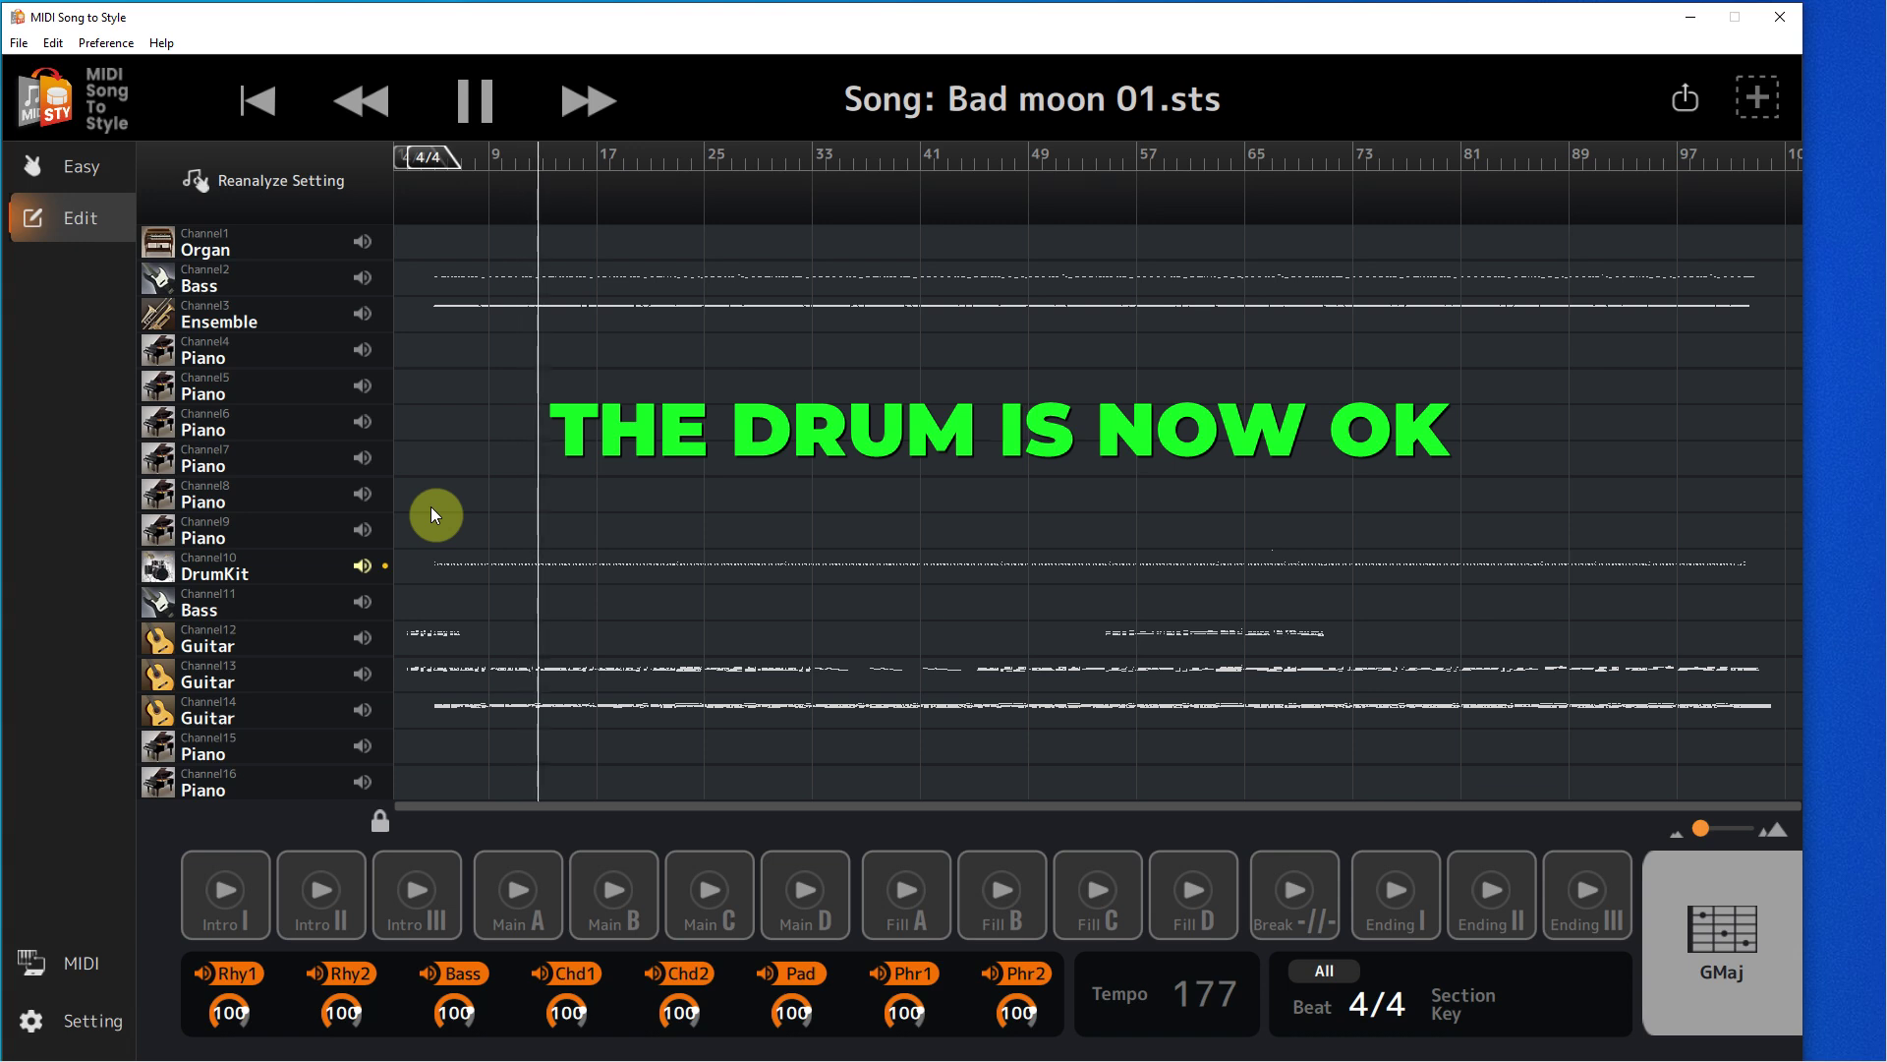
shift+click(375, 568)
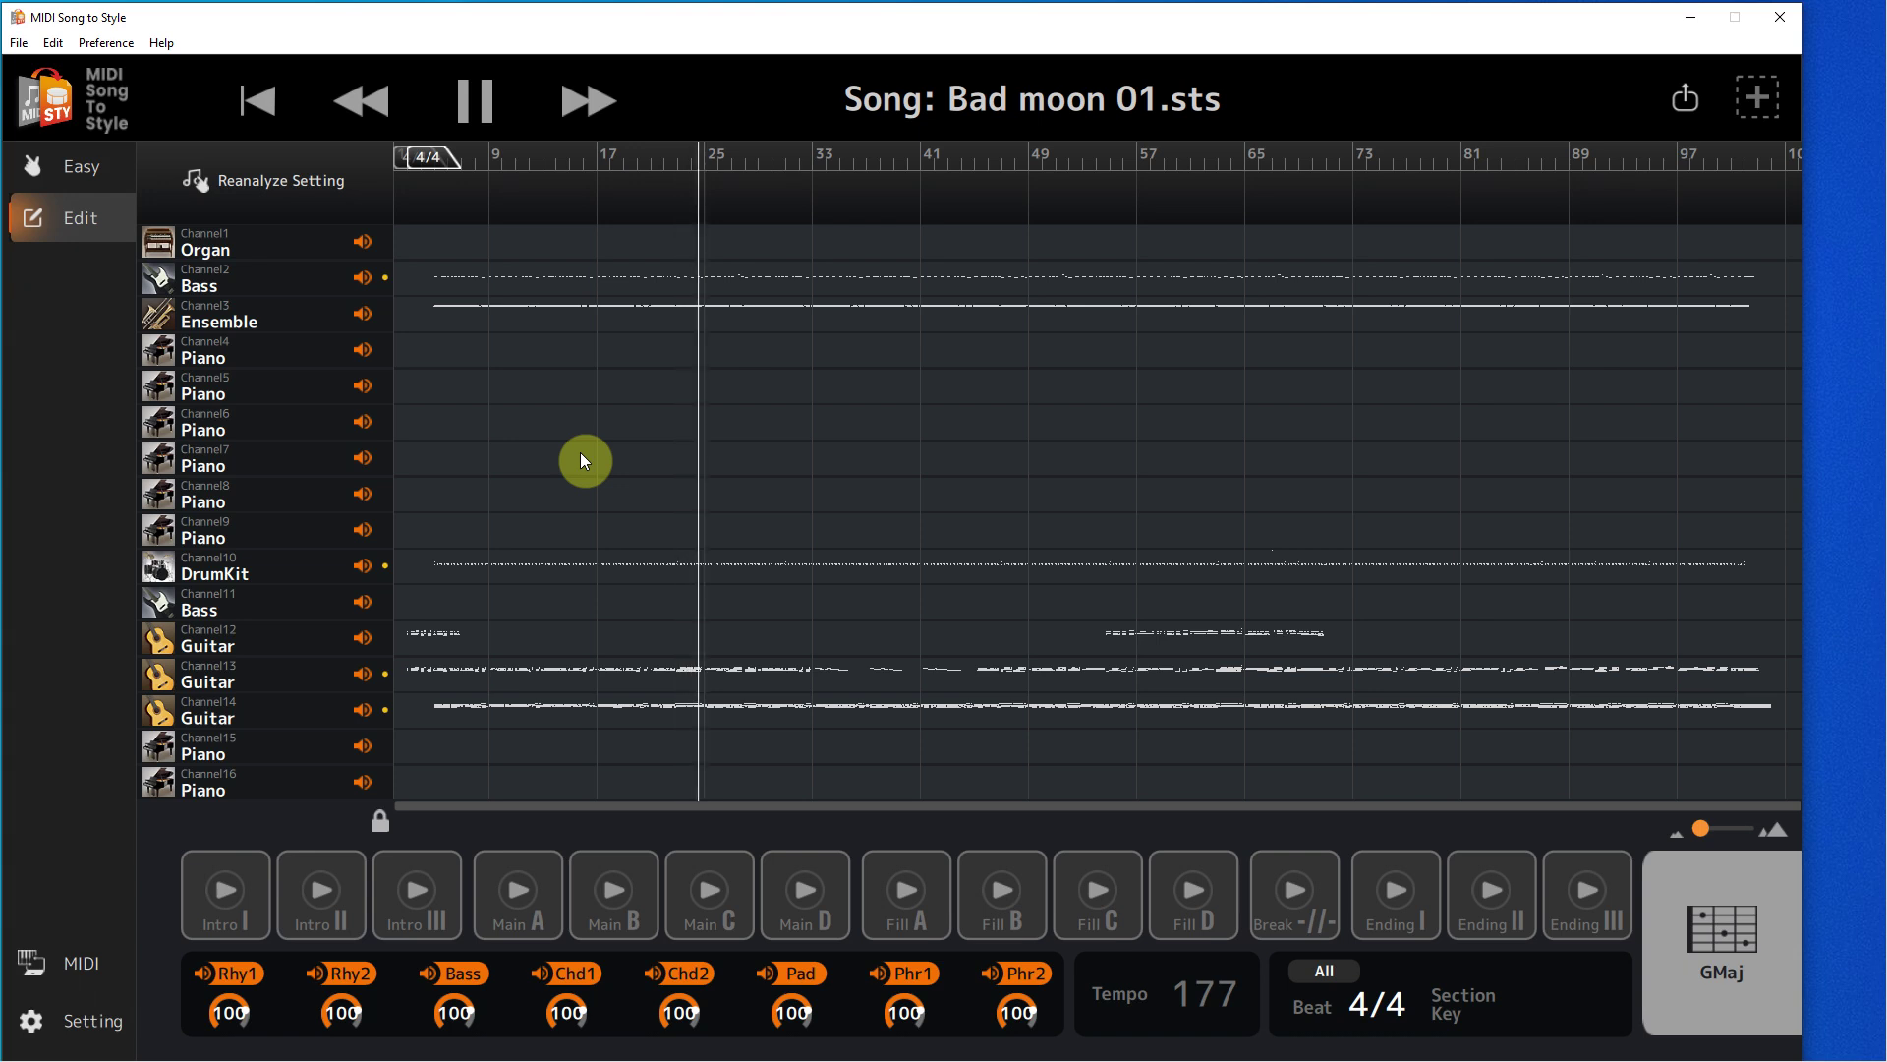
click(1775, 834)
click(1775, 833)
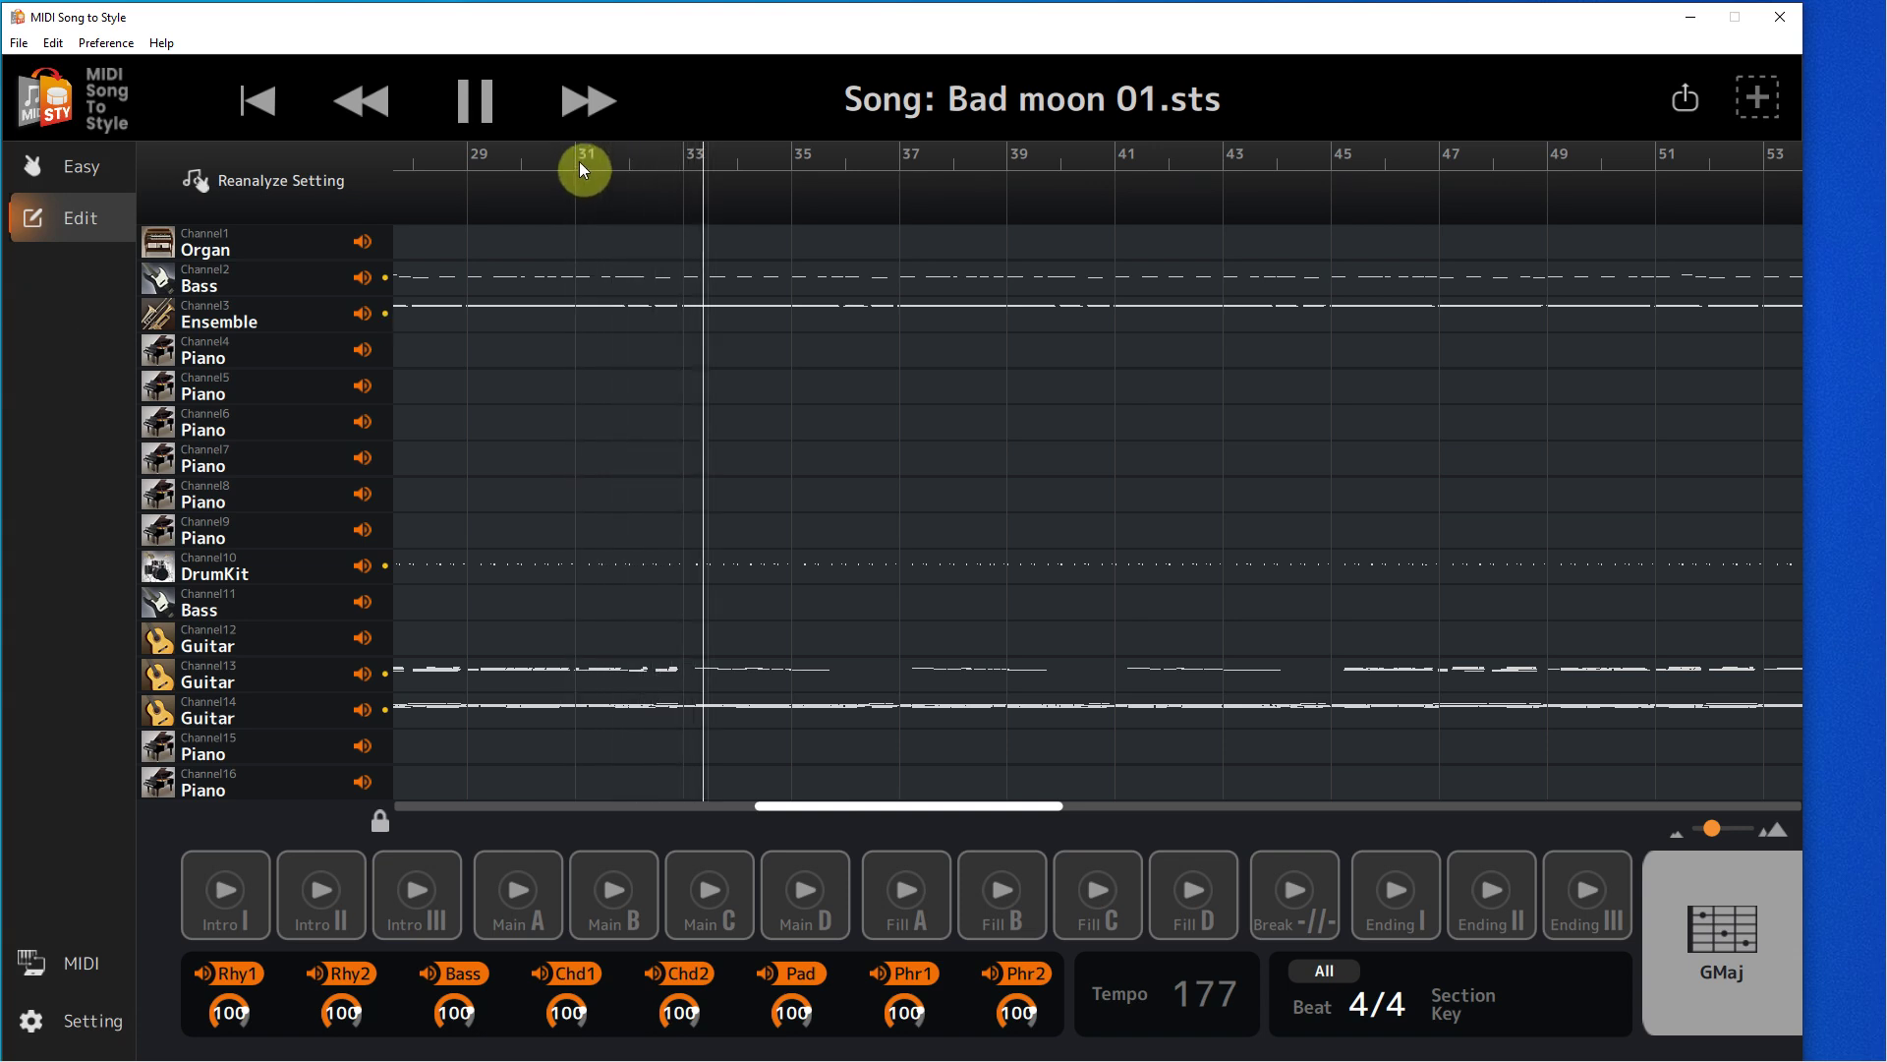
Stop playback, select bars 39–43 and preview just that range
click(485, 117)
drag(1012, 206, 1205, 221)
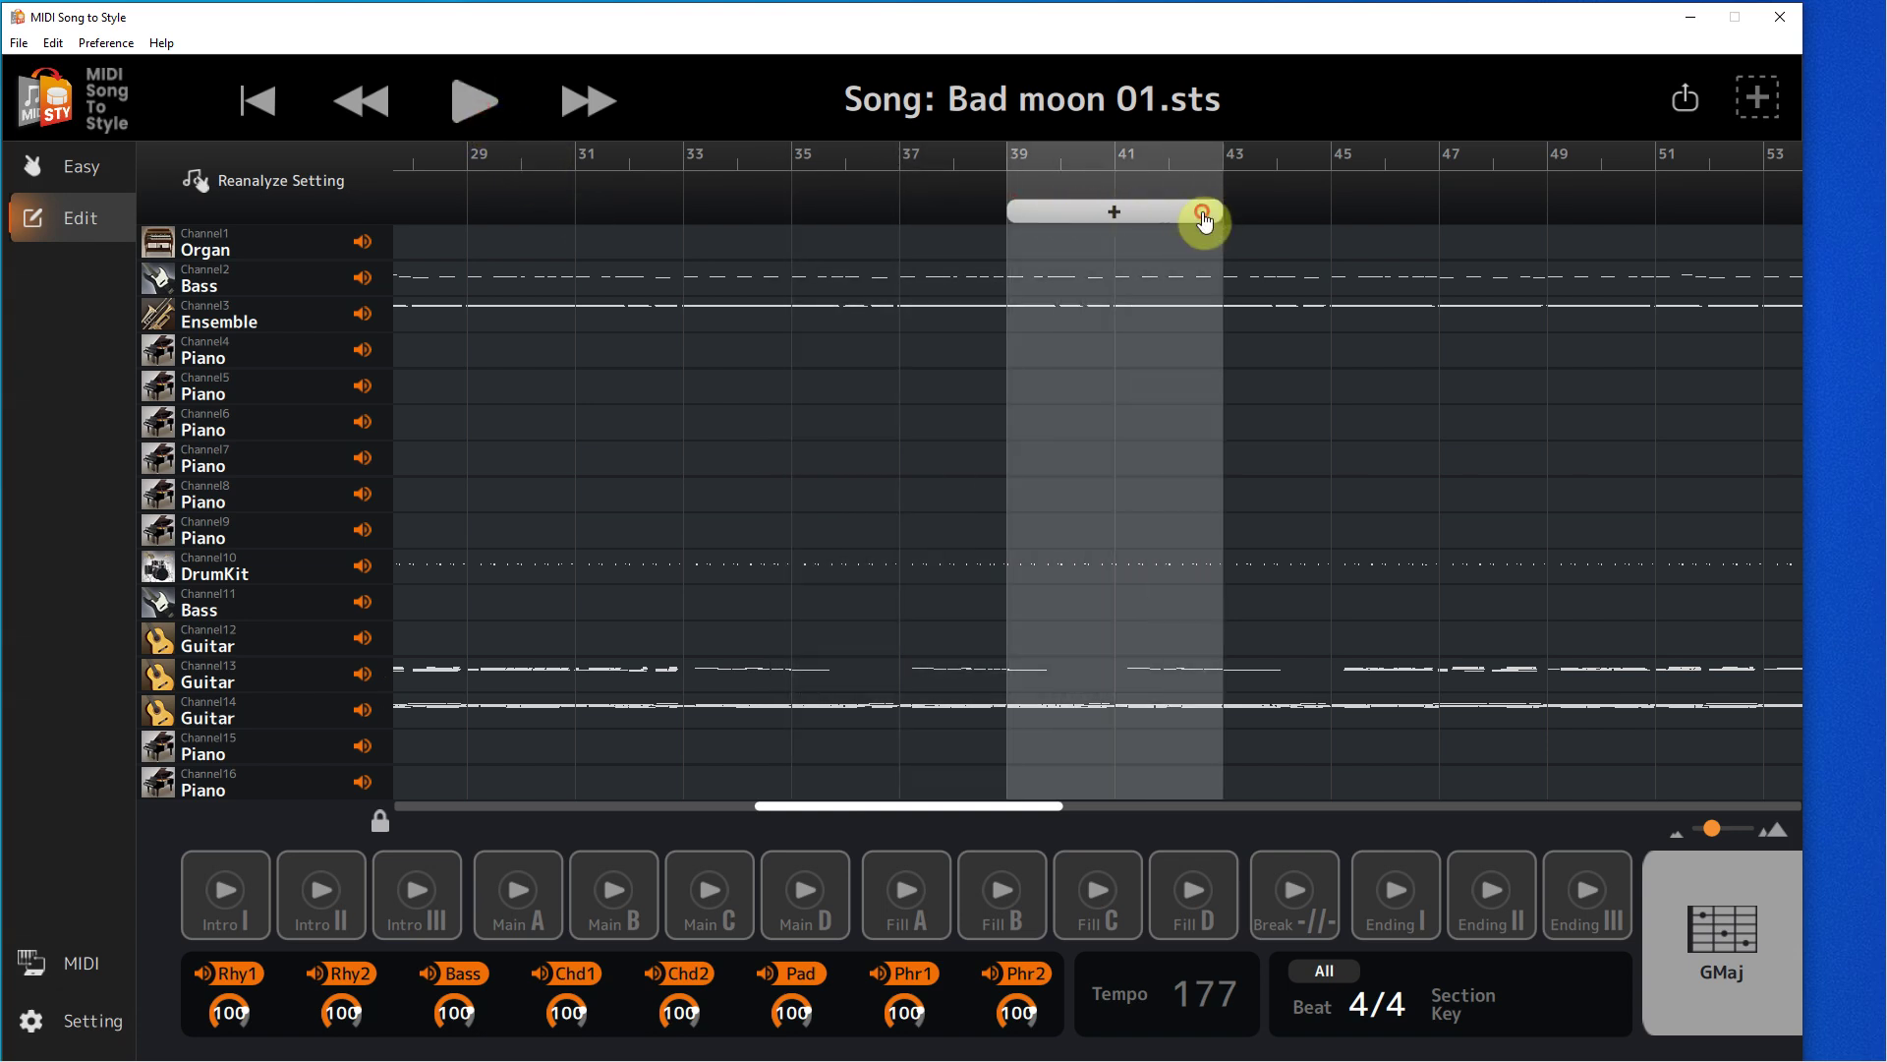
click(477, 98)
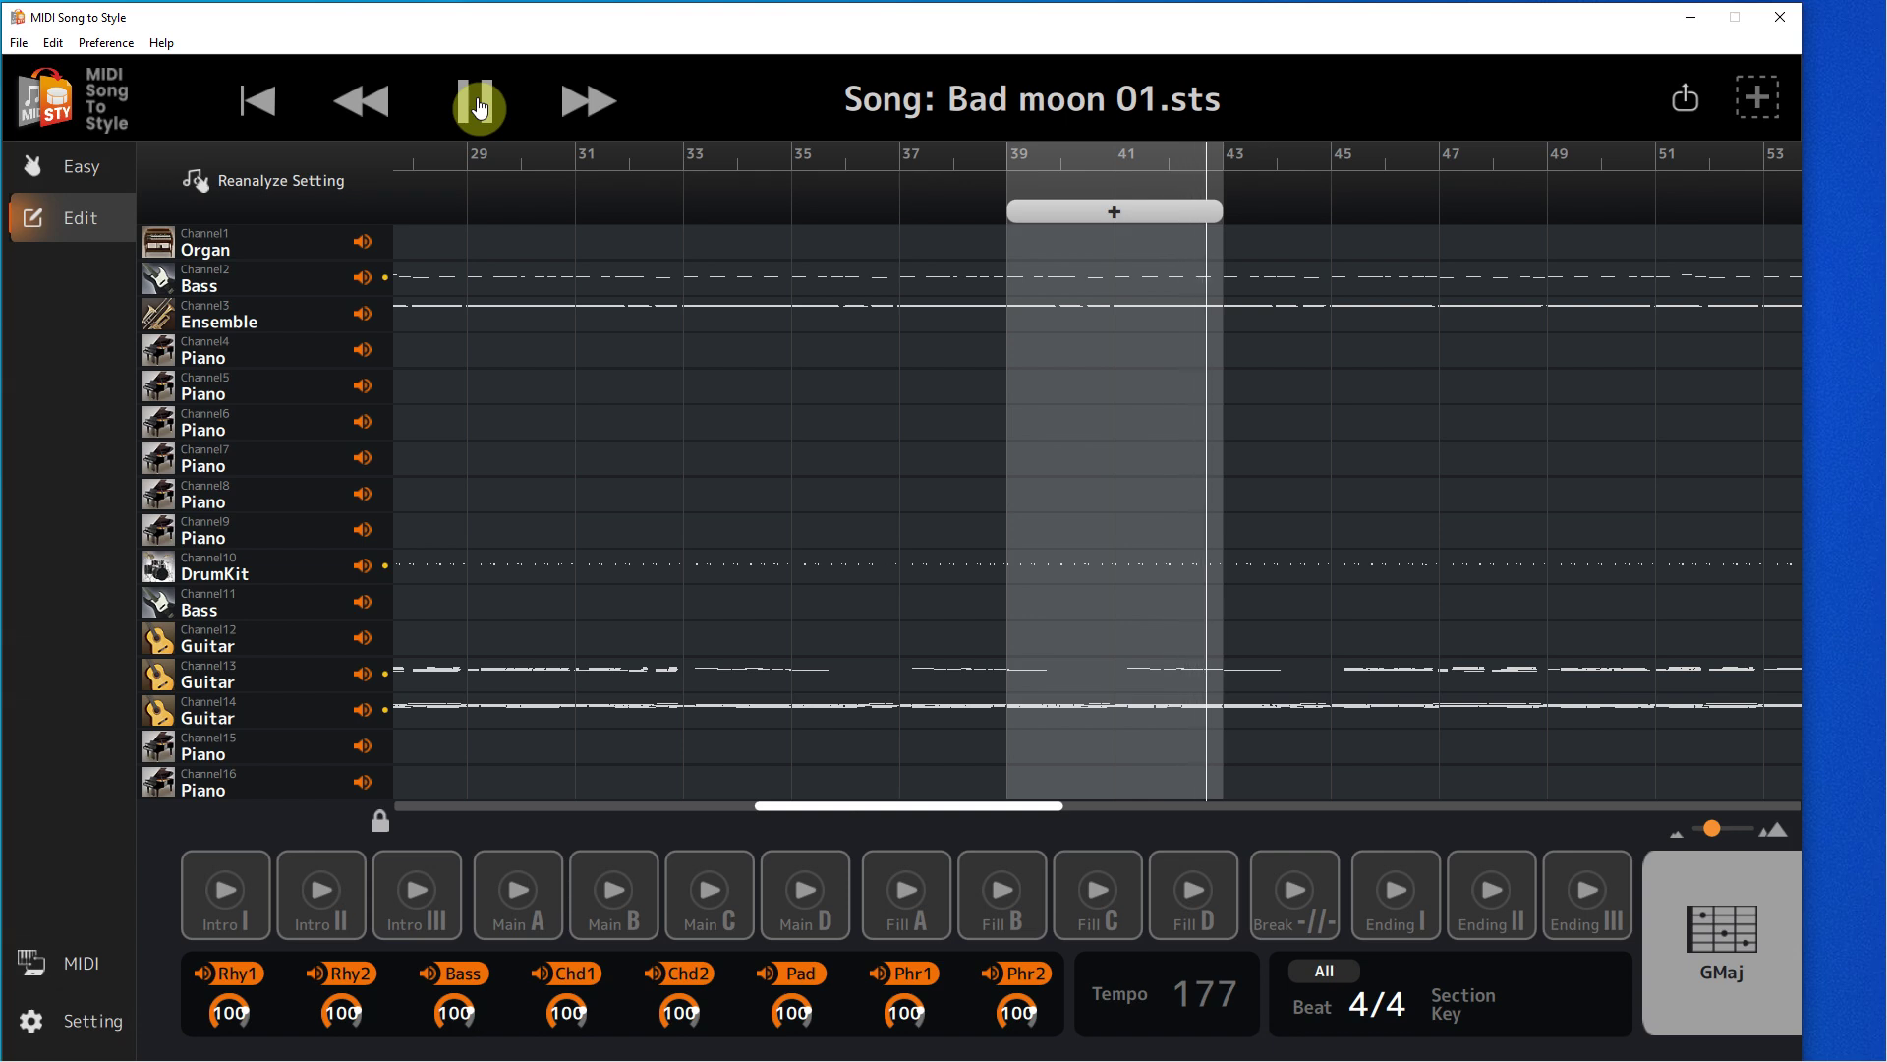
click(478, 106)
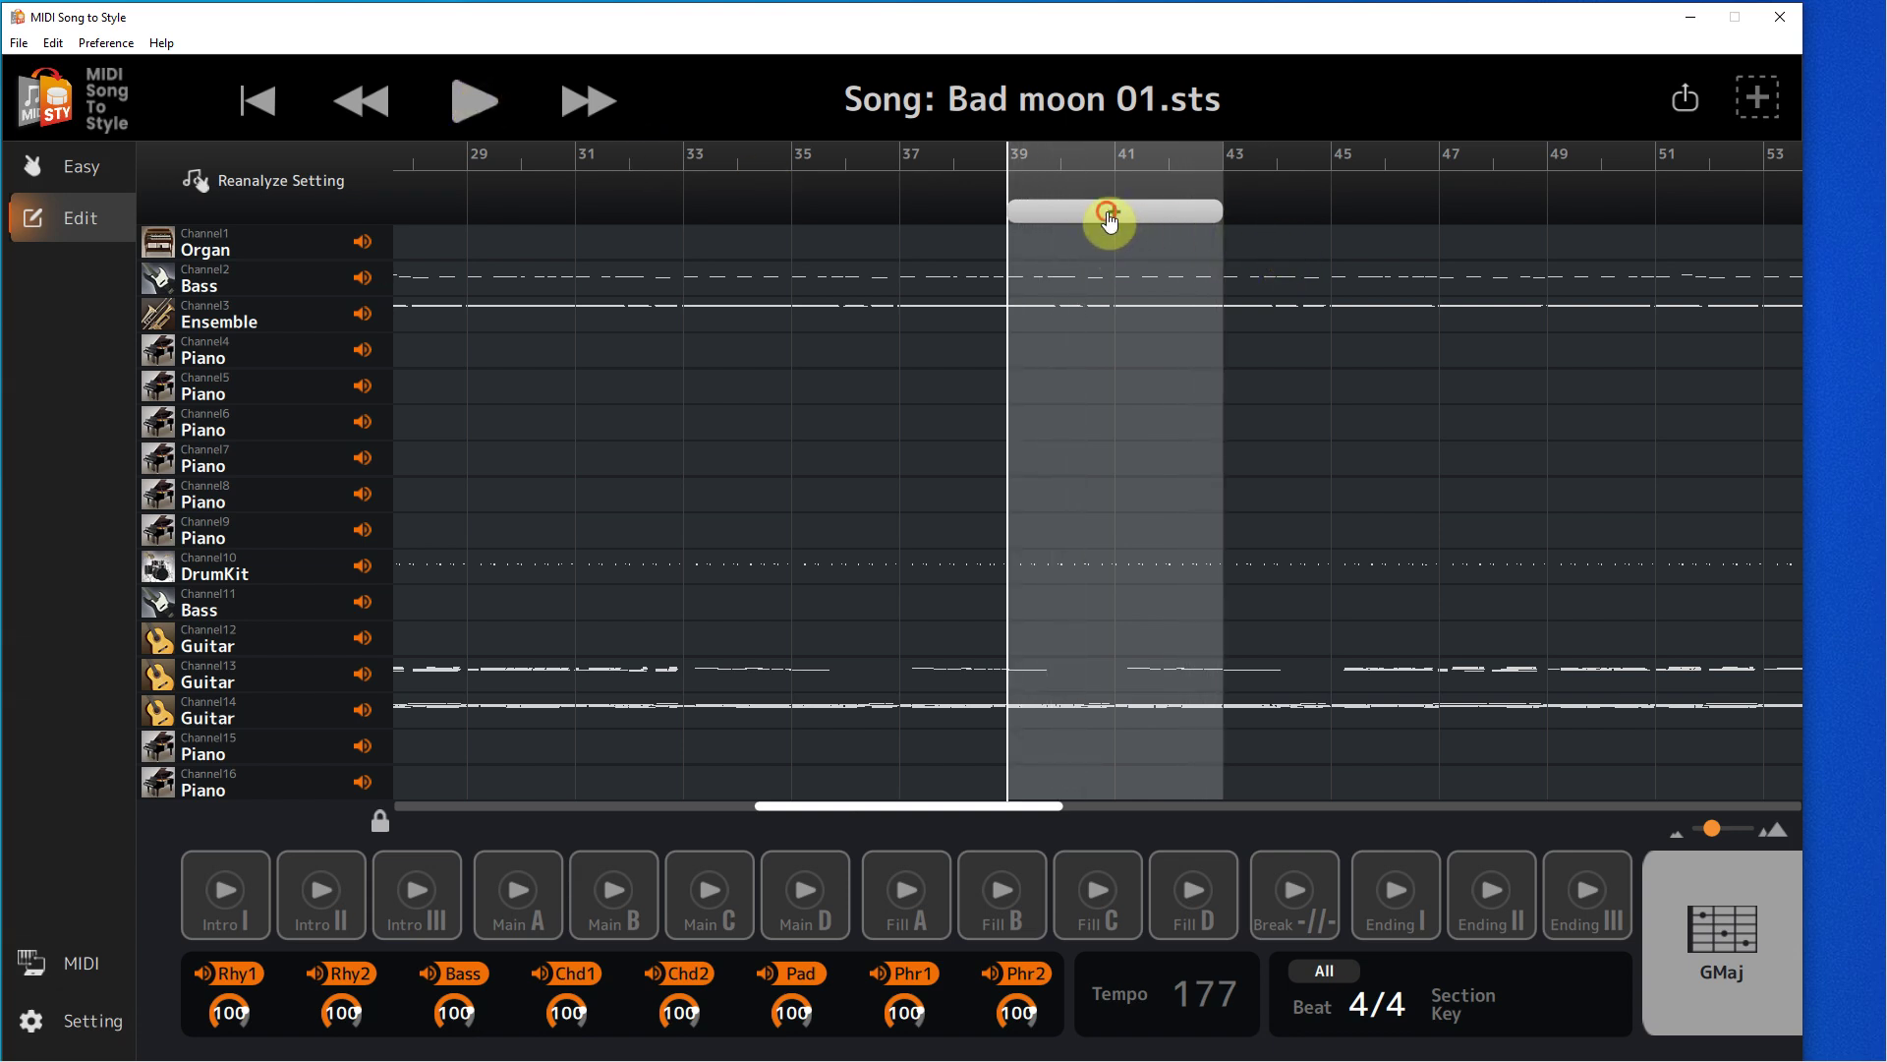
Assign bars 39–43 as the Main A section and bring up the chord keyboard
click(1109, 213)
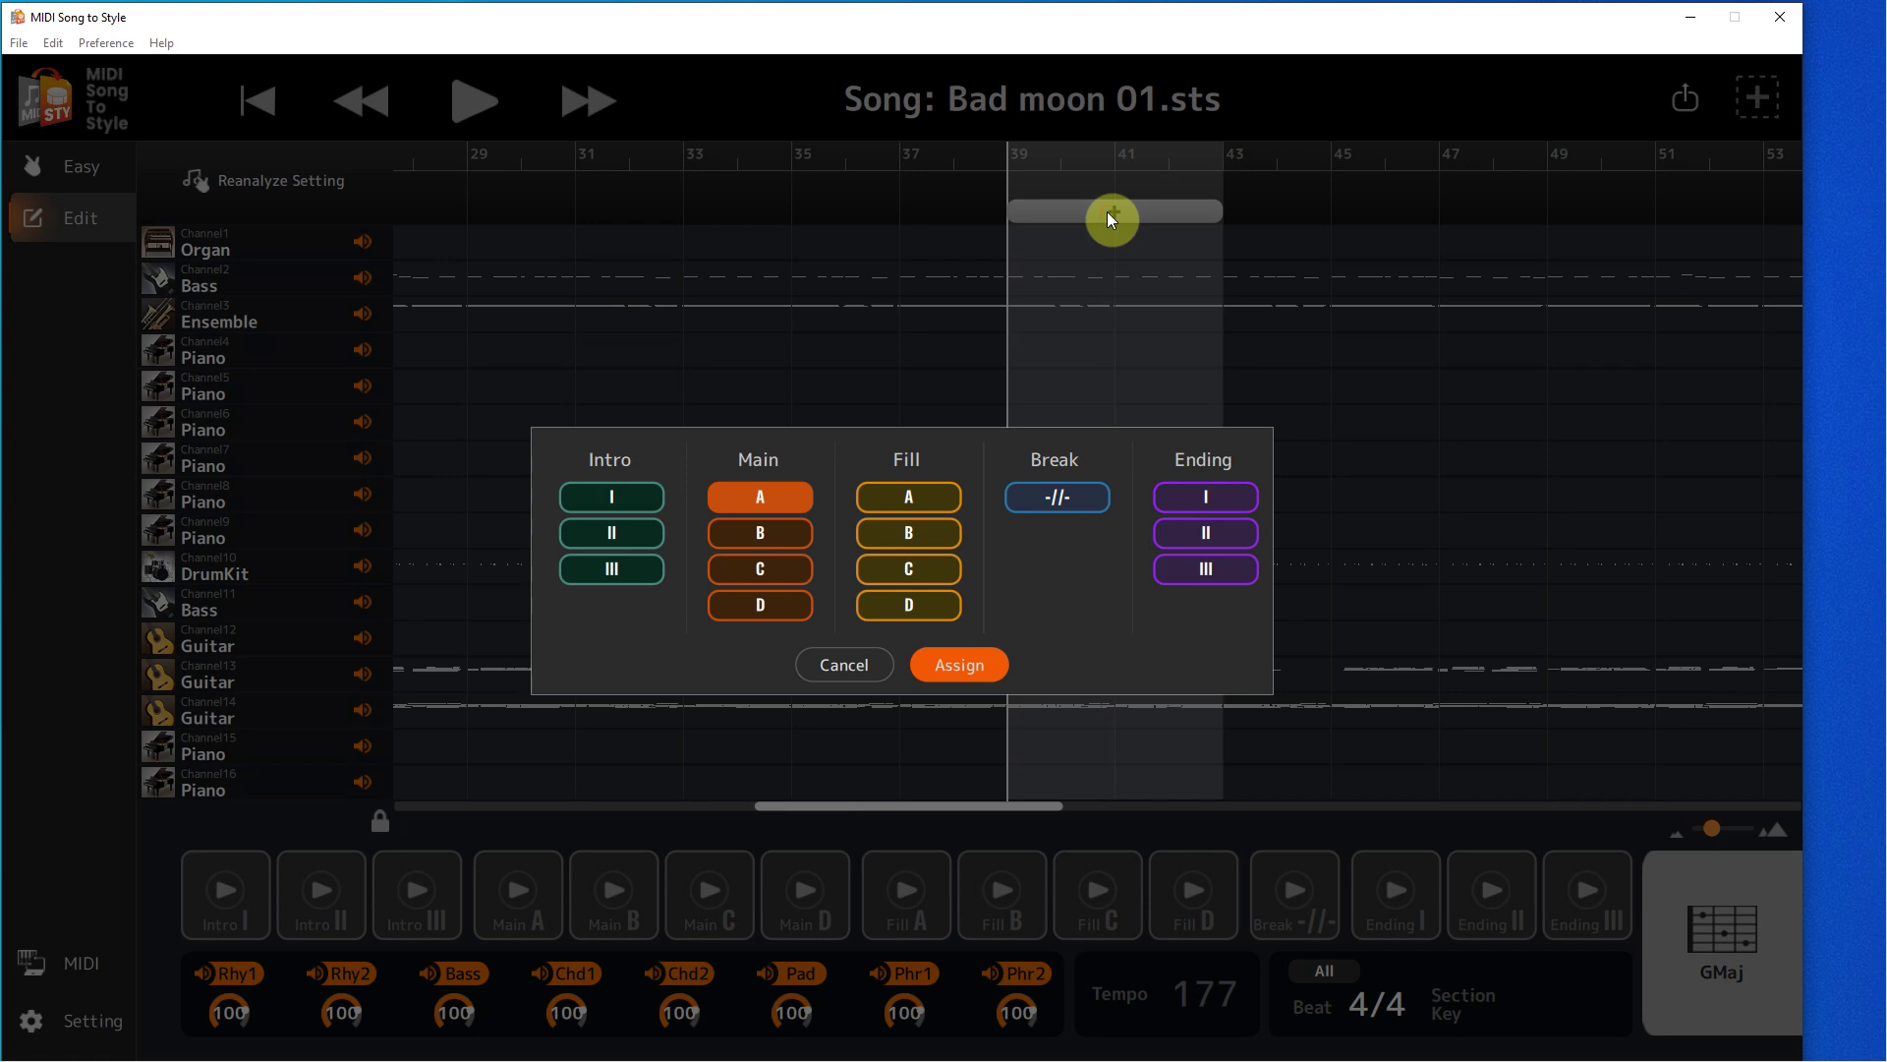
click(968, 669)
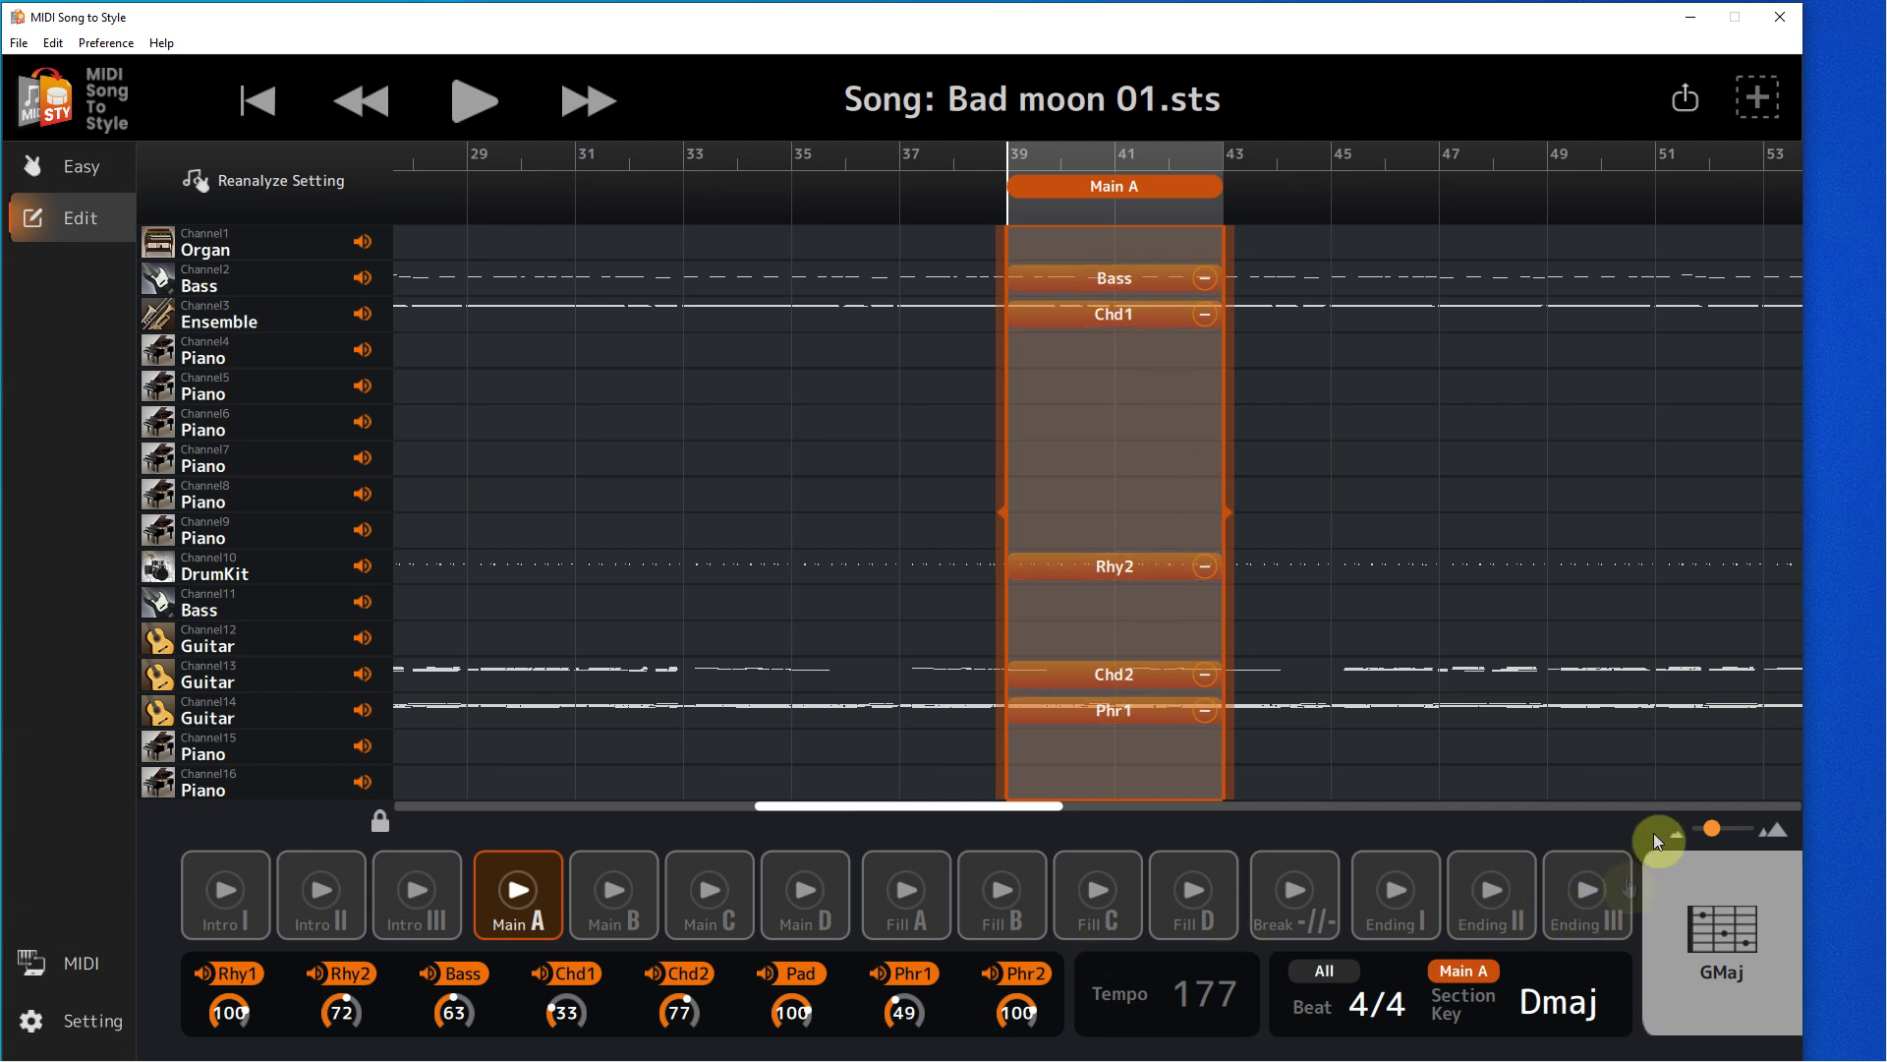
click(1697, 913)
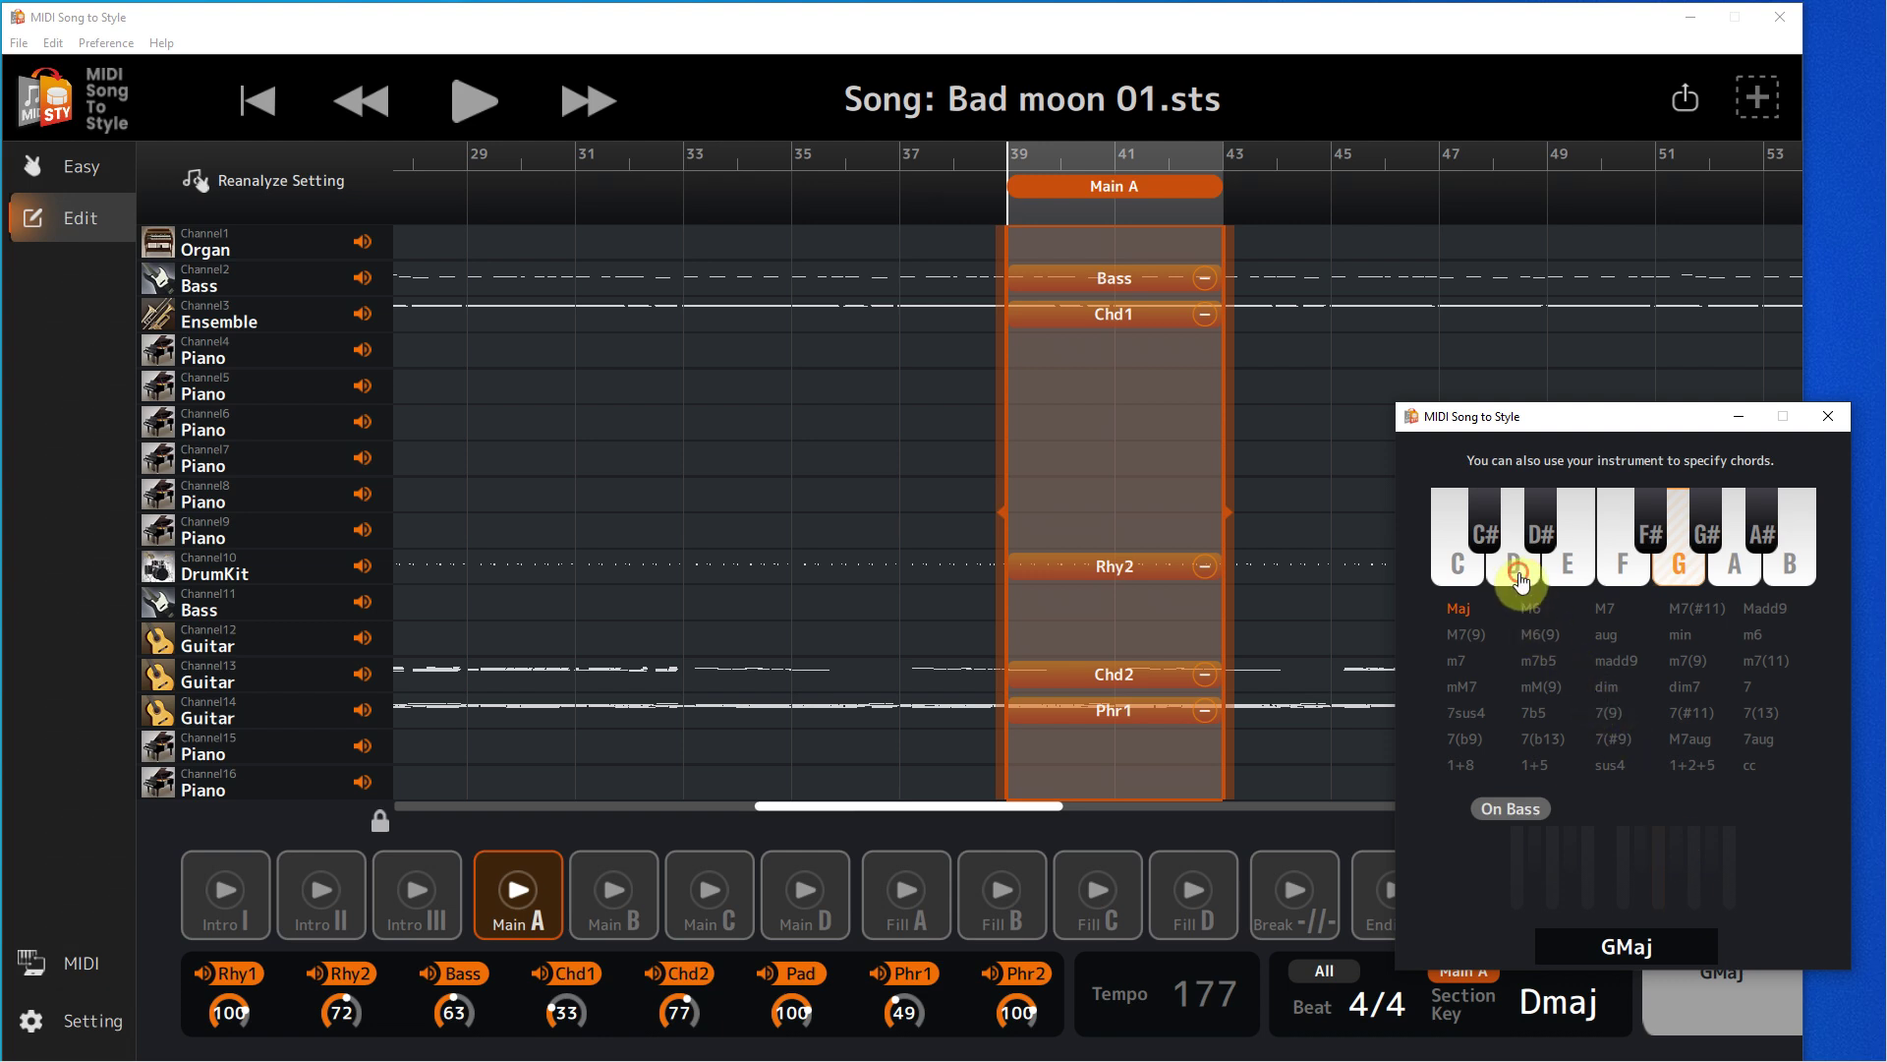
Play Main A over D minor, G, D, A and G, settle on D major, then replay it
click(516, 894)
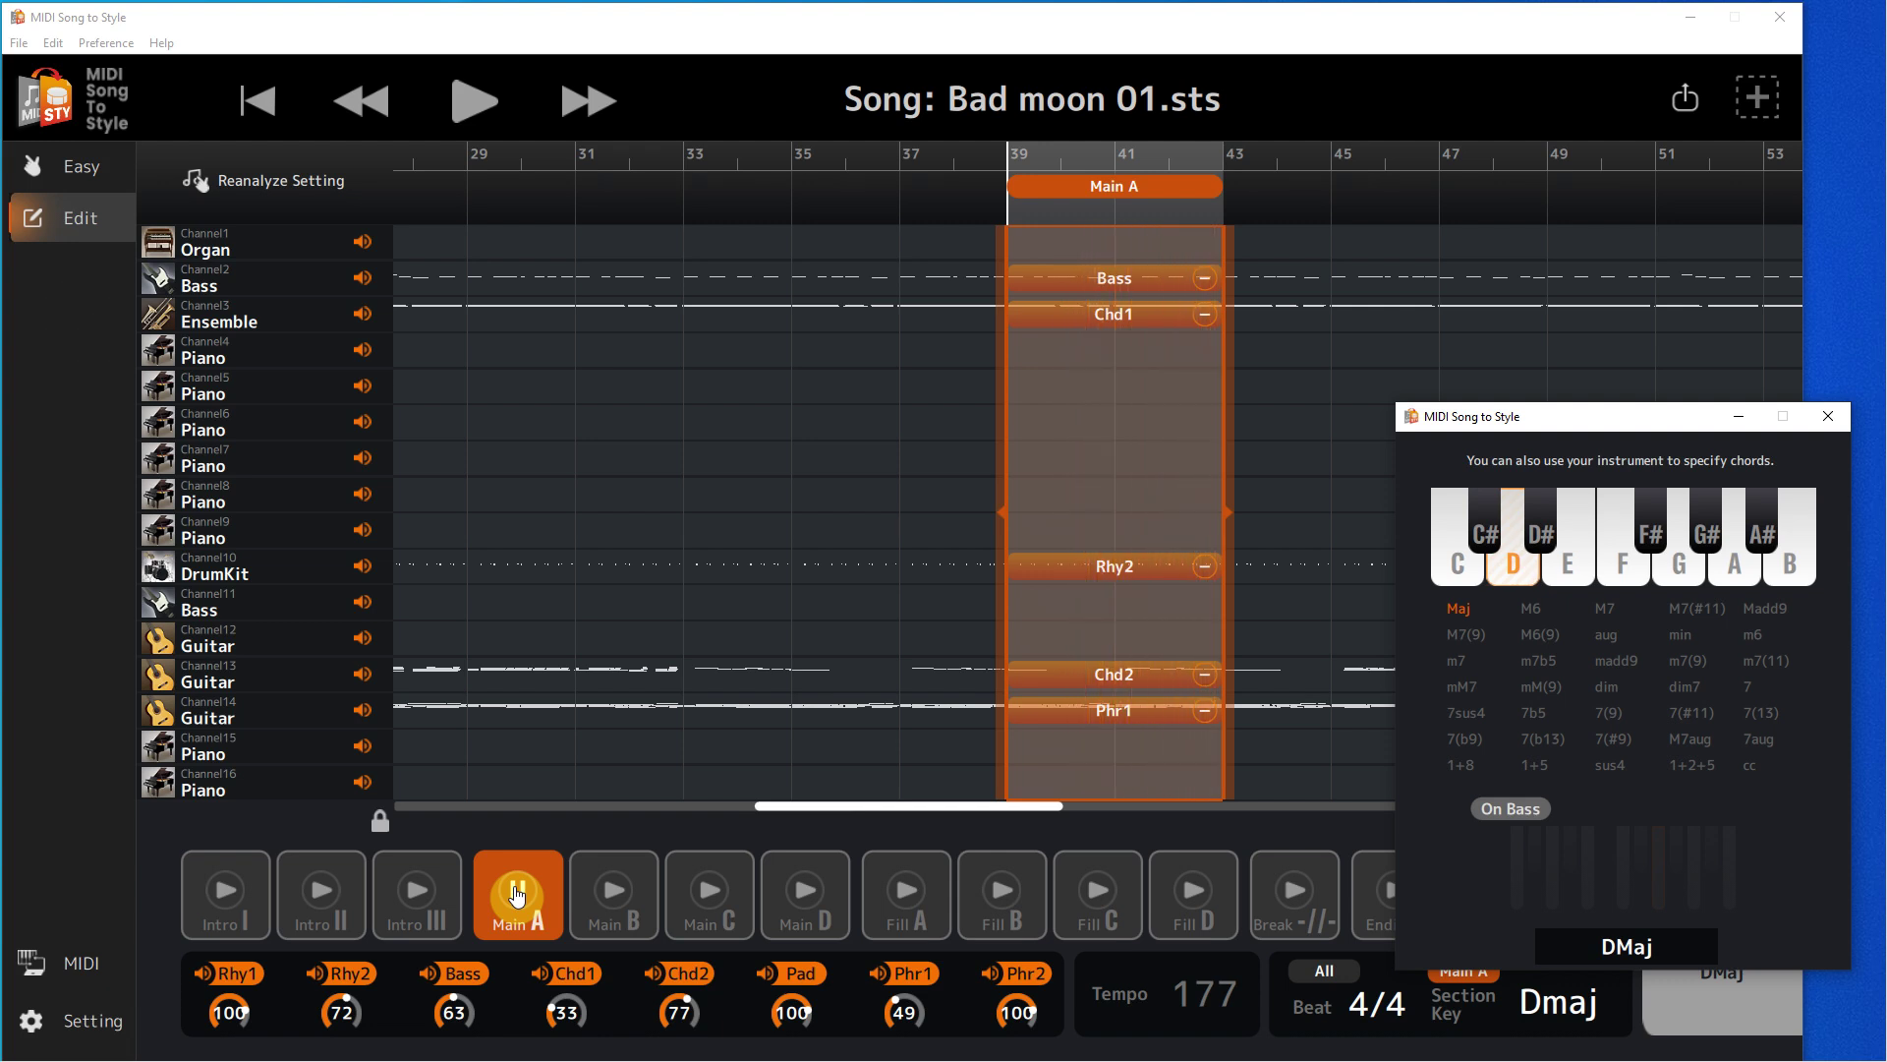
click(1675, 648)
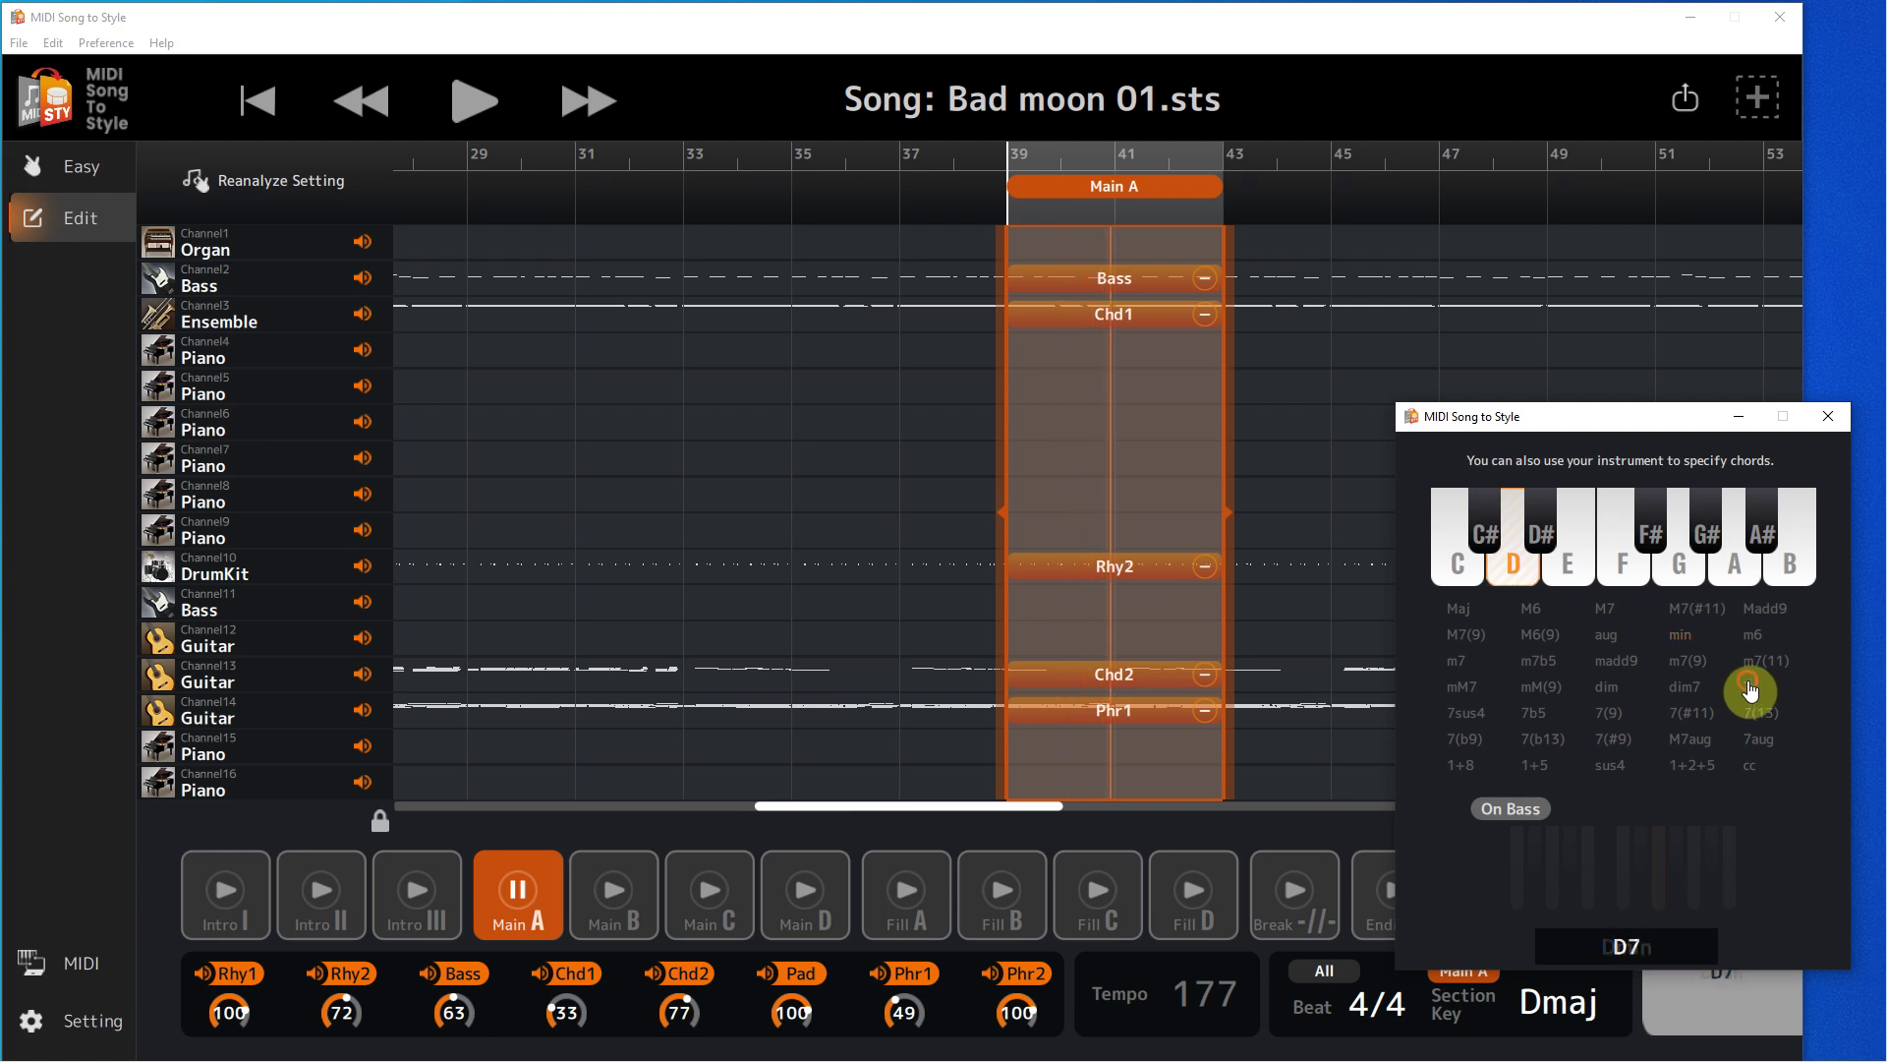
click(1677, 575)
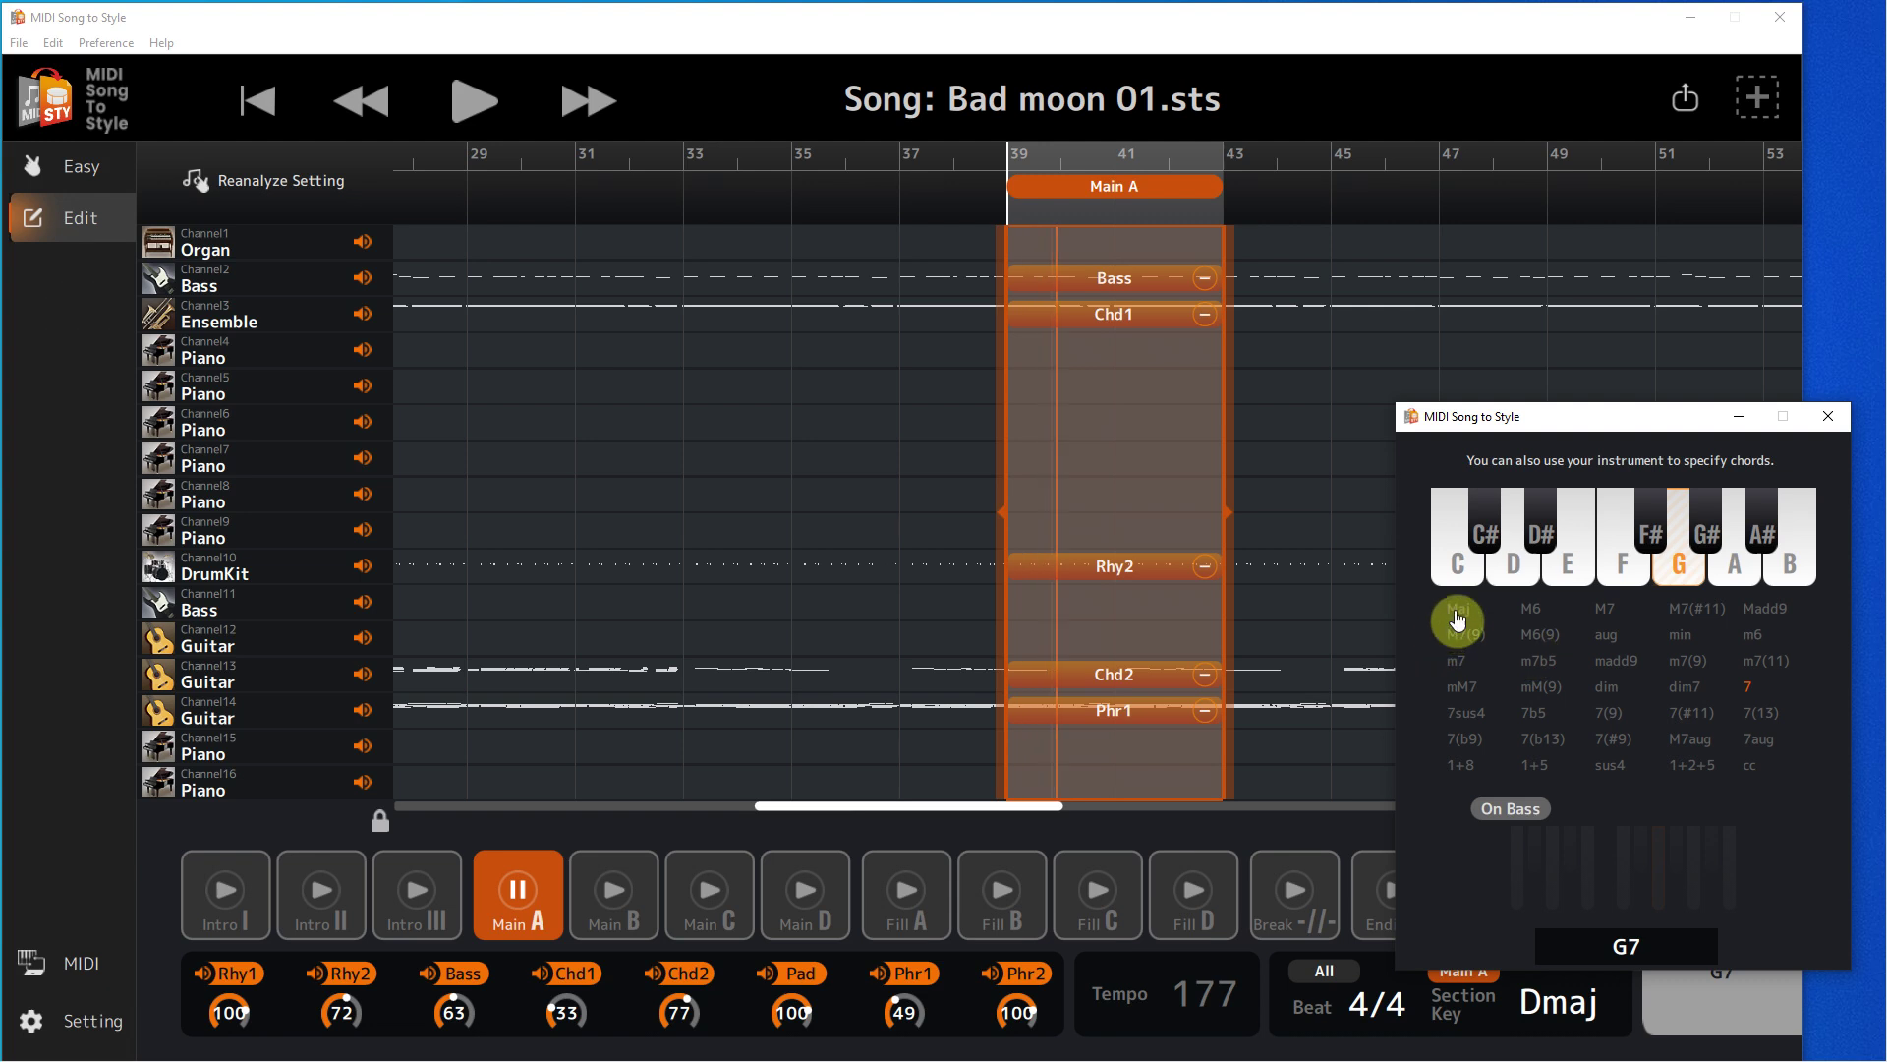
click(1515, 568)
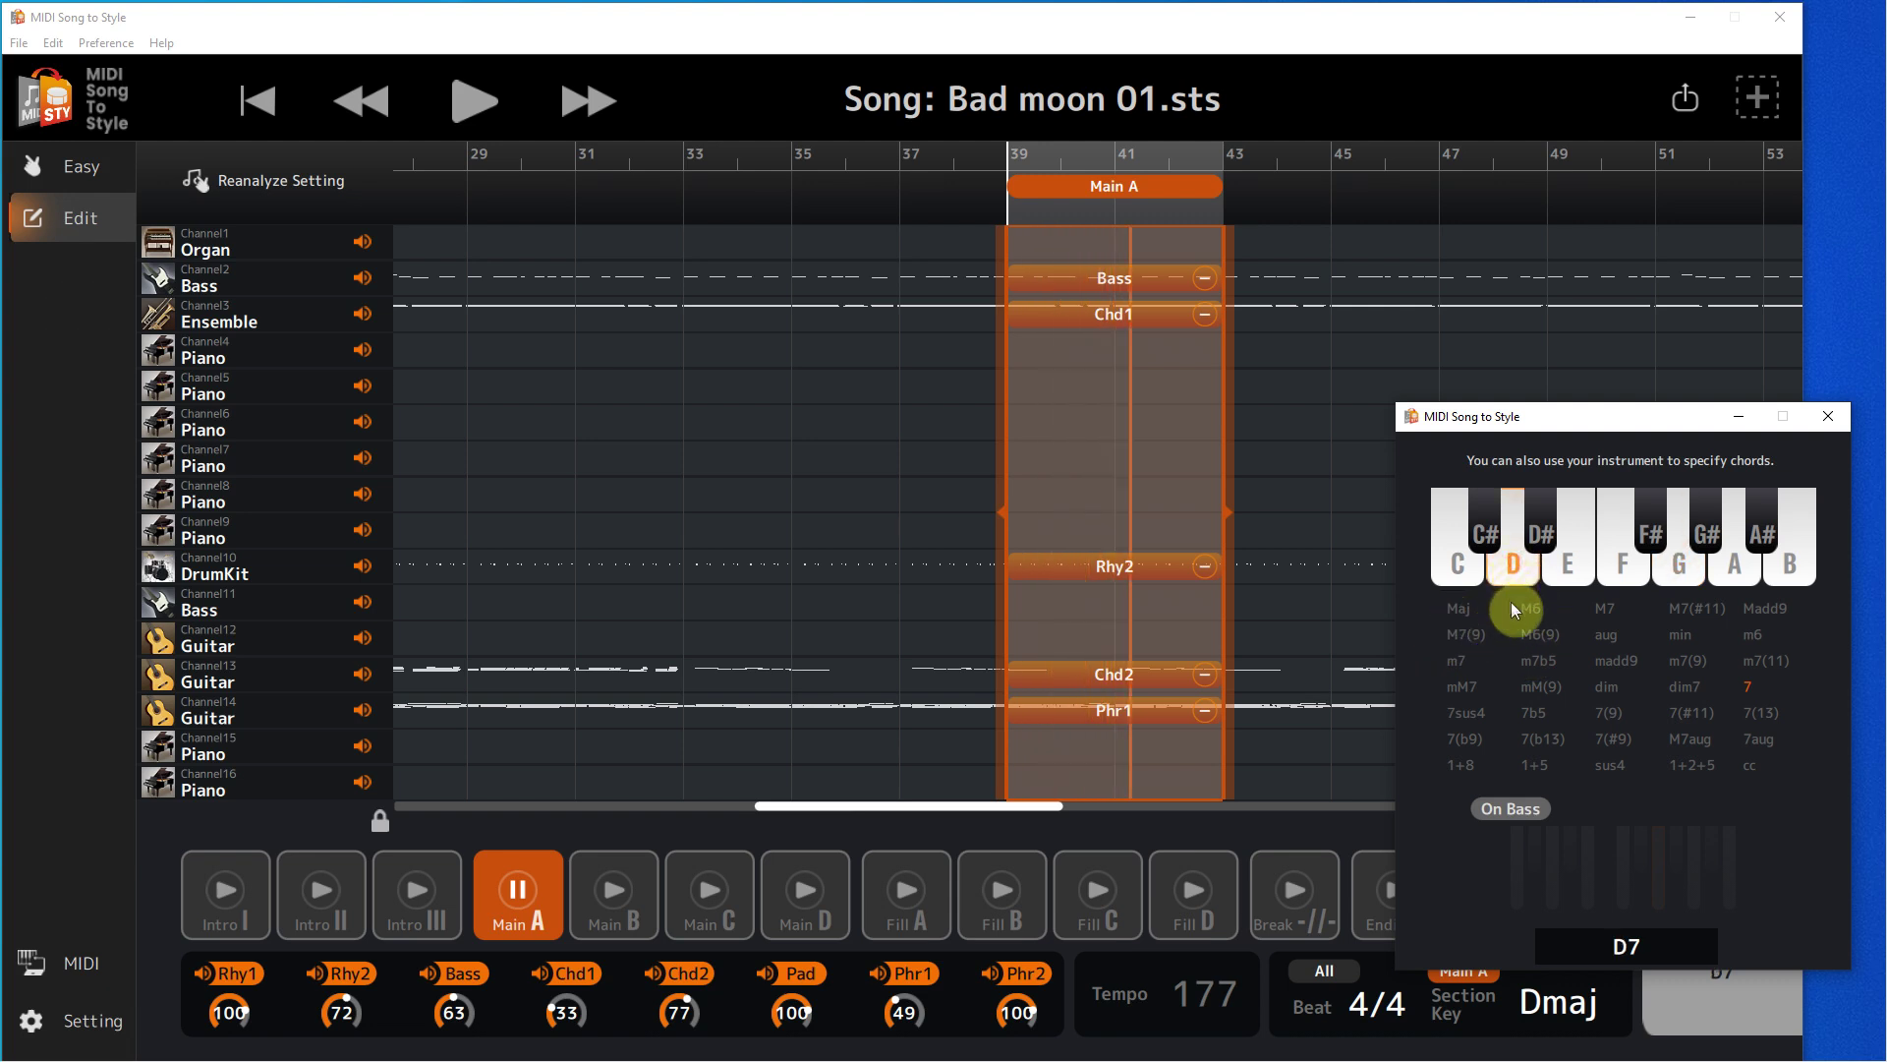
click(1733, 568)
click(1678, 565)
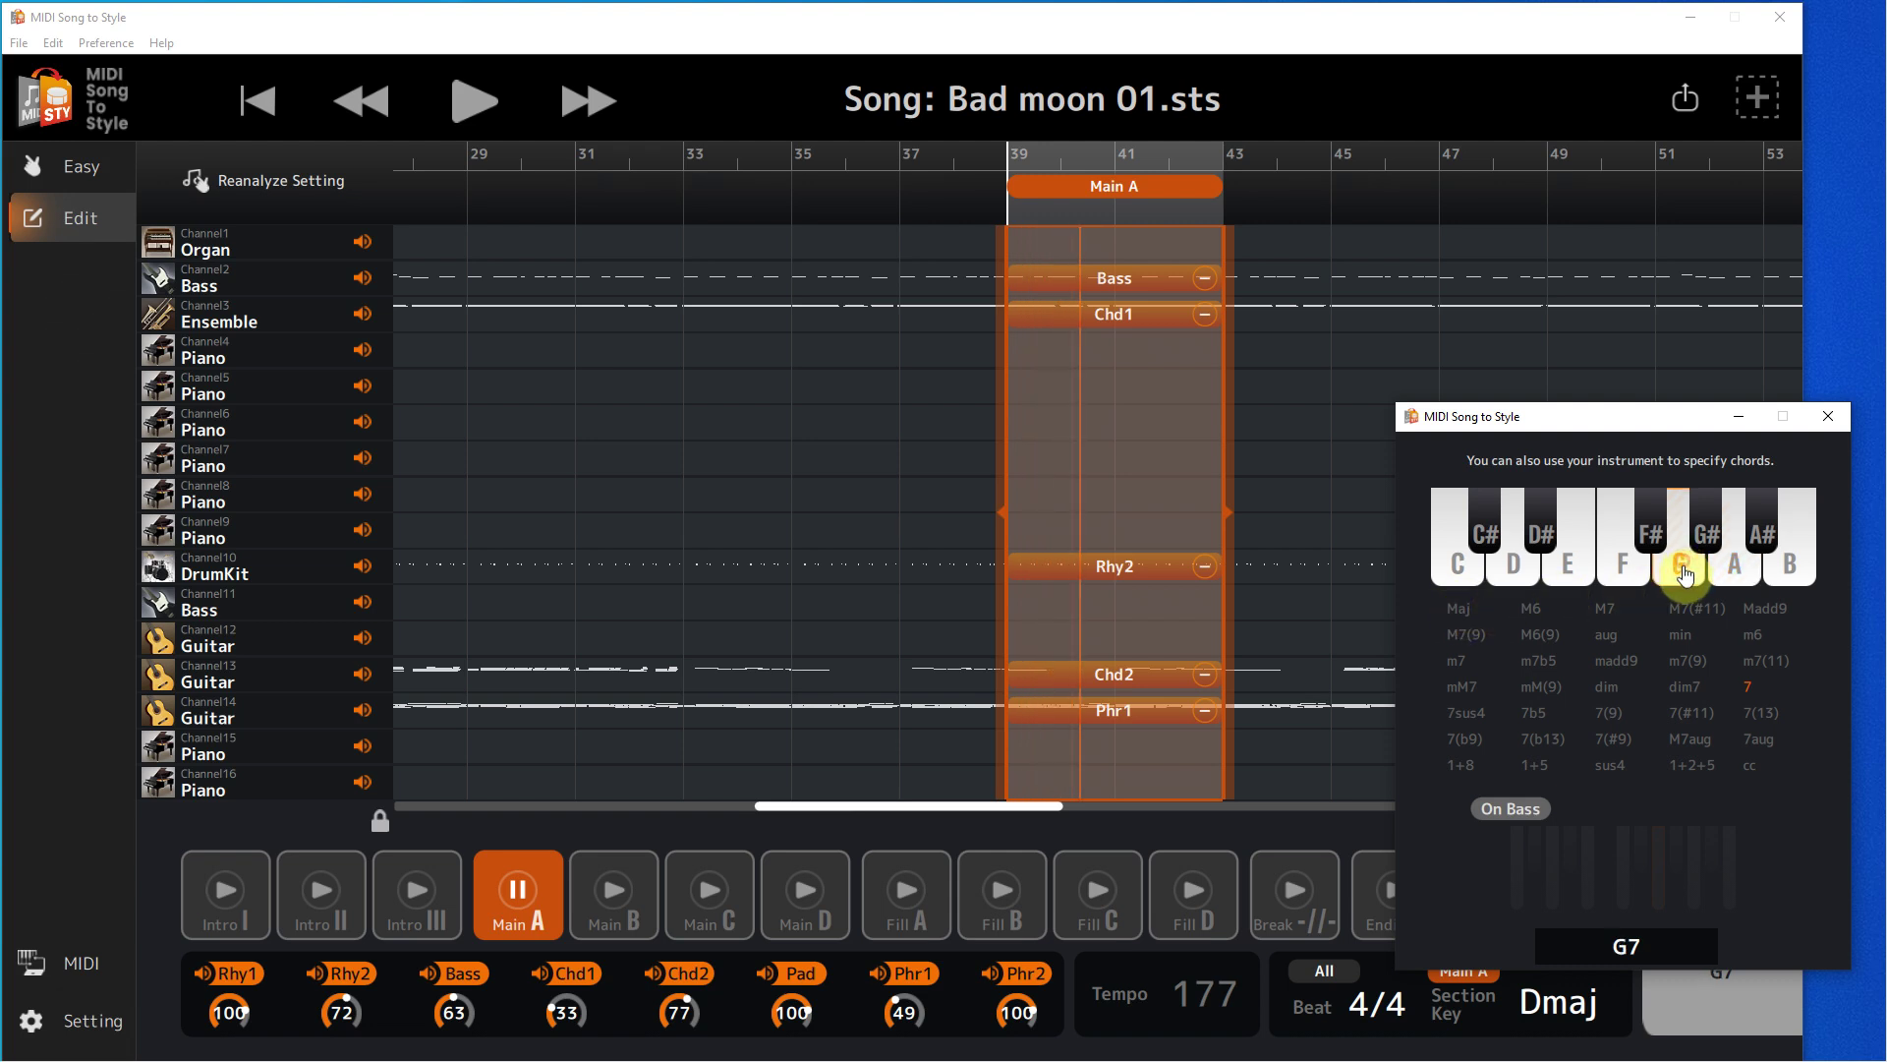
click(1512, 569)
click(1461, 610)
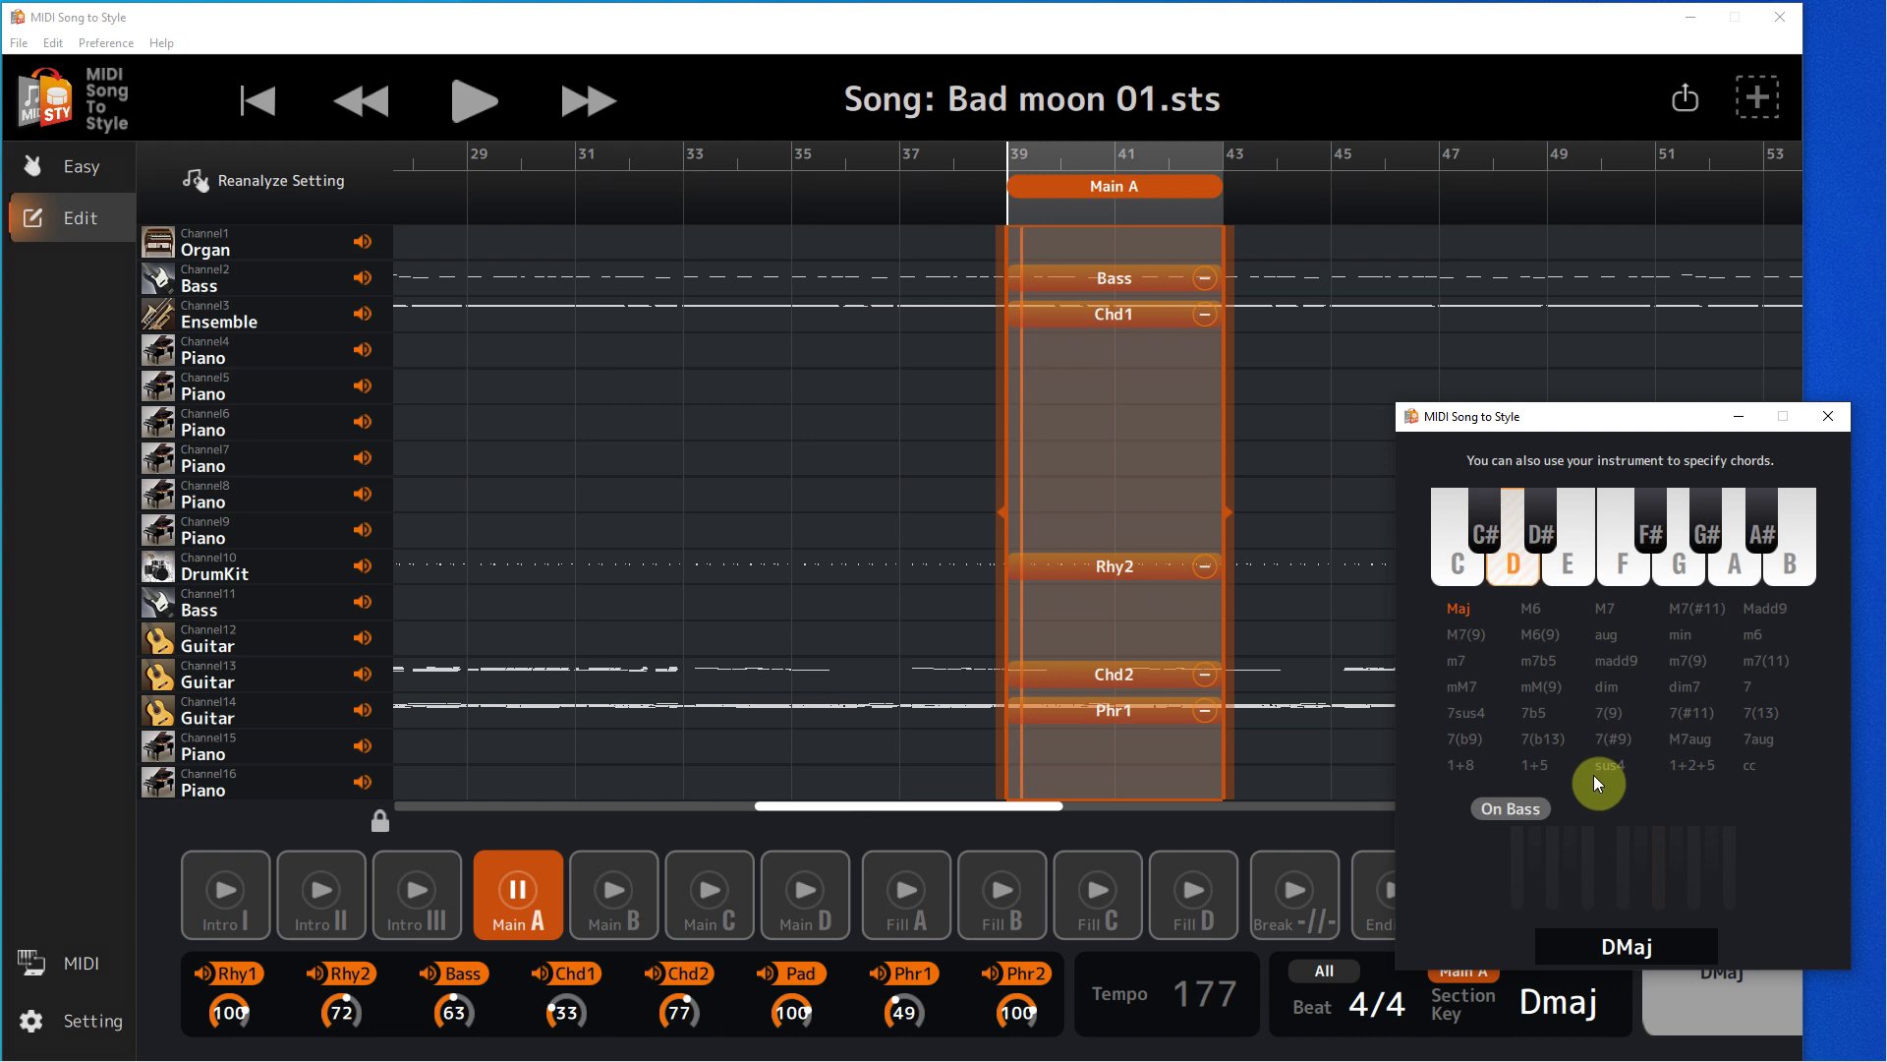
click(517, 898)
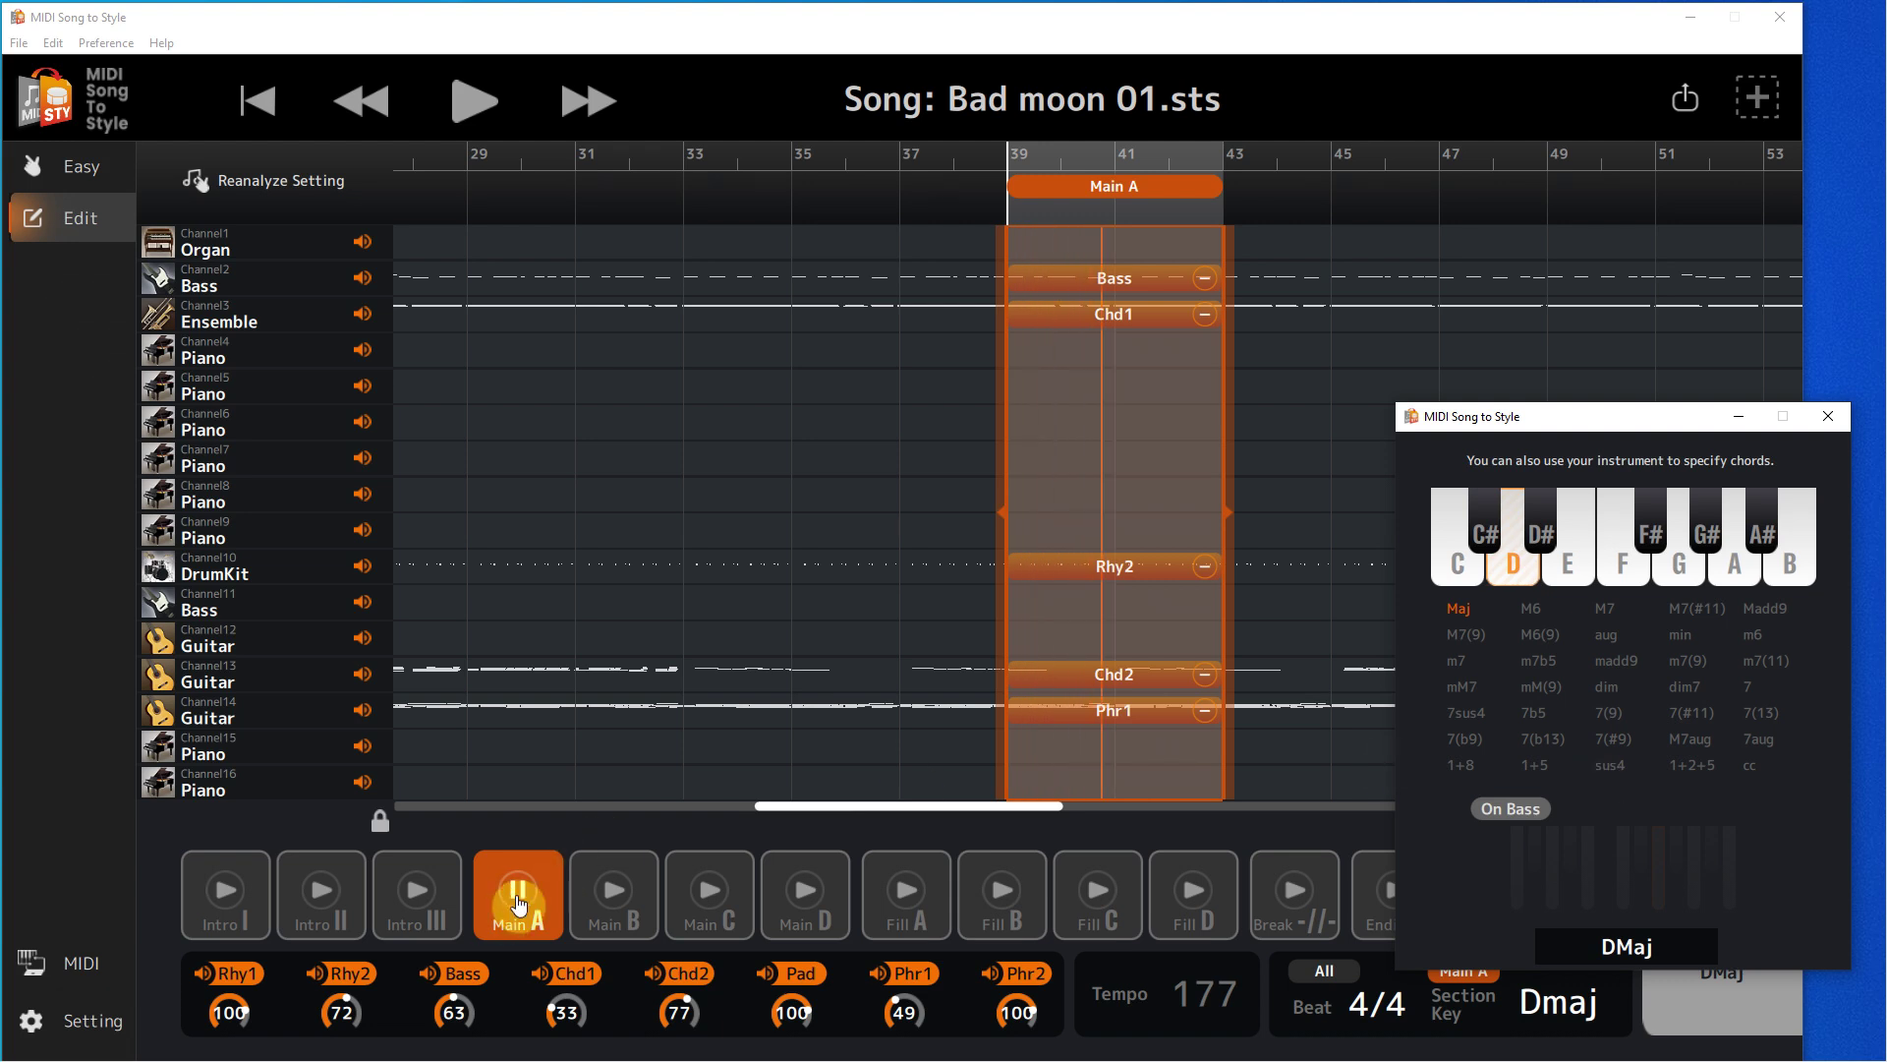
click(1696, 954)
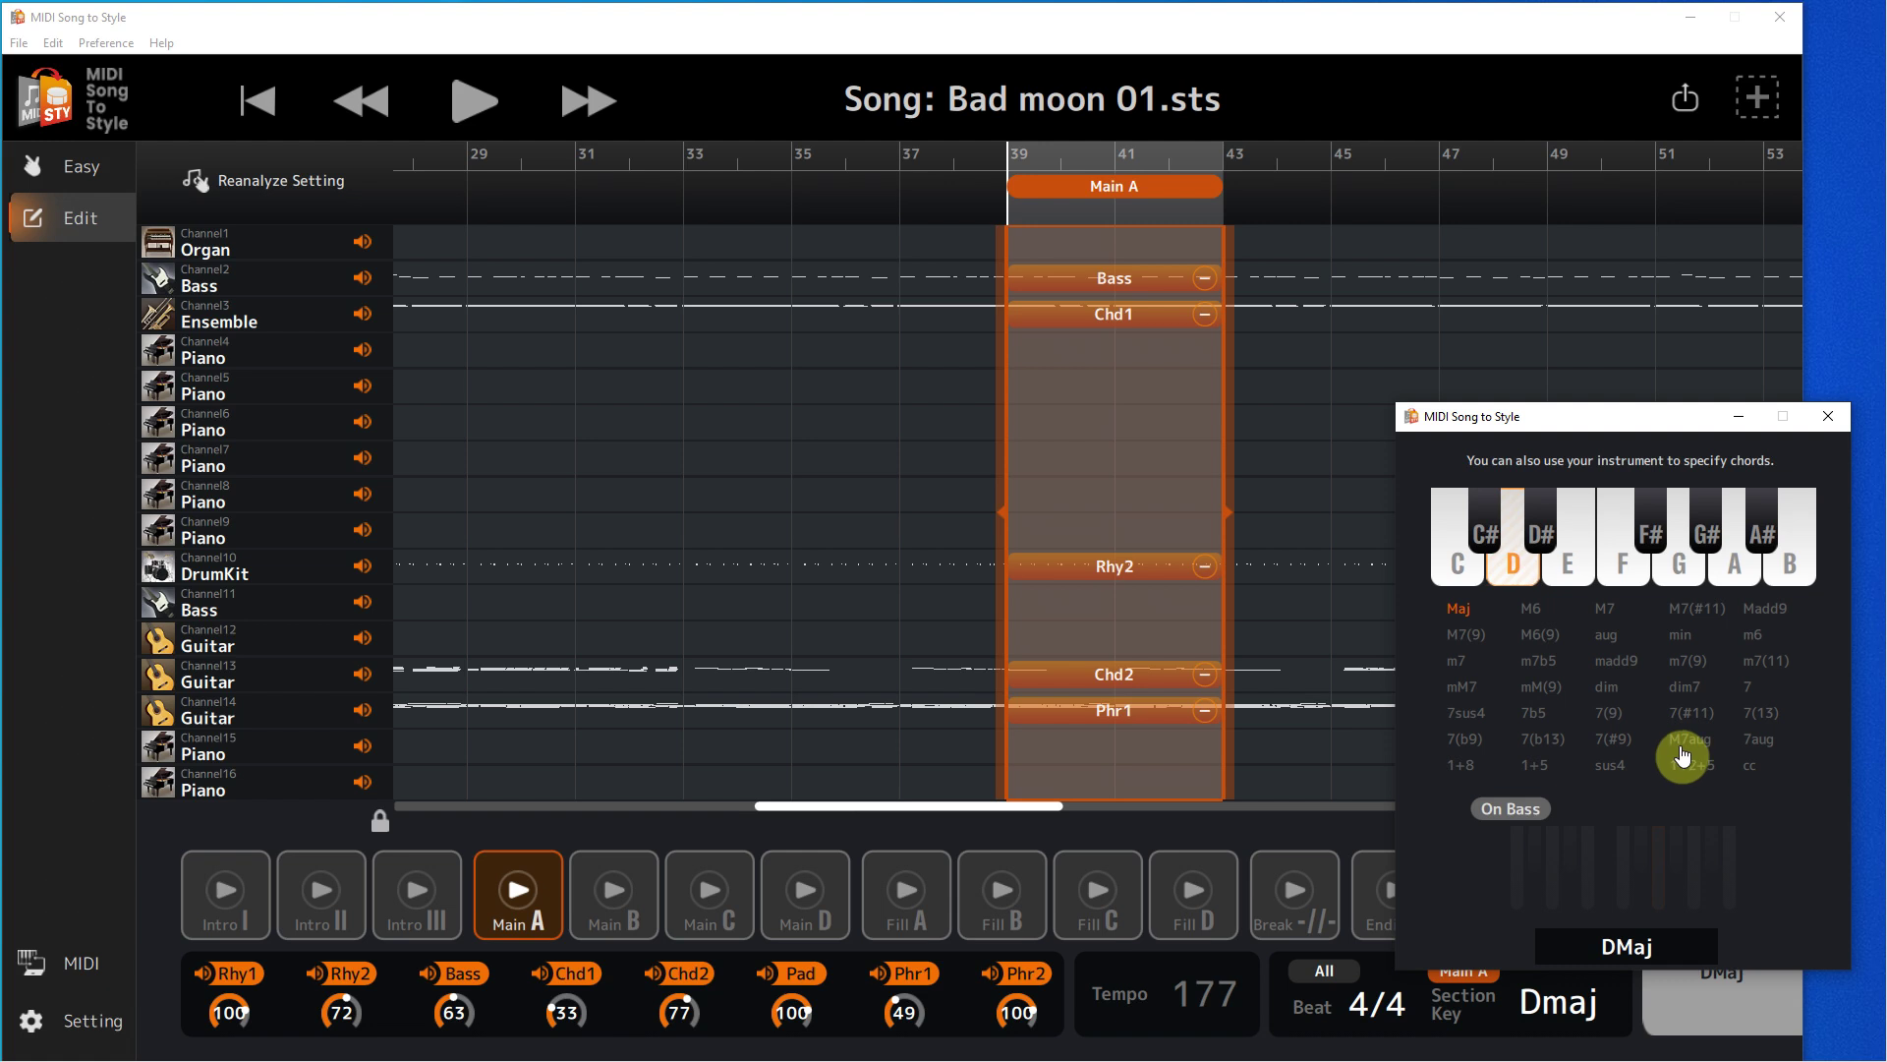
click(518, 890)
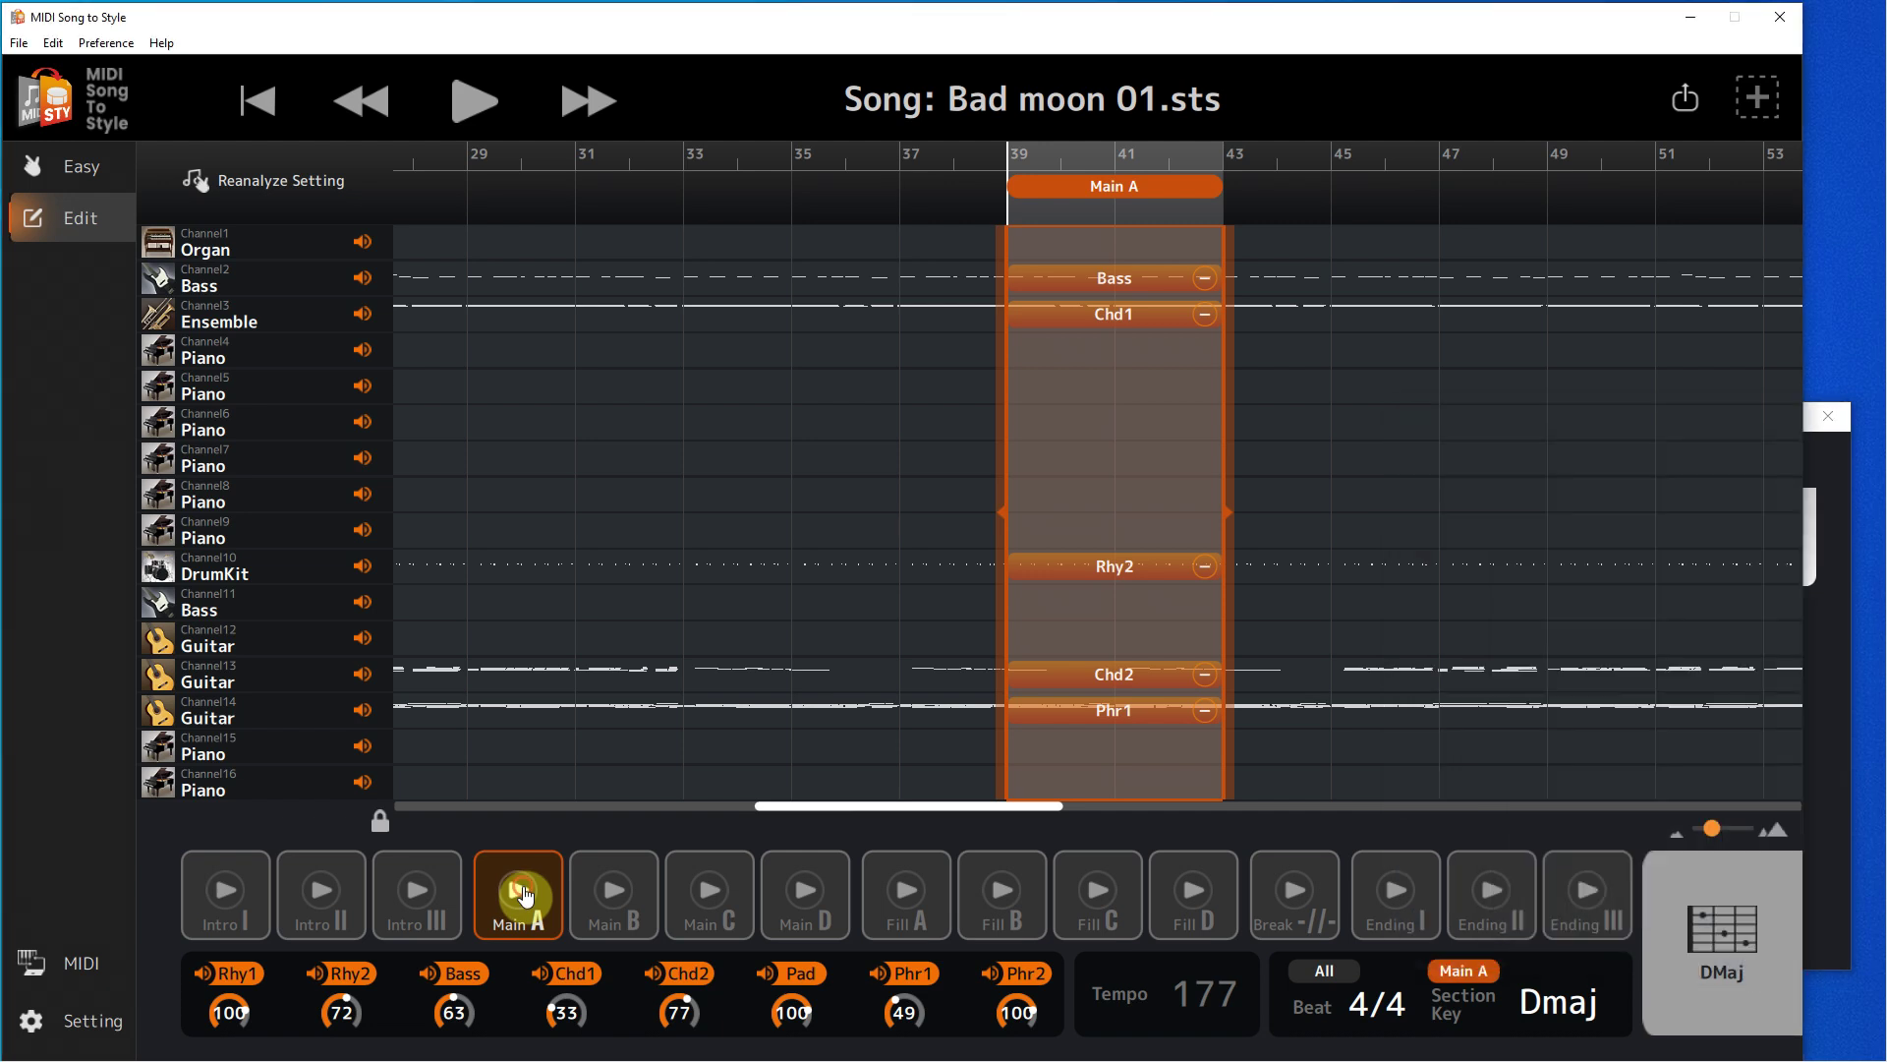
Solo the Ch.2 bass and set its Main Zone conversion to Semi-active Bass
shift+click(469, 980)
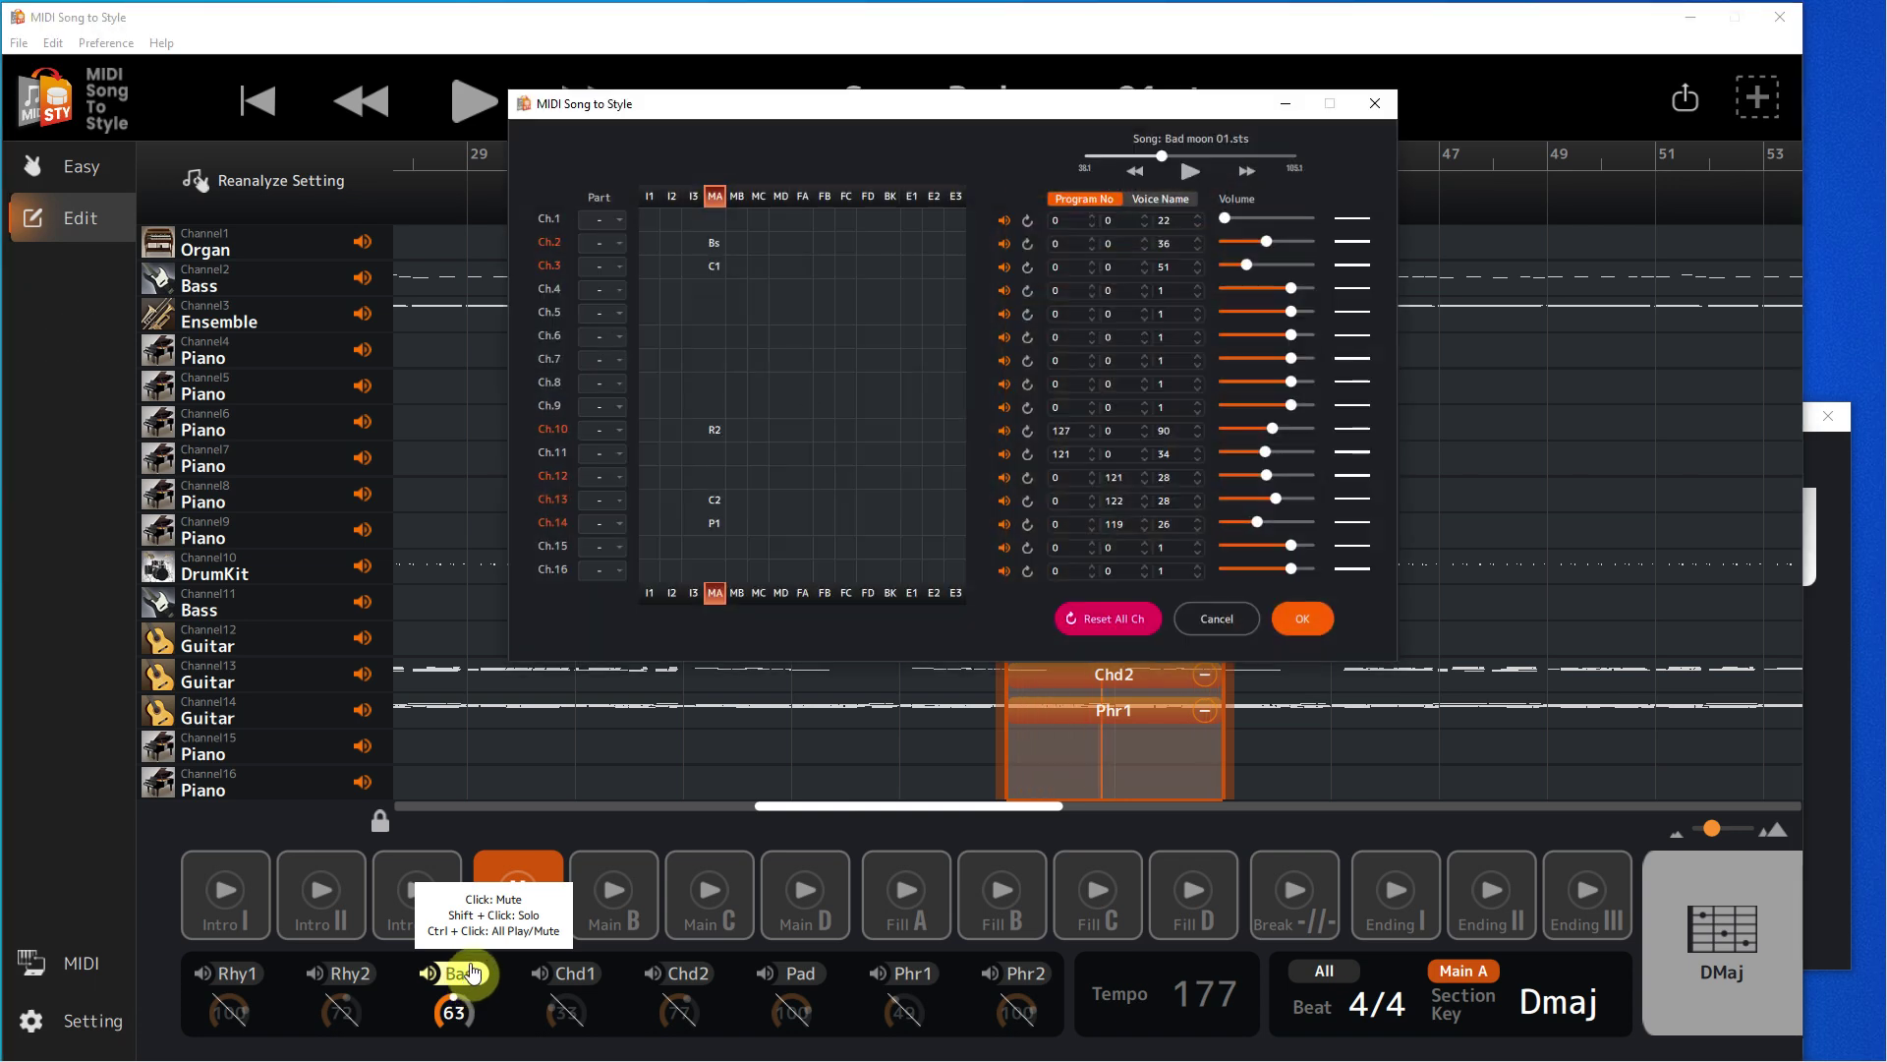
key(ctrl+shift+d)
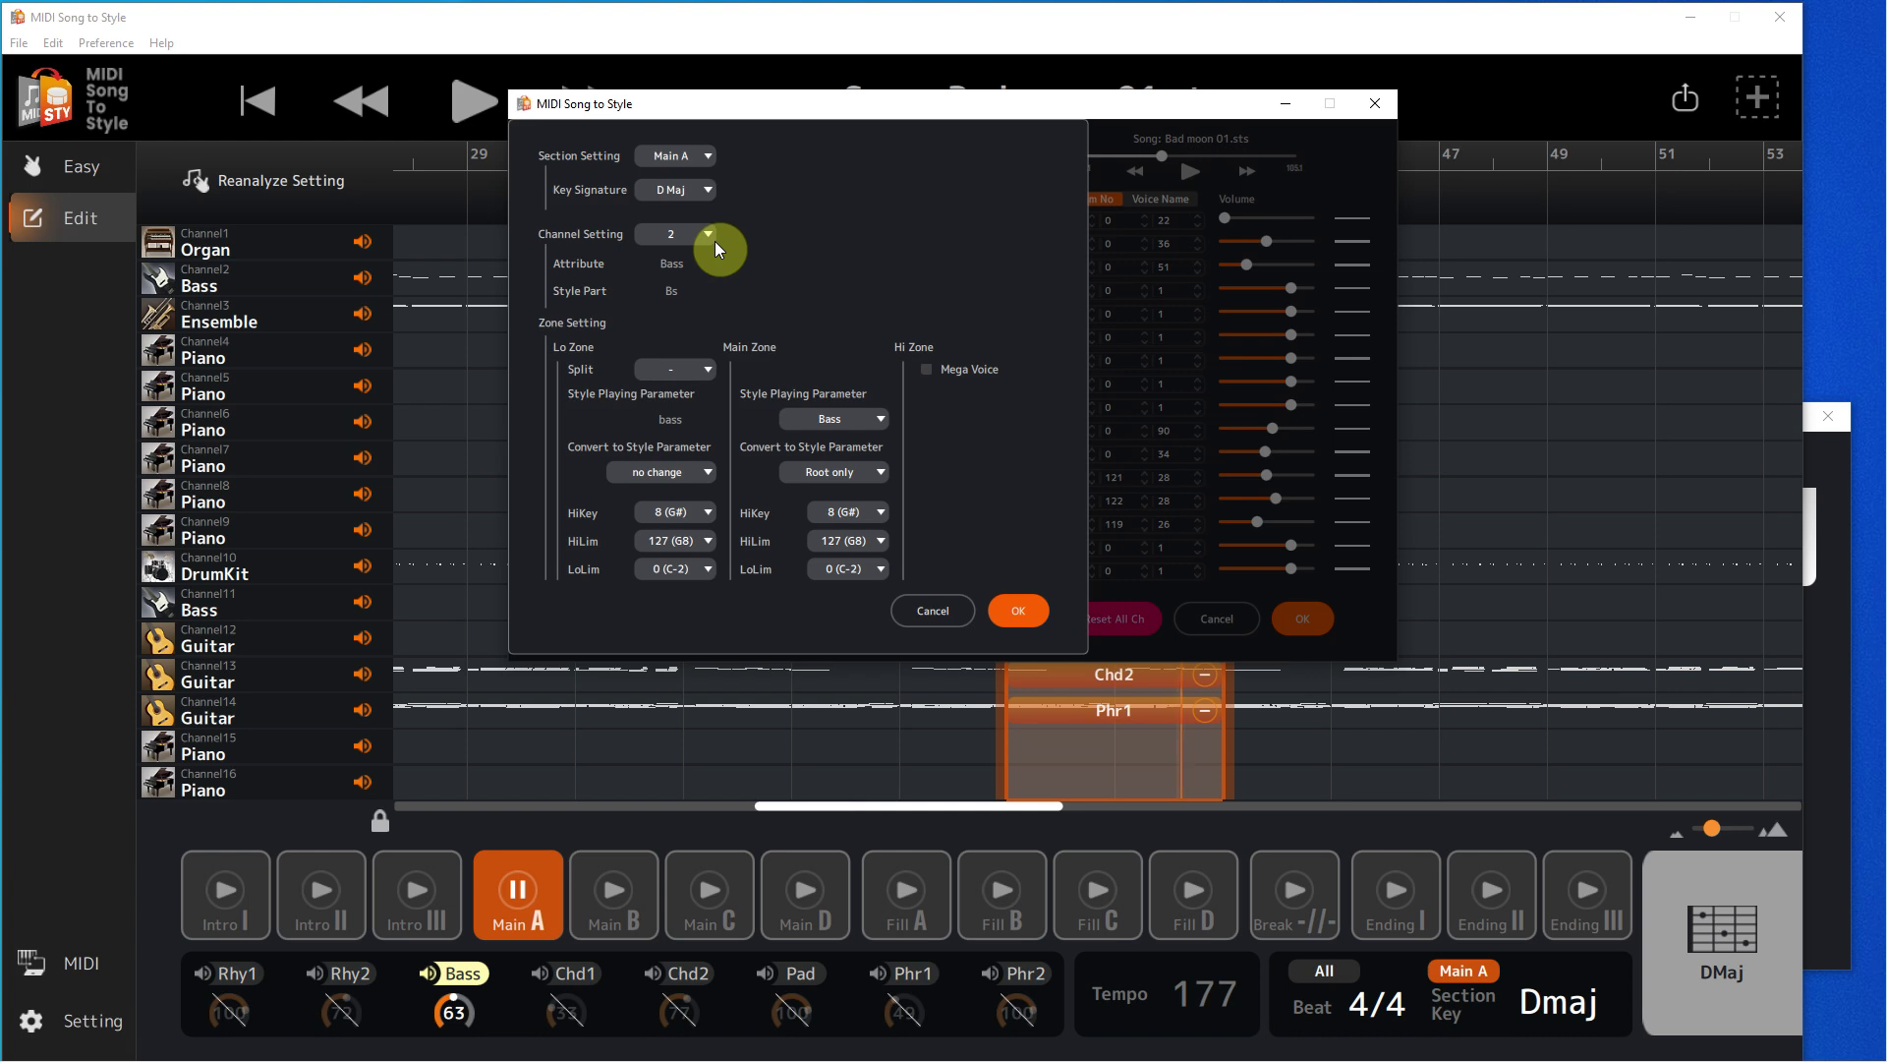
click(882, 474)
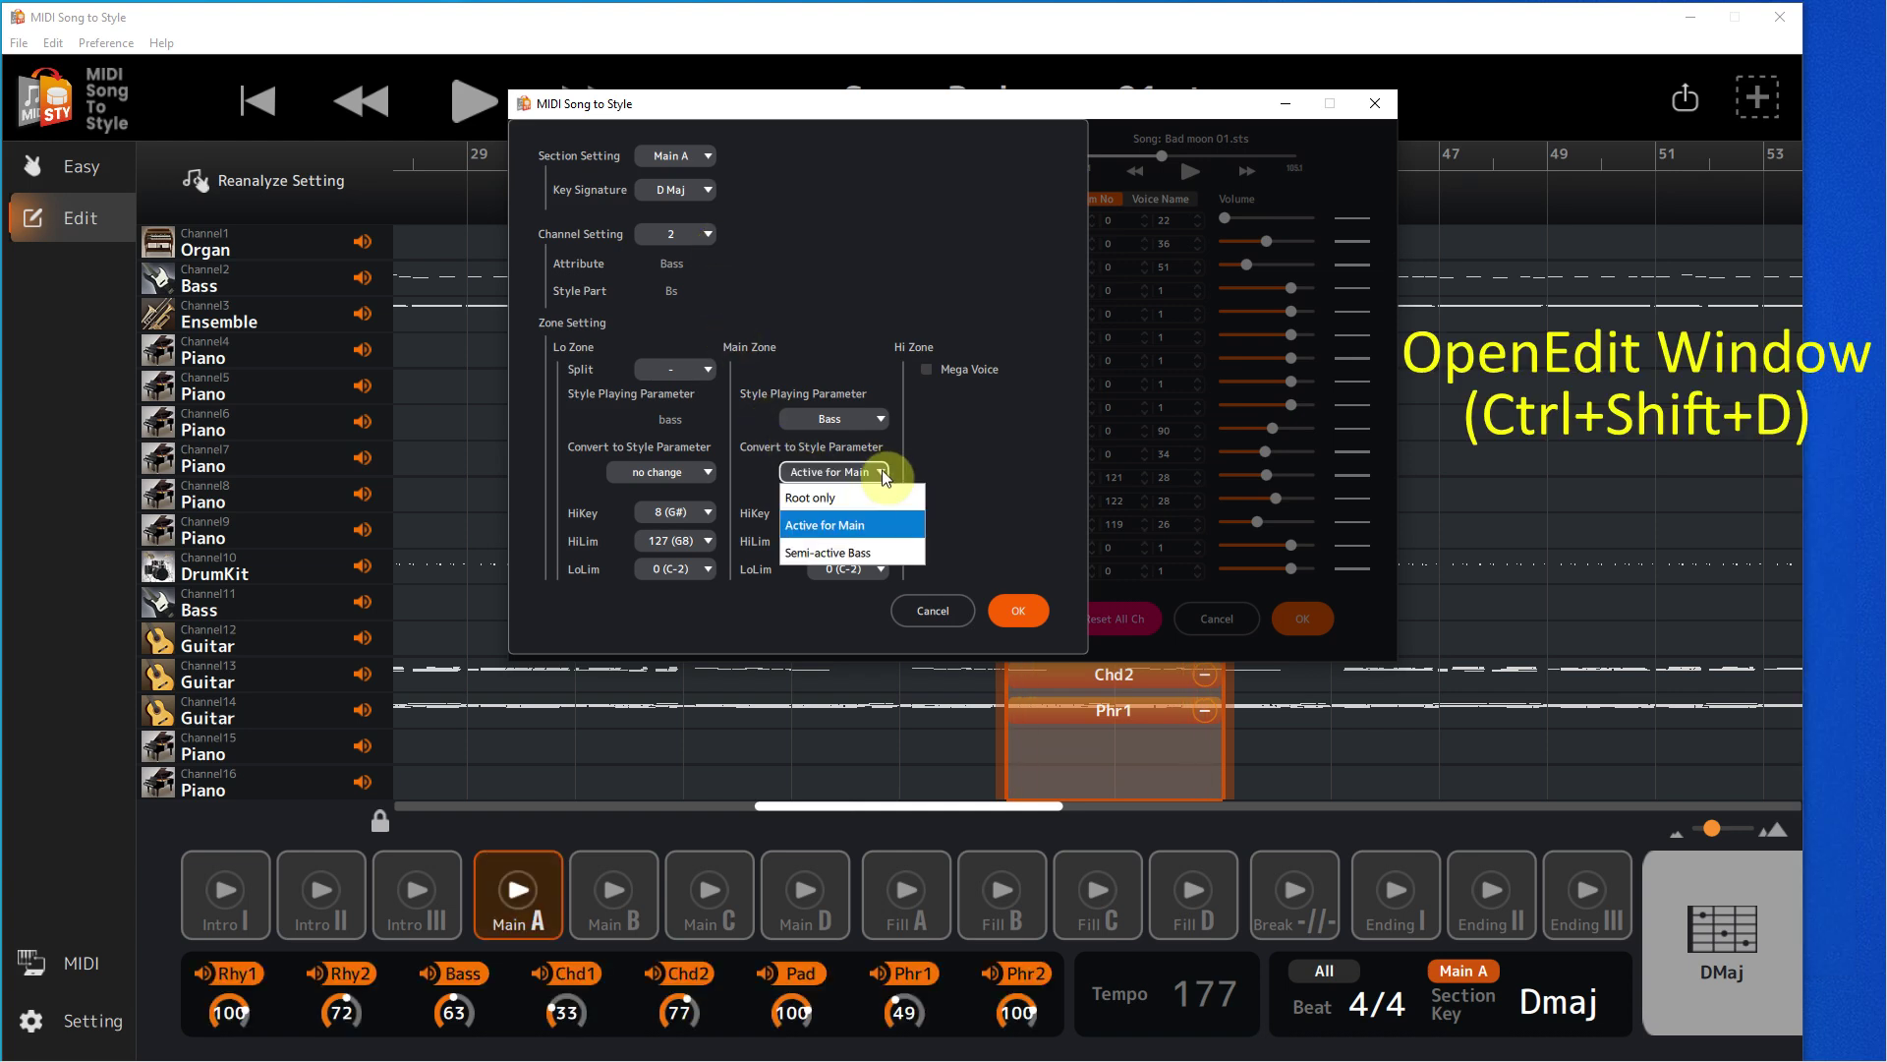
click(853, 562)
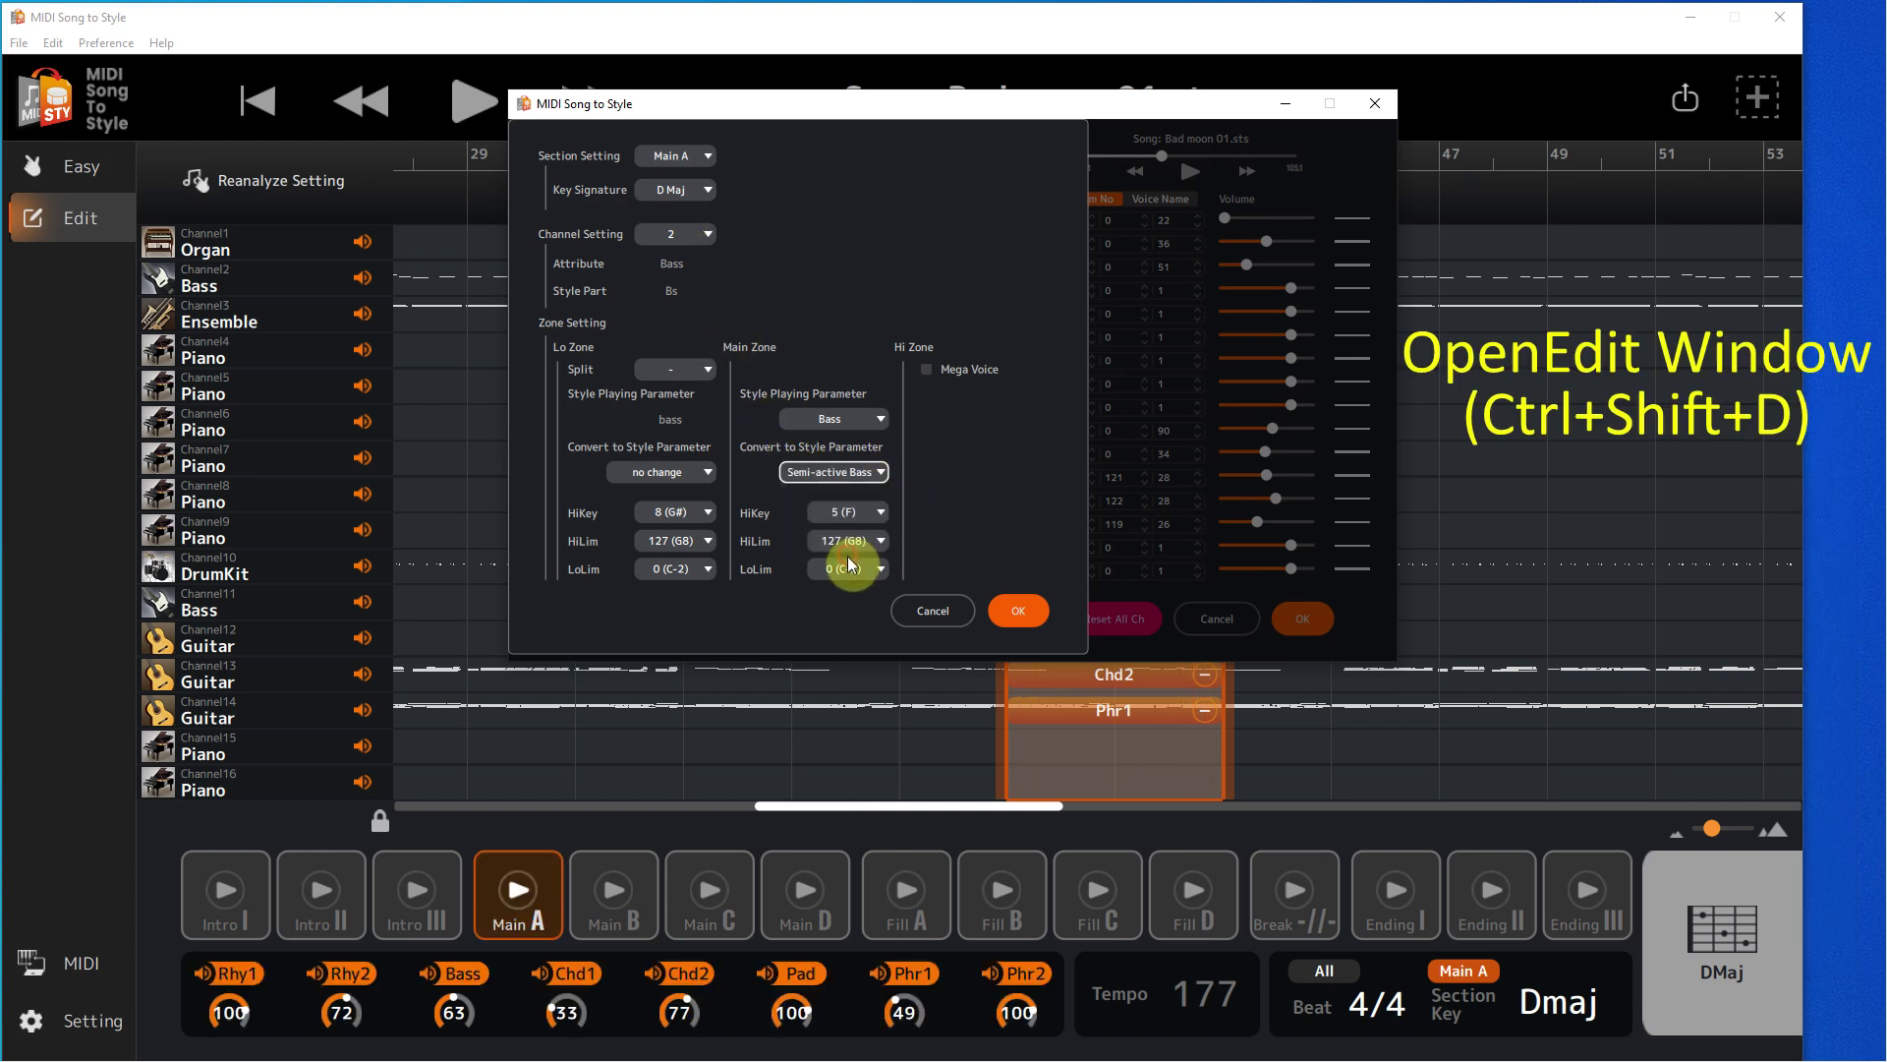
click(1019, 613)
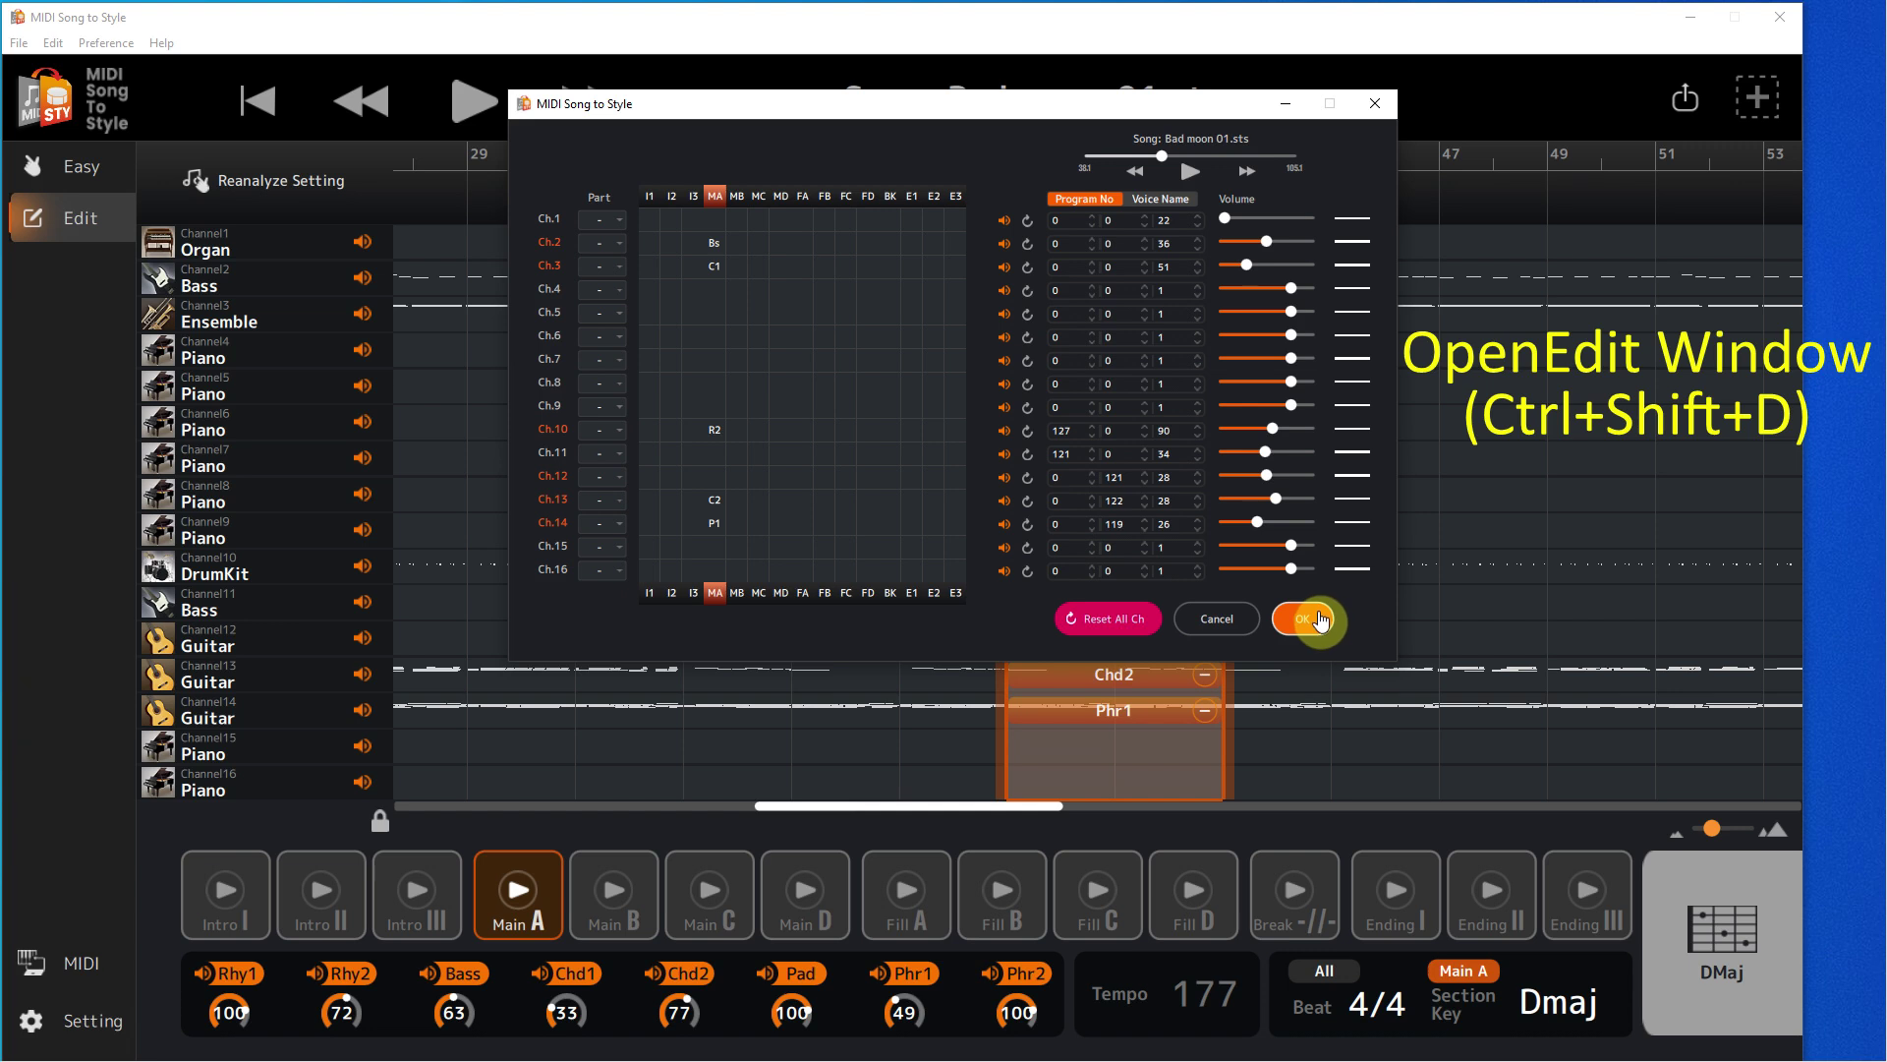
click(505, 893)
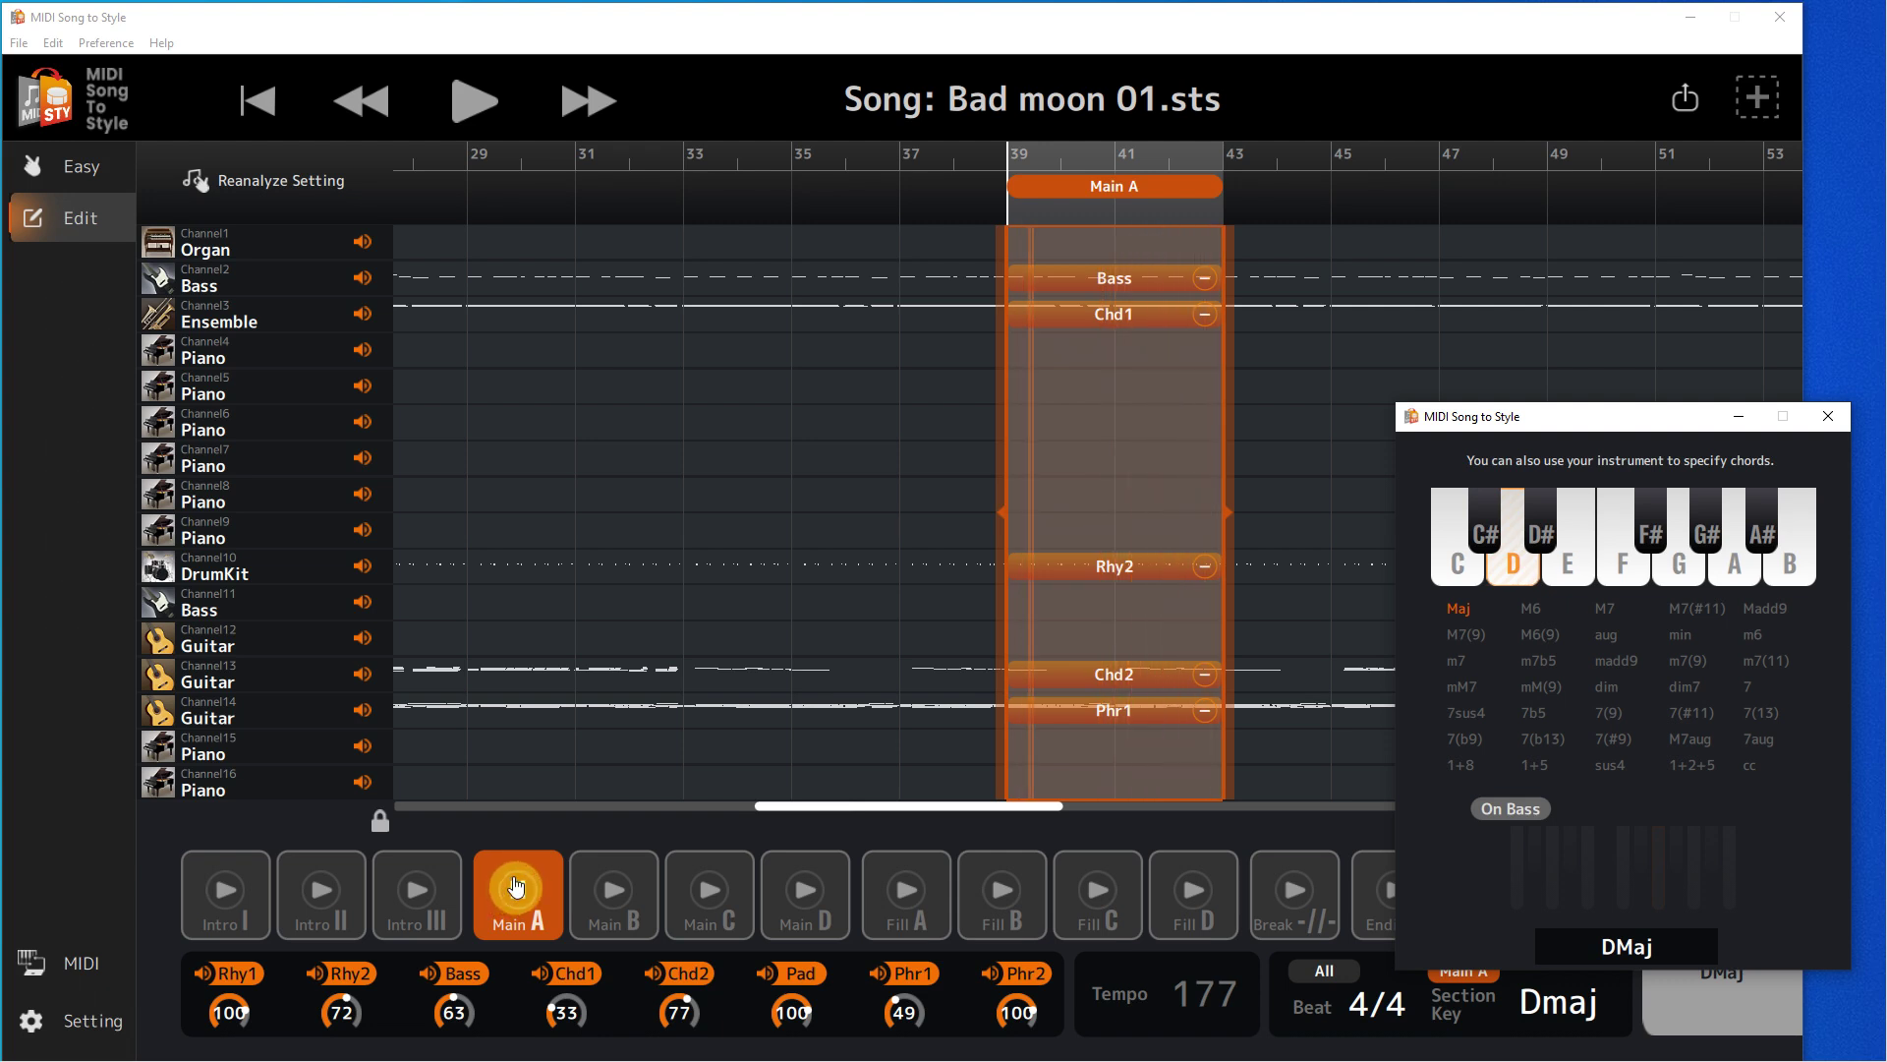
Switch the chord root to G so Main A plays over GMaj
click(1683, 576)
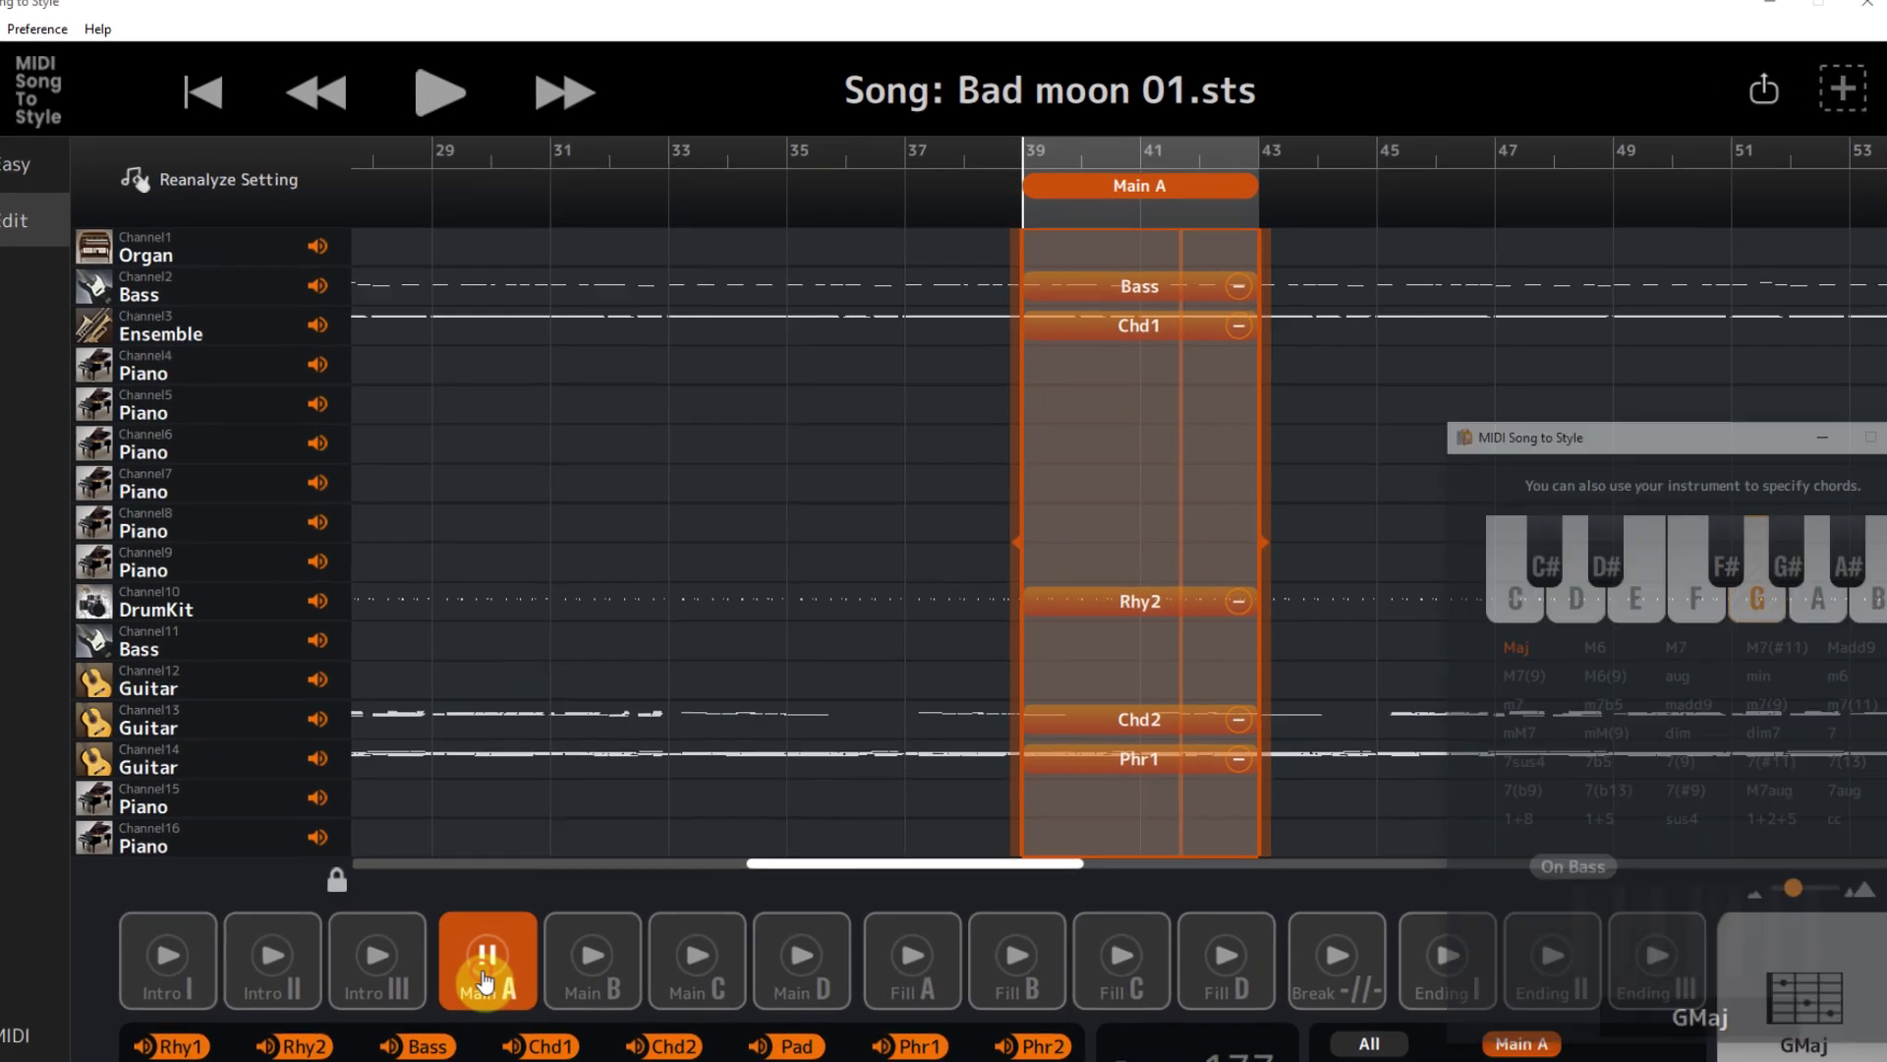
Change the Ch.2 Bs Main Zone HiKey from 5 (F) to 7 (G)
double_click(484, 980)
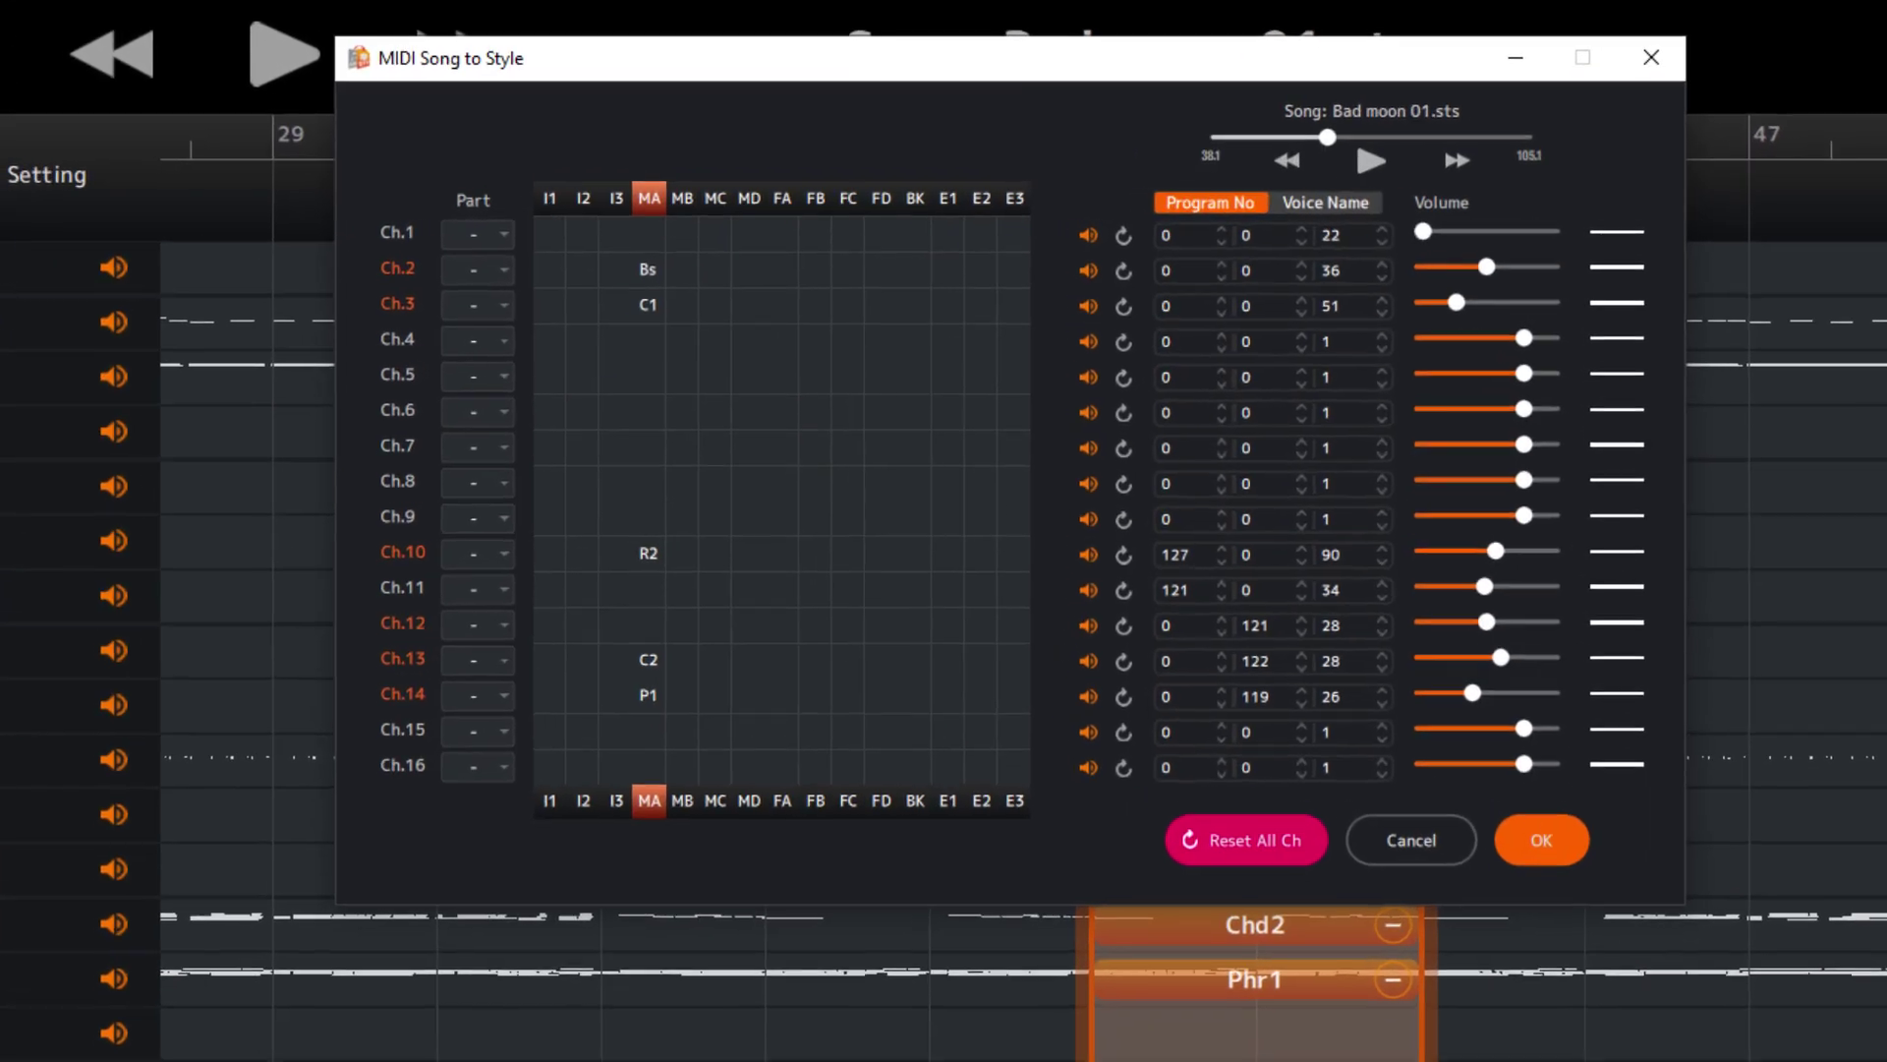
double_click(648, 275)
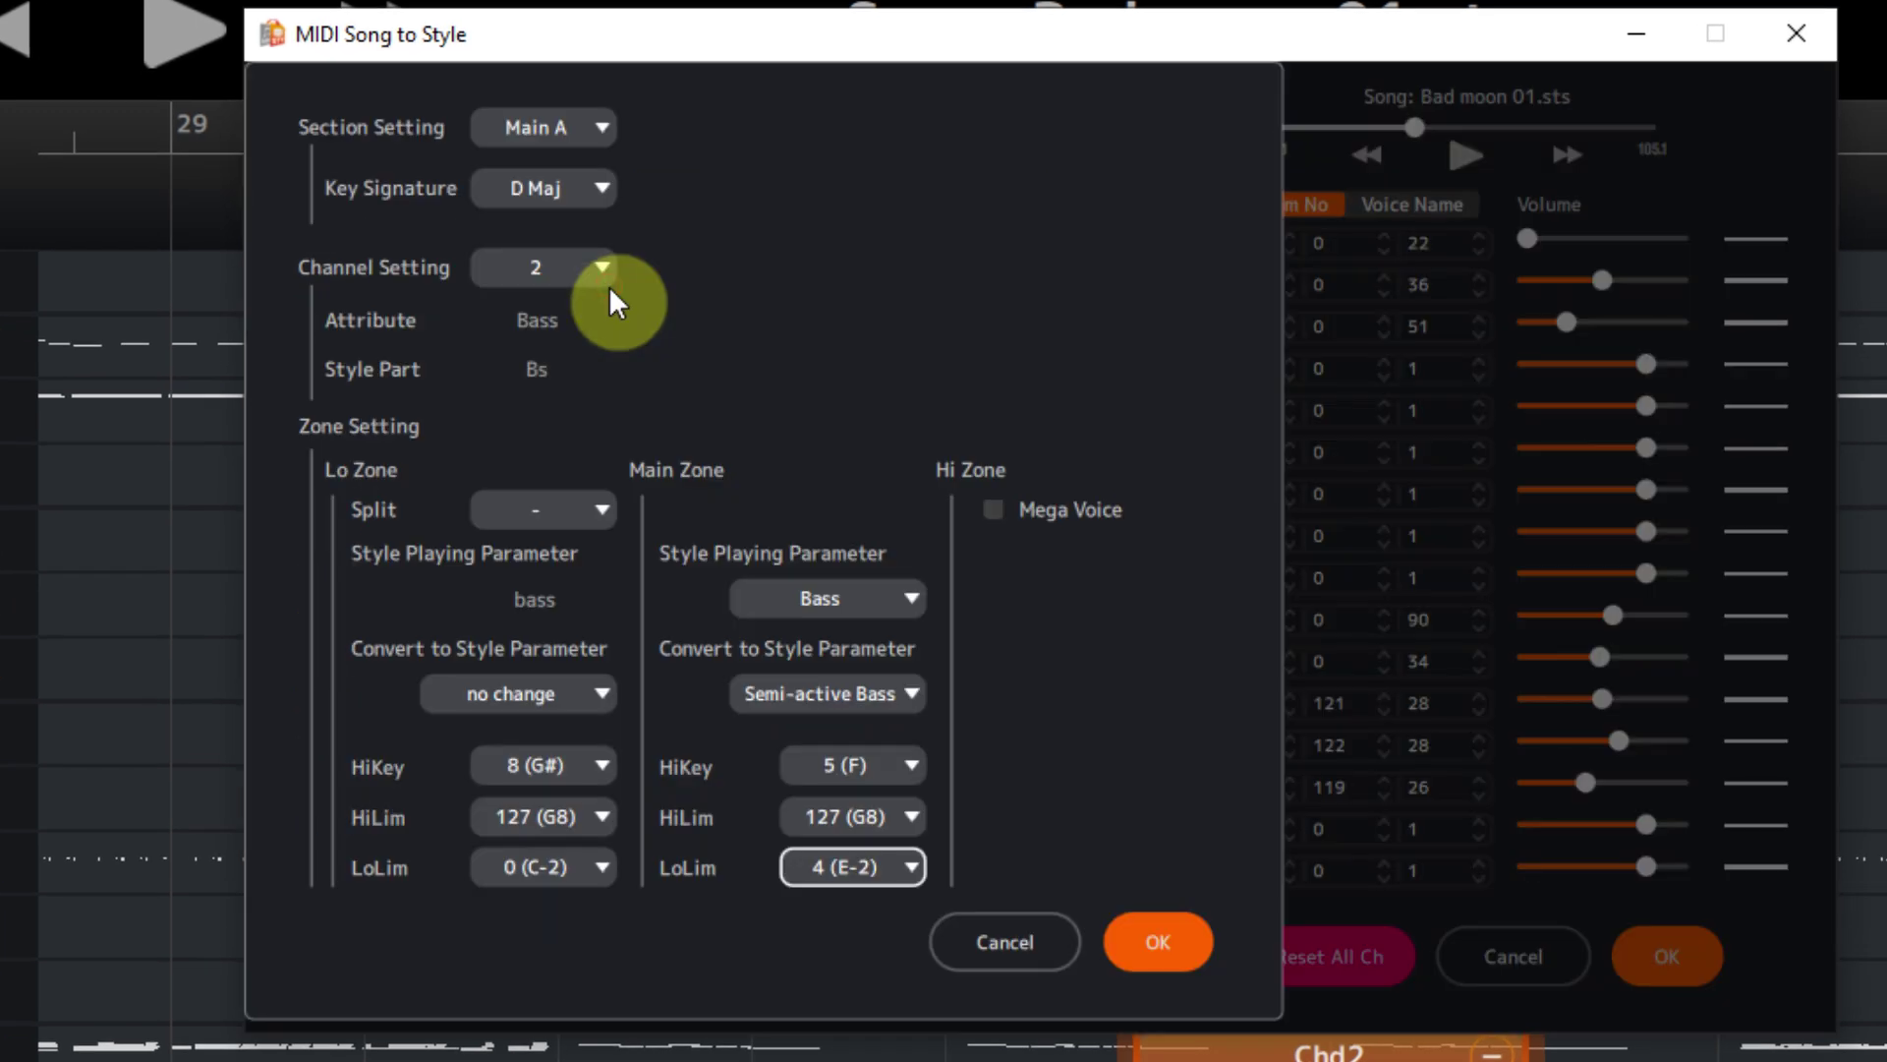
click(912, 767)
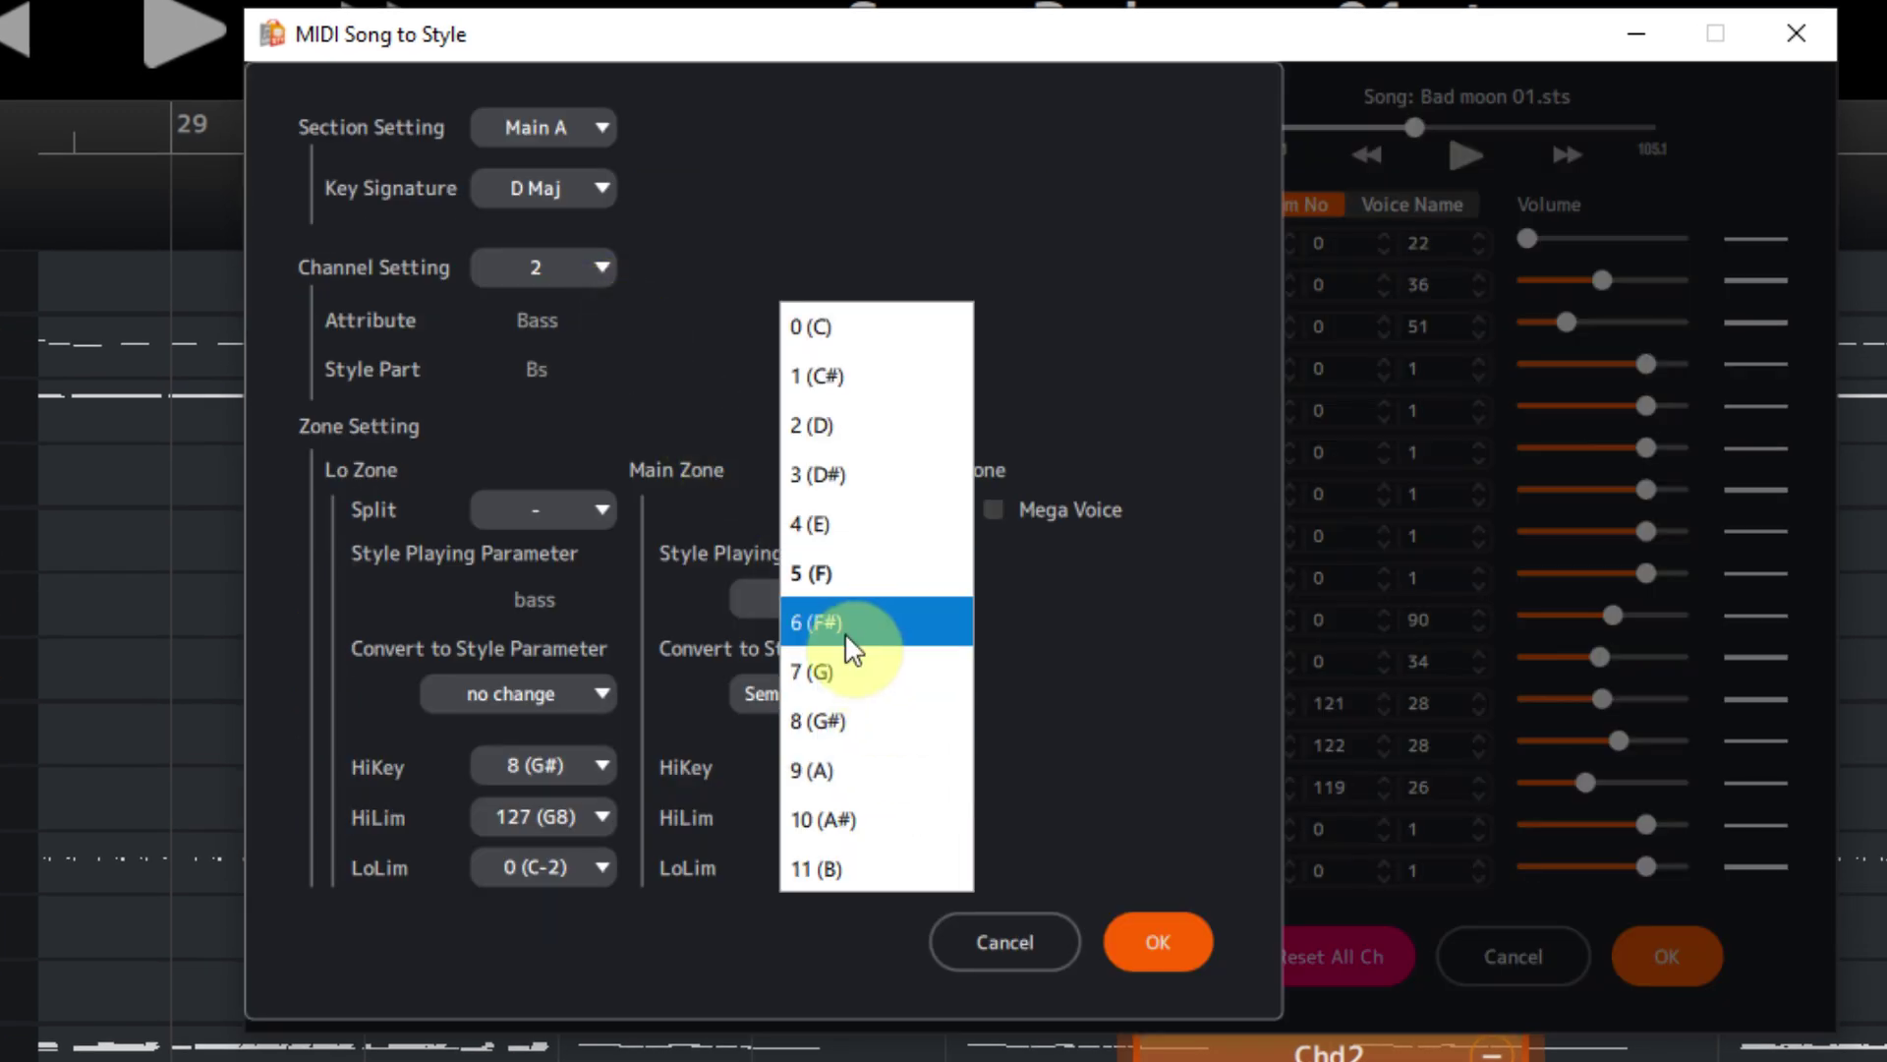
click(841, 670)
click(1155, 946)
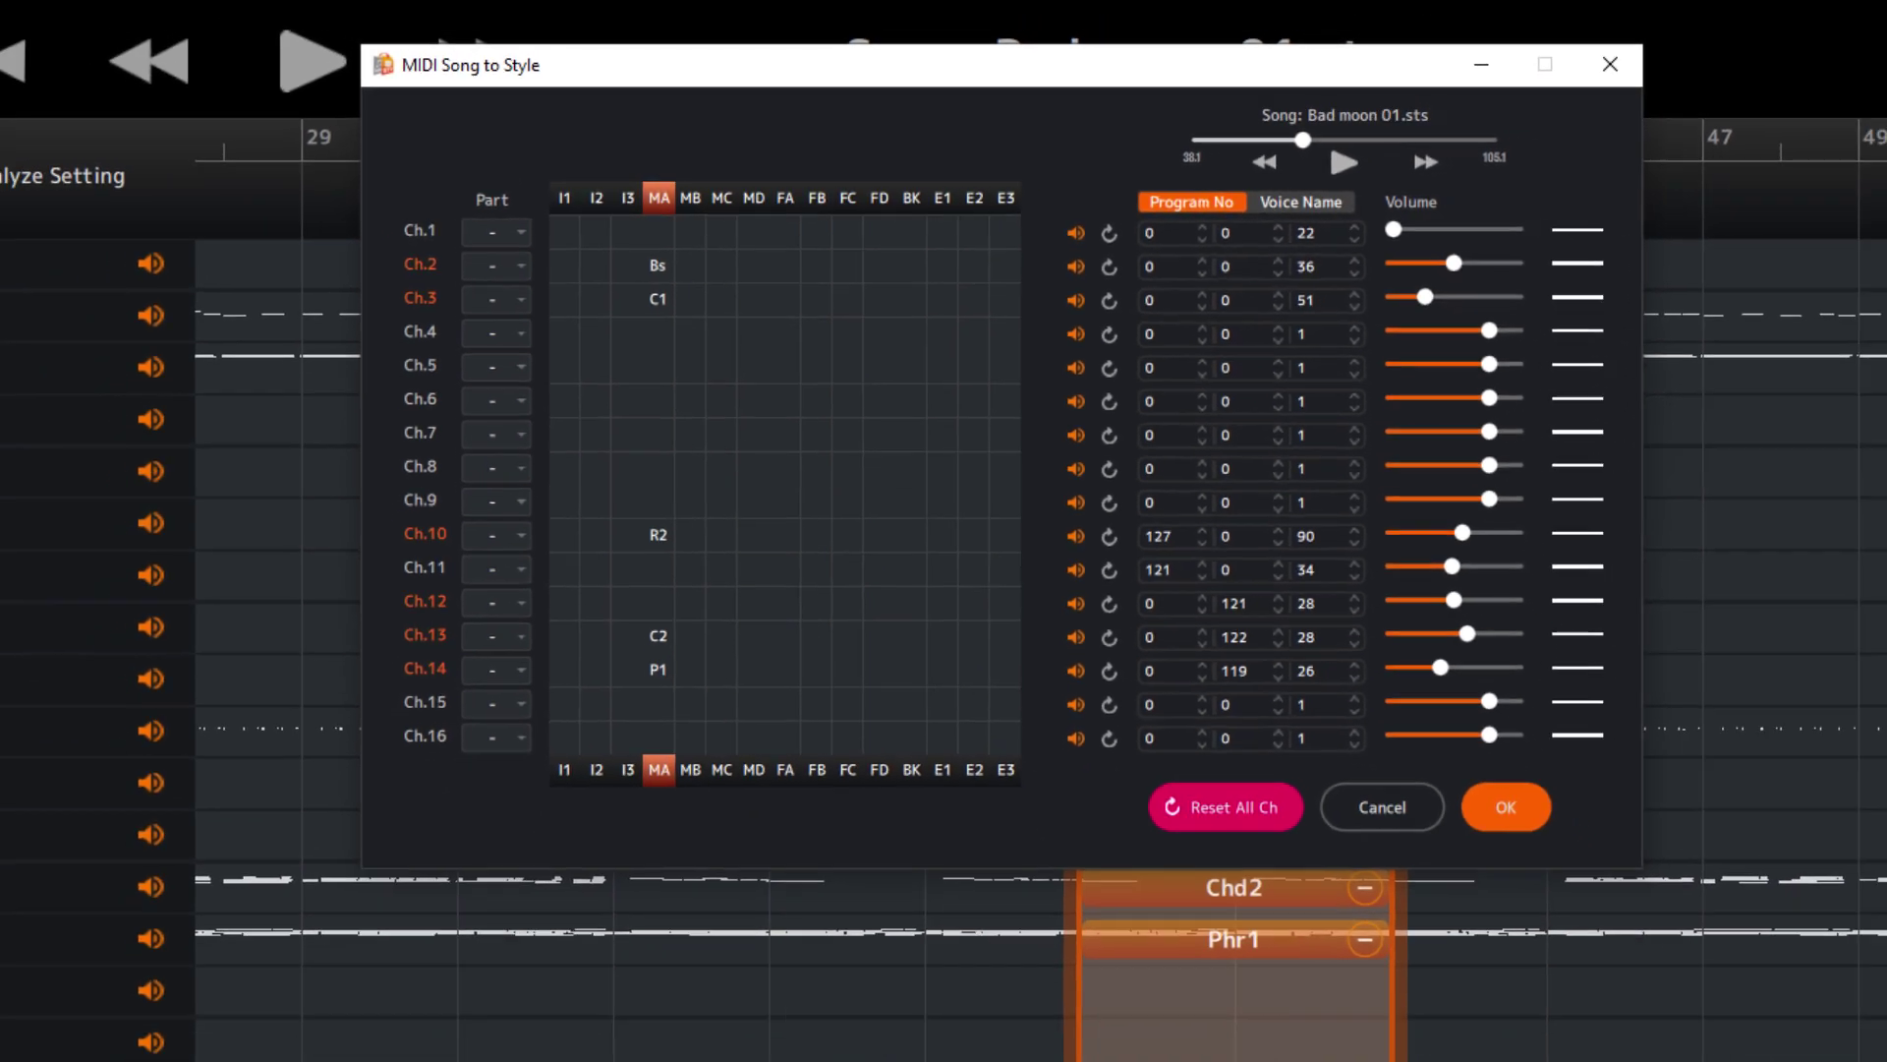
click(454, 1042)
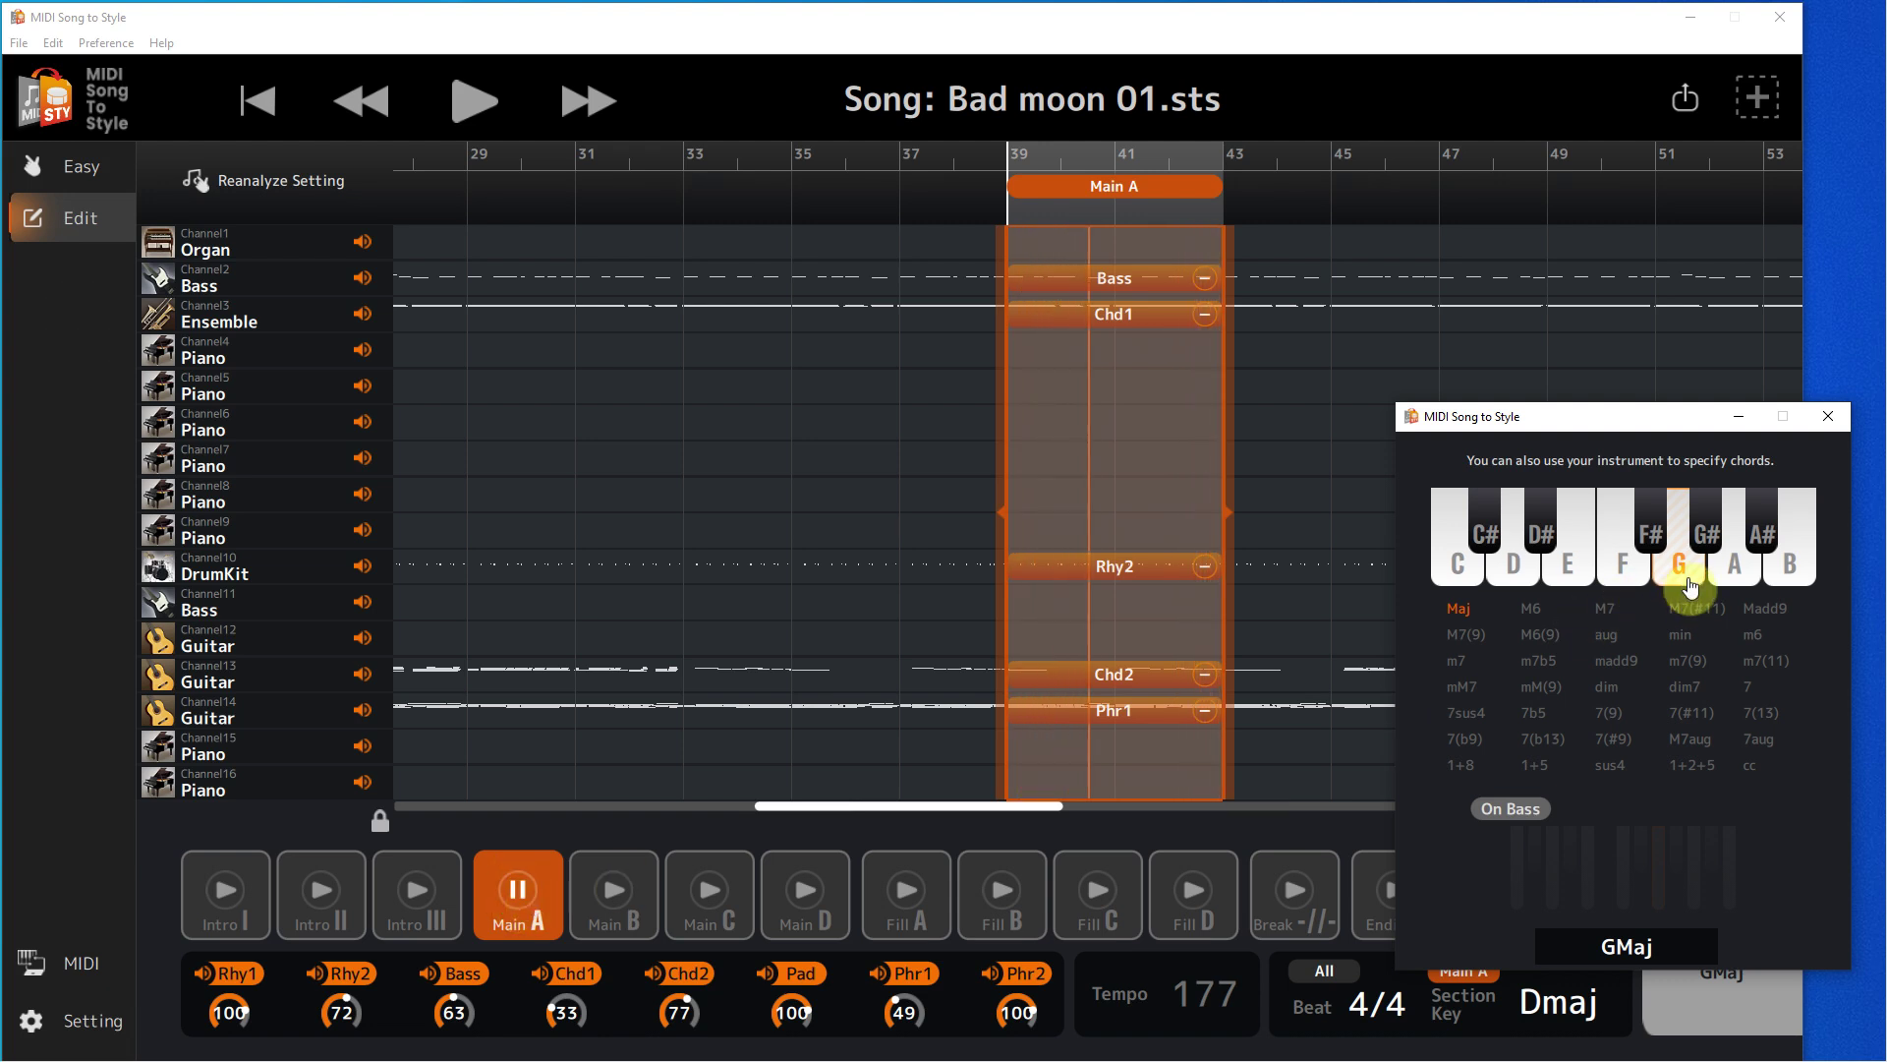
Return the chord to D major, stop Main A, and play the whole song from the current position
click(1513, 570)
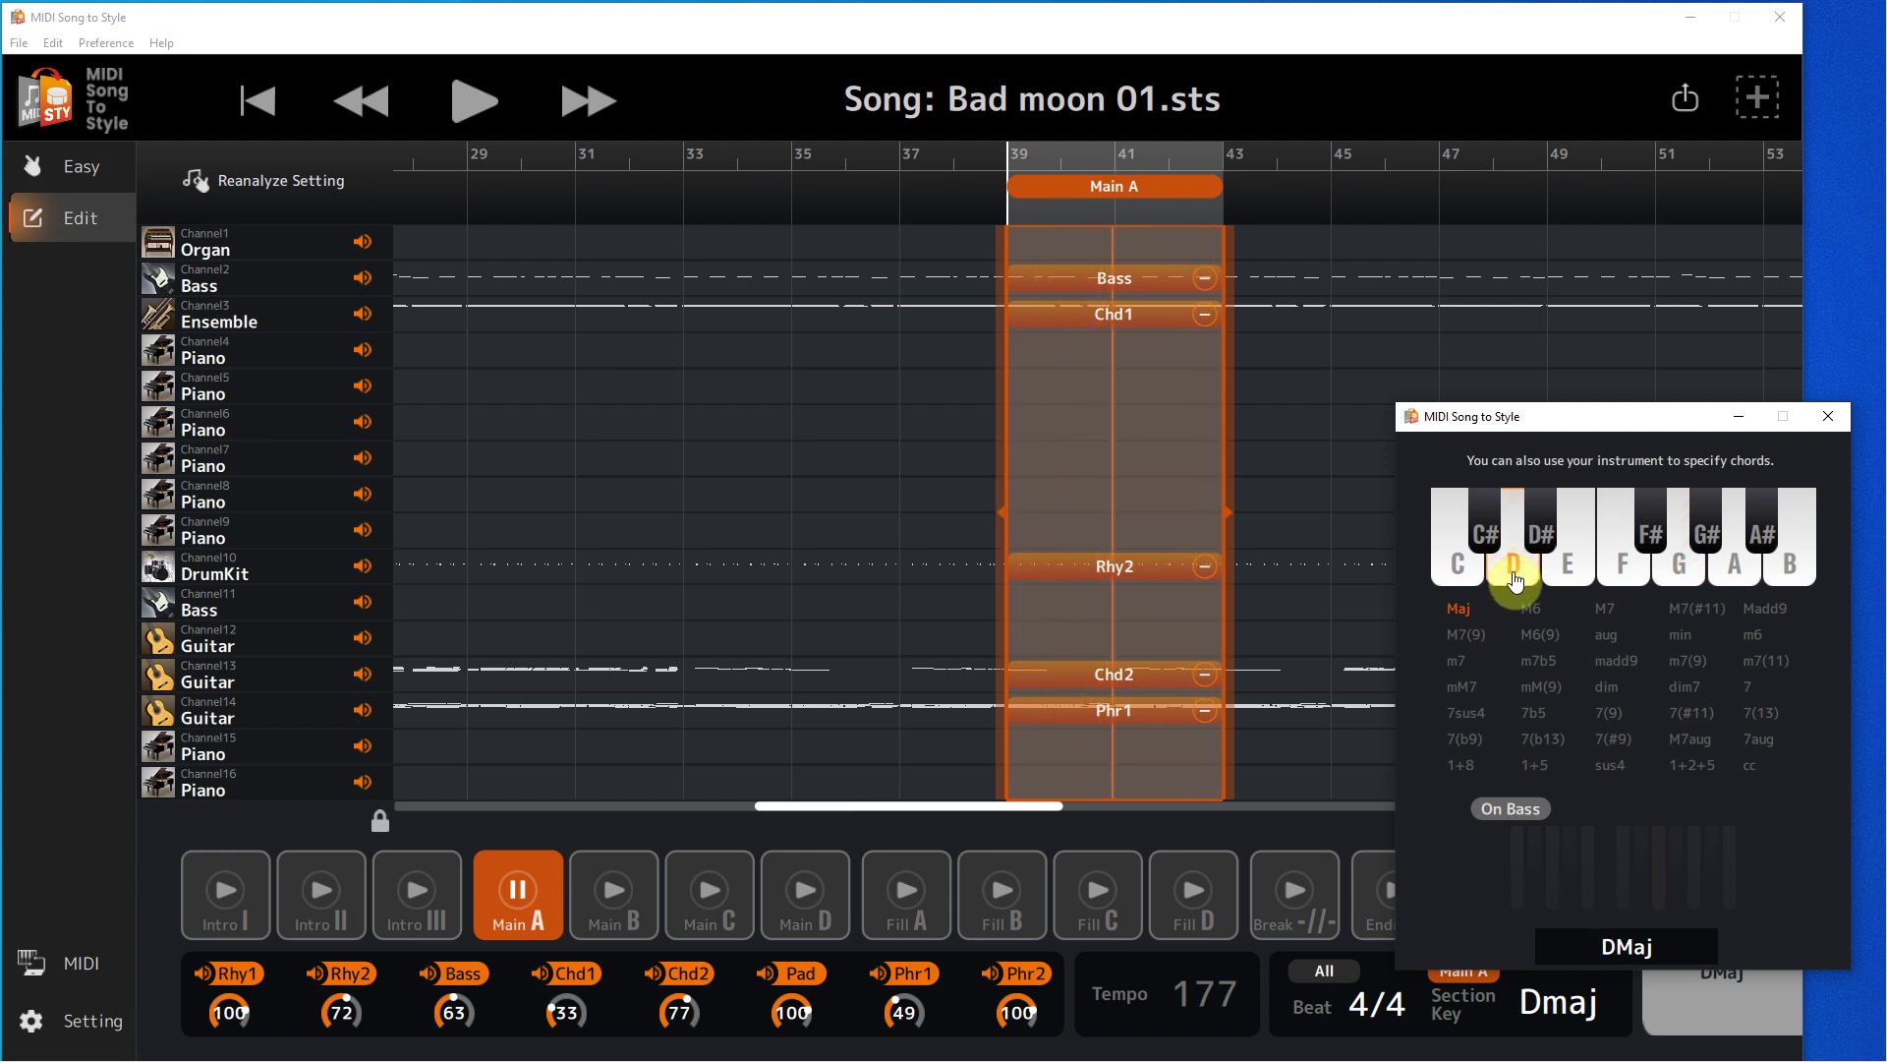
click(499, 904)
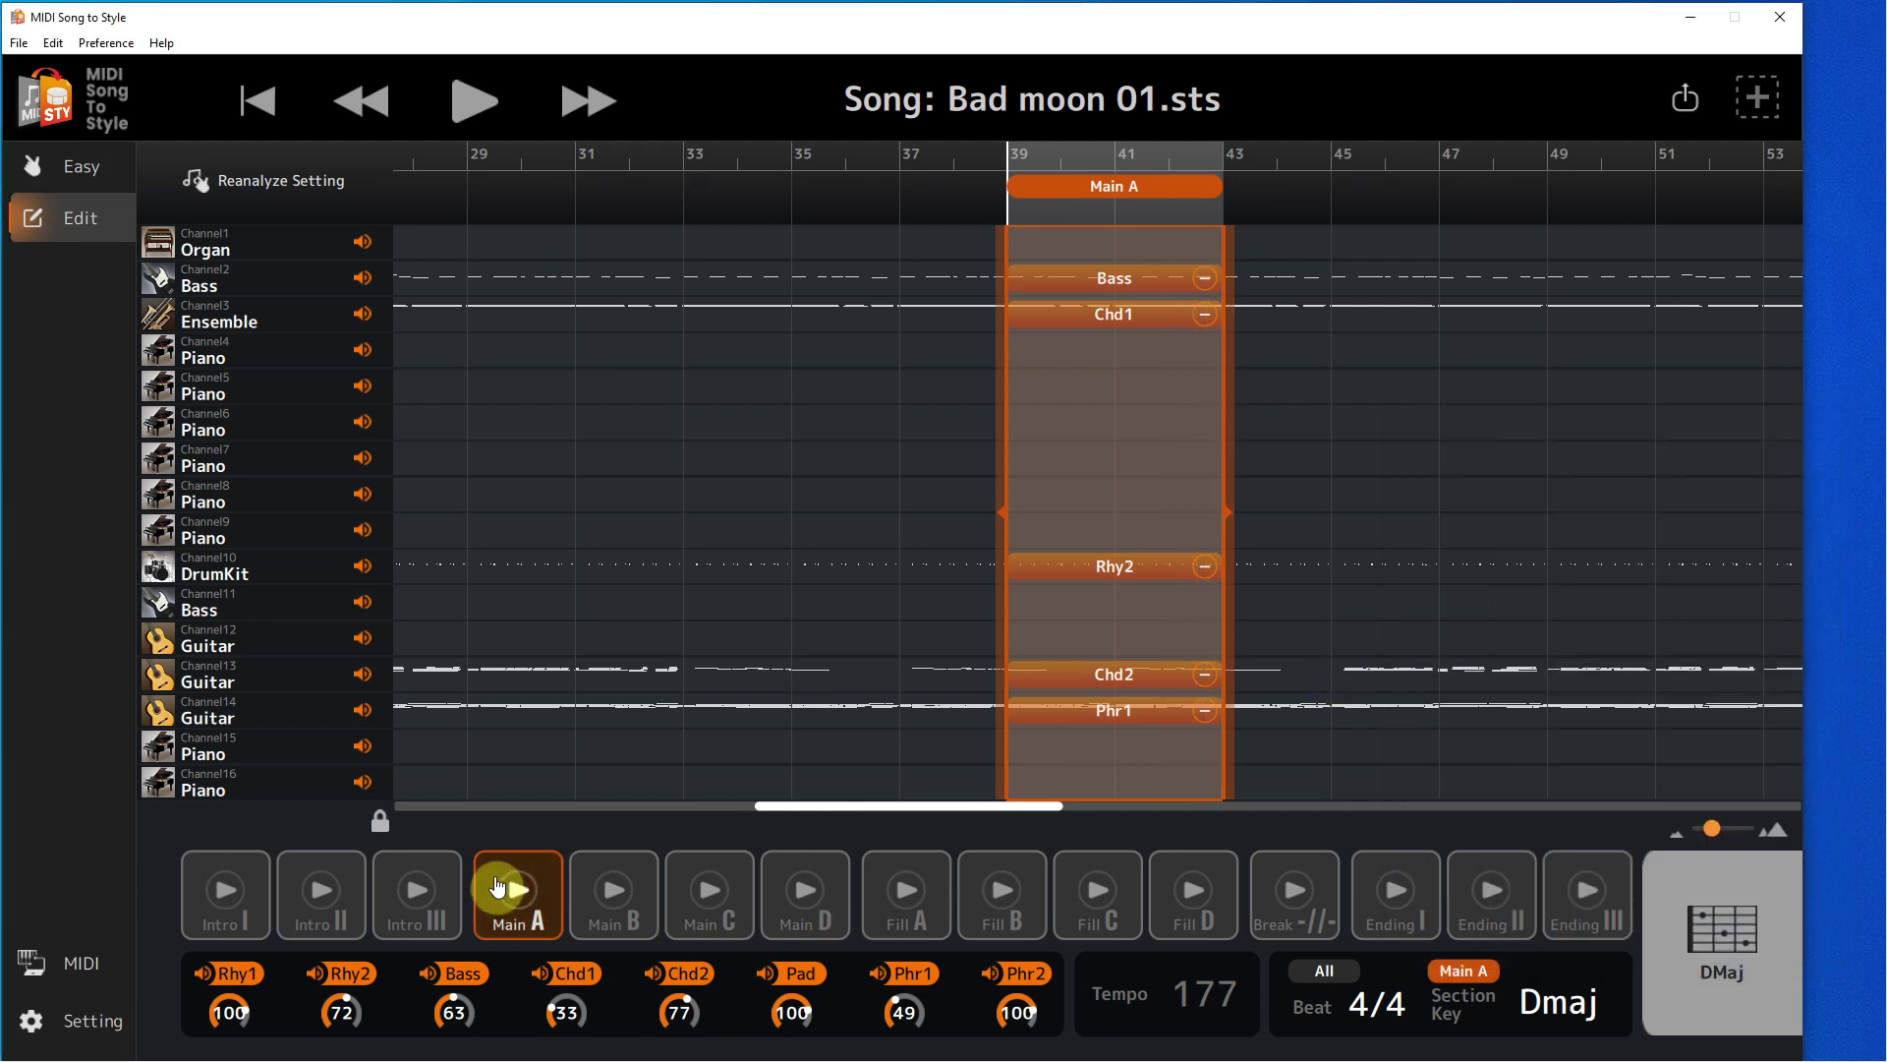
click(472, 100)
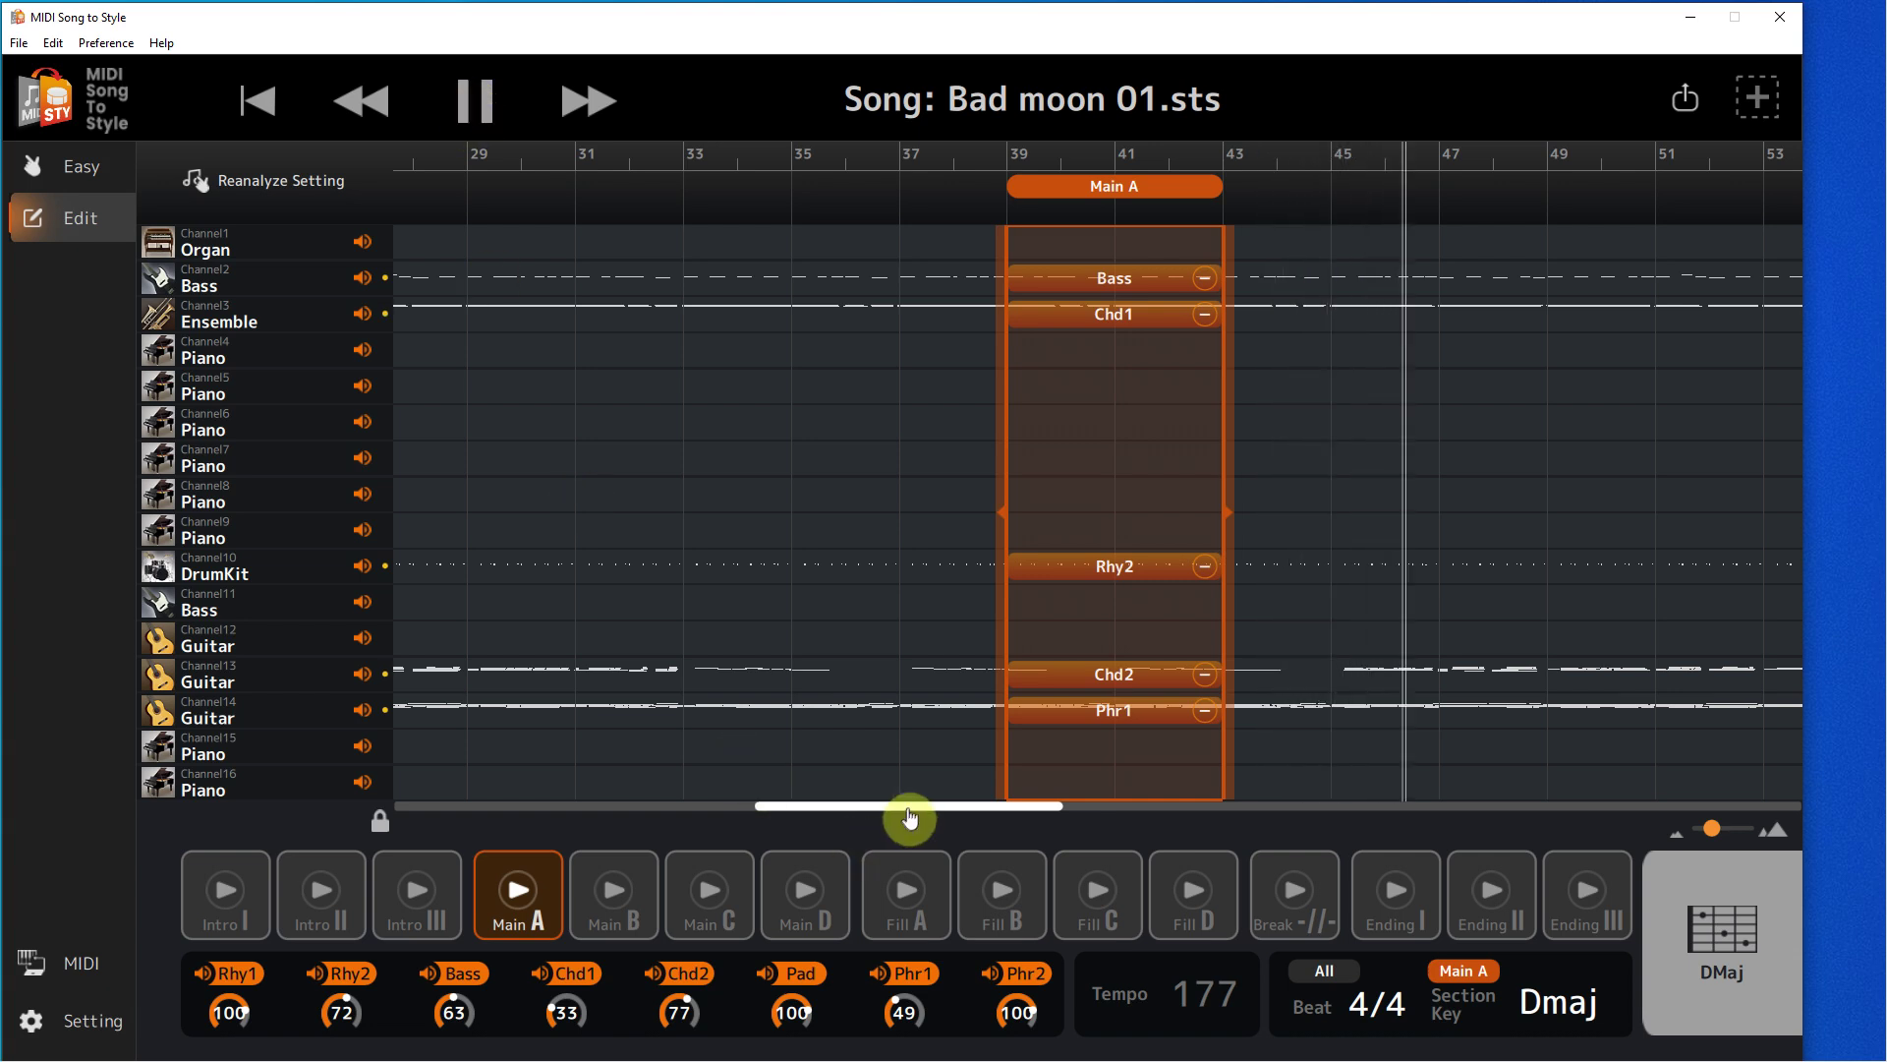
Scroll the timeline, jump to bar 47 and select bars 47–51
drag(906, 812, 1089, 814)
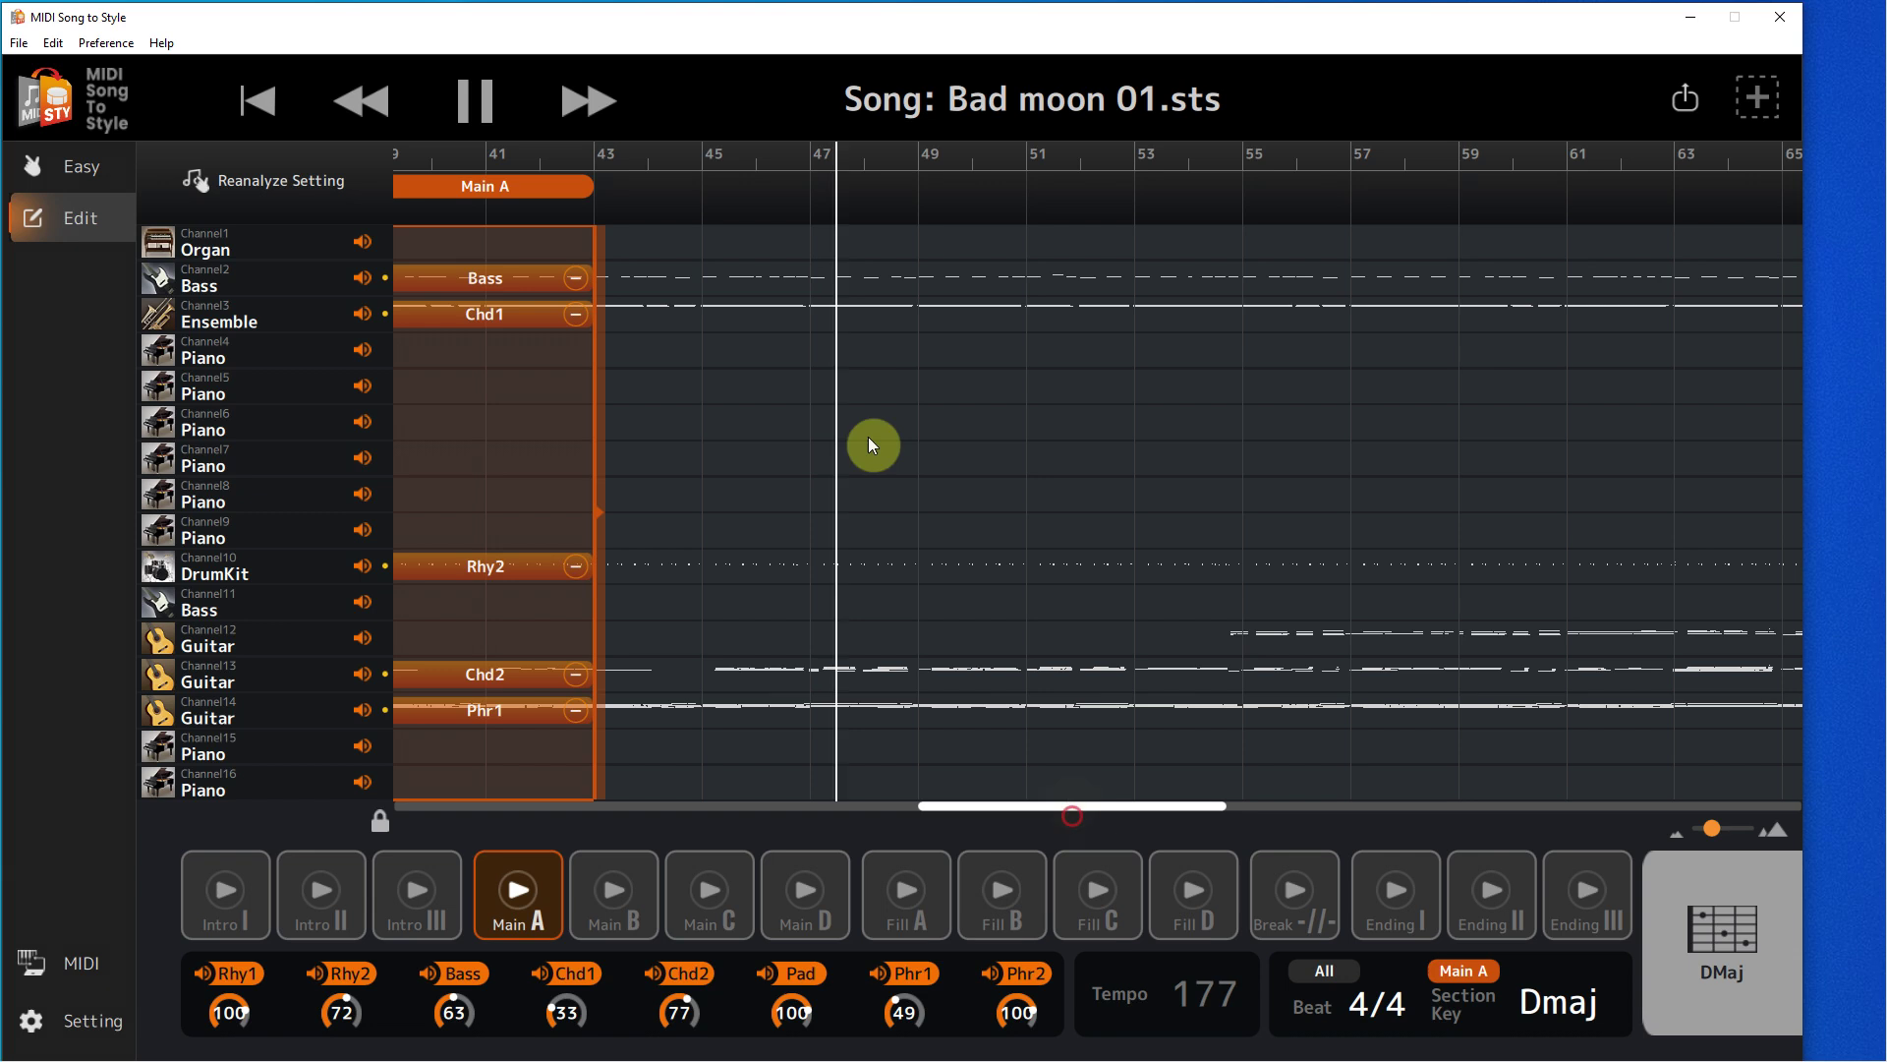
click(811, 192)
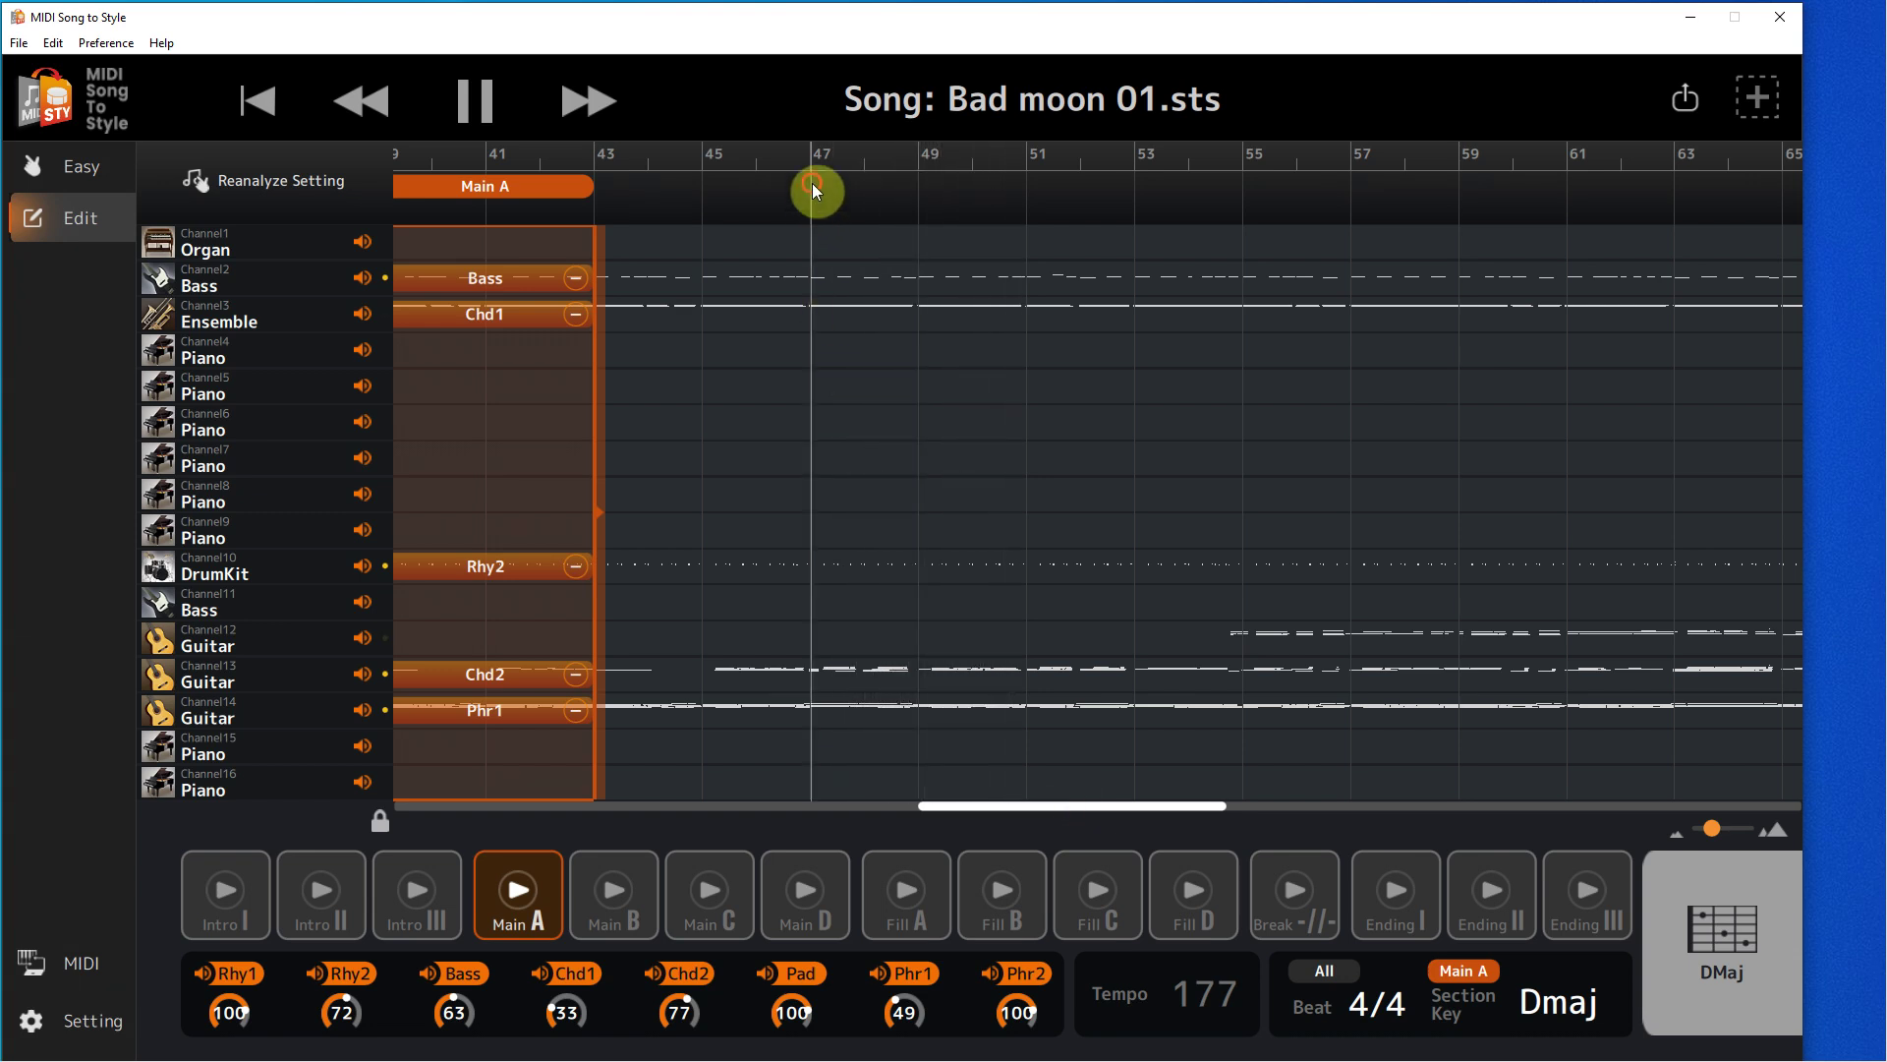
drag(812, 187, 999, 185)
Assign bars 47–51 as Main B and play the new section
click(932, 211)
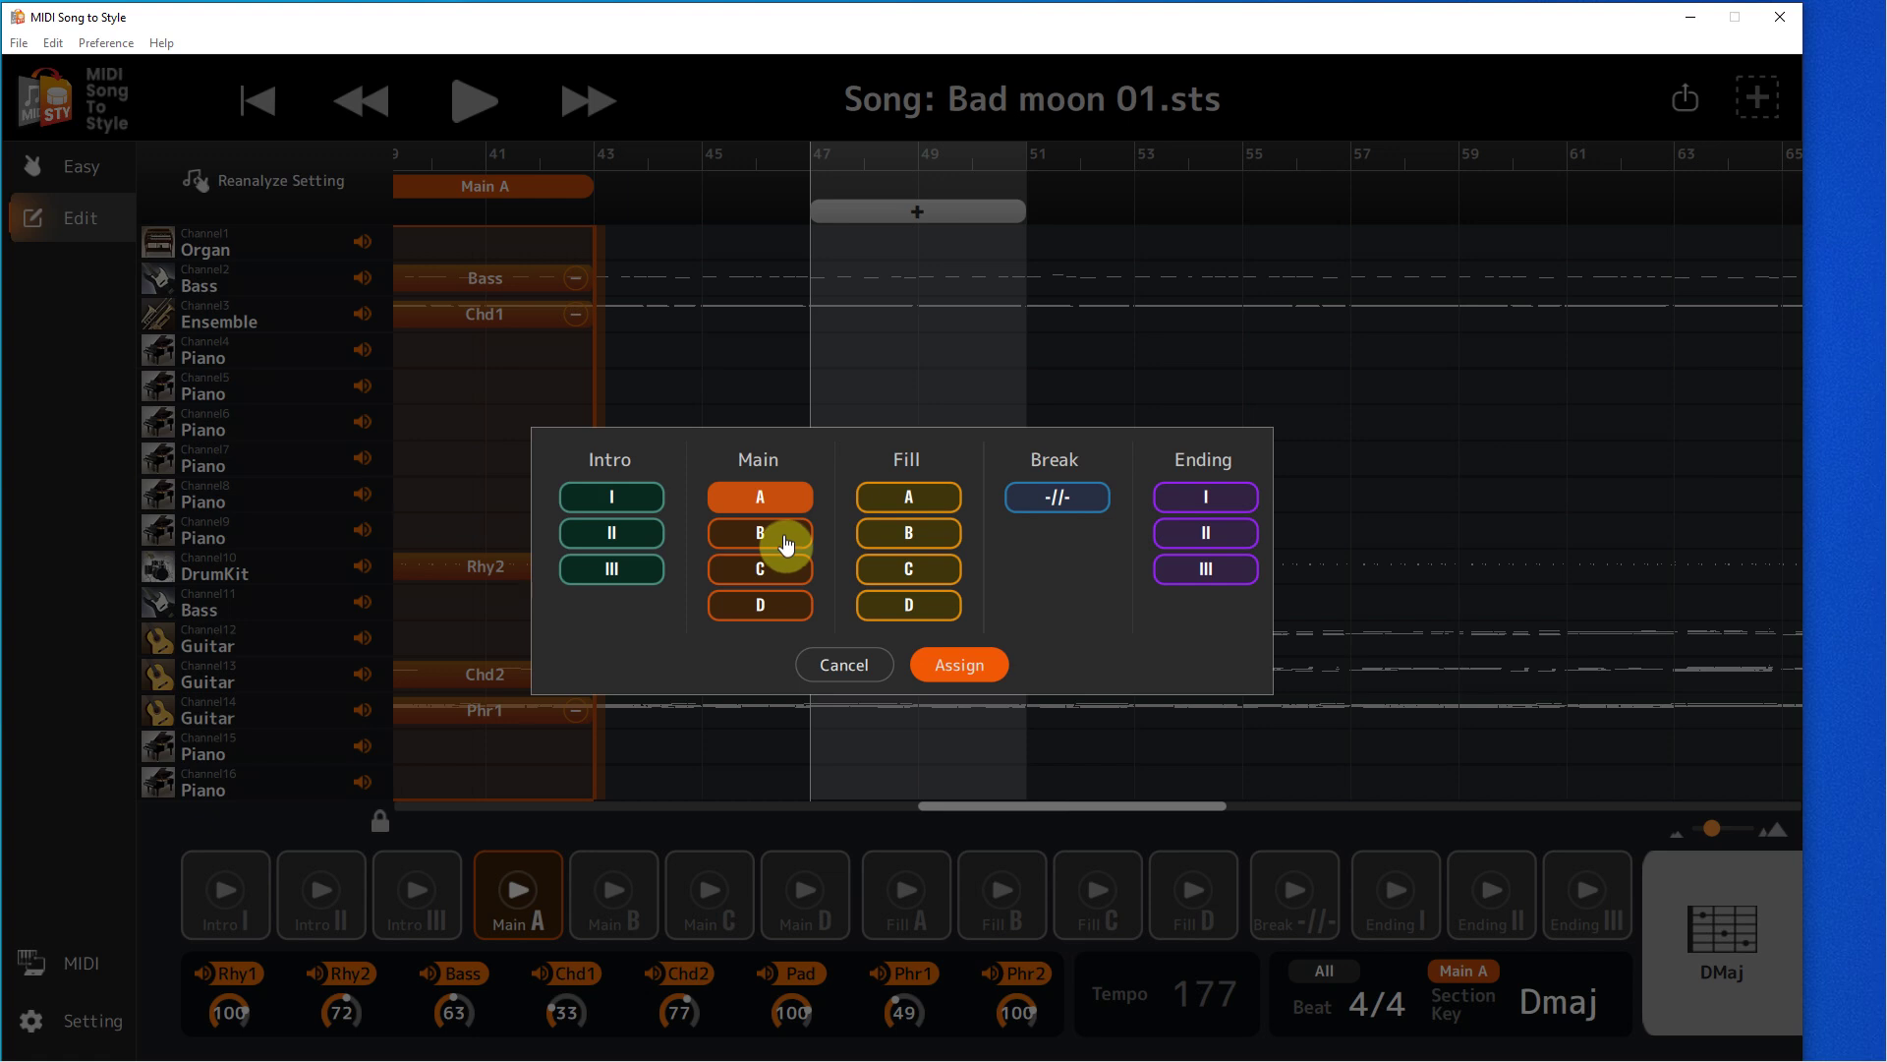
click(784, 540)
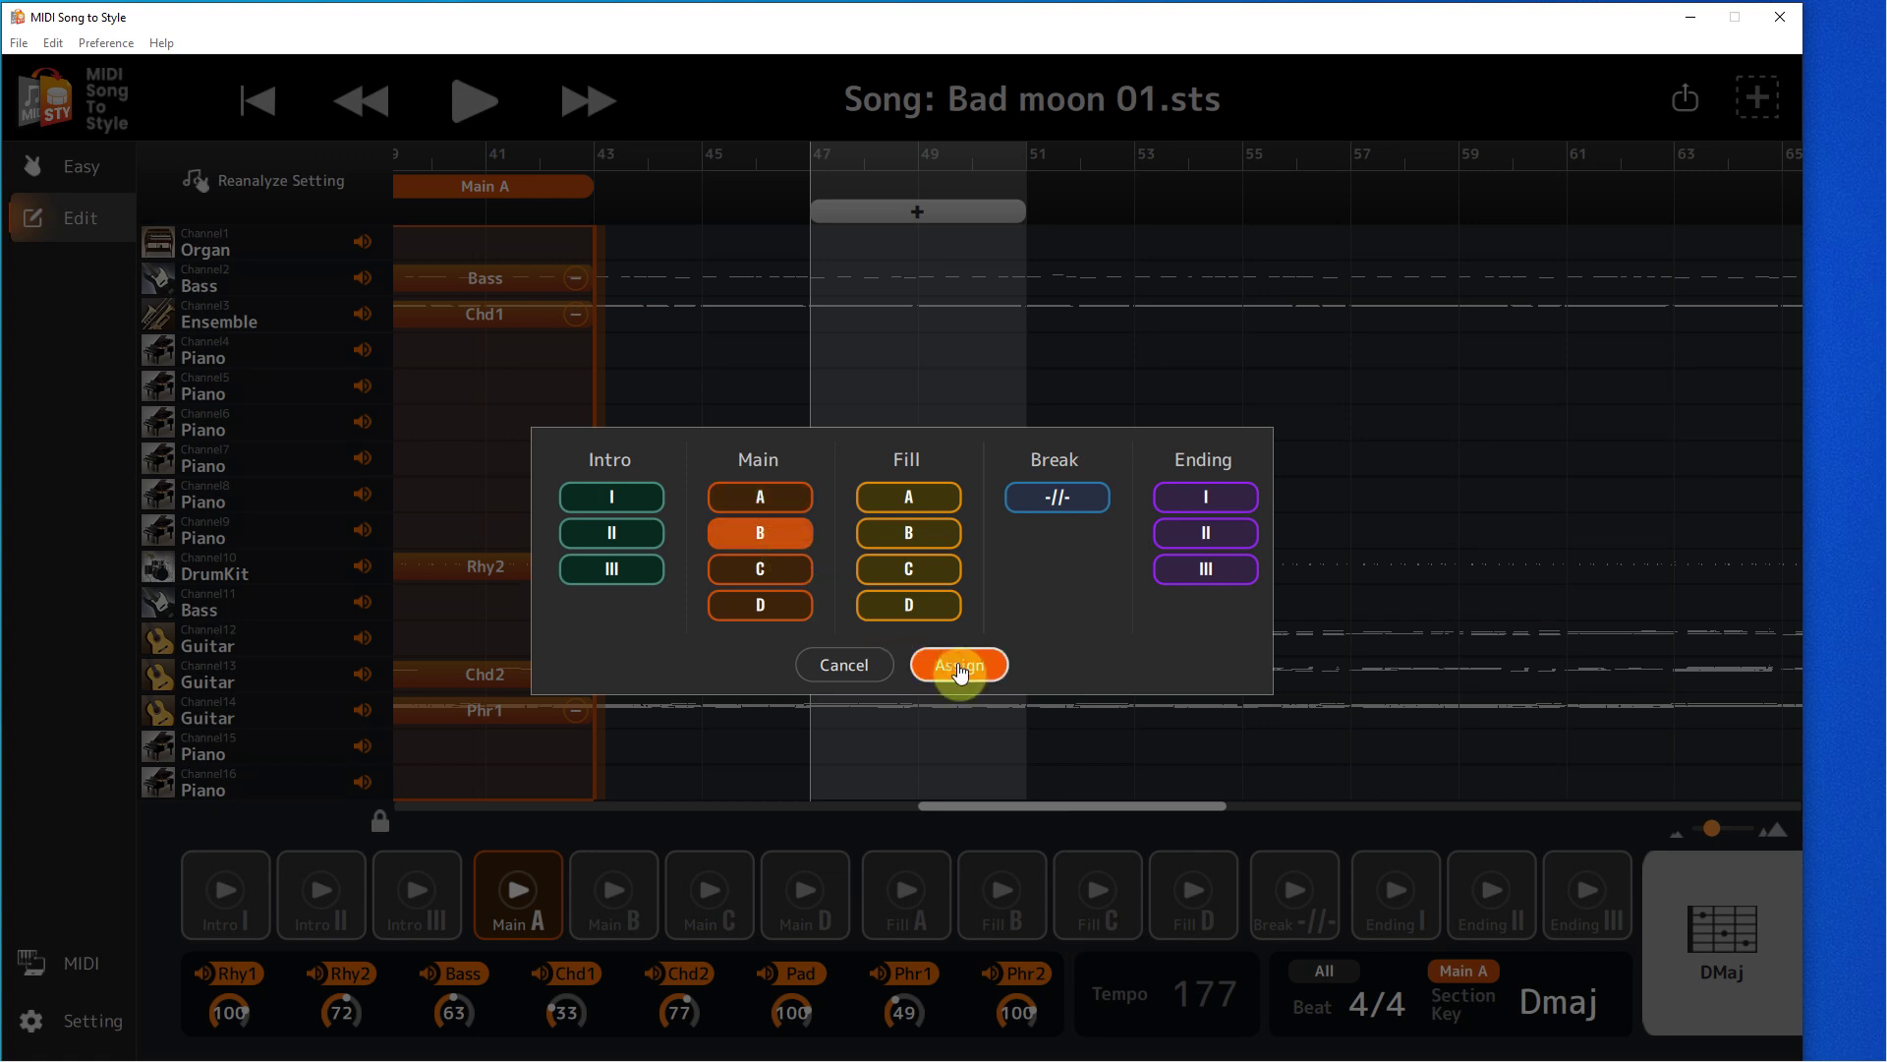
click(961, 667)
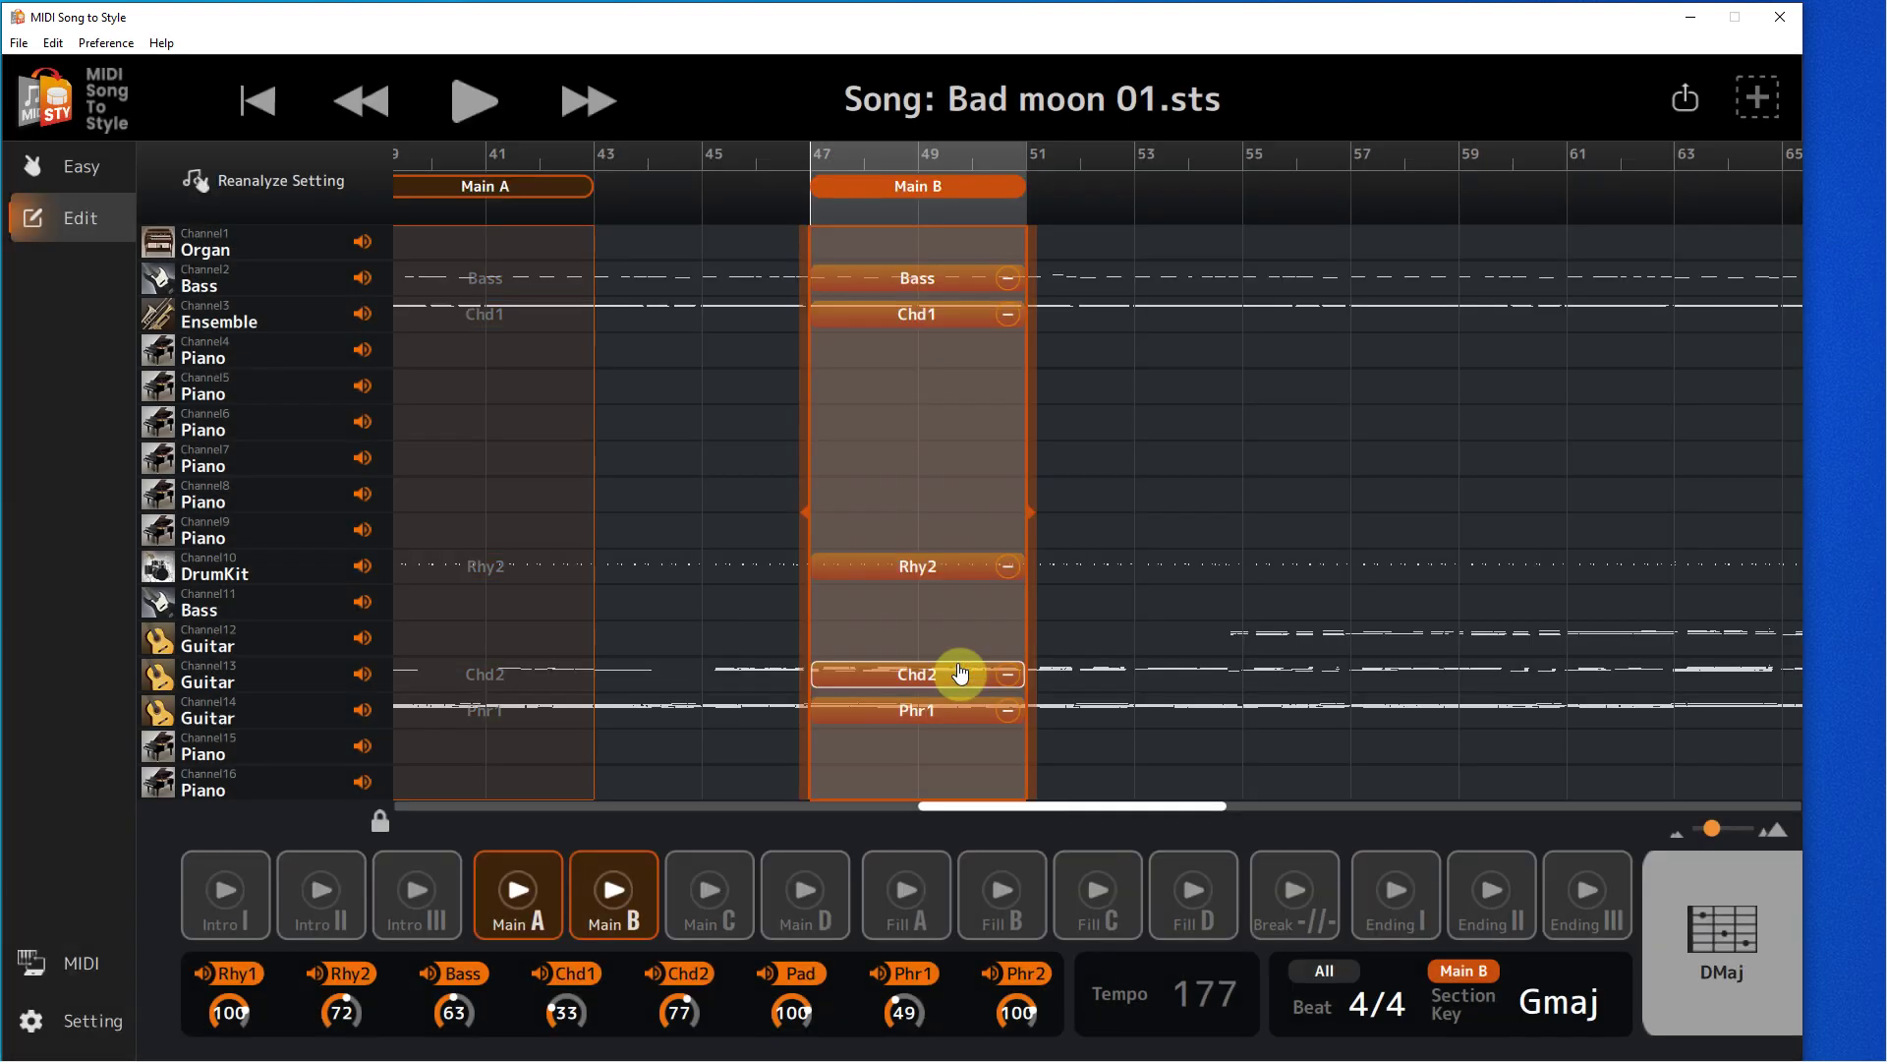
click(630, 902)
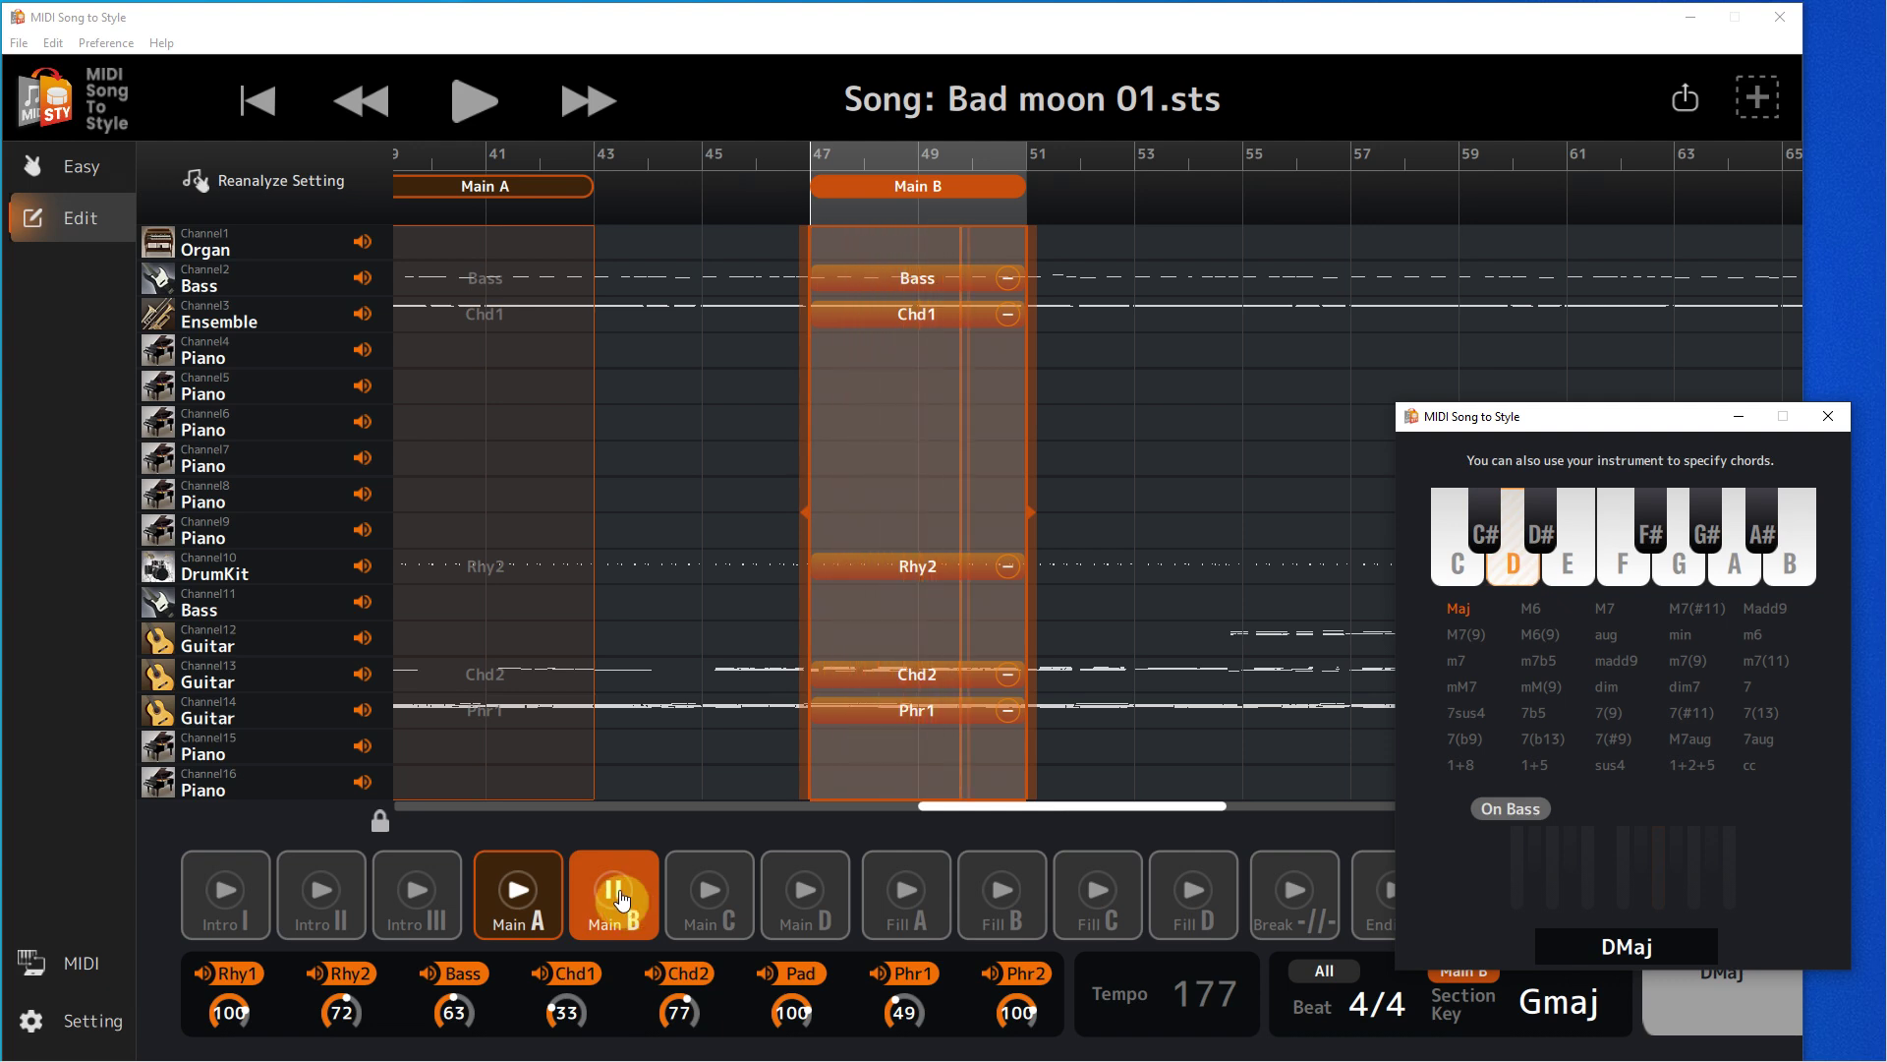
Play Main B over G, C, D, C and D major chords, then bring up channel part settings
click(1691, 575)
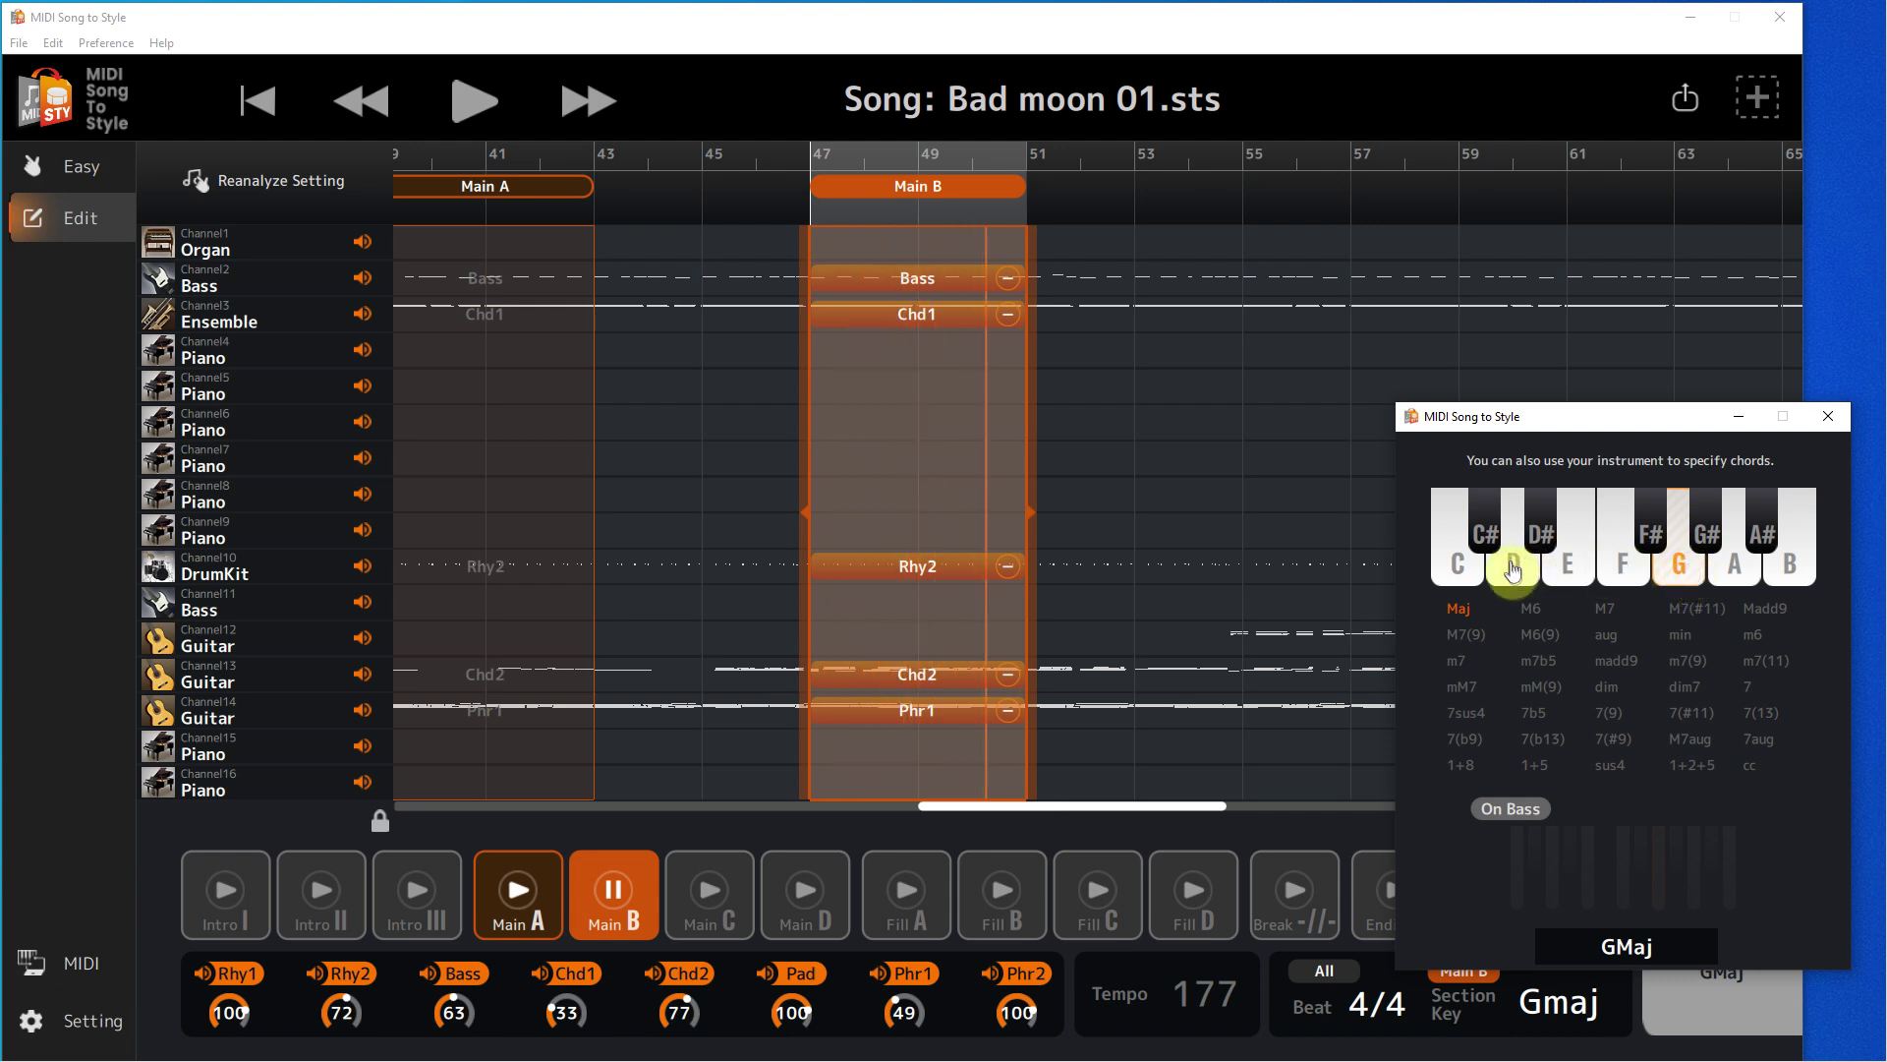
click(1462, 568)
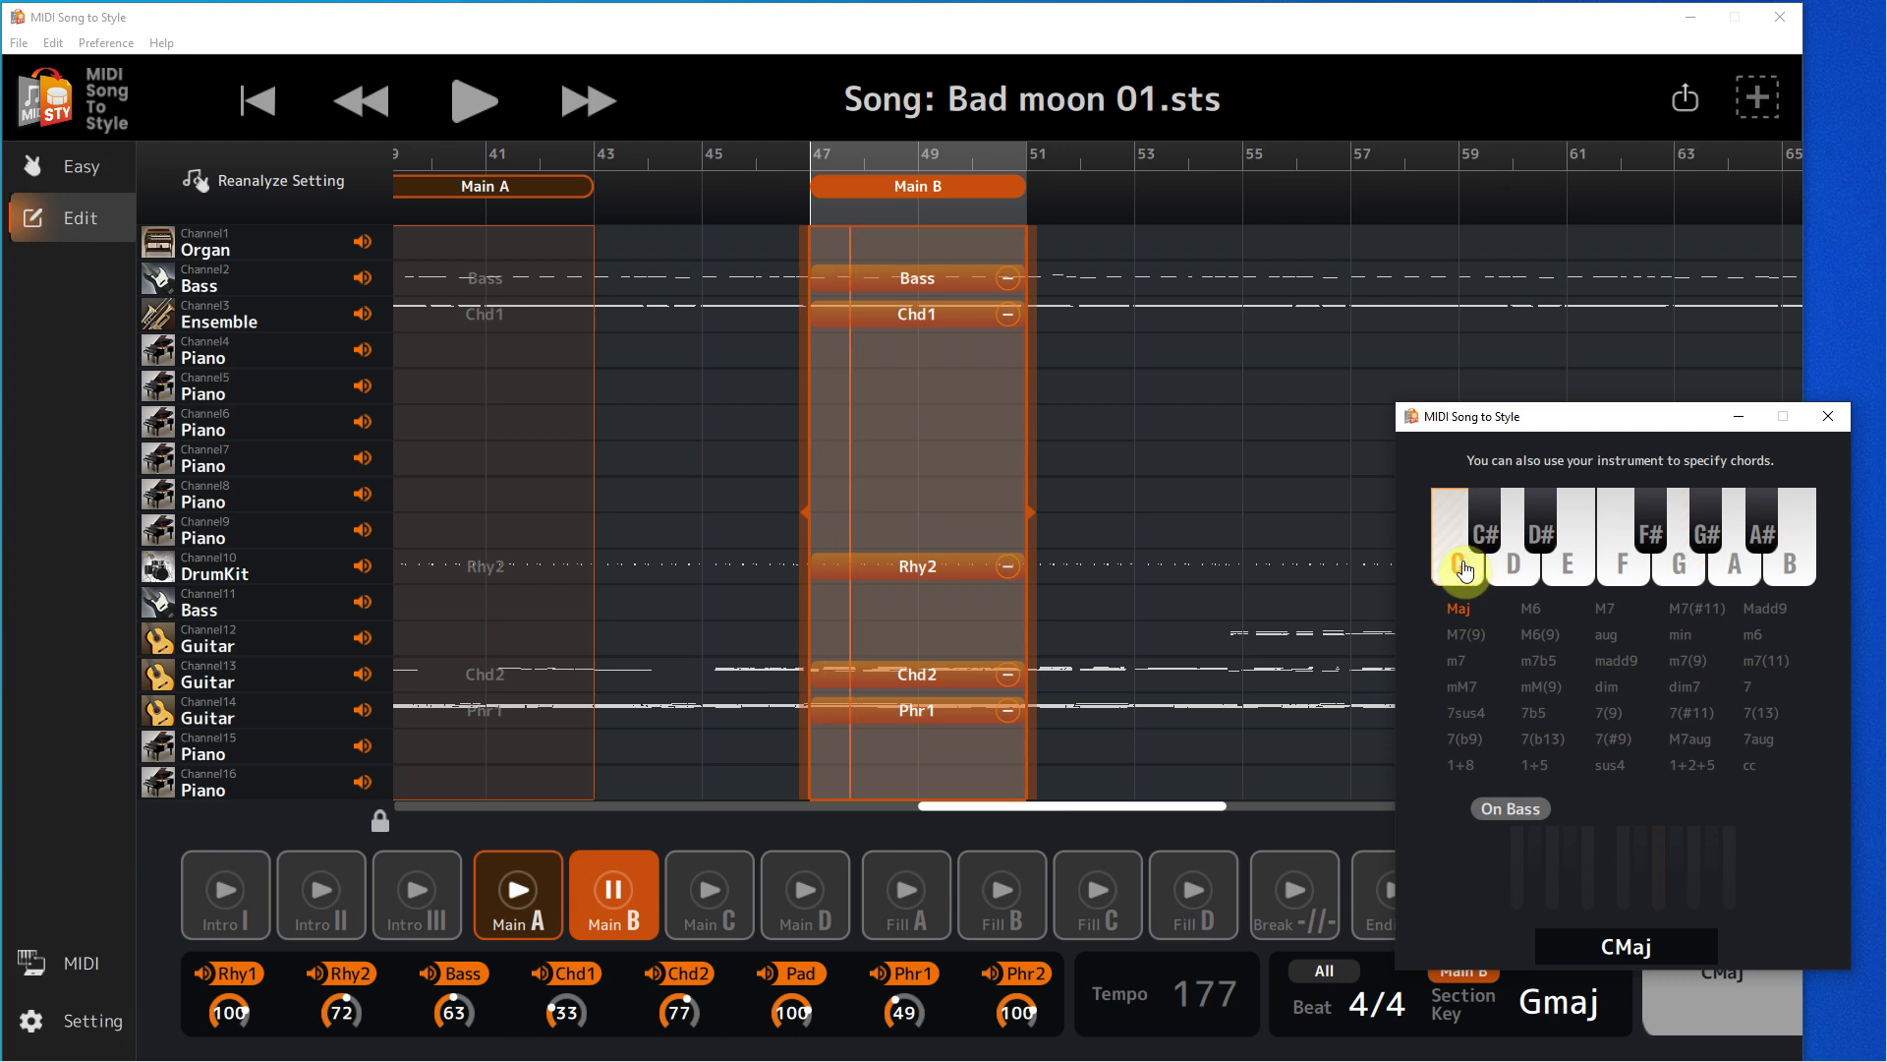
click(1515, 570)
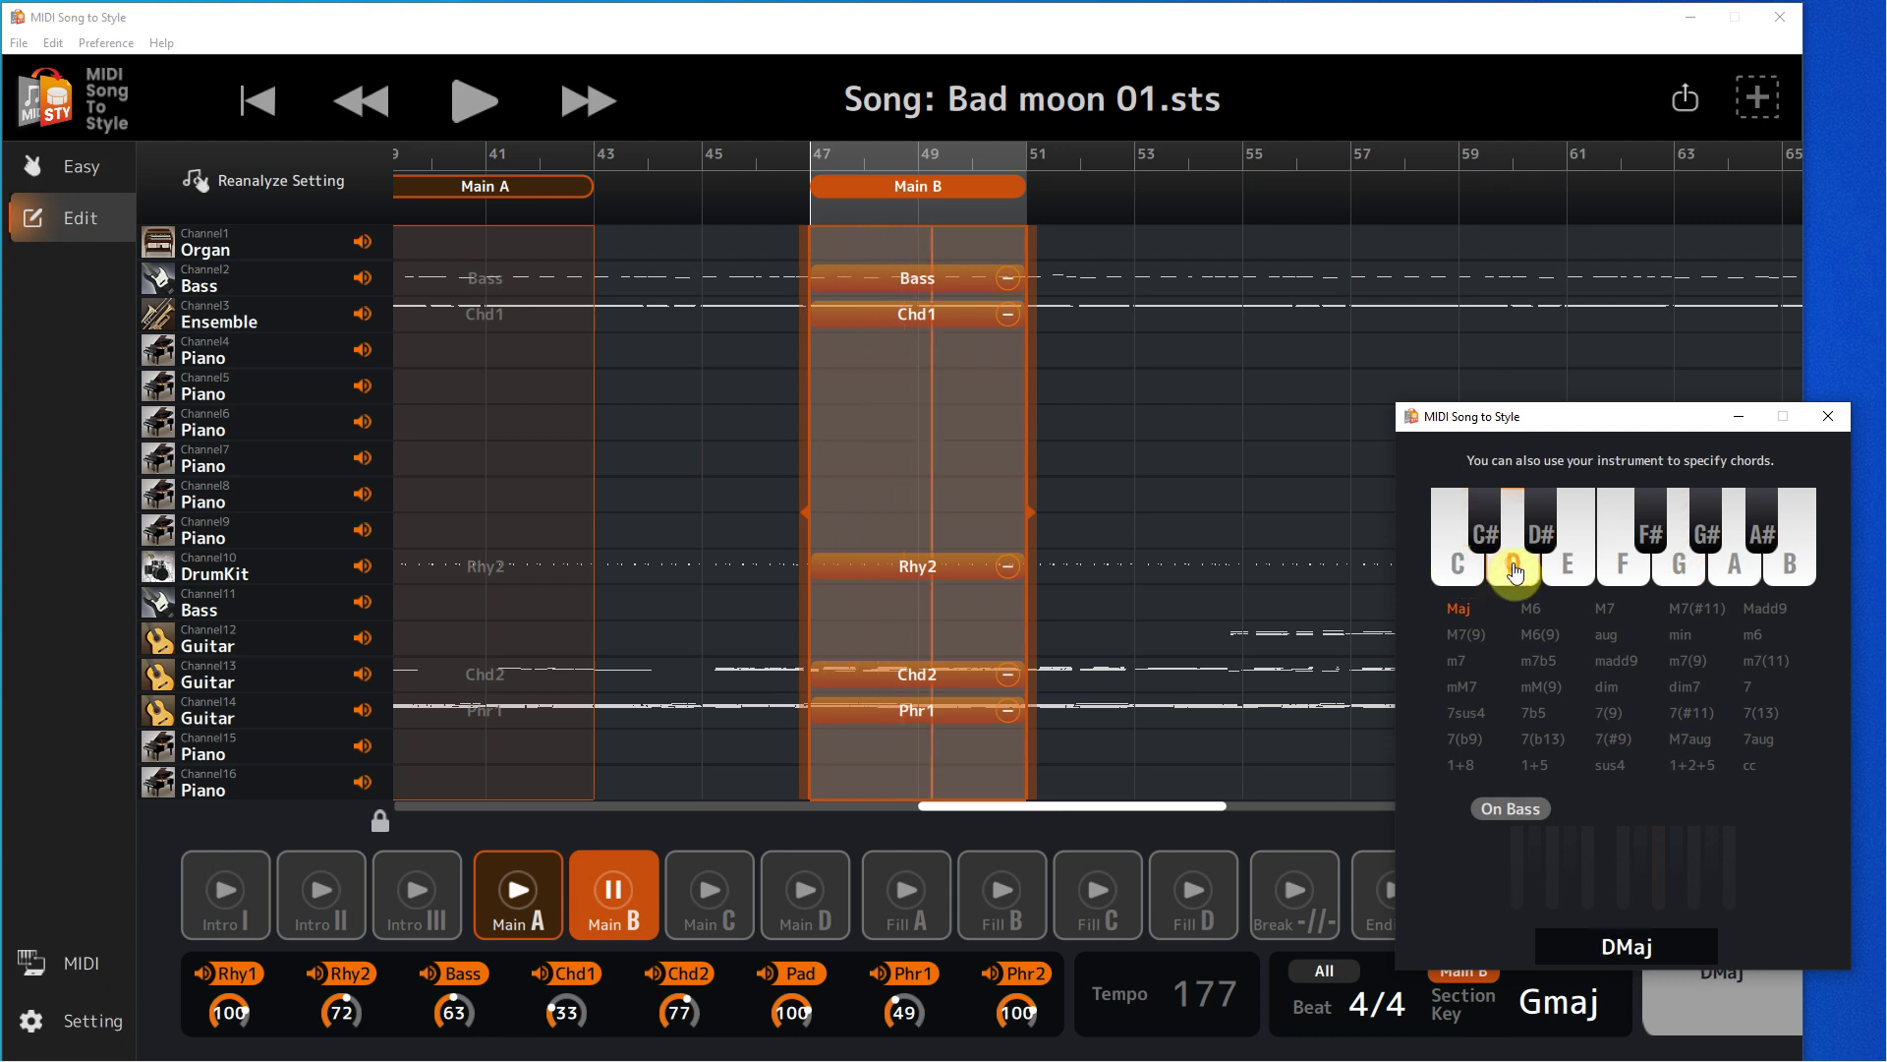
click(1459, 568)
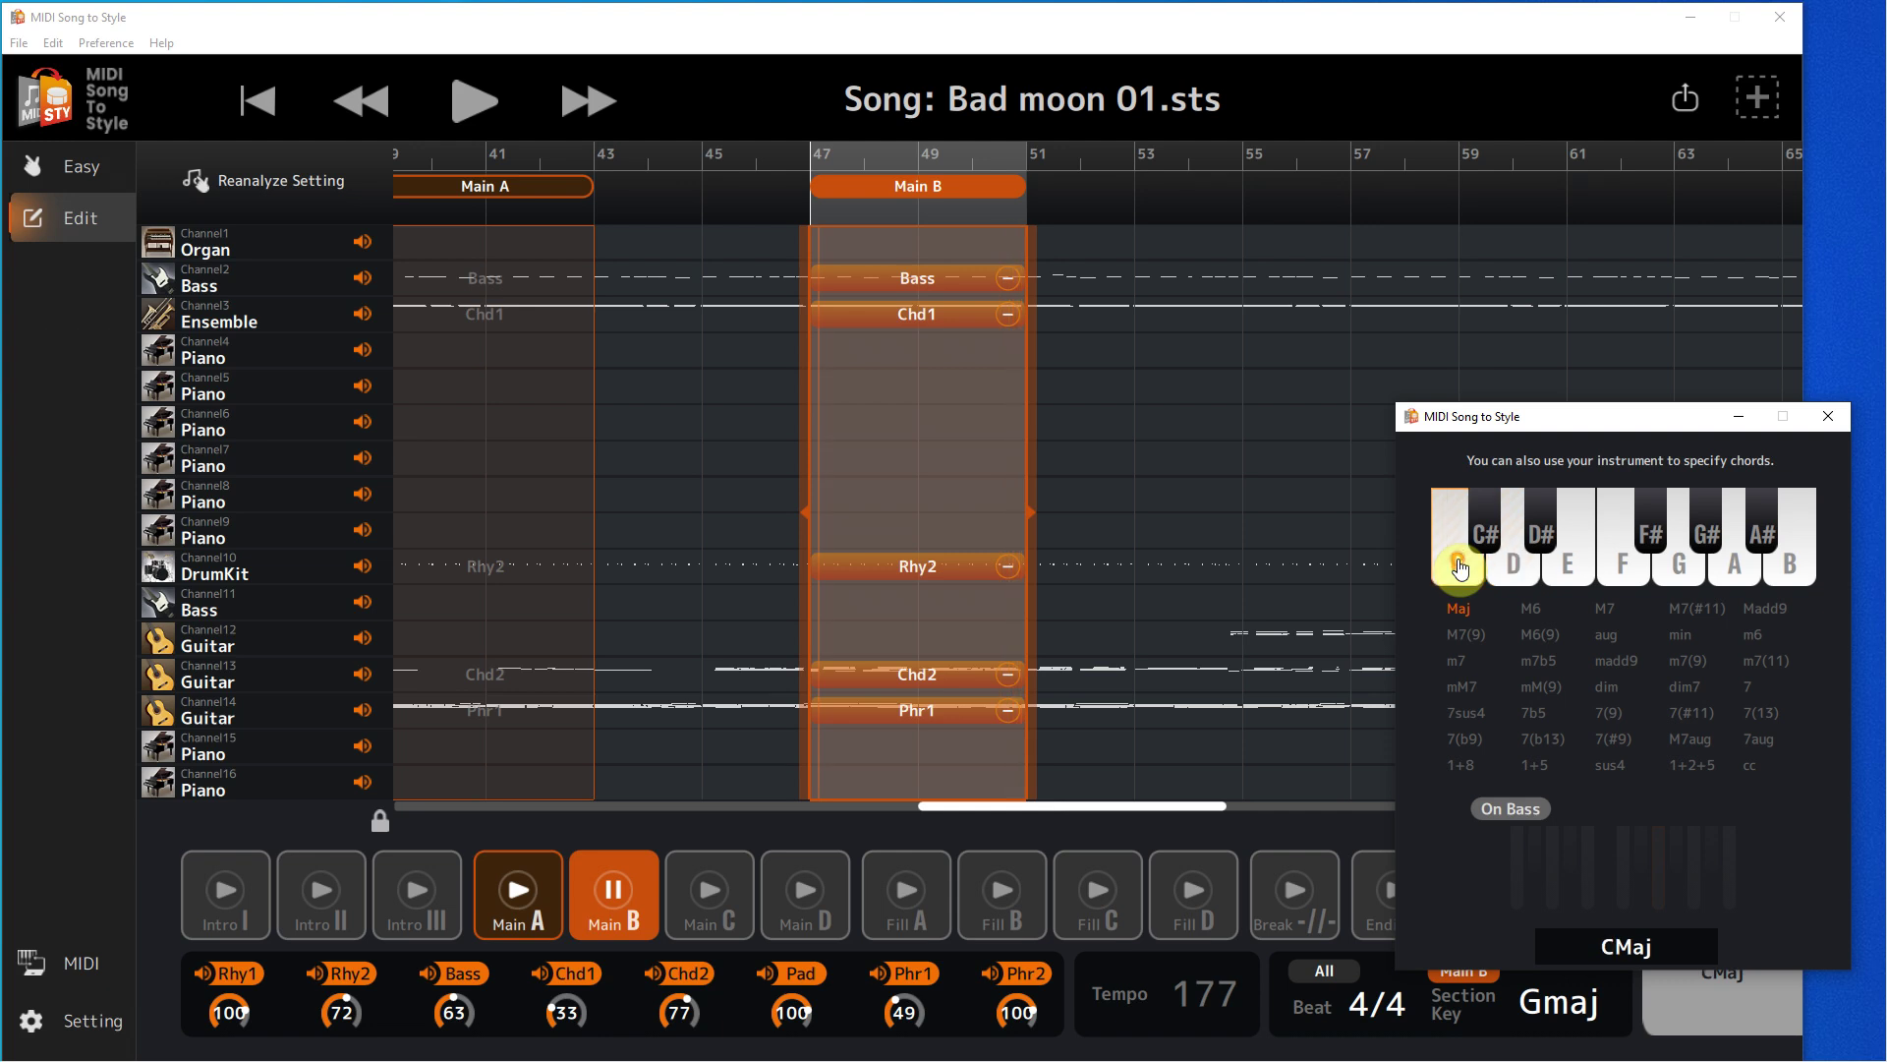
click(1520, 570)
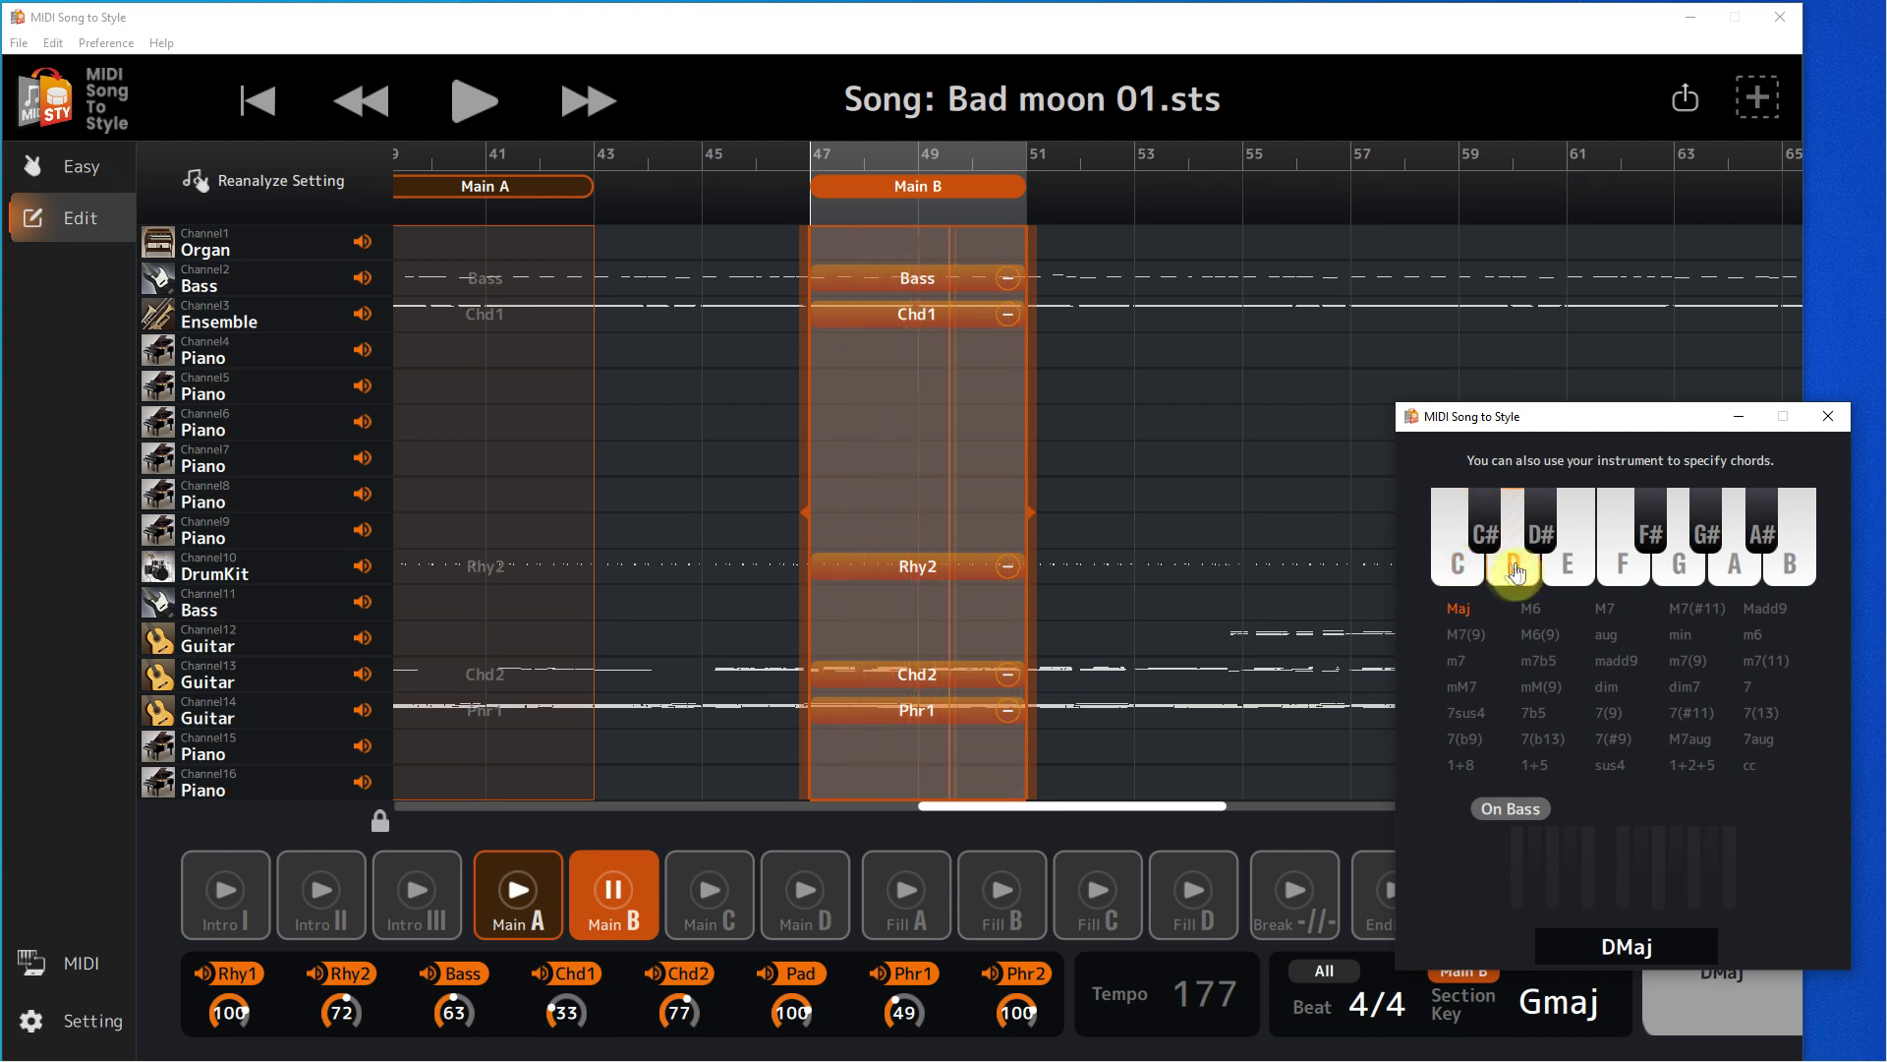
click(634, 895)
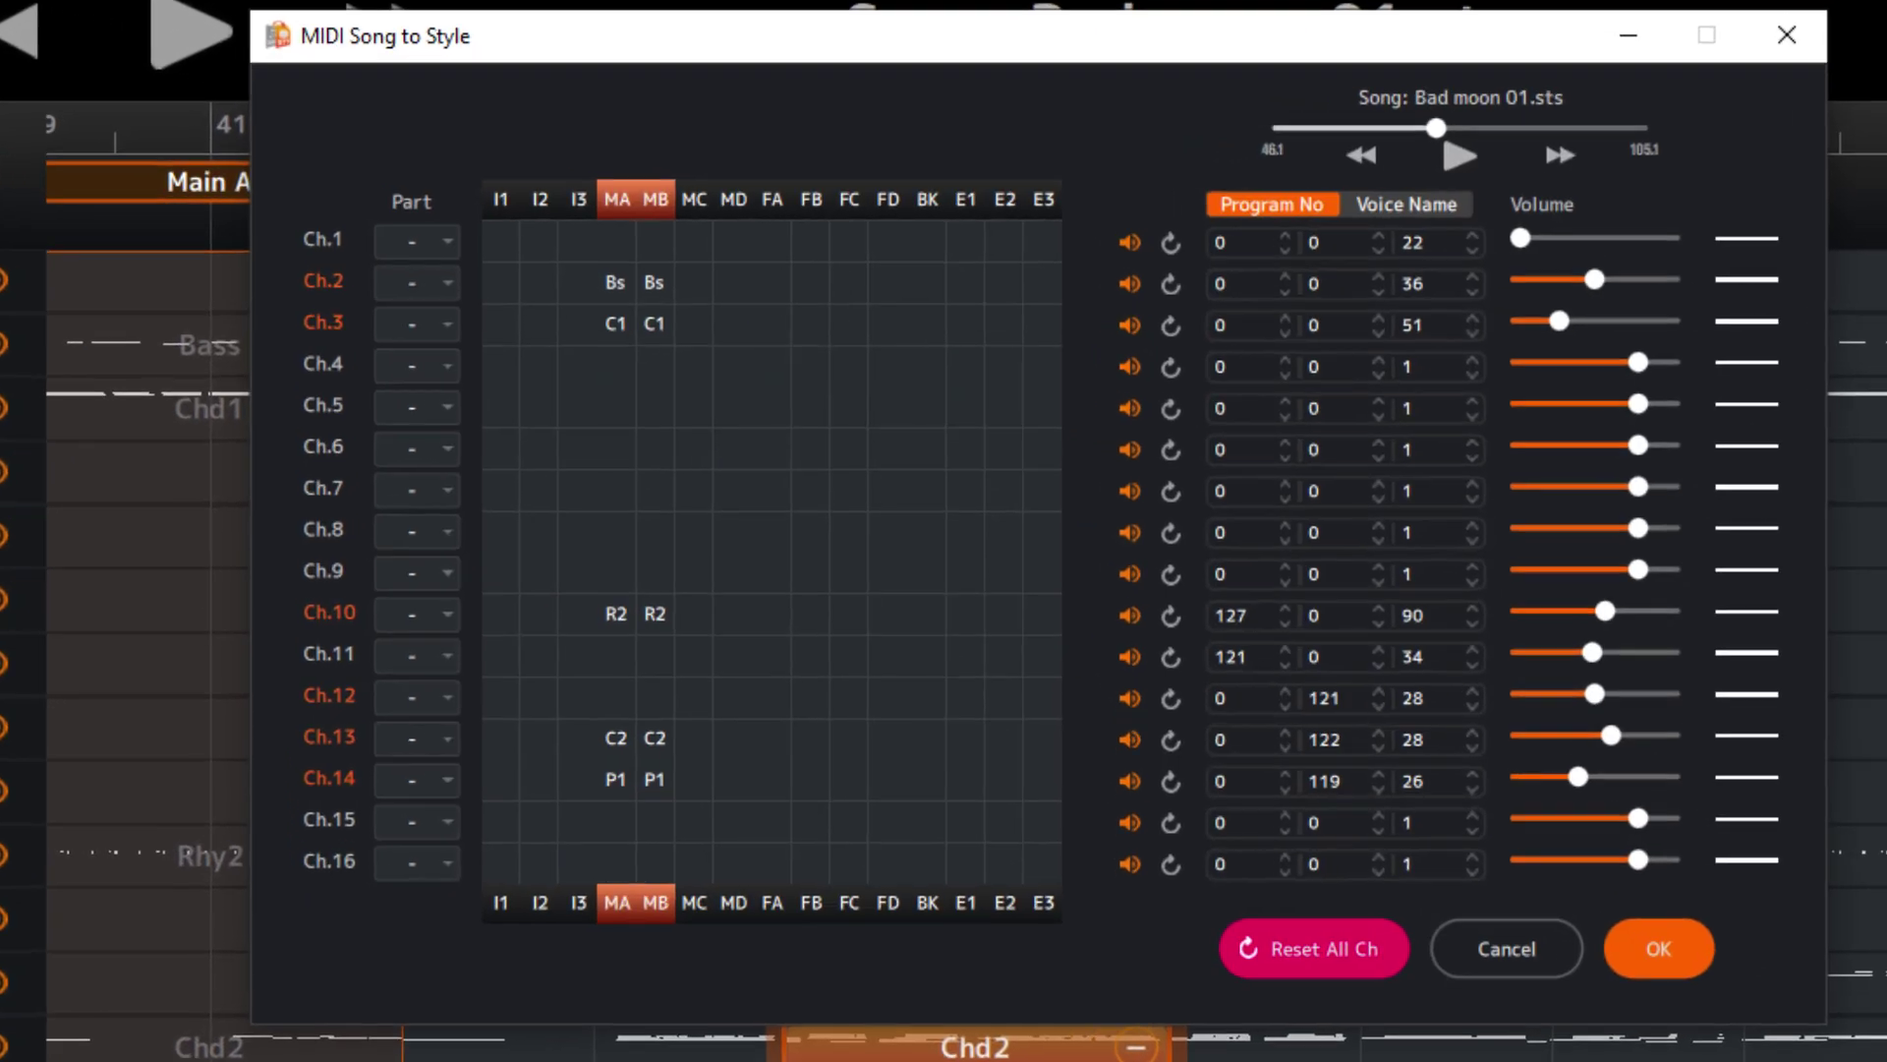
Set the channel 2 Main B bass Main Zone conversion to Active for Main and confirm
click(595, 762)
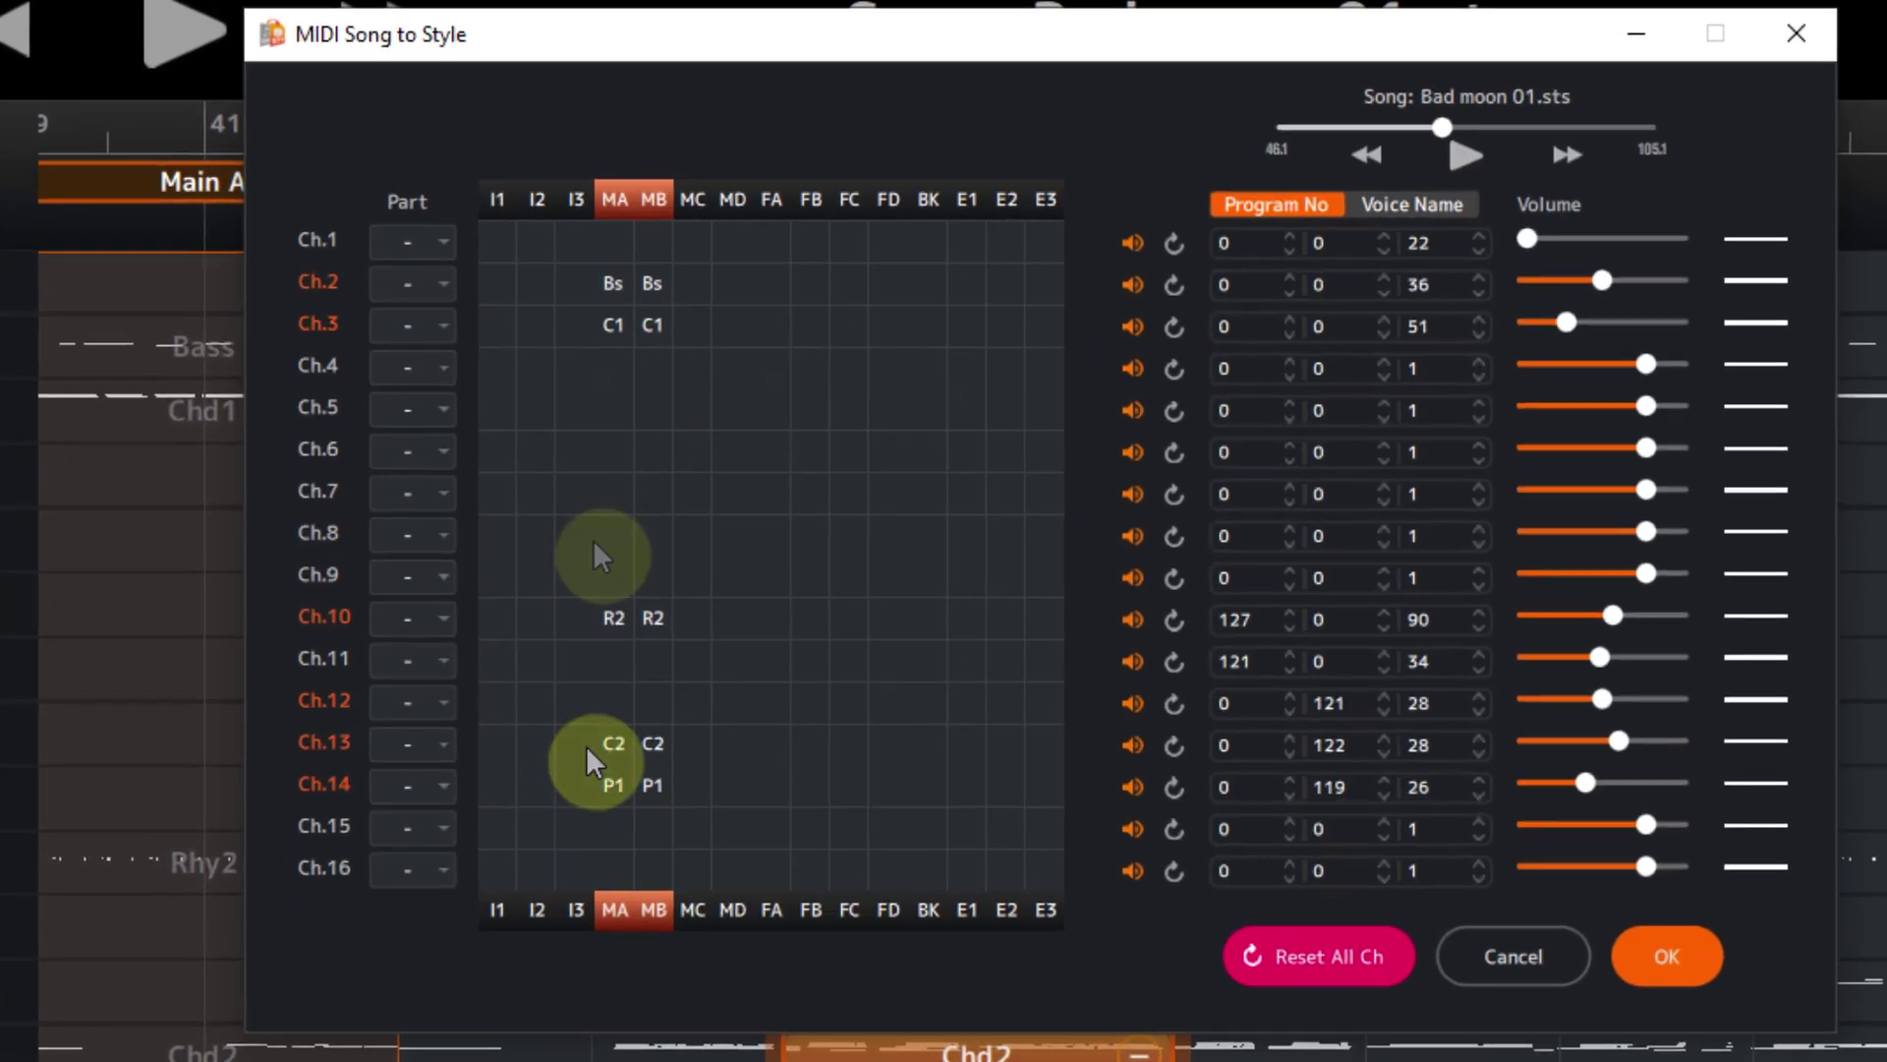
double_click(650, 286)
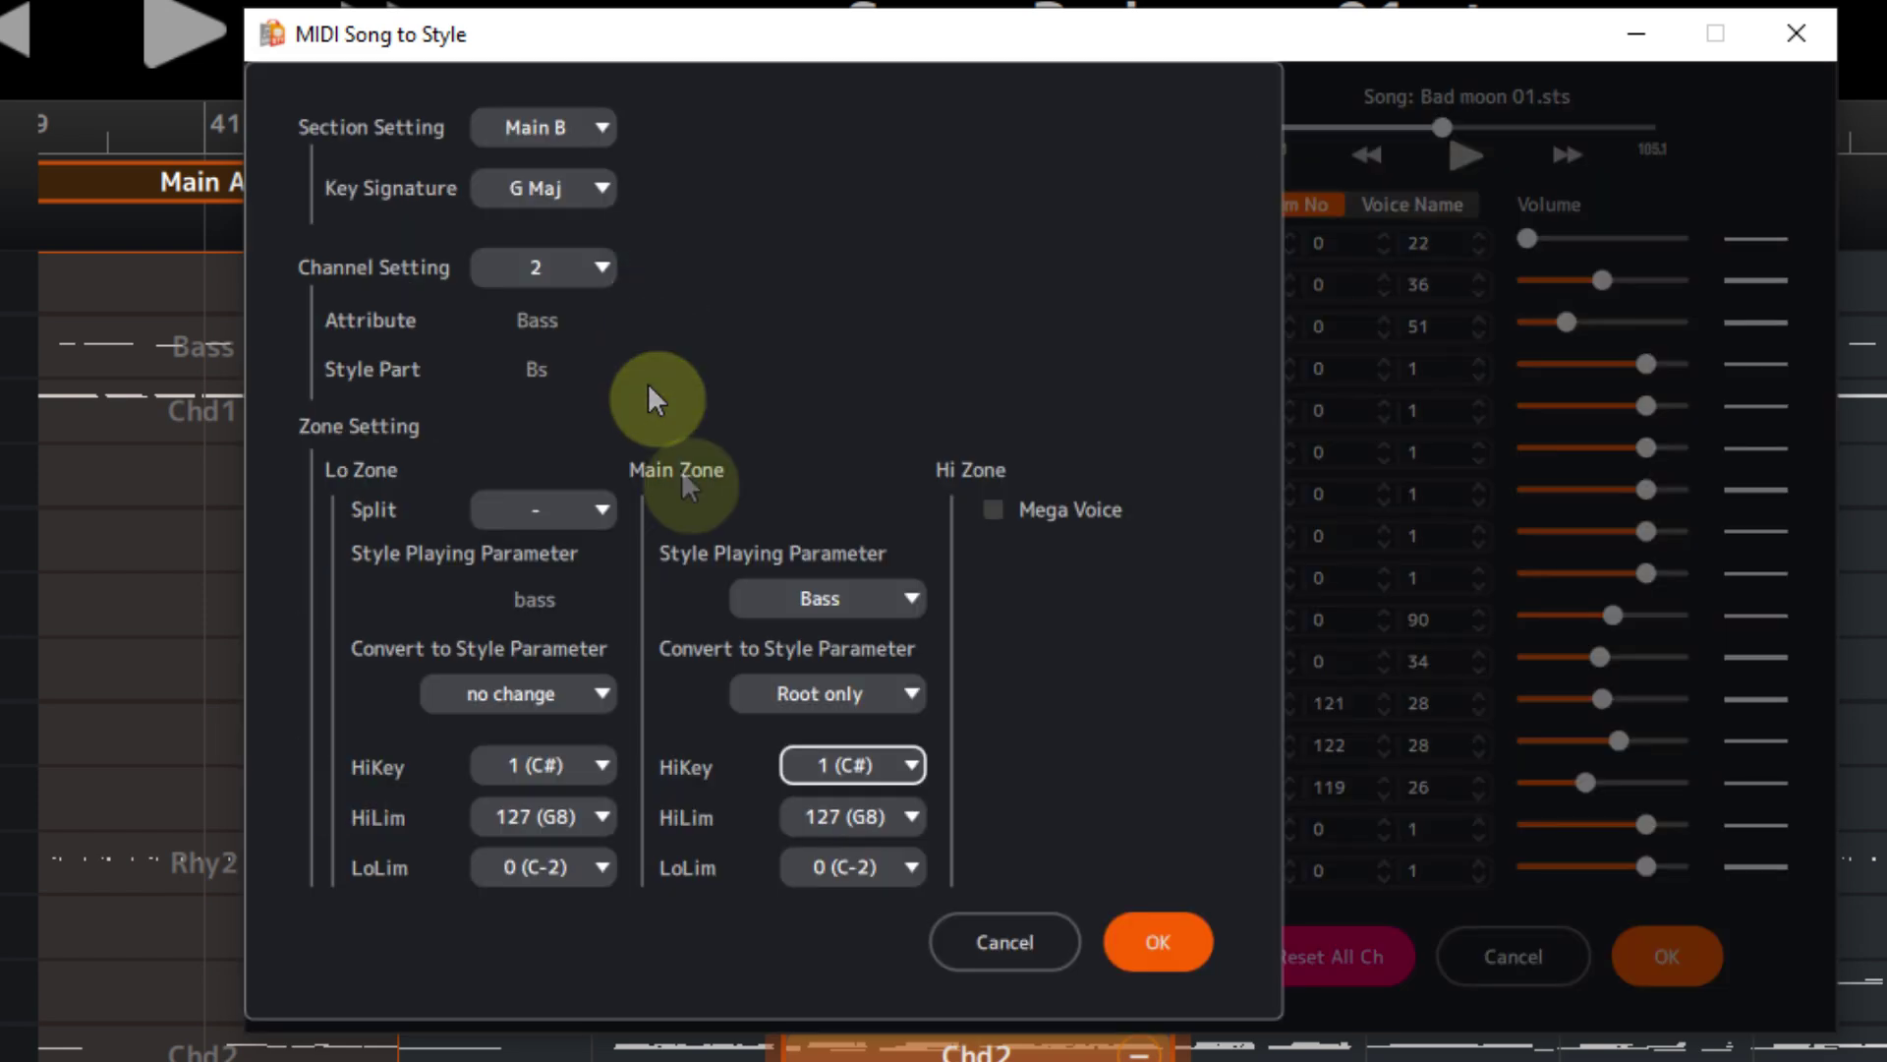
click(898, 692)
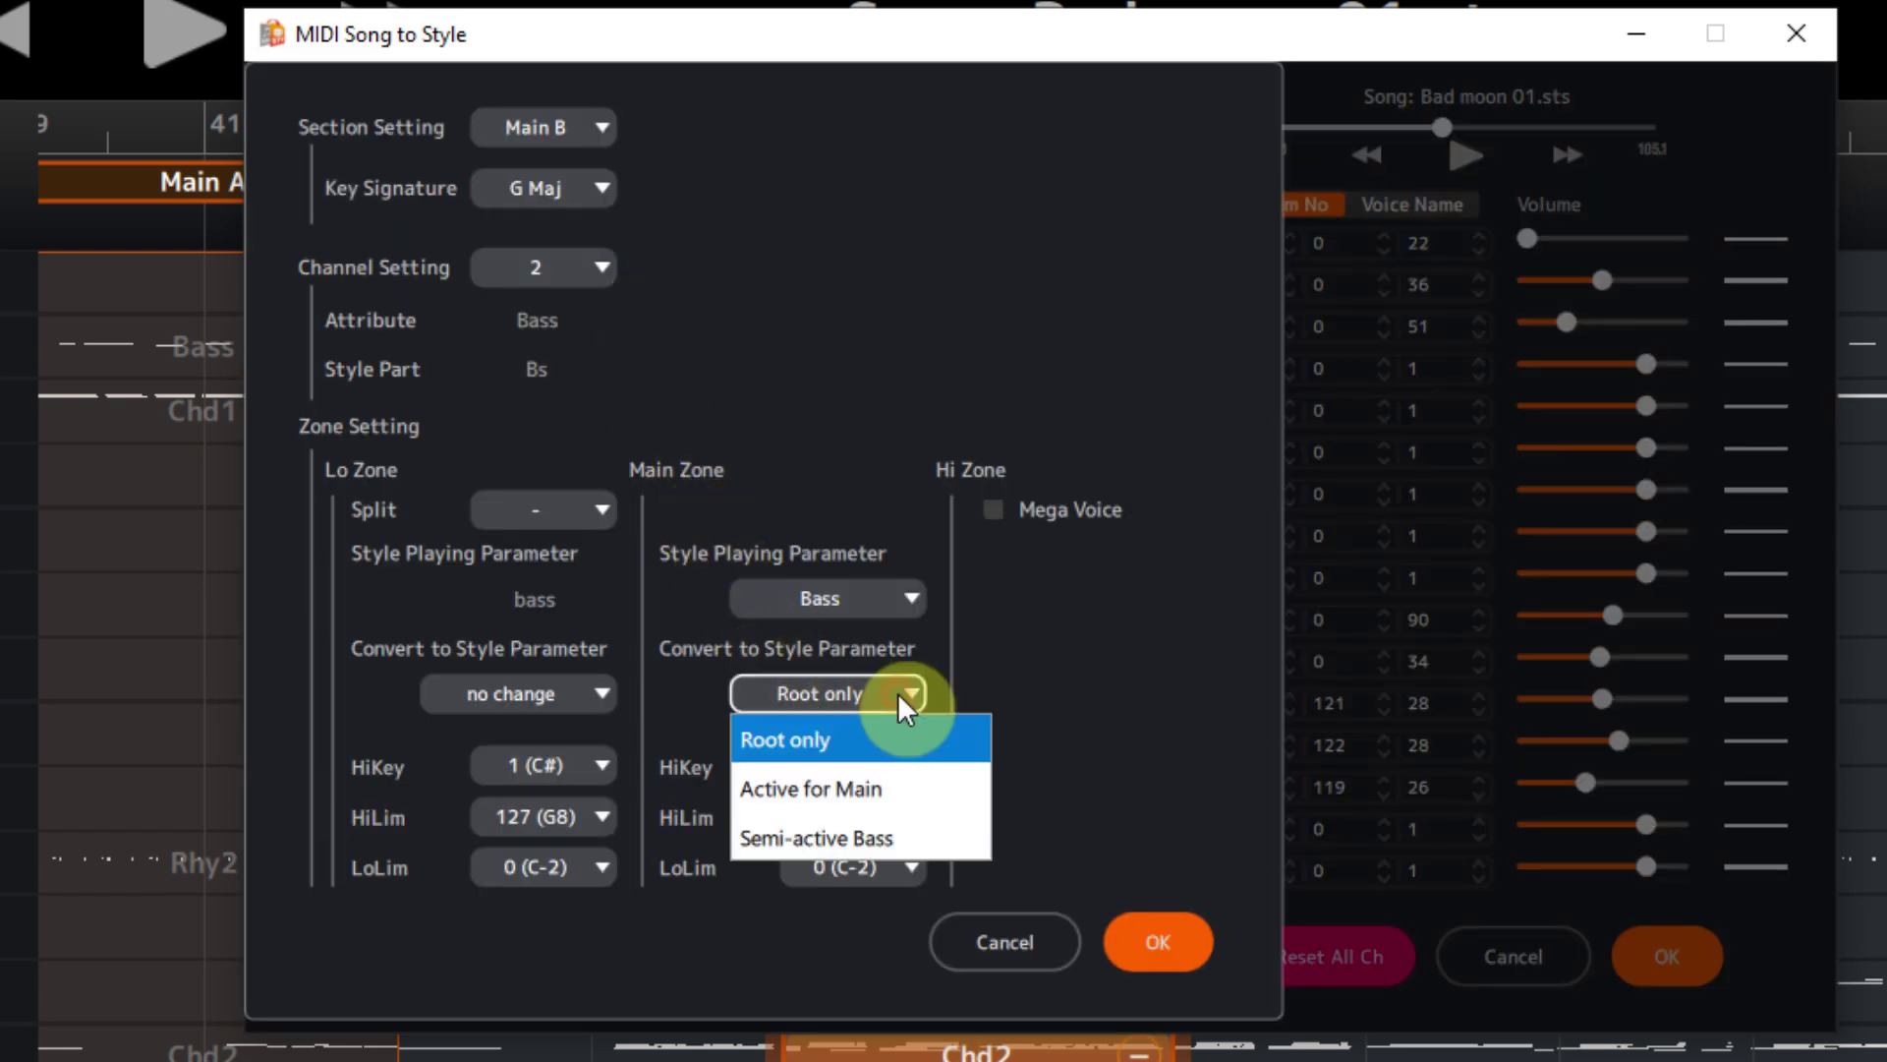
click(852, 781)
click(1158, 949)
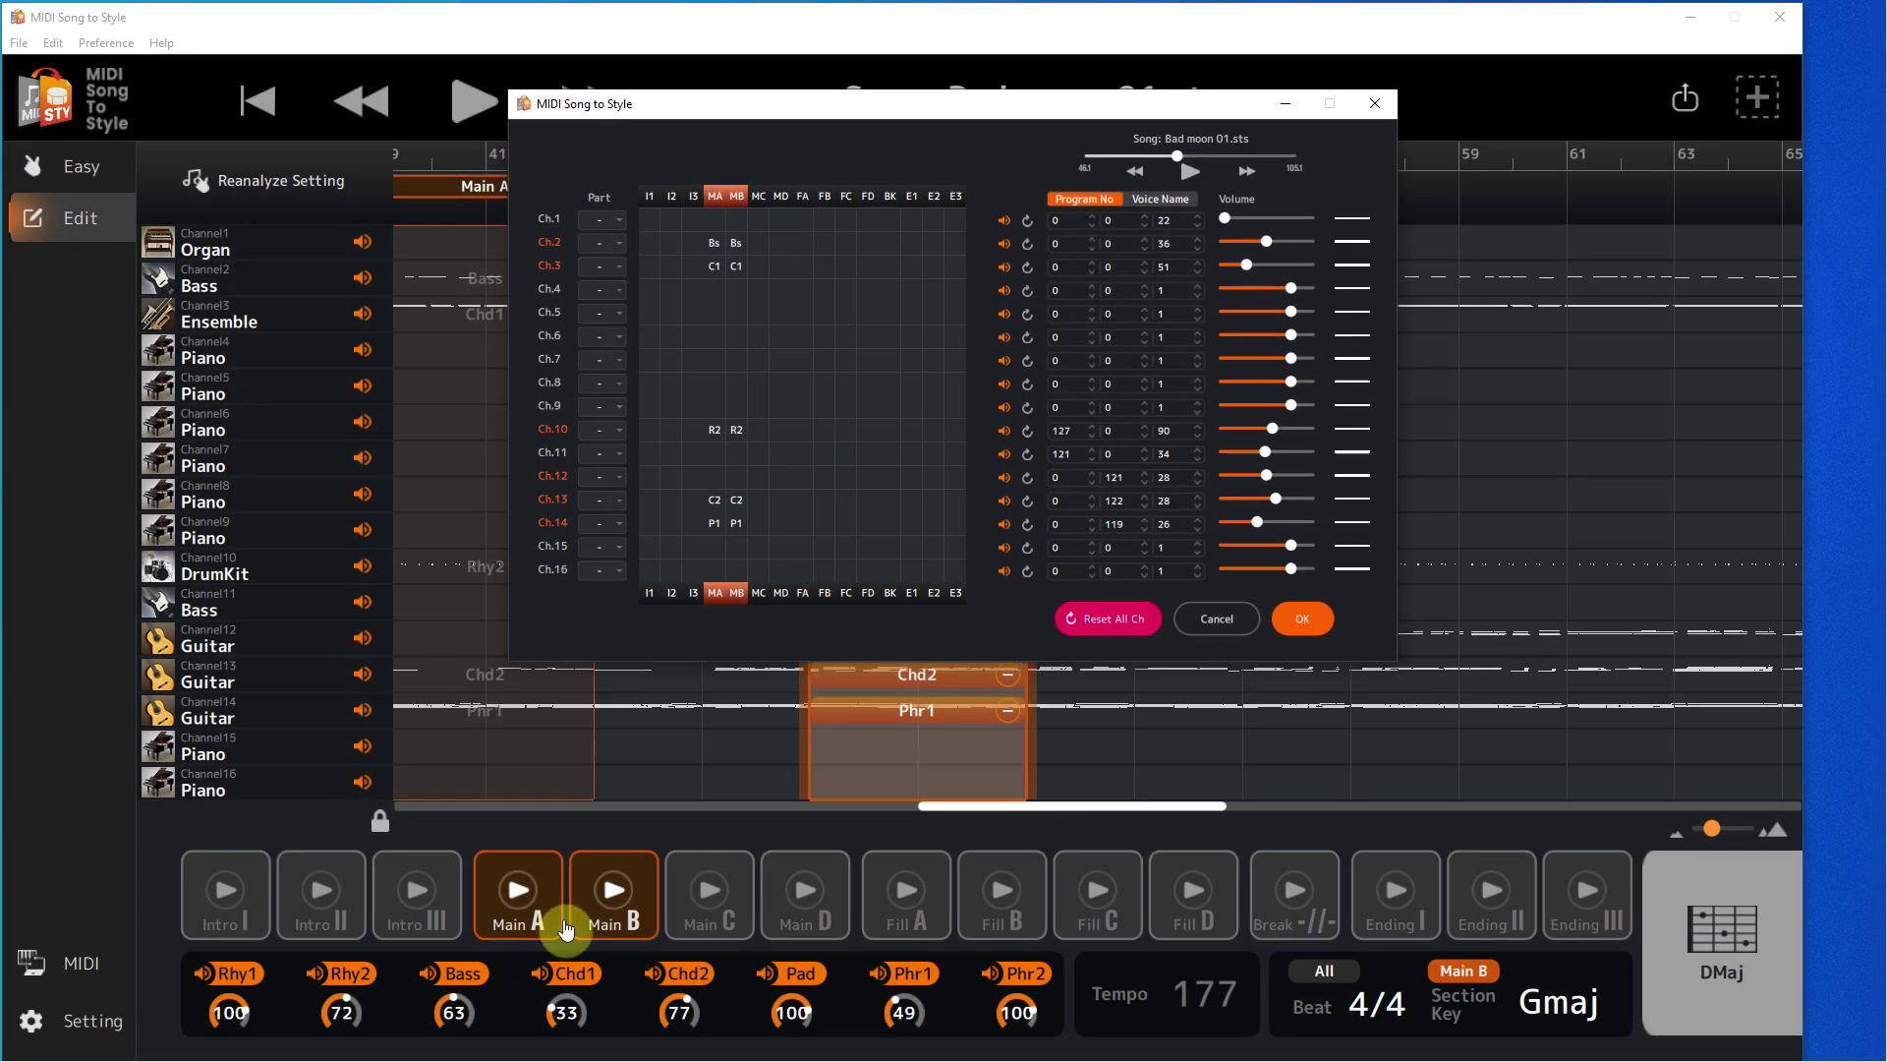
click(613, 896)
click(614, 896)
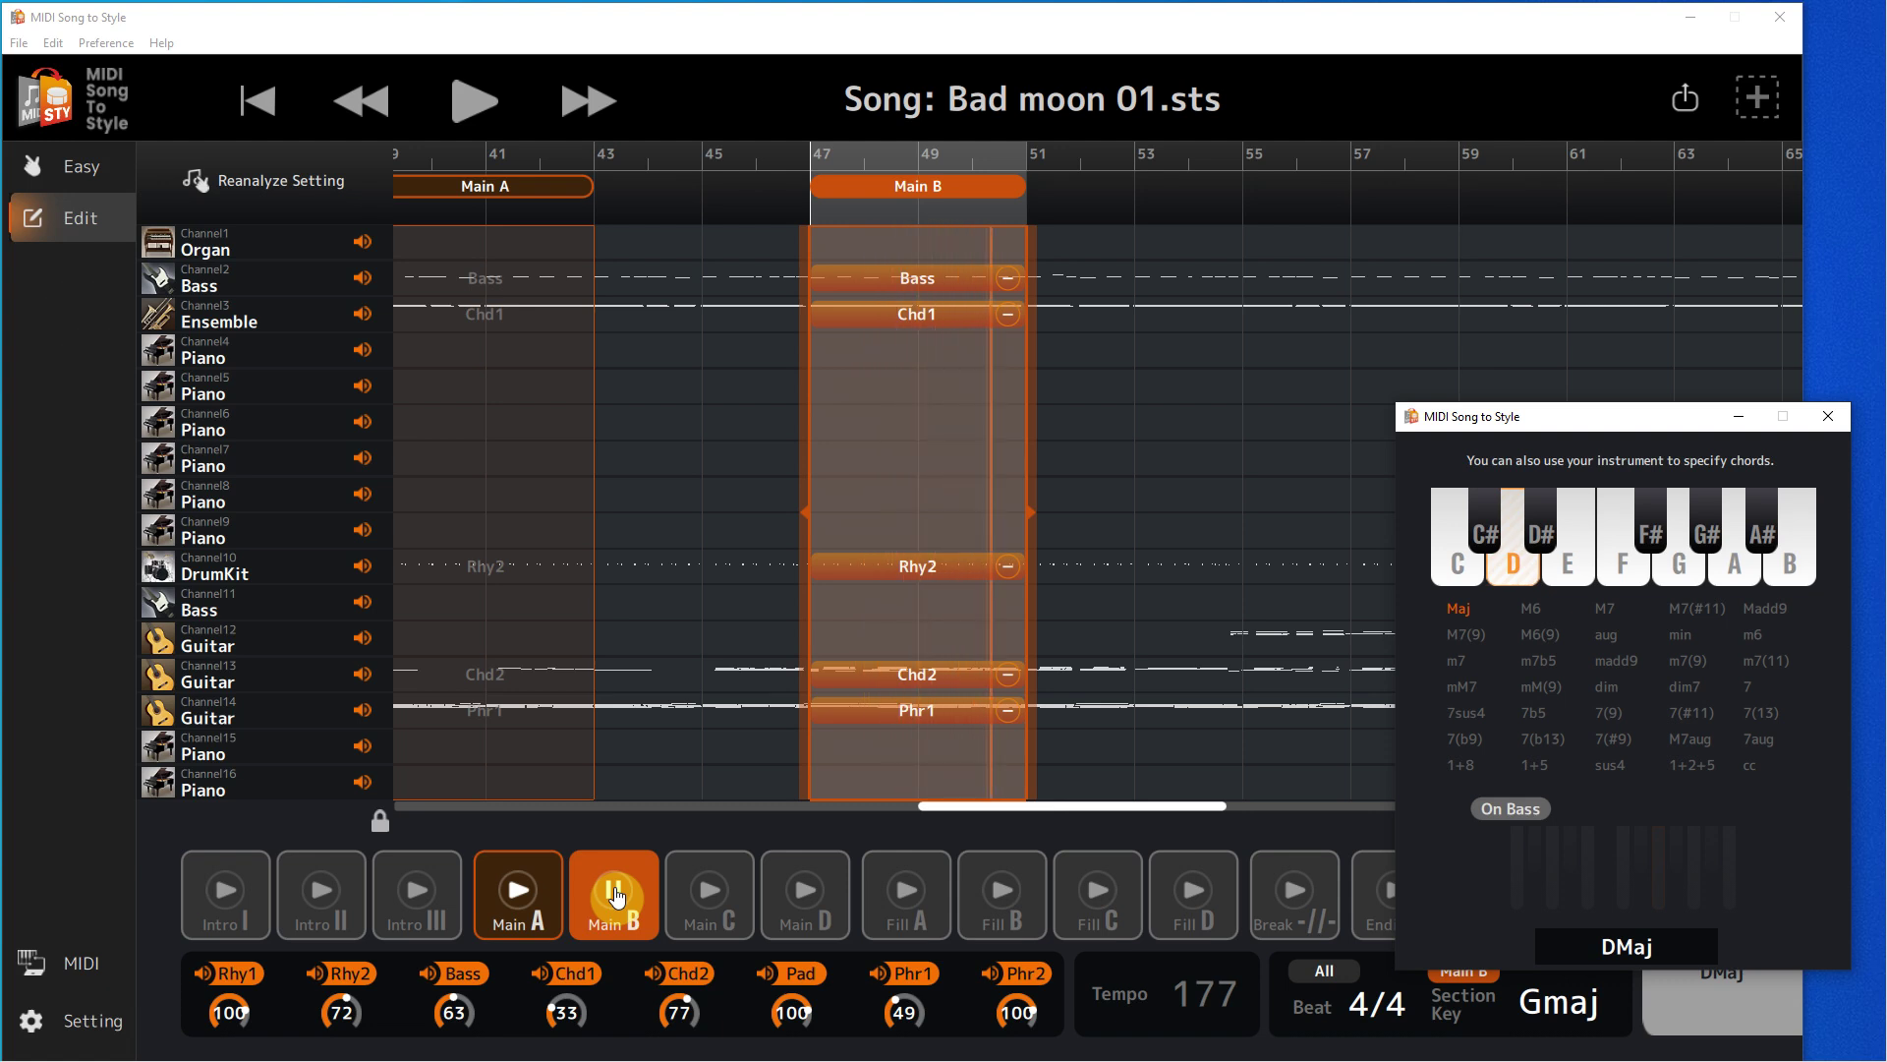
Audition Main B over G, A, A7, D7 and D major chords, then stop playback
click(1683, 578)
click(1730, 572)
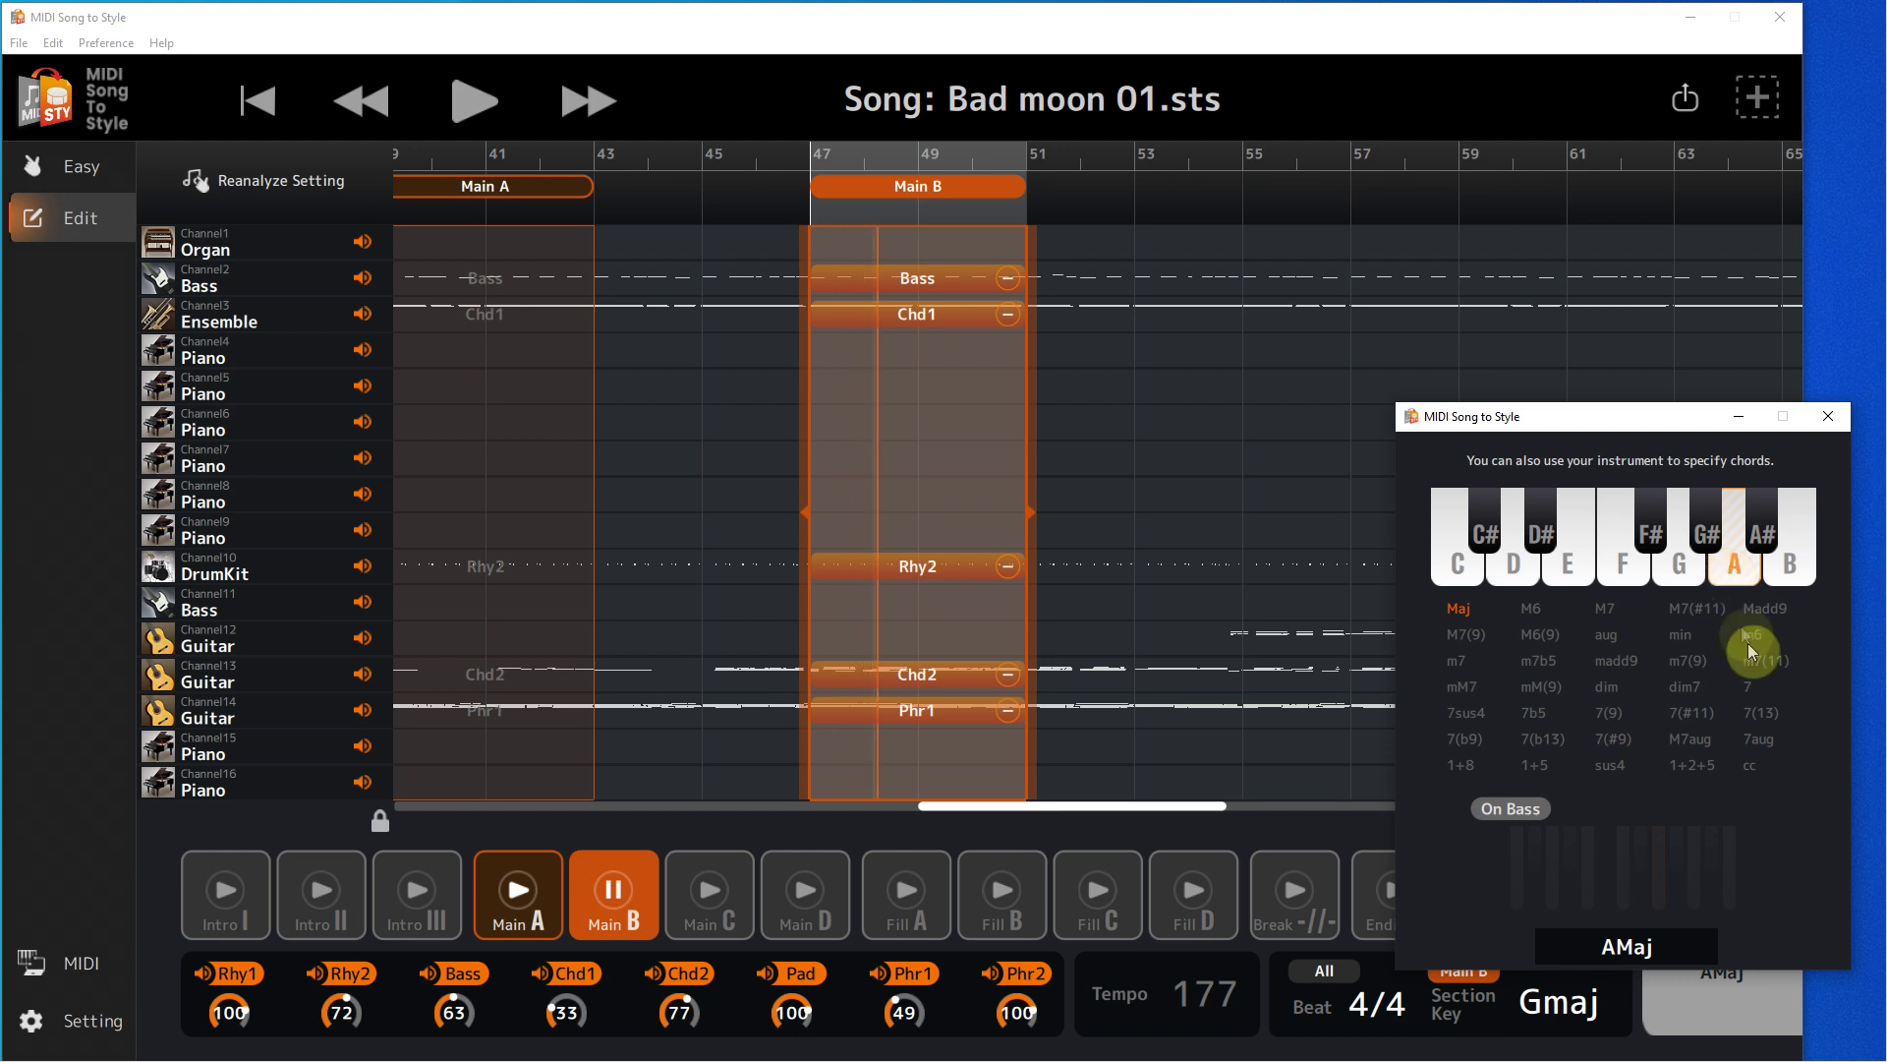
click(1754, 680)
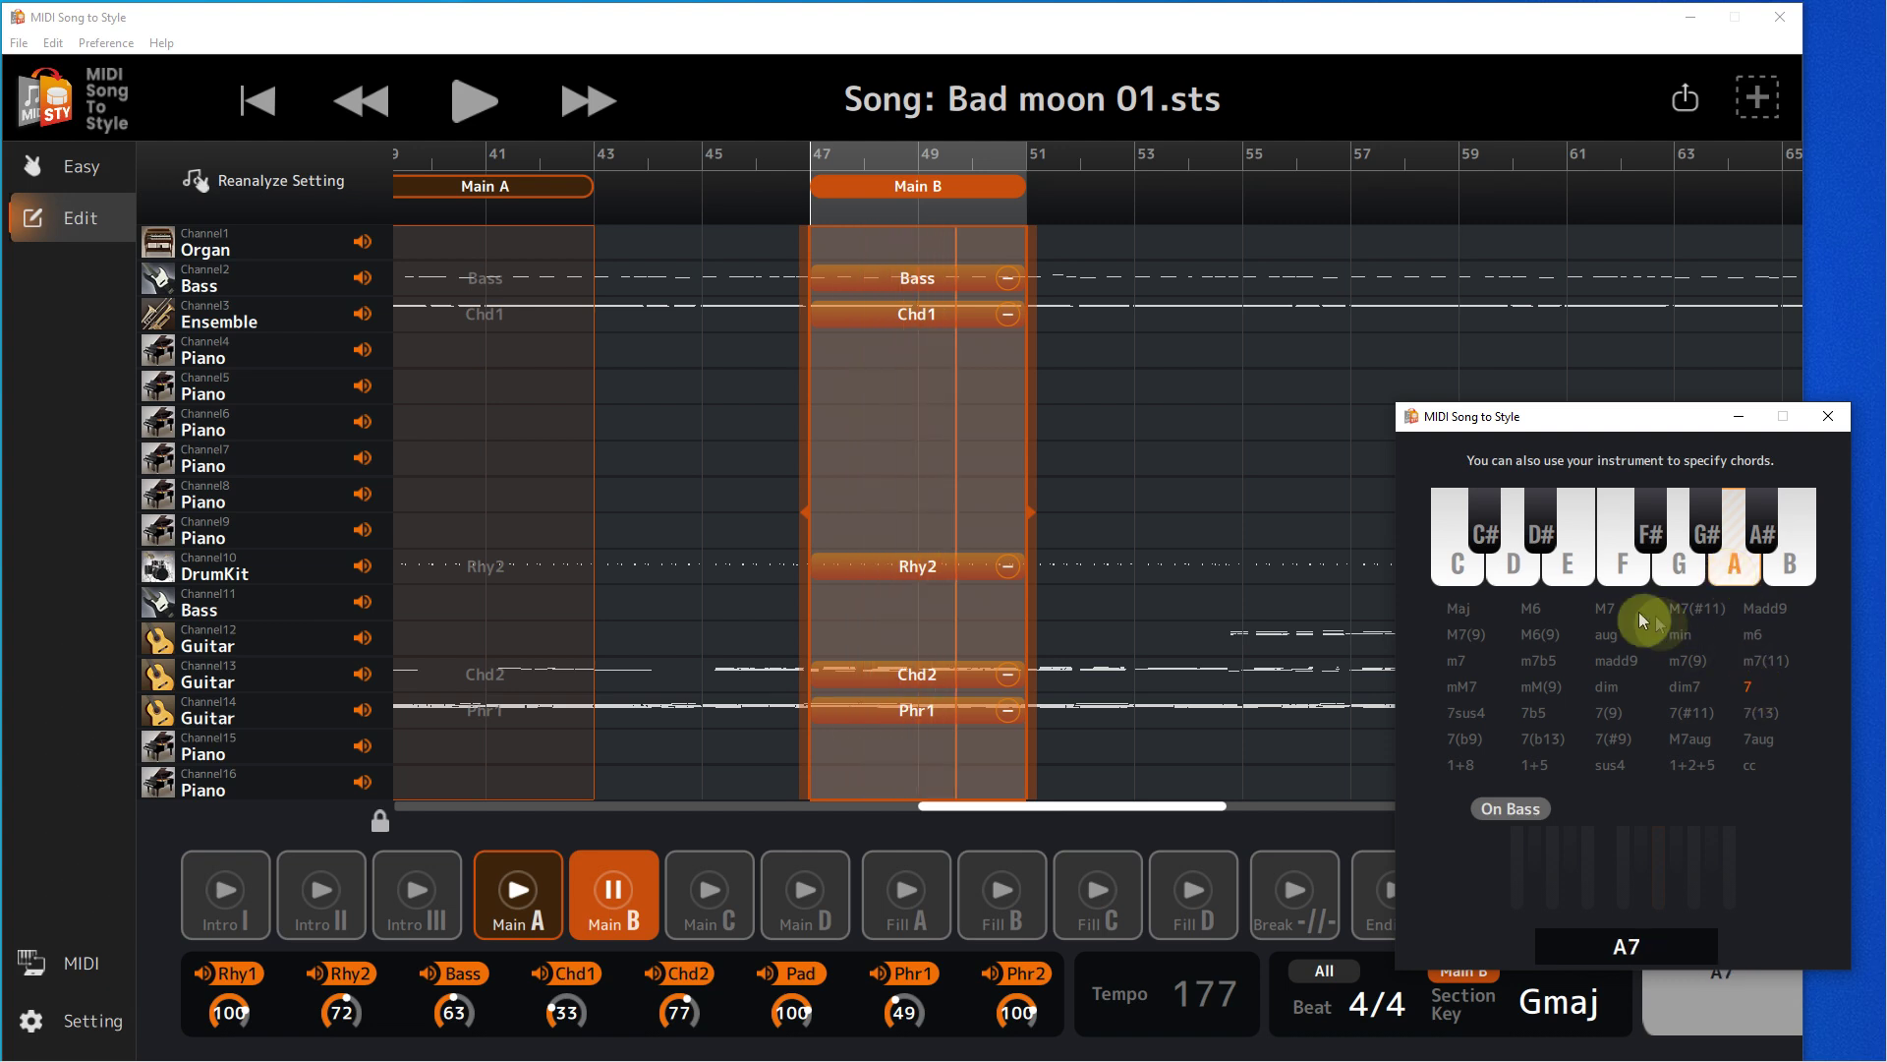
click(1519, 572)
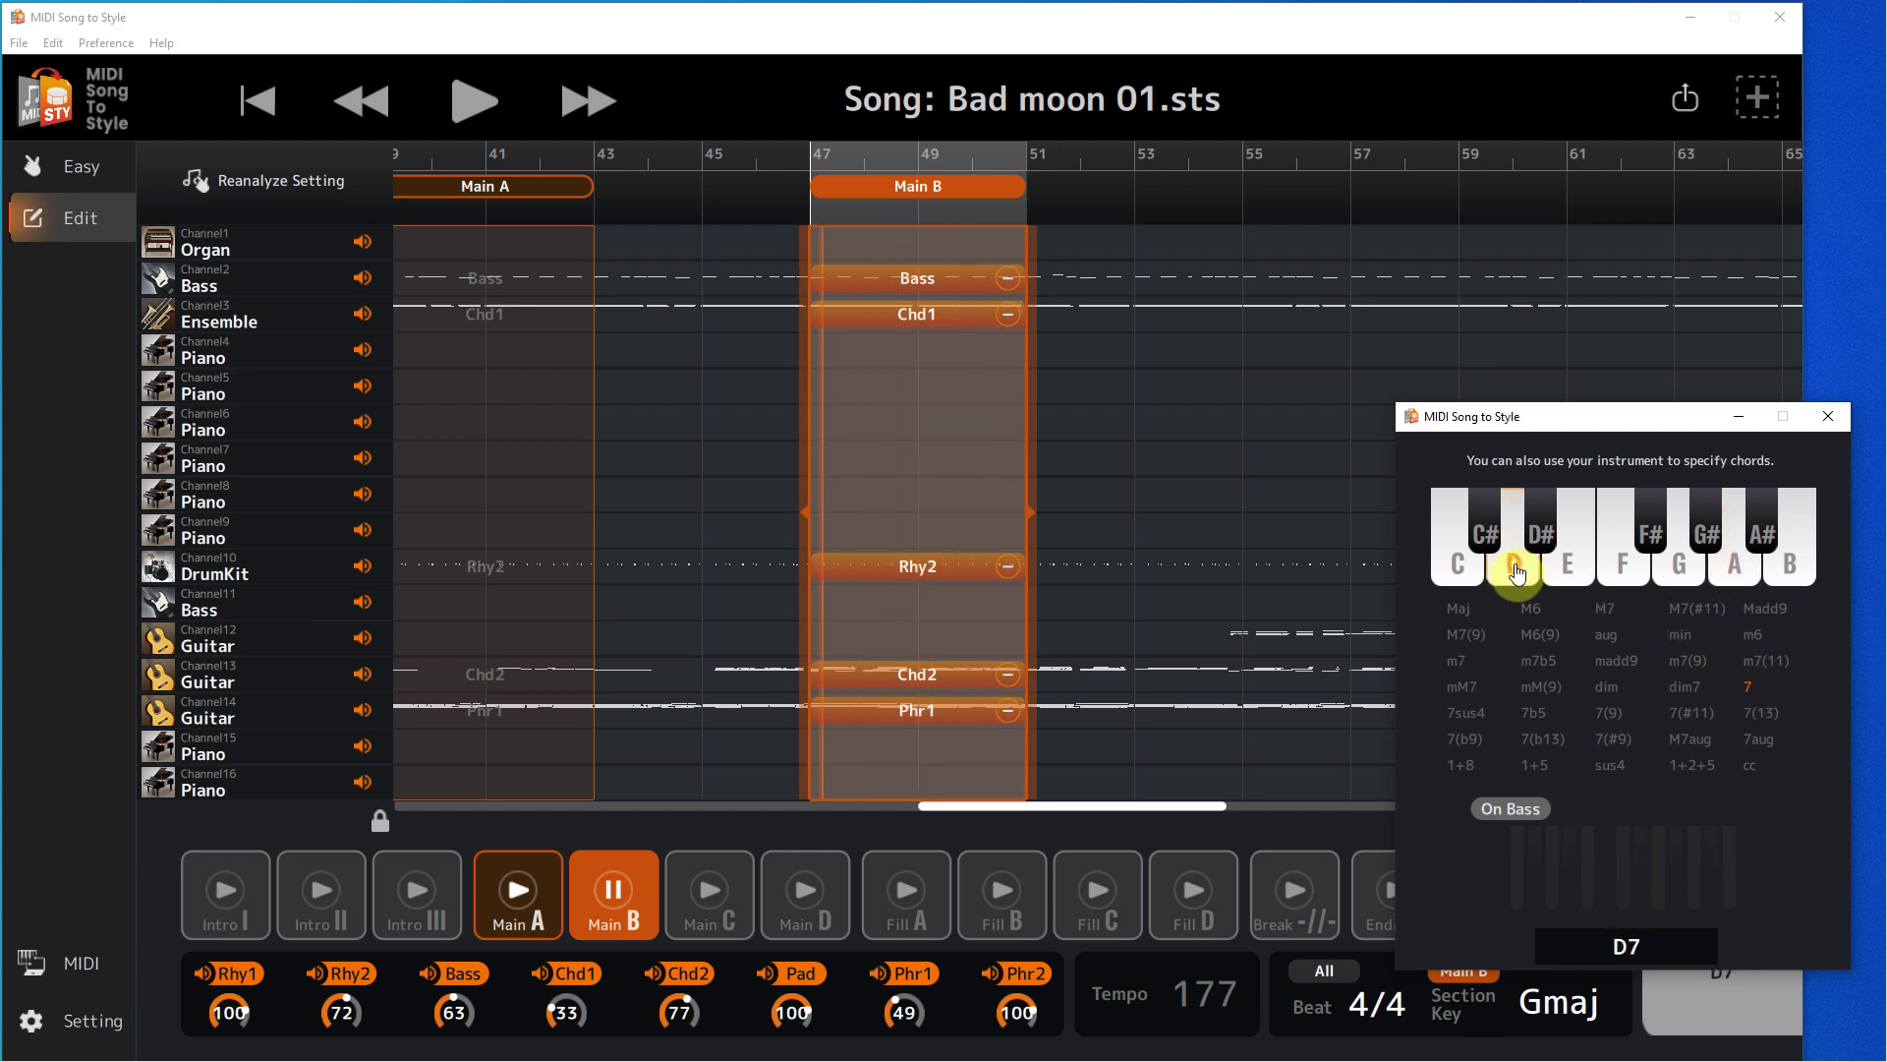
click(1458, 614)
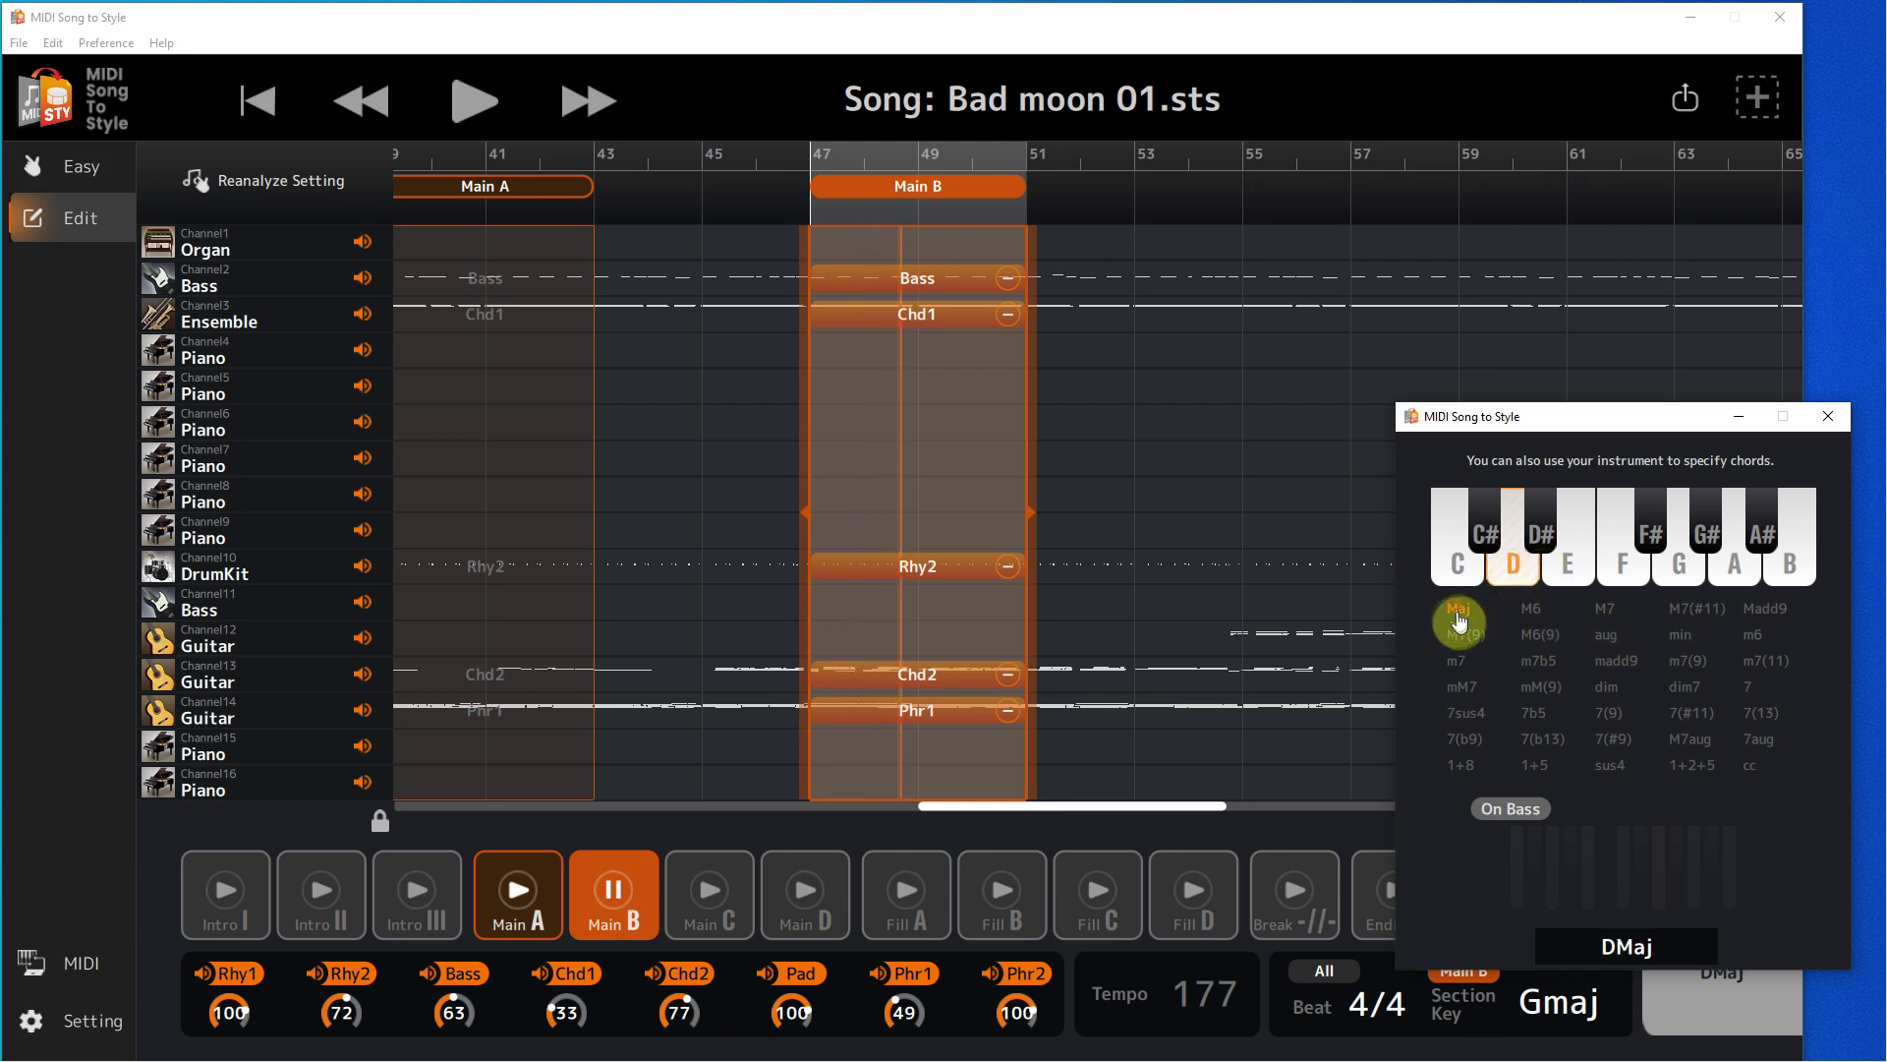
click(1261, 755)
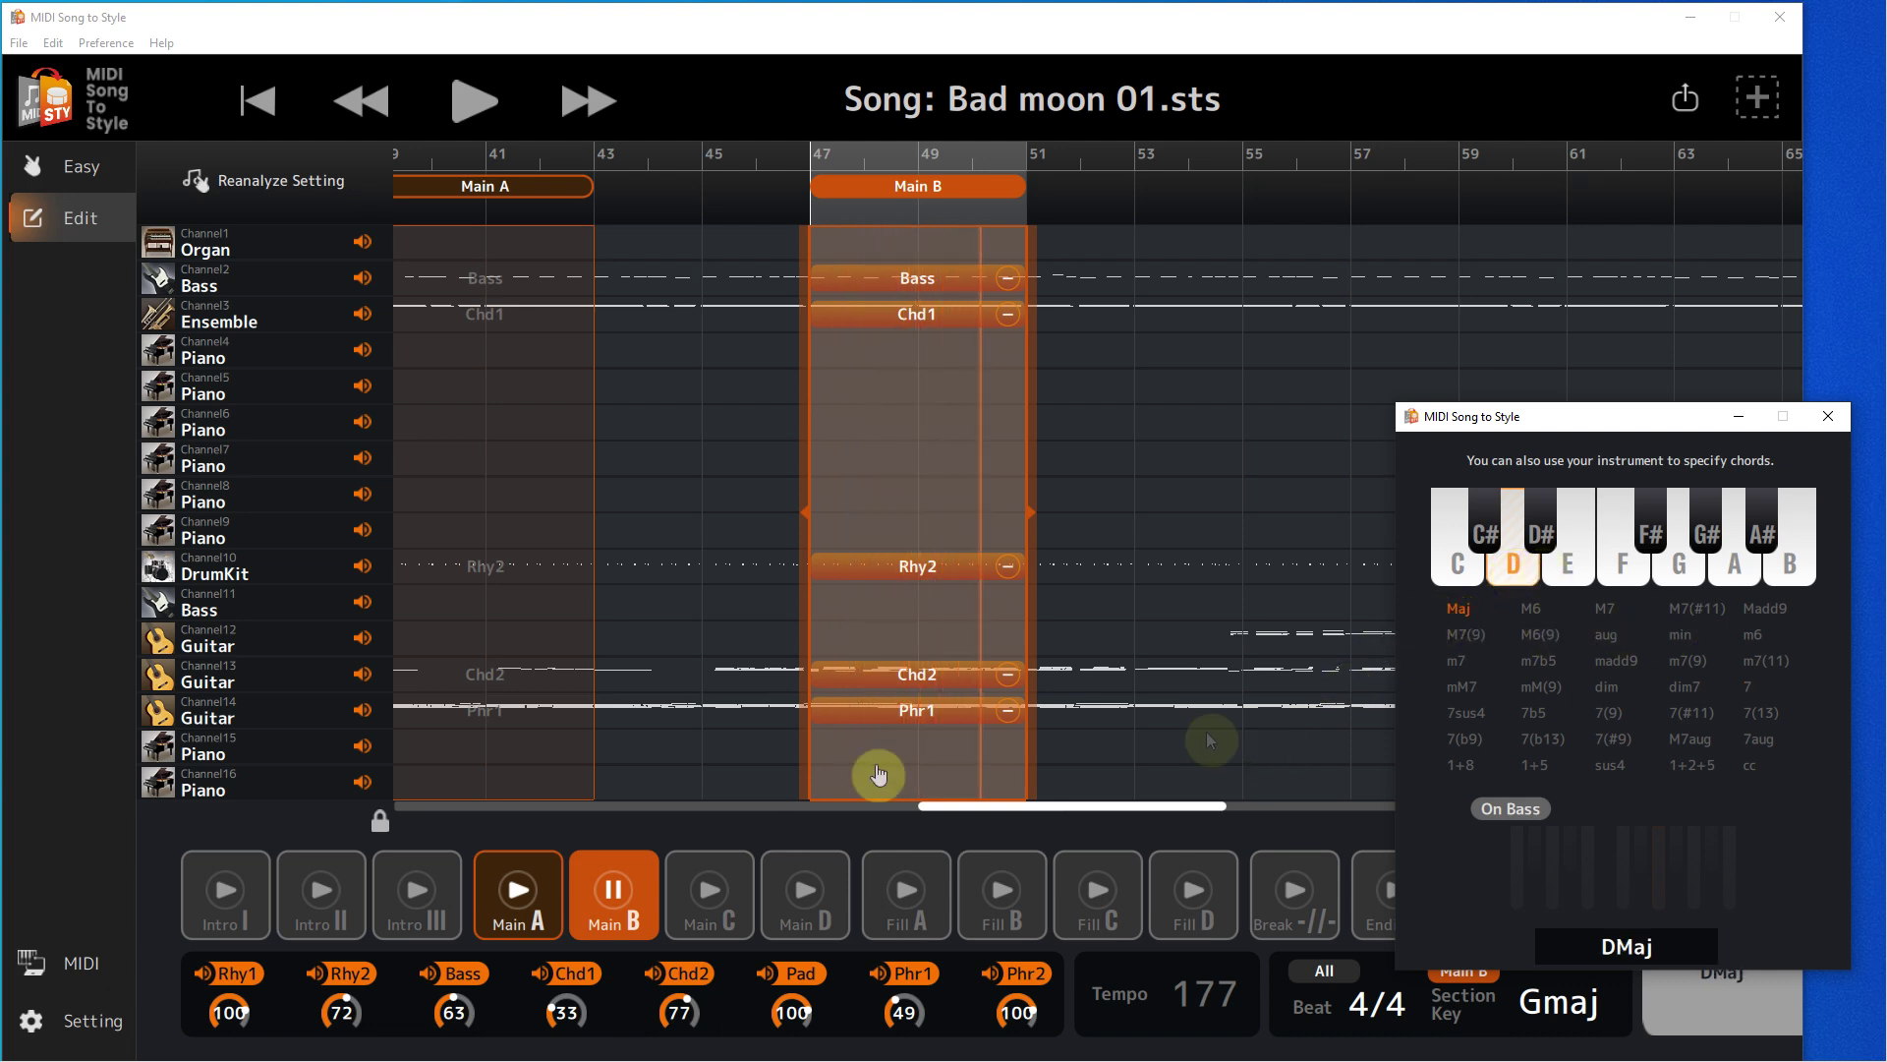
click(619, 891)
click(620, 892)
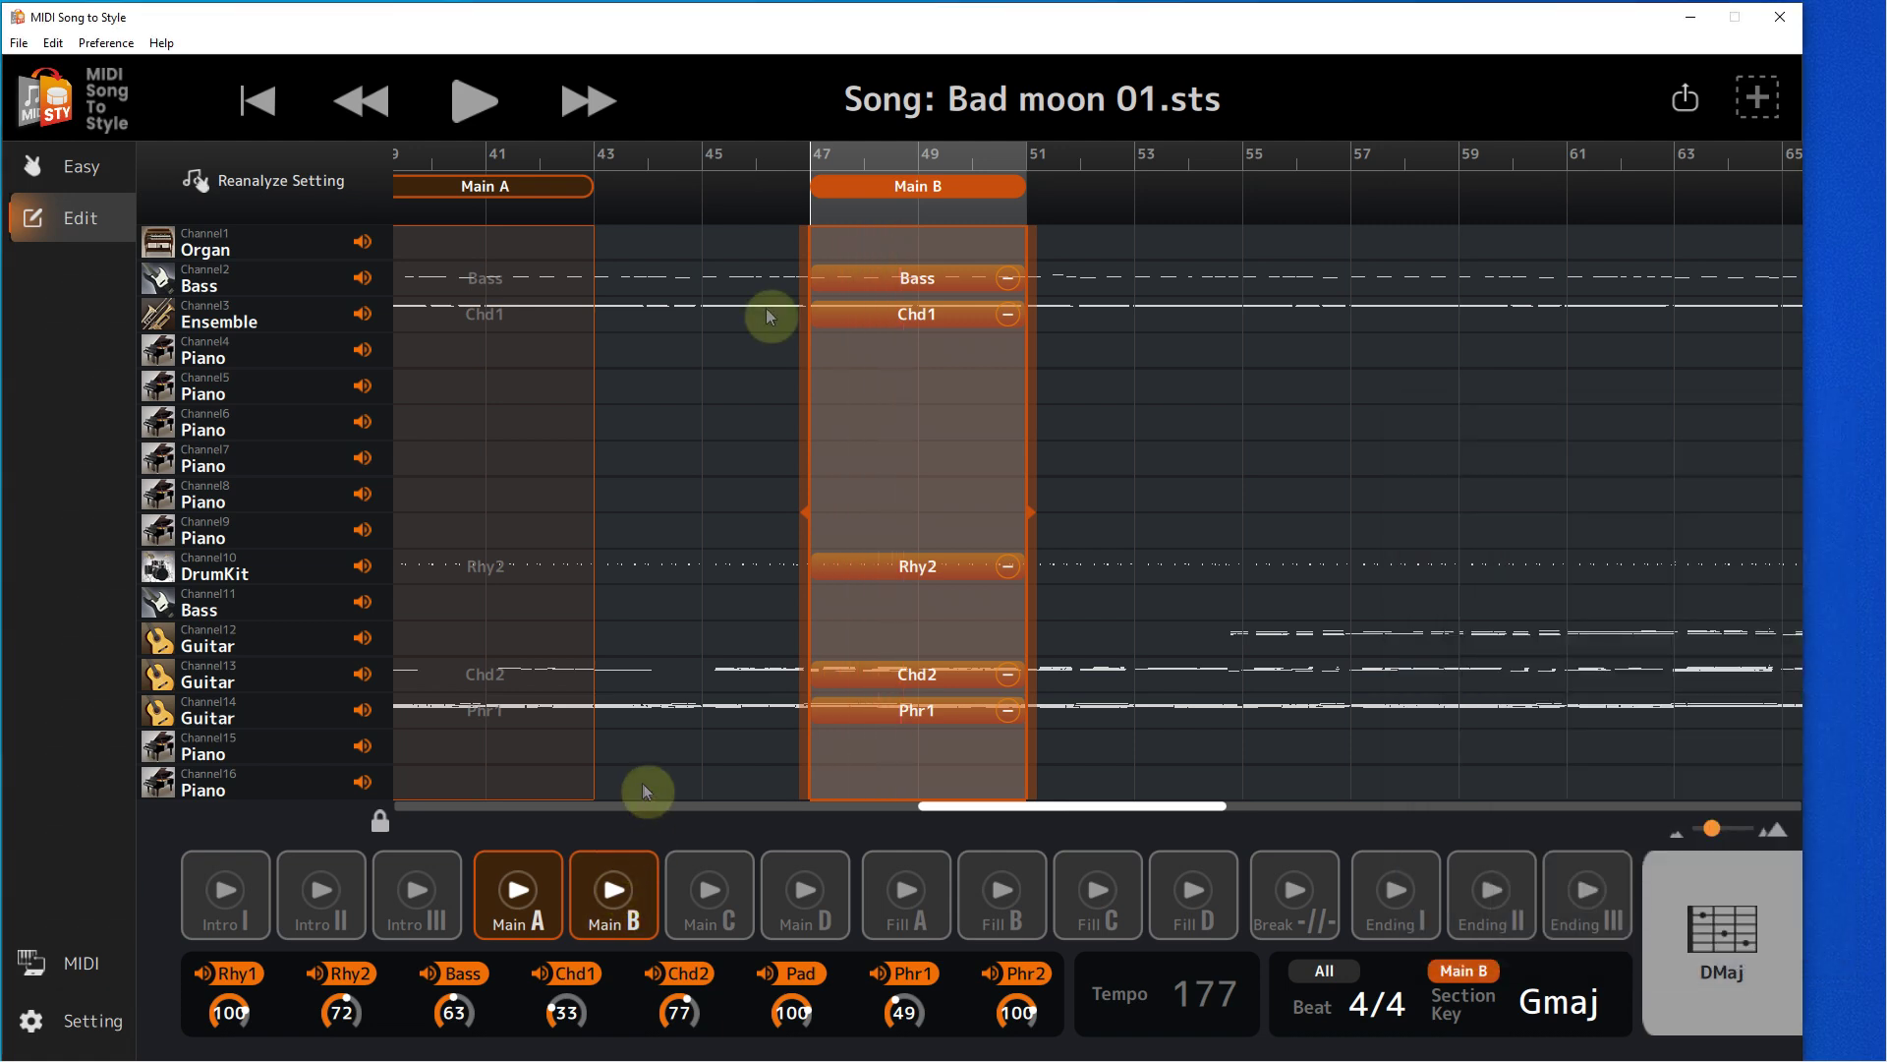
Play the song briefly from bar 46 to check the spot
click(759, 216)
click(467, 99)
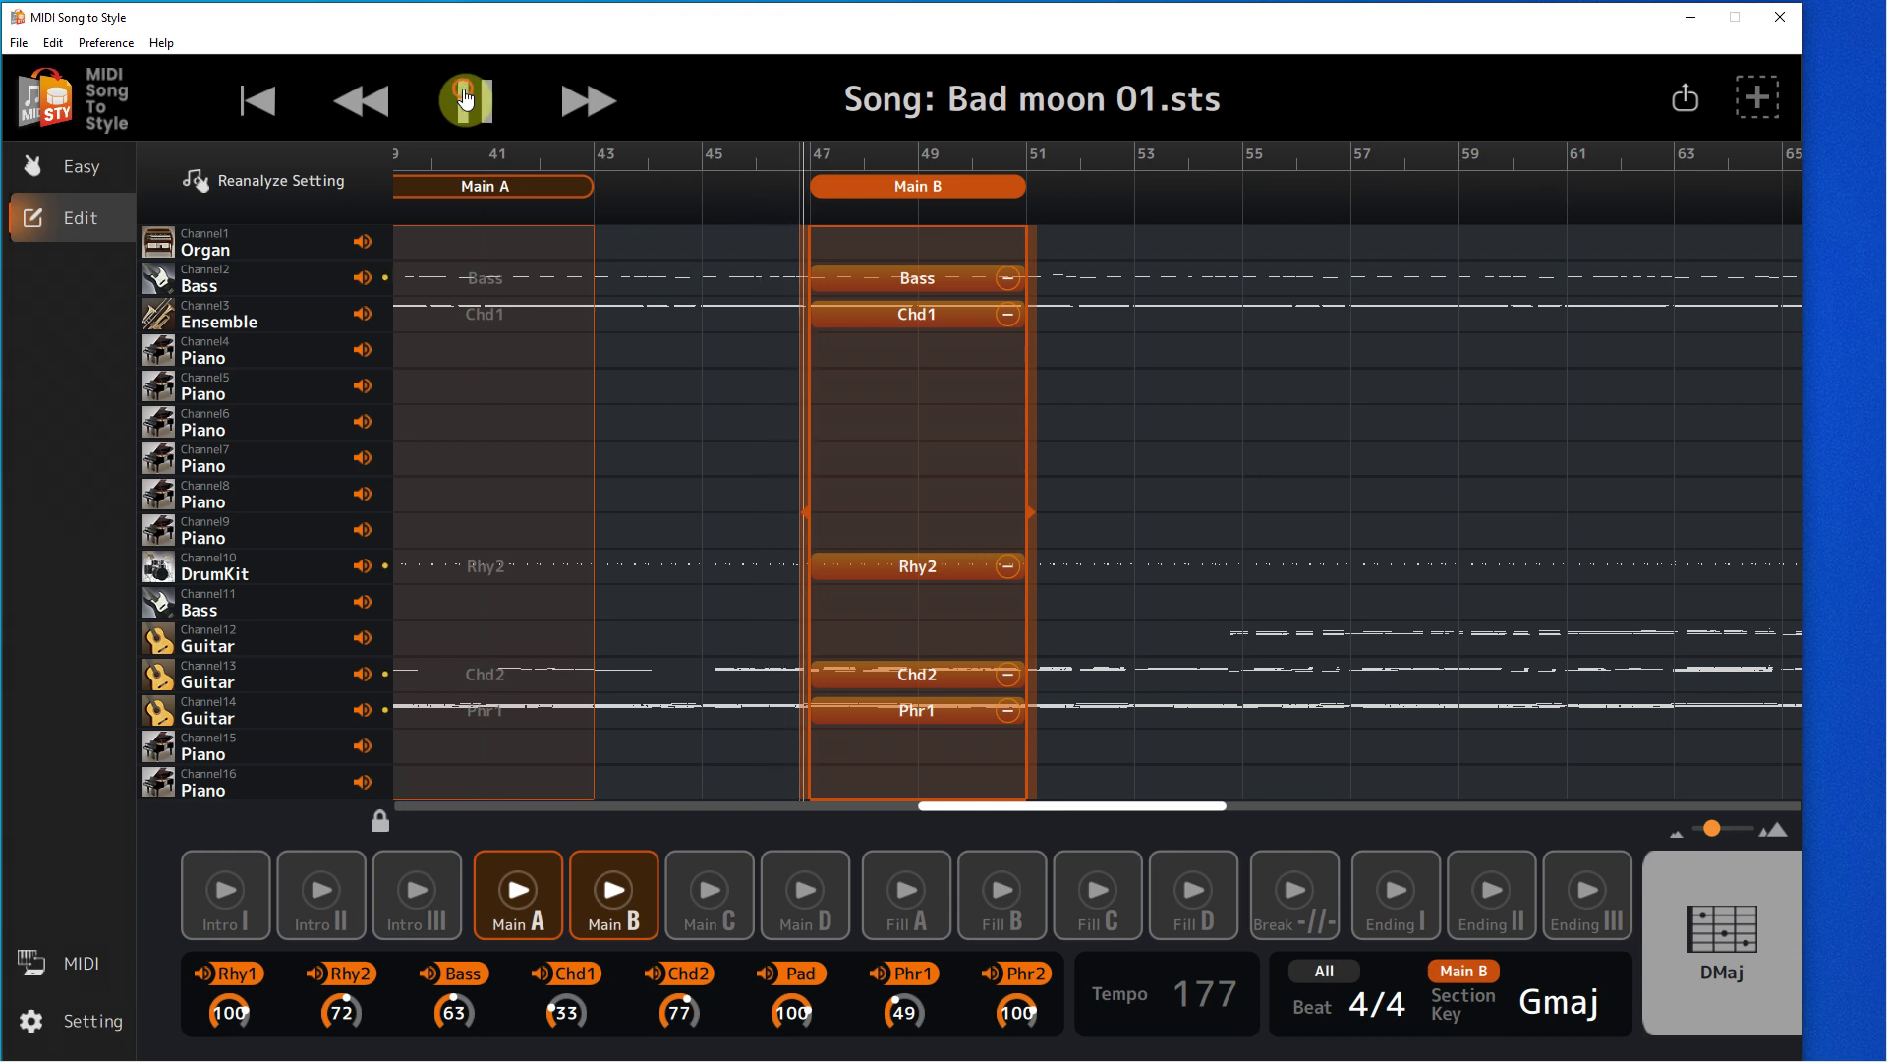
click(772, 219)
Assign bars 46–47 as the Fill B section
drag(764, 215, 788, 216)
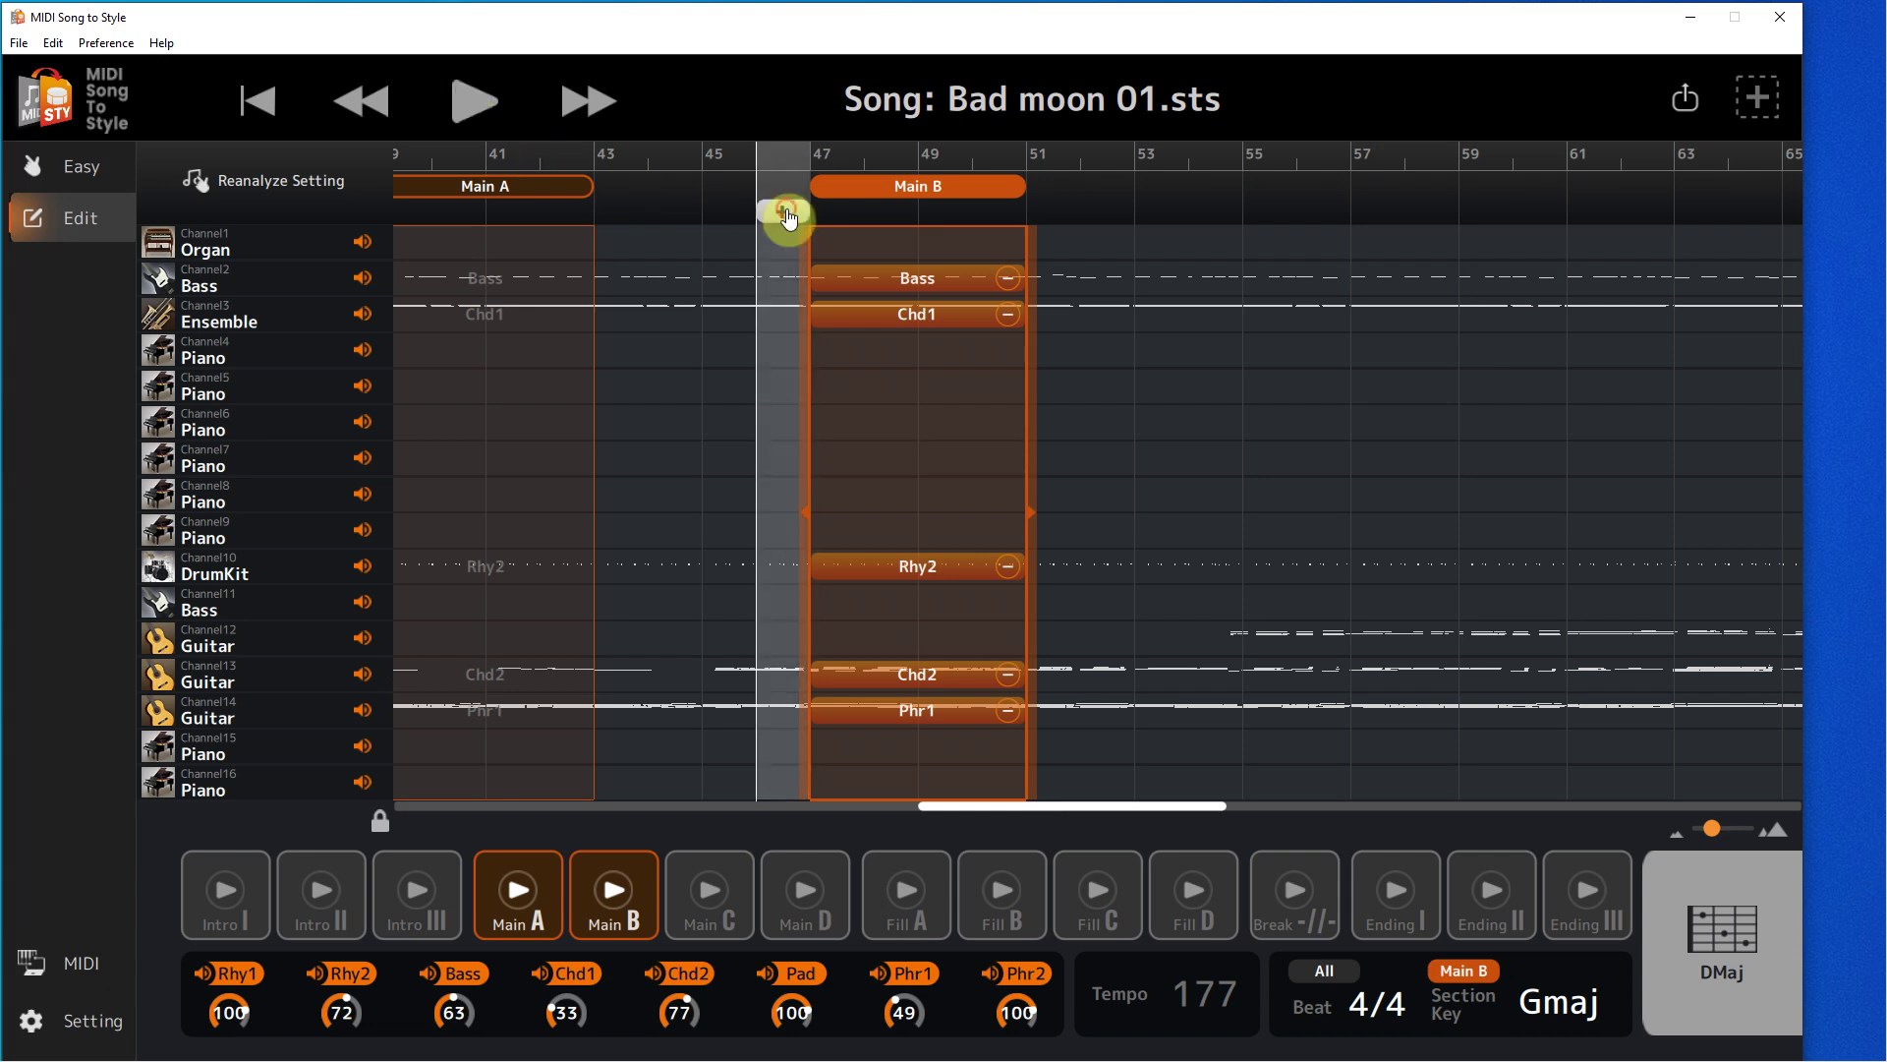
click(785, 212)
click(904, 534)
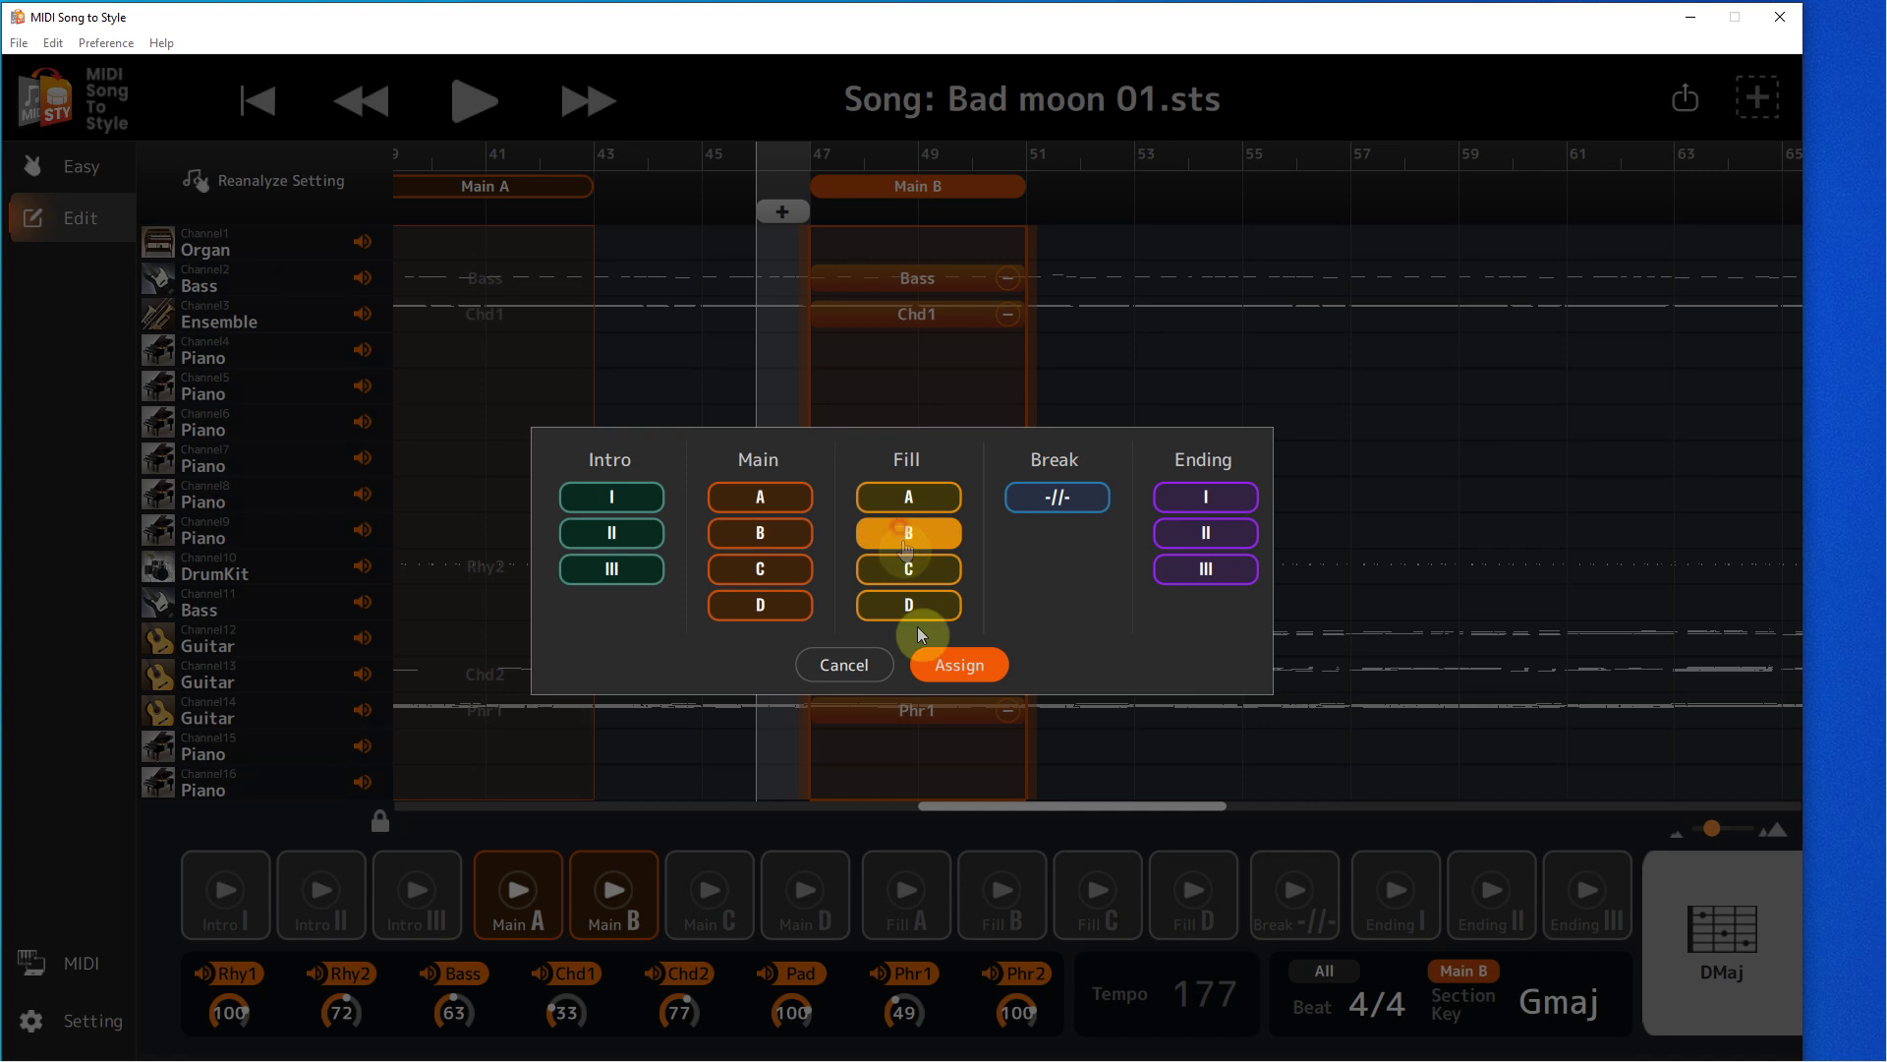
click(966, 672)
click(530, 805)
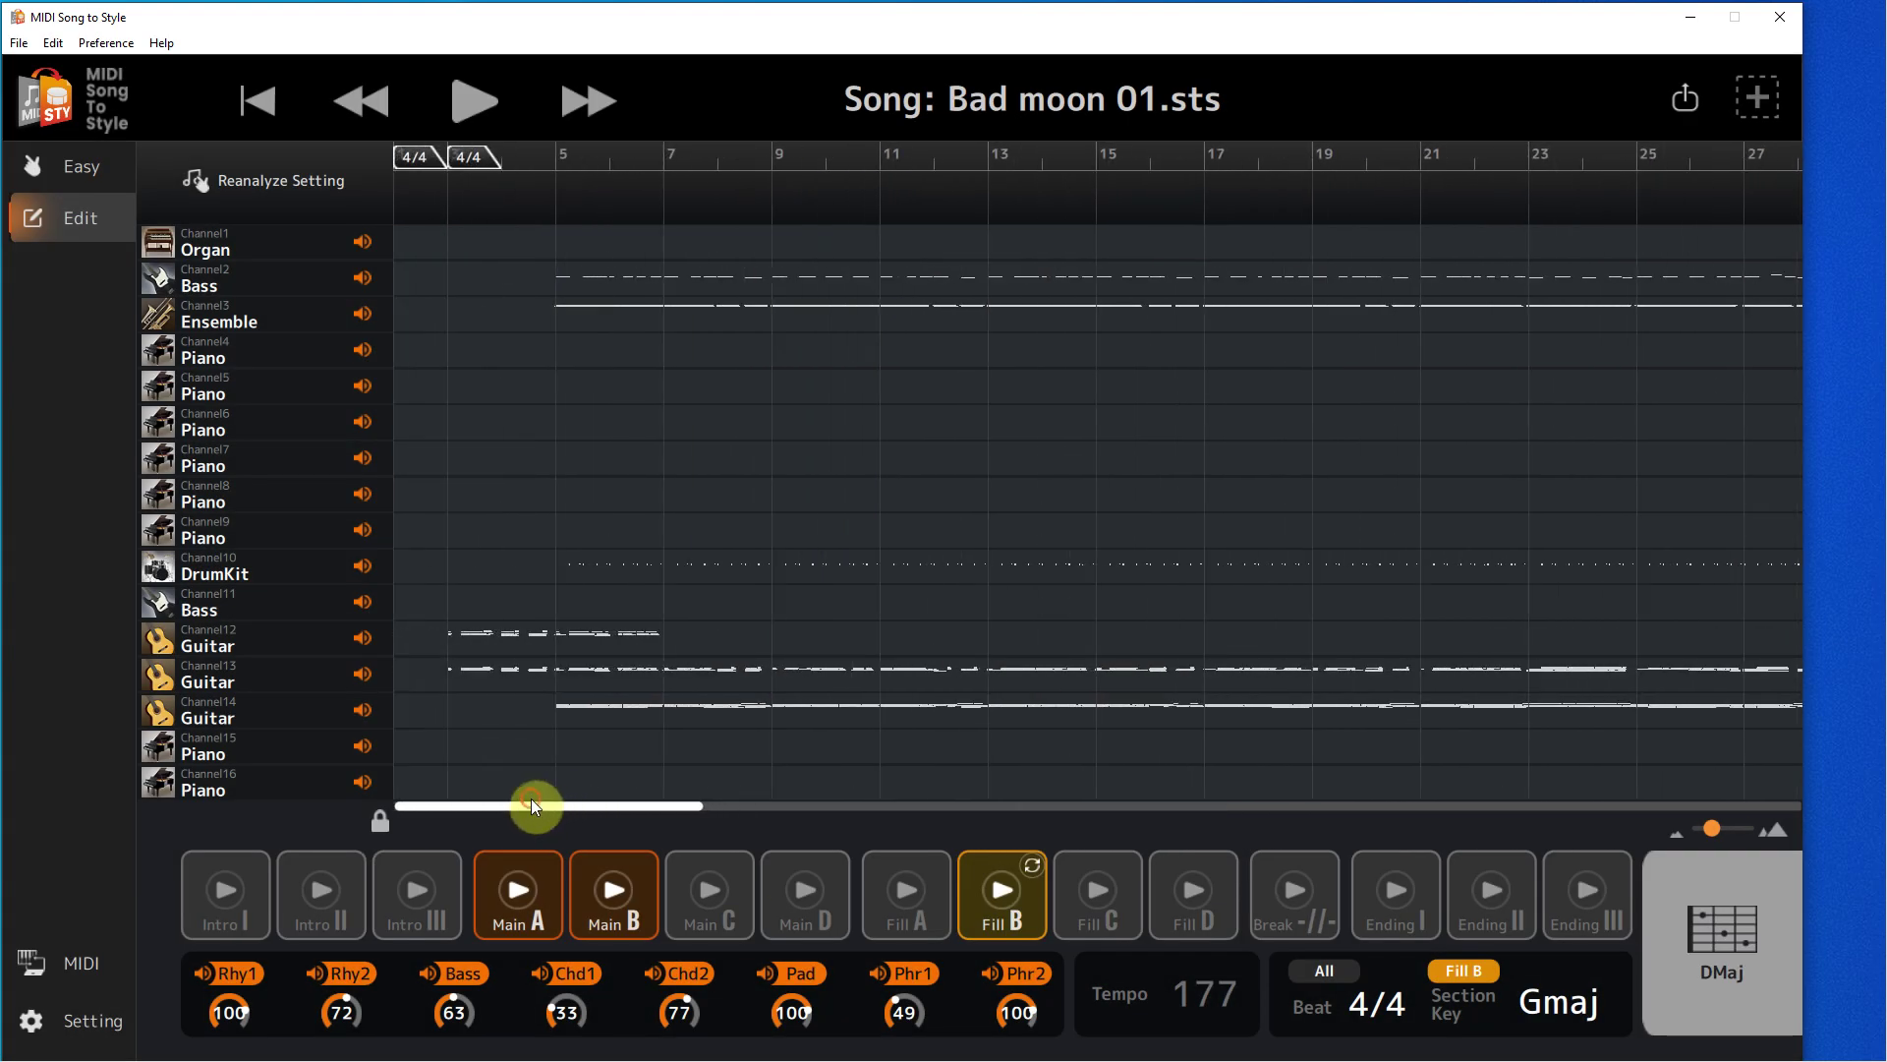
Assign bars 3–7 as Intro I and play it back over an F major chord
drag(452, 227, 649, 238)
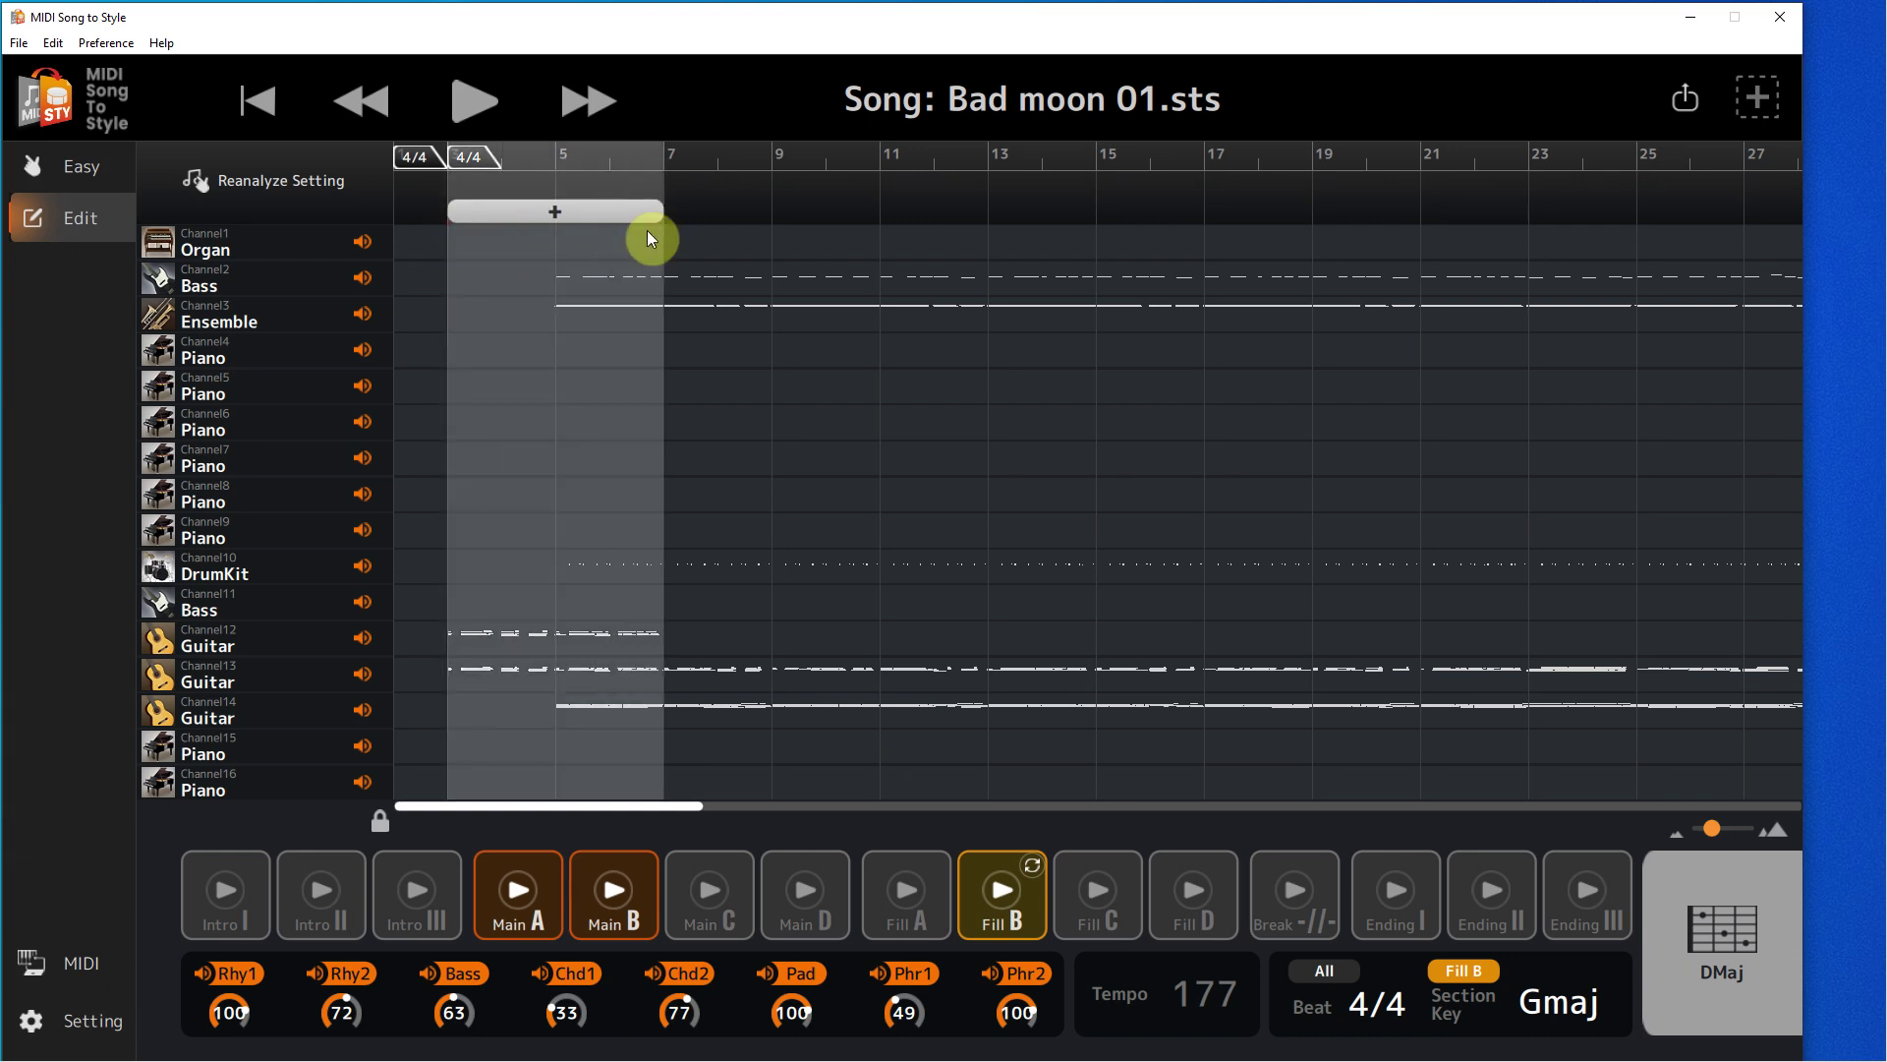
click(610, 212)
click(624, 502)
click(978, 666)
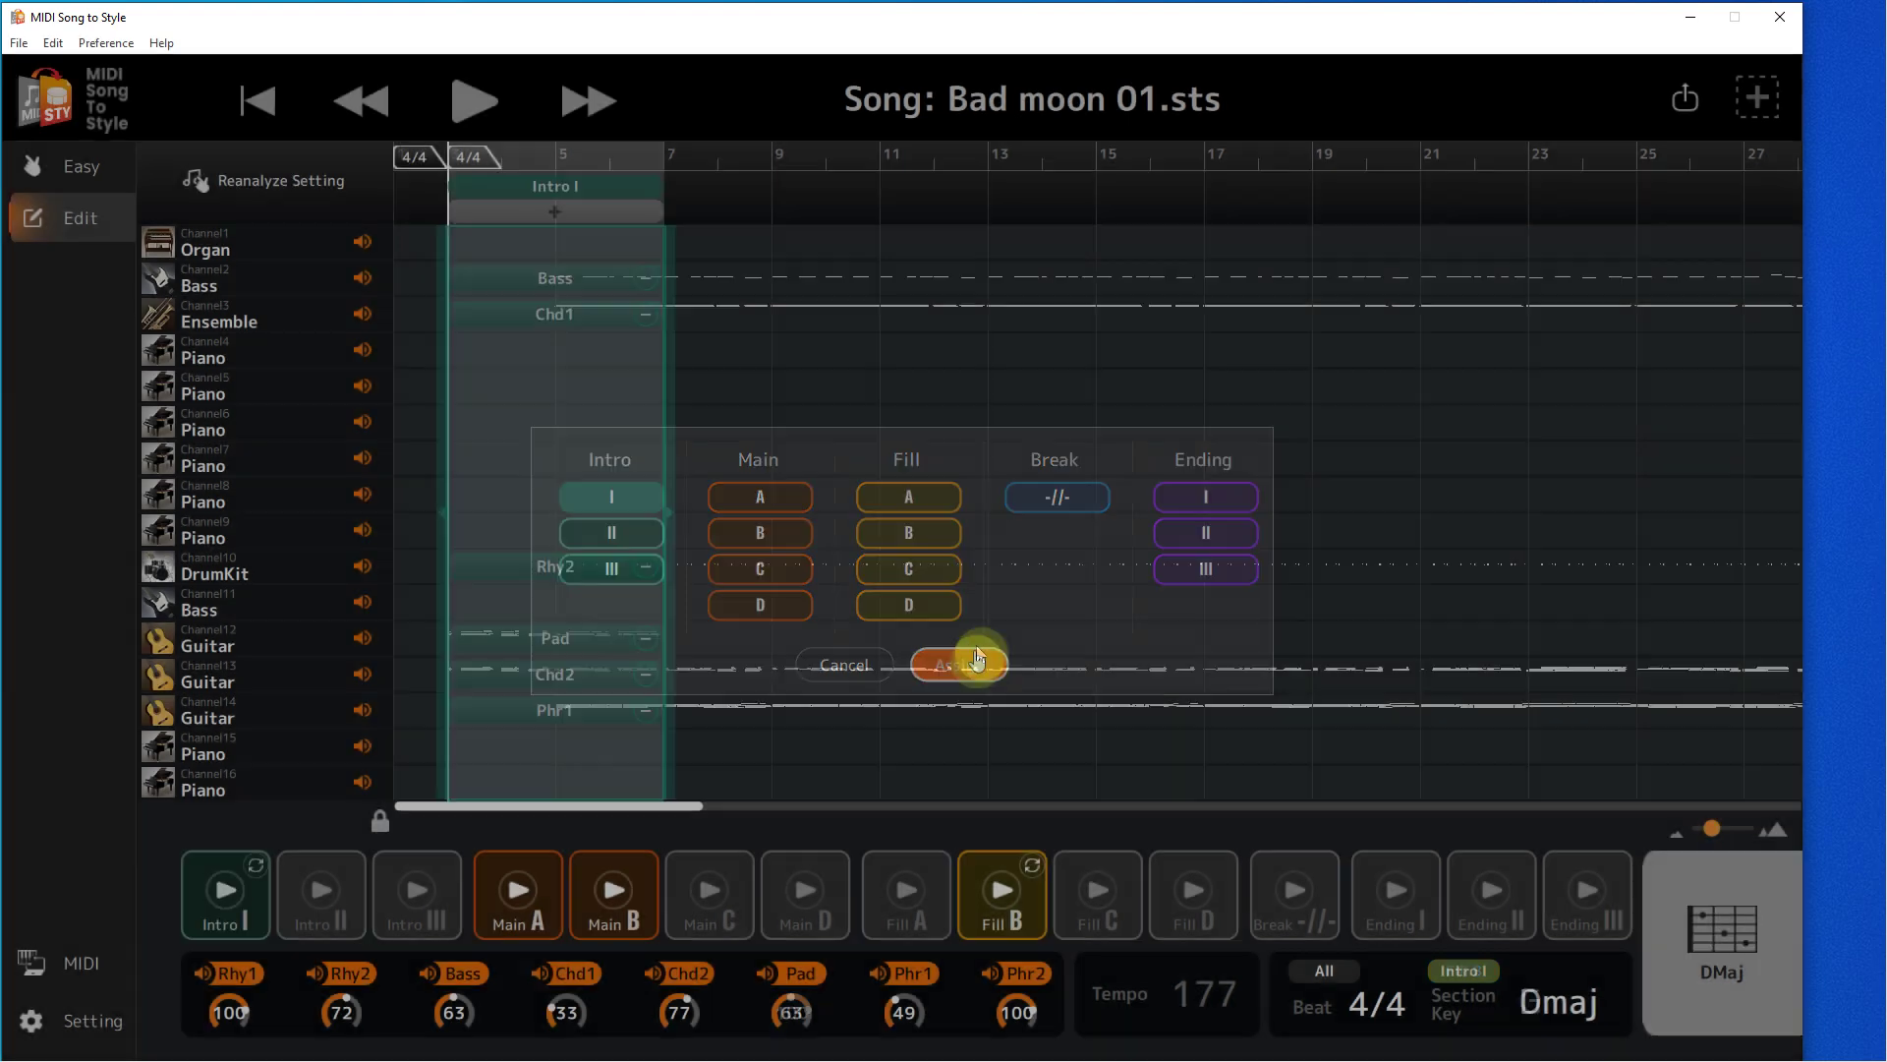
click(227, 893)
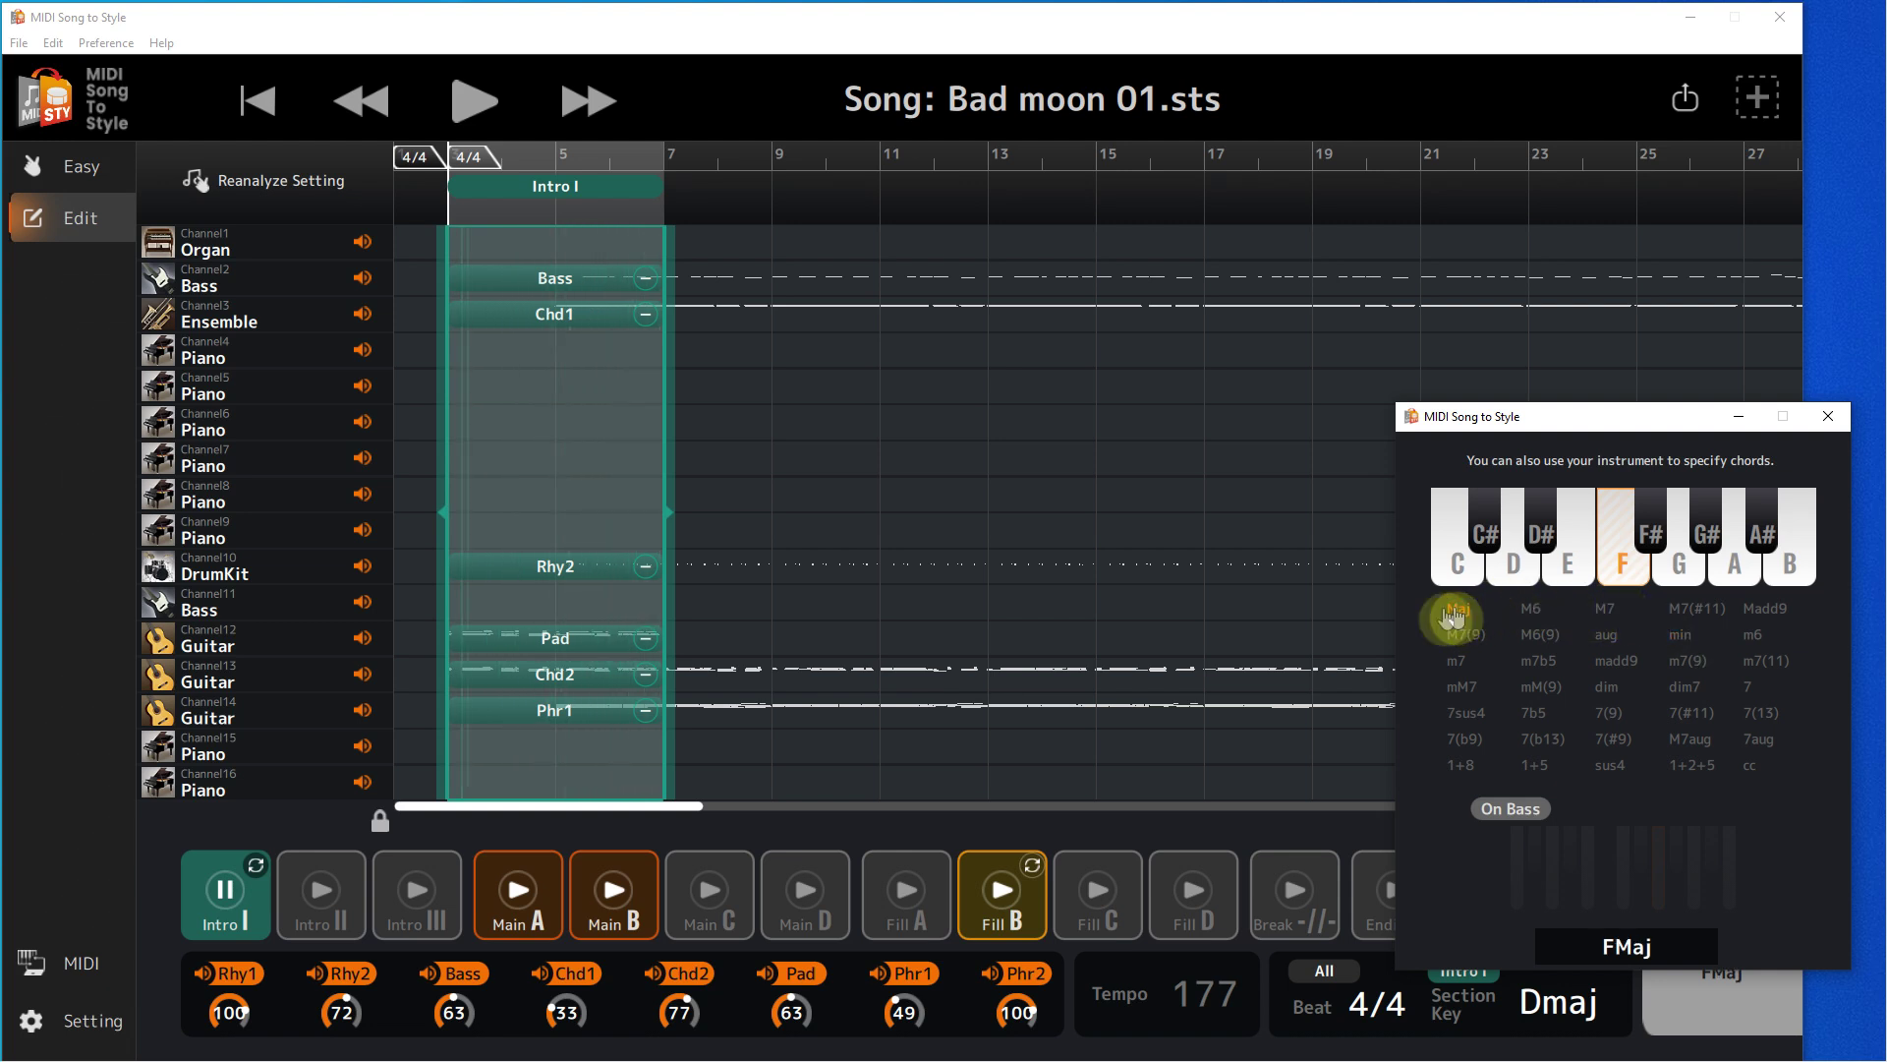
click(228, 902)
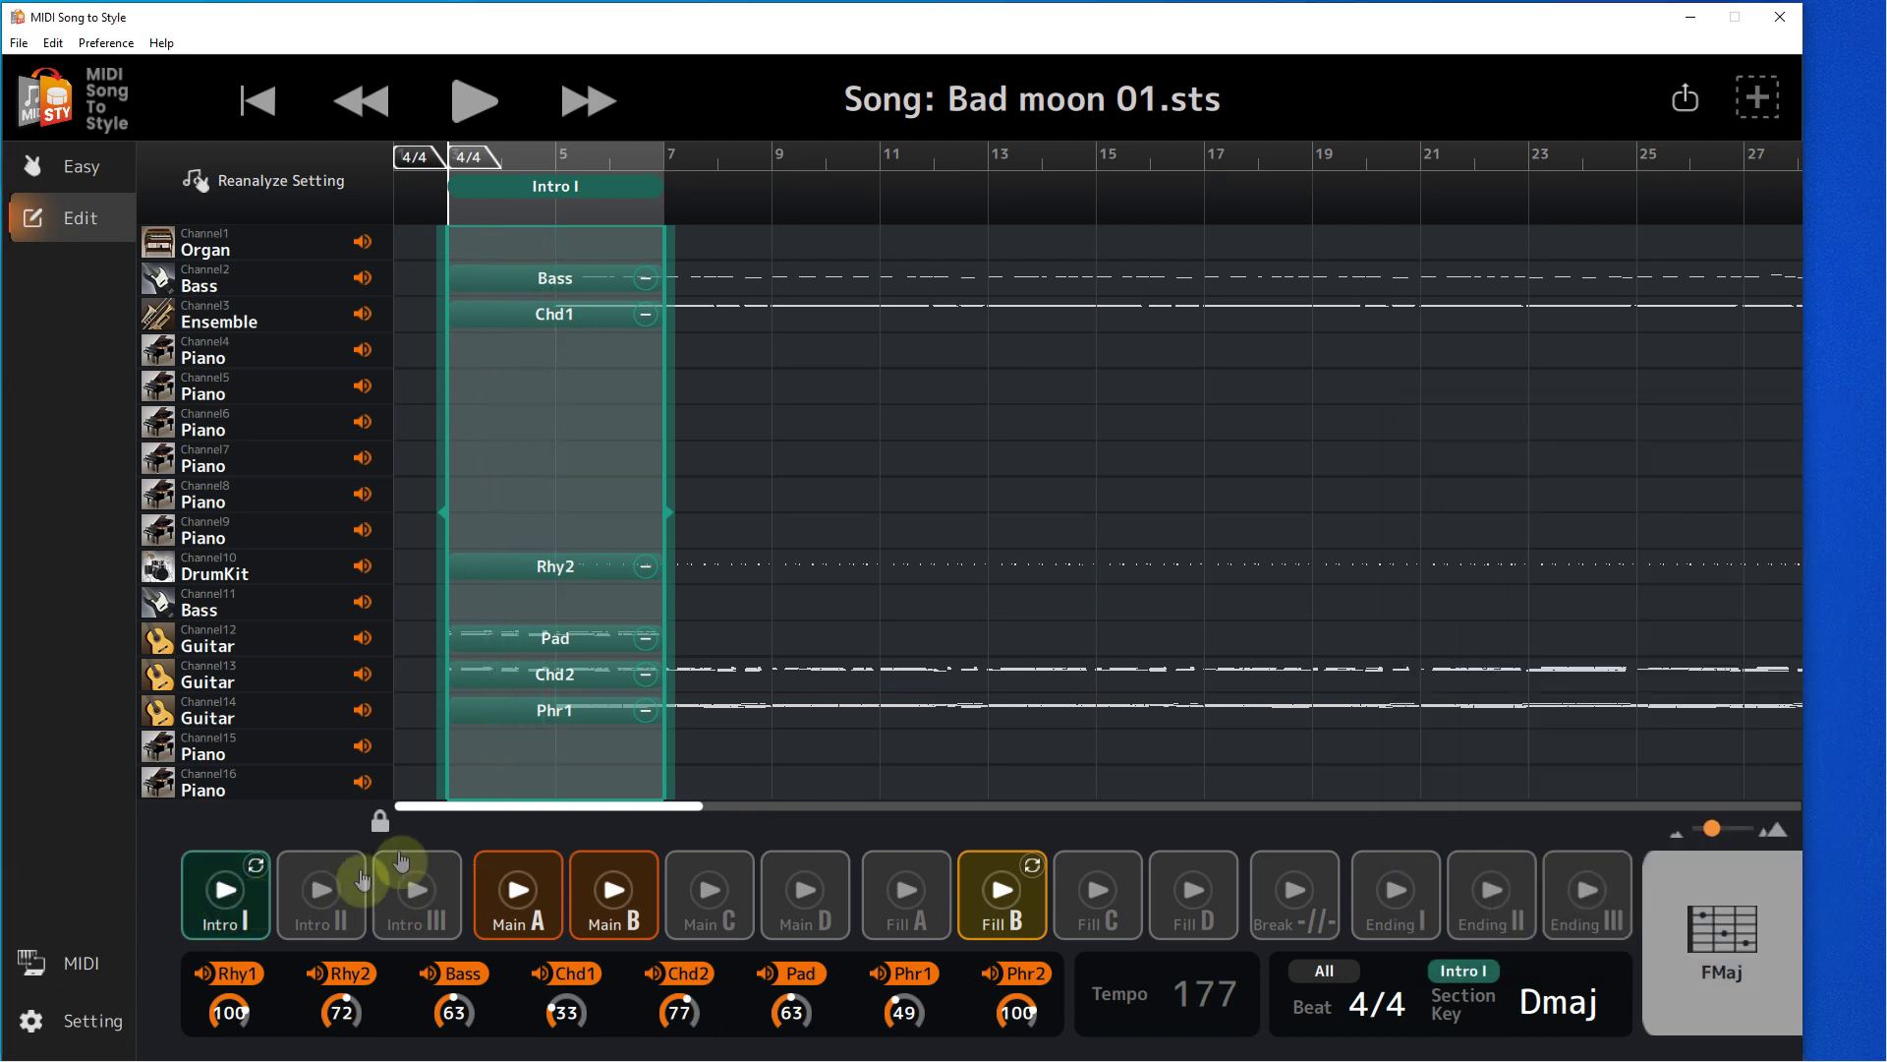
Play the song from bar 54, pause, and select bars 54 to about 70 in the ruler
drag(521, 814, 1205, 864)
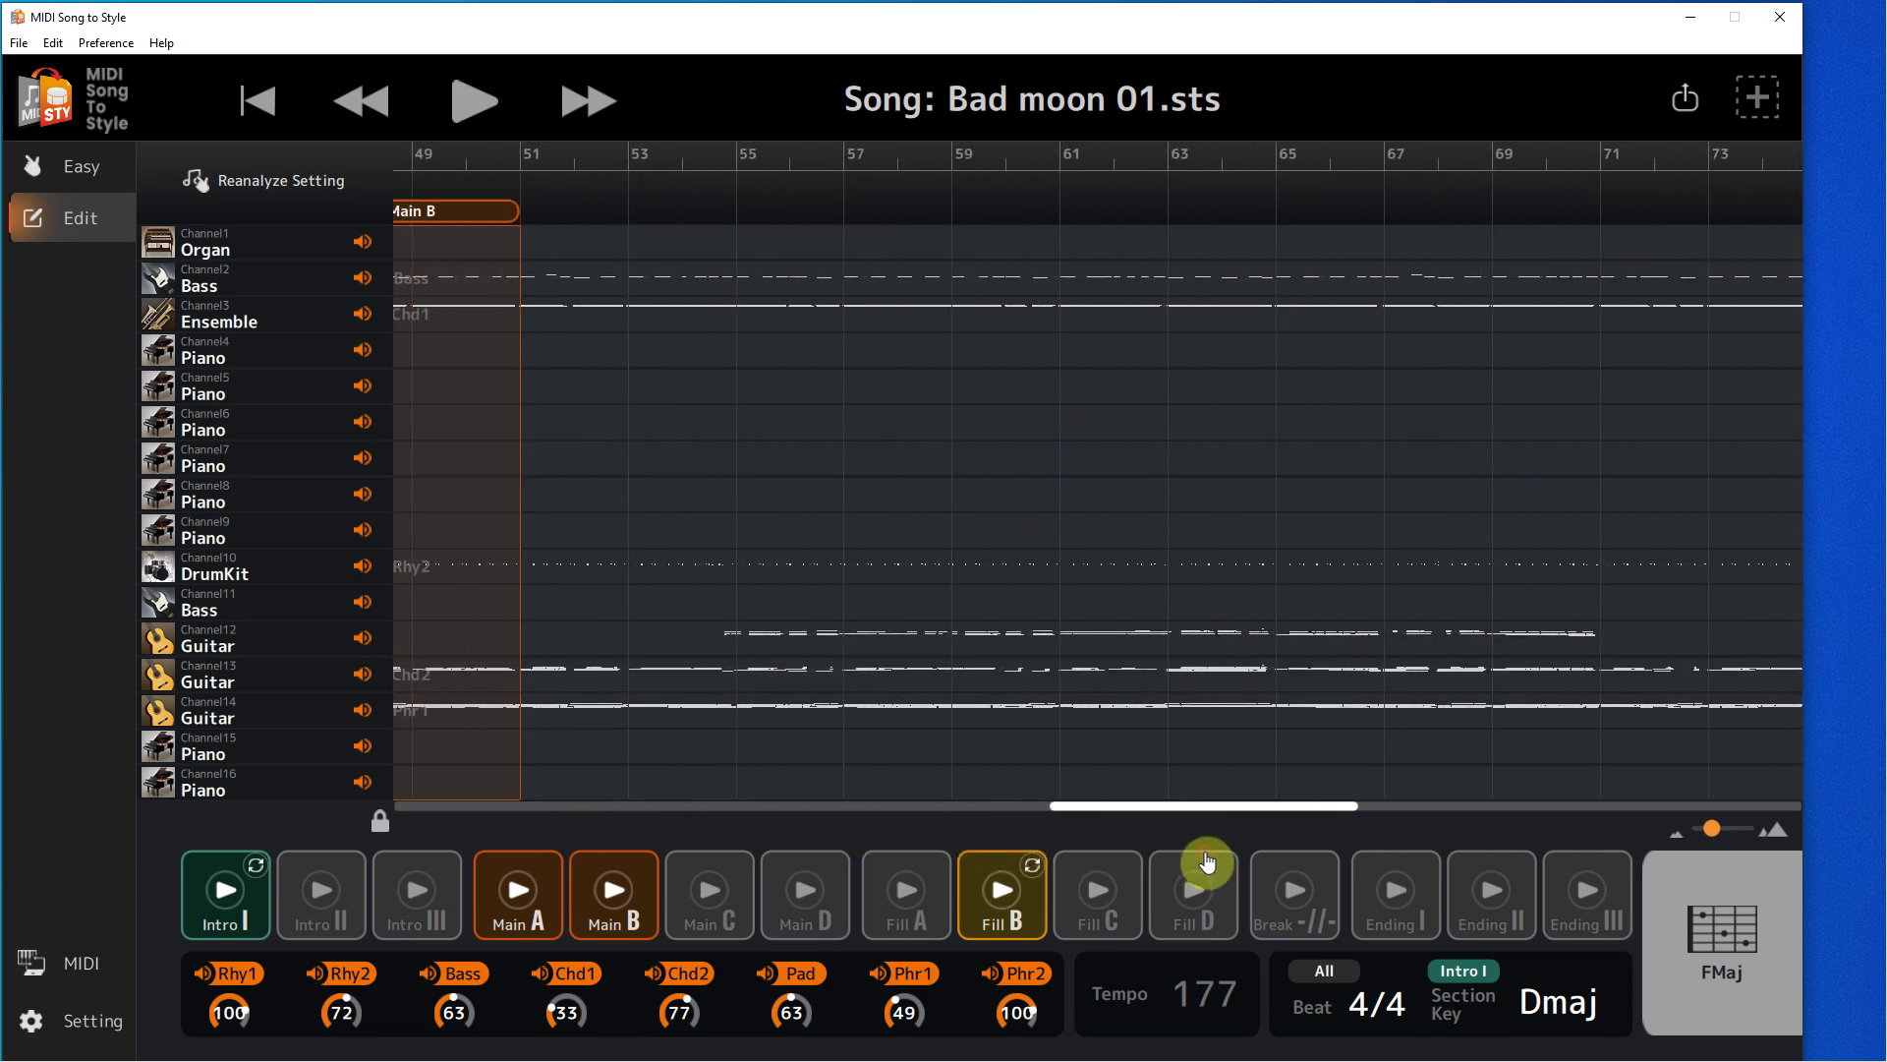
click(678, 163)
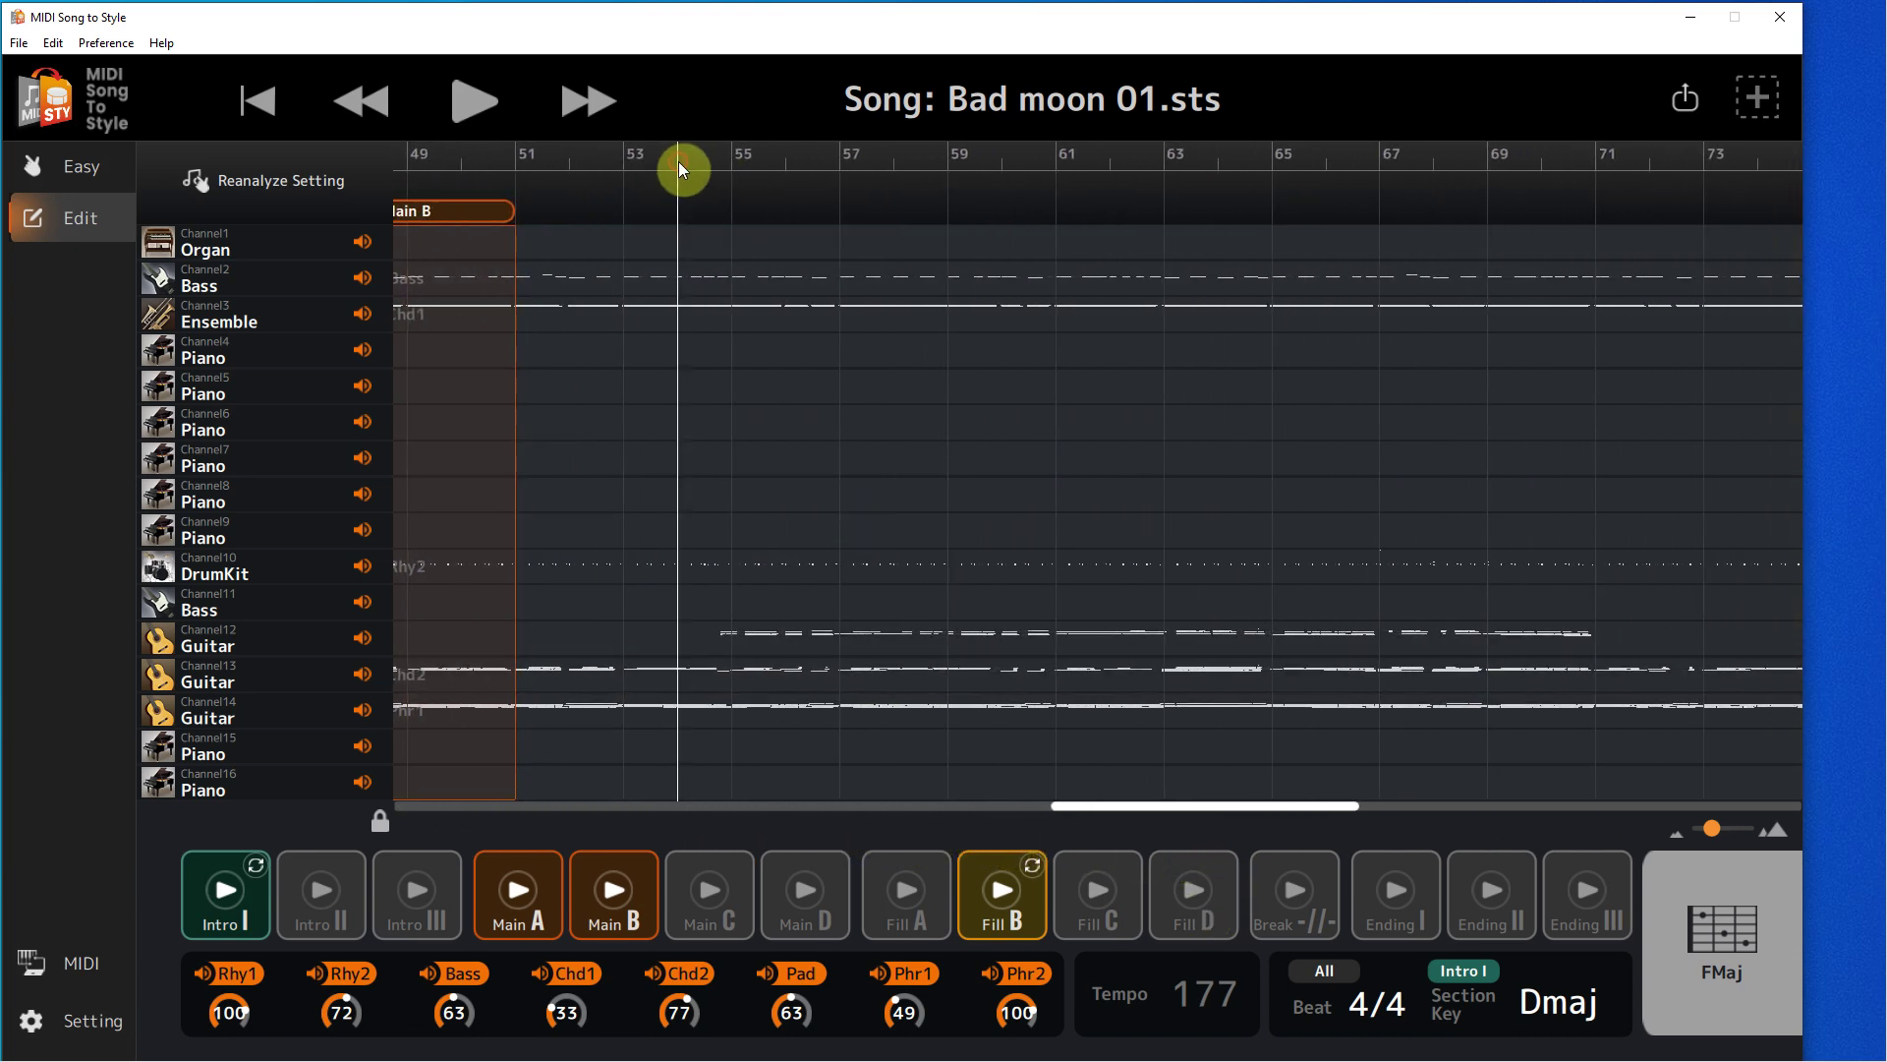
click(476, 102)
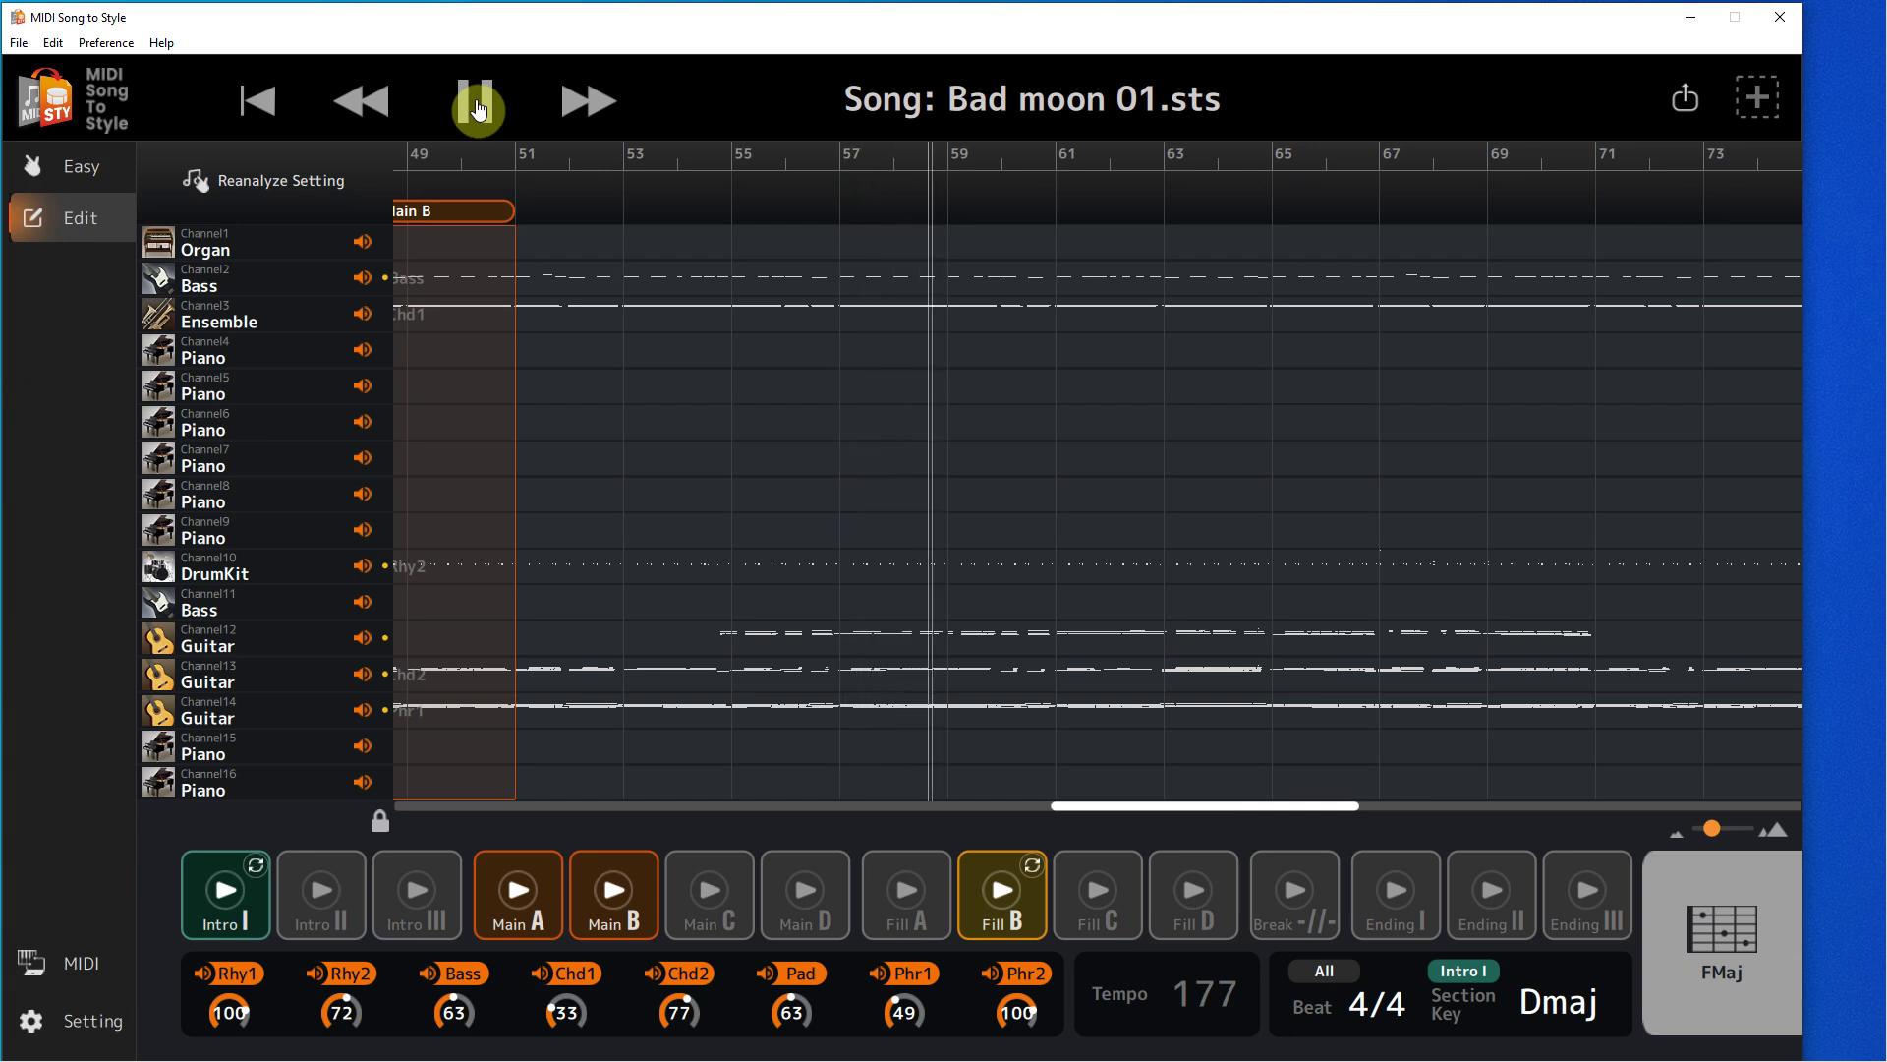
click(478, 108)
drag(688, 192, 1576, 258)
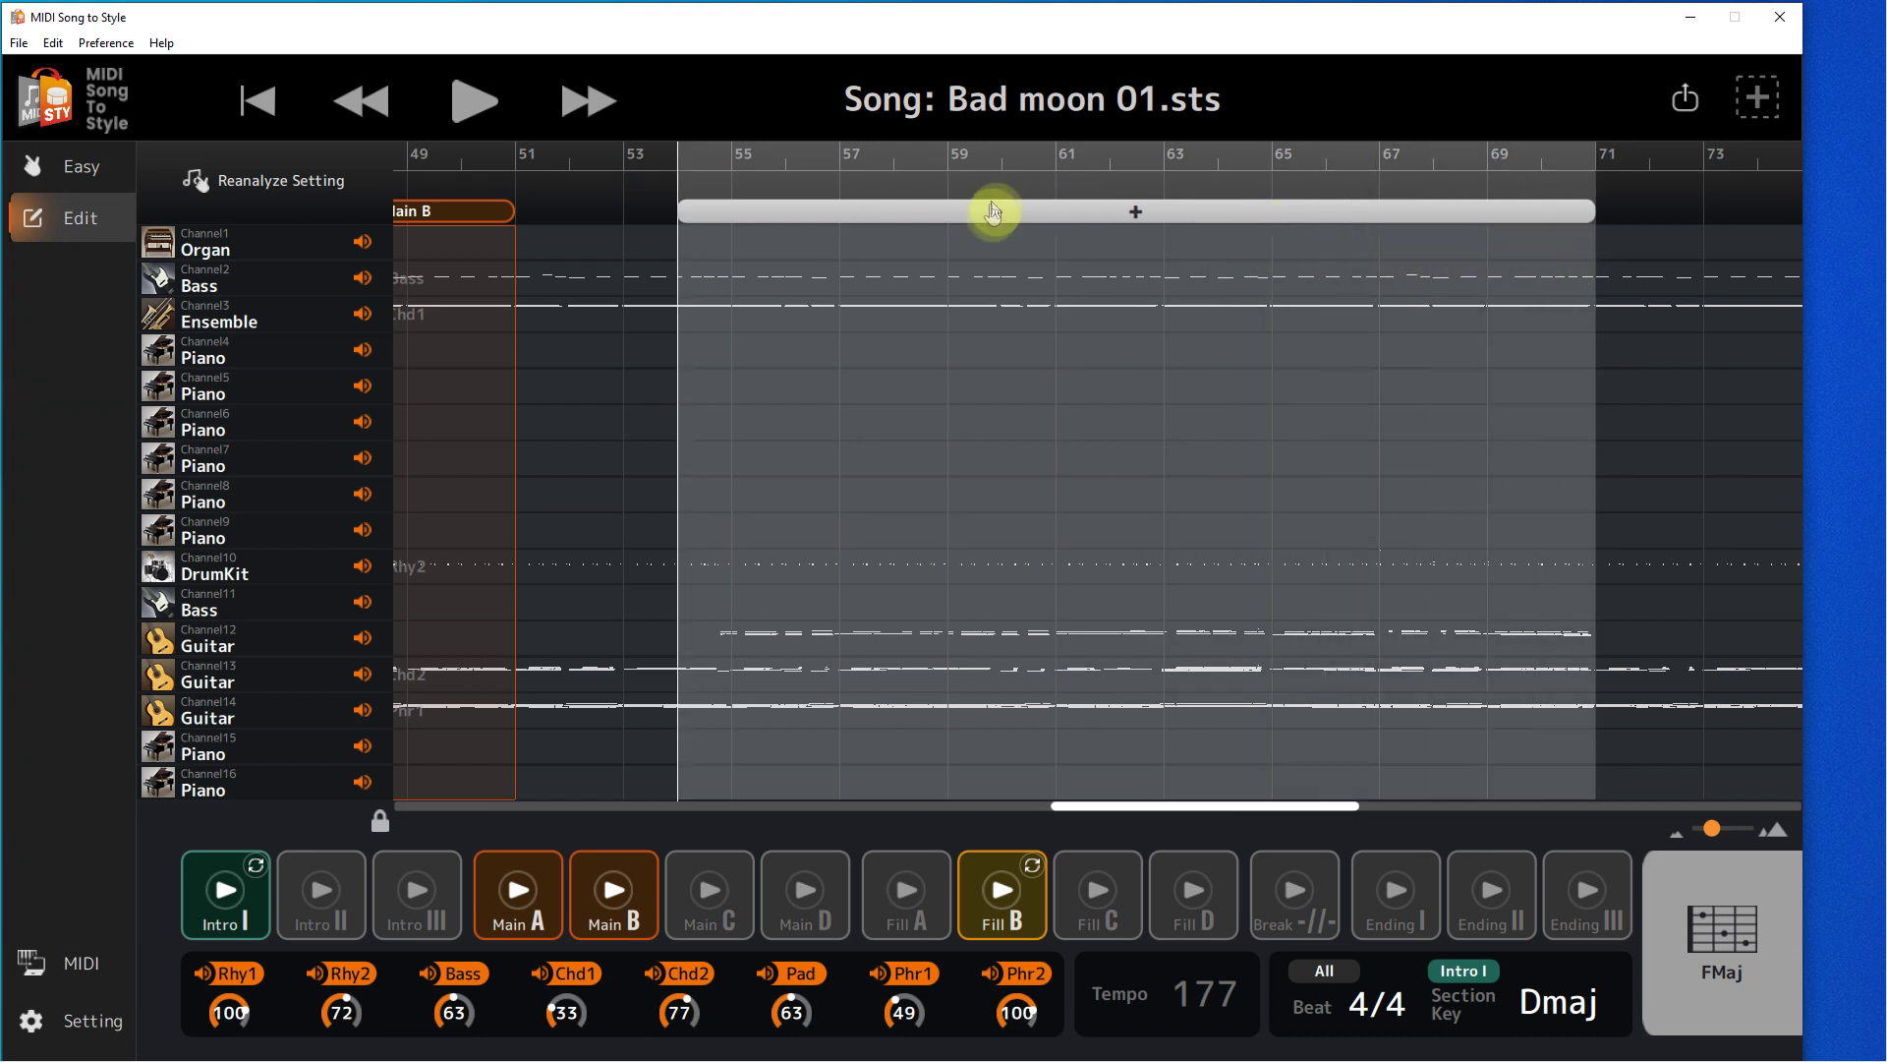
Assign the selected bars 54–71 as the Intro III section
click(1047, 222)
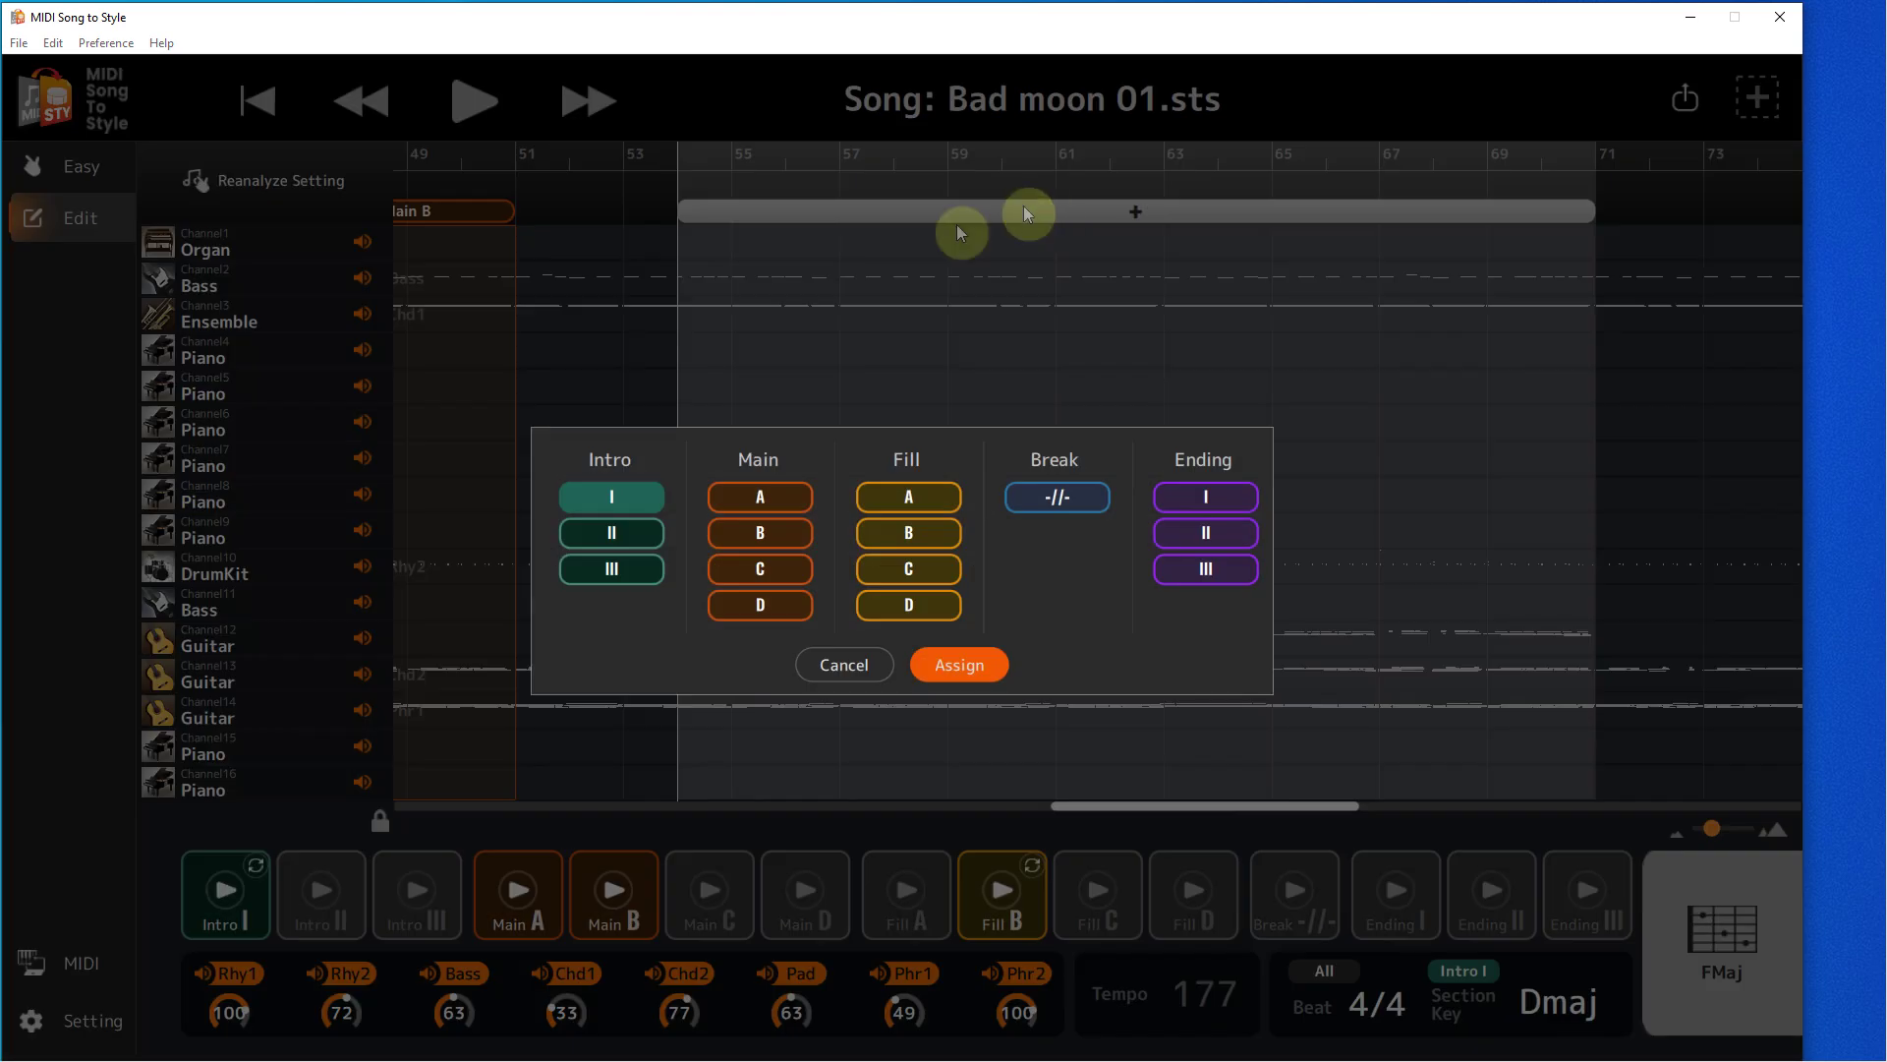
click(606, 574)
click(980, 670)
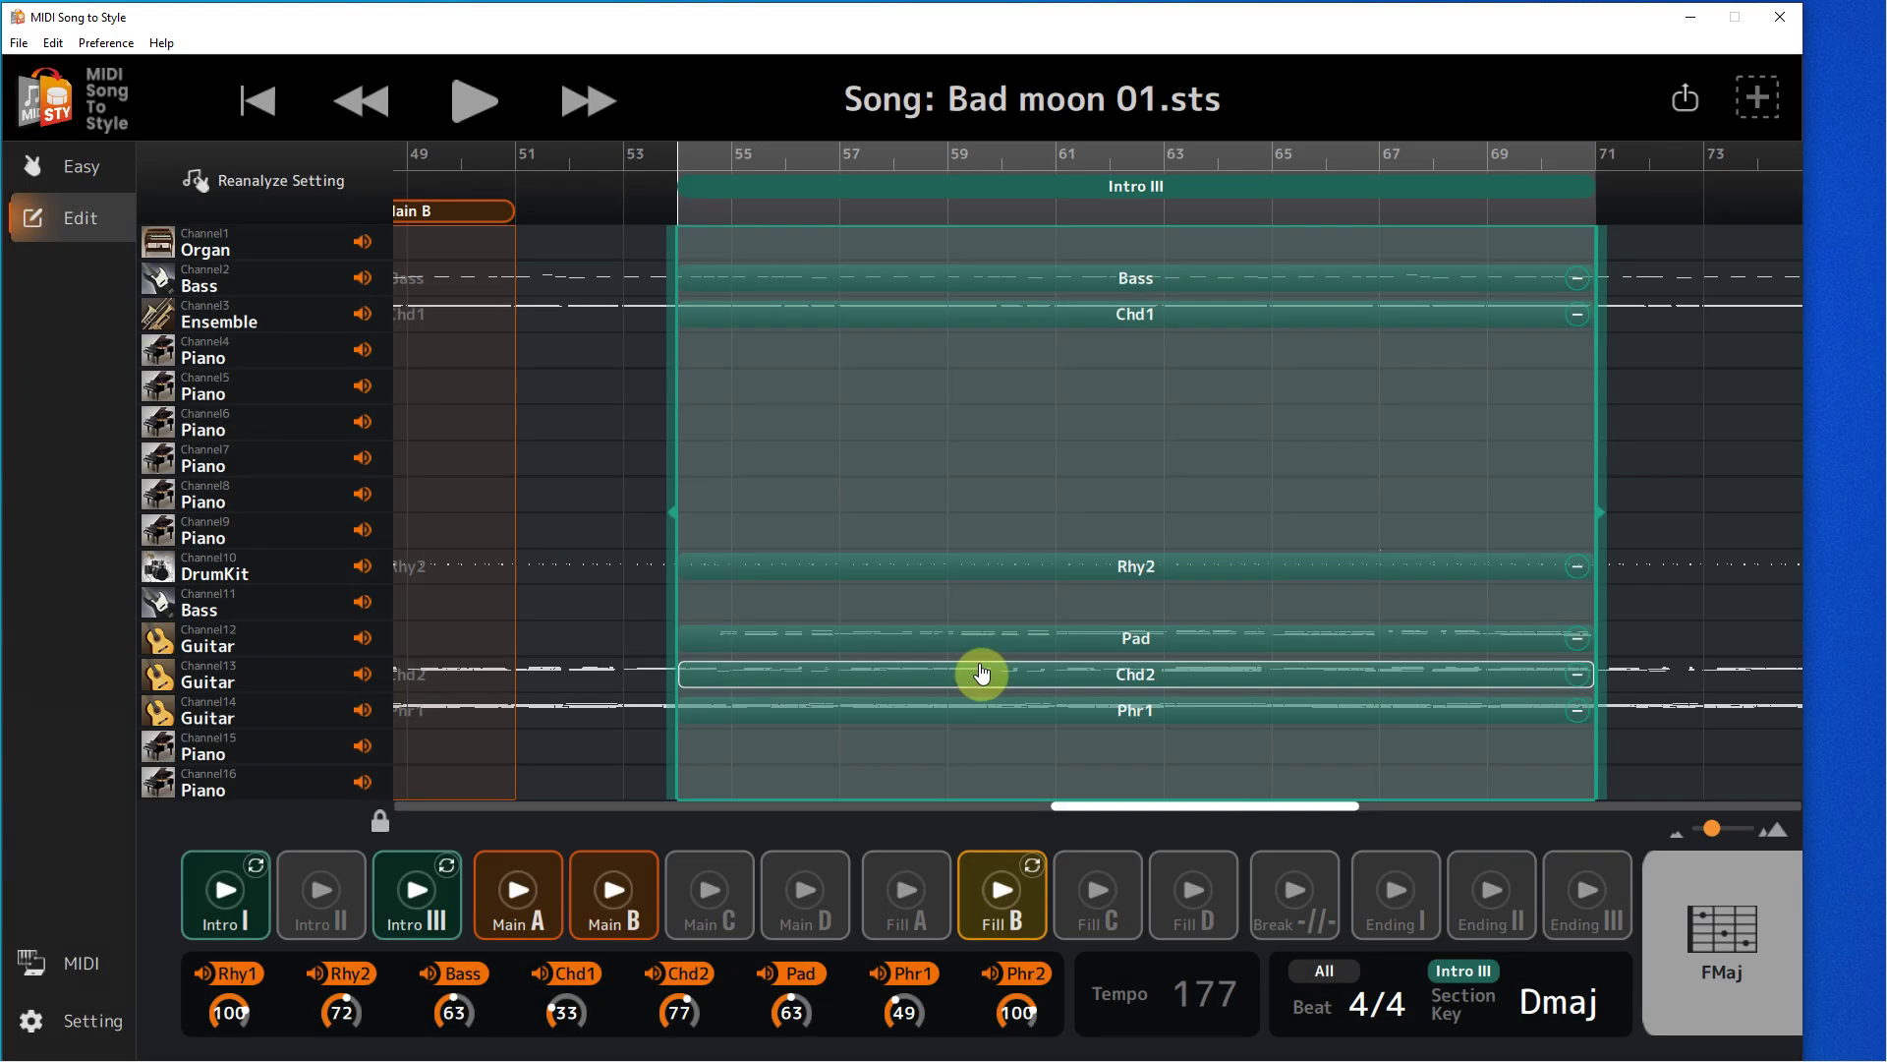
Replace channel 12 guitar's Pad part in Intro III with Phr2
click(977, 638)
drag(1136, 639, 1202, 641)
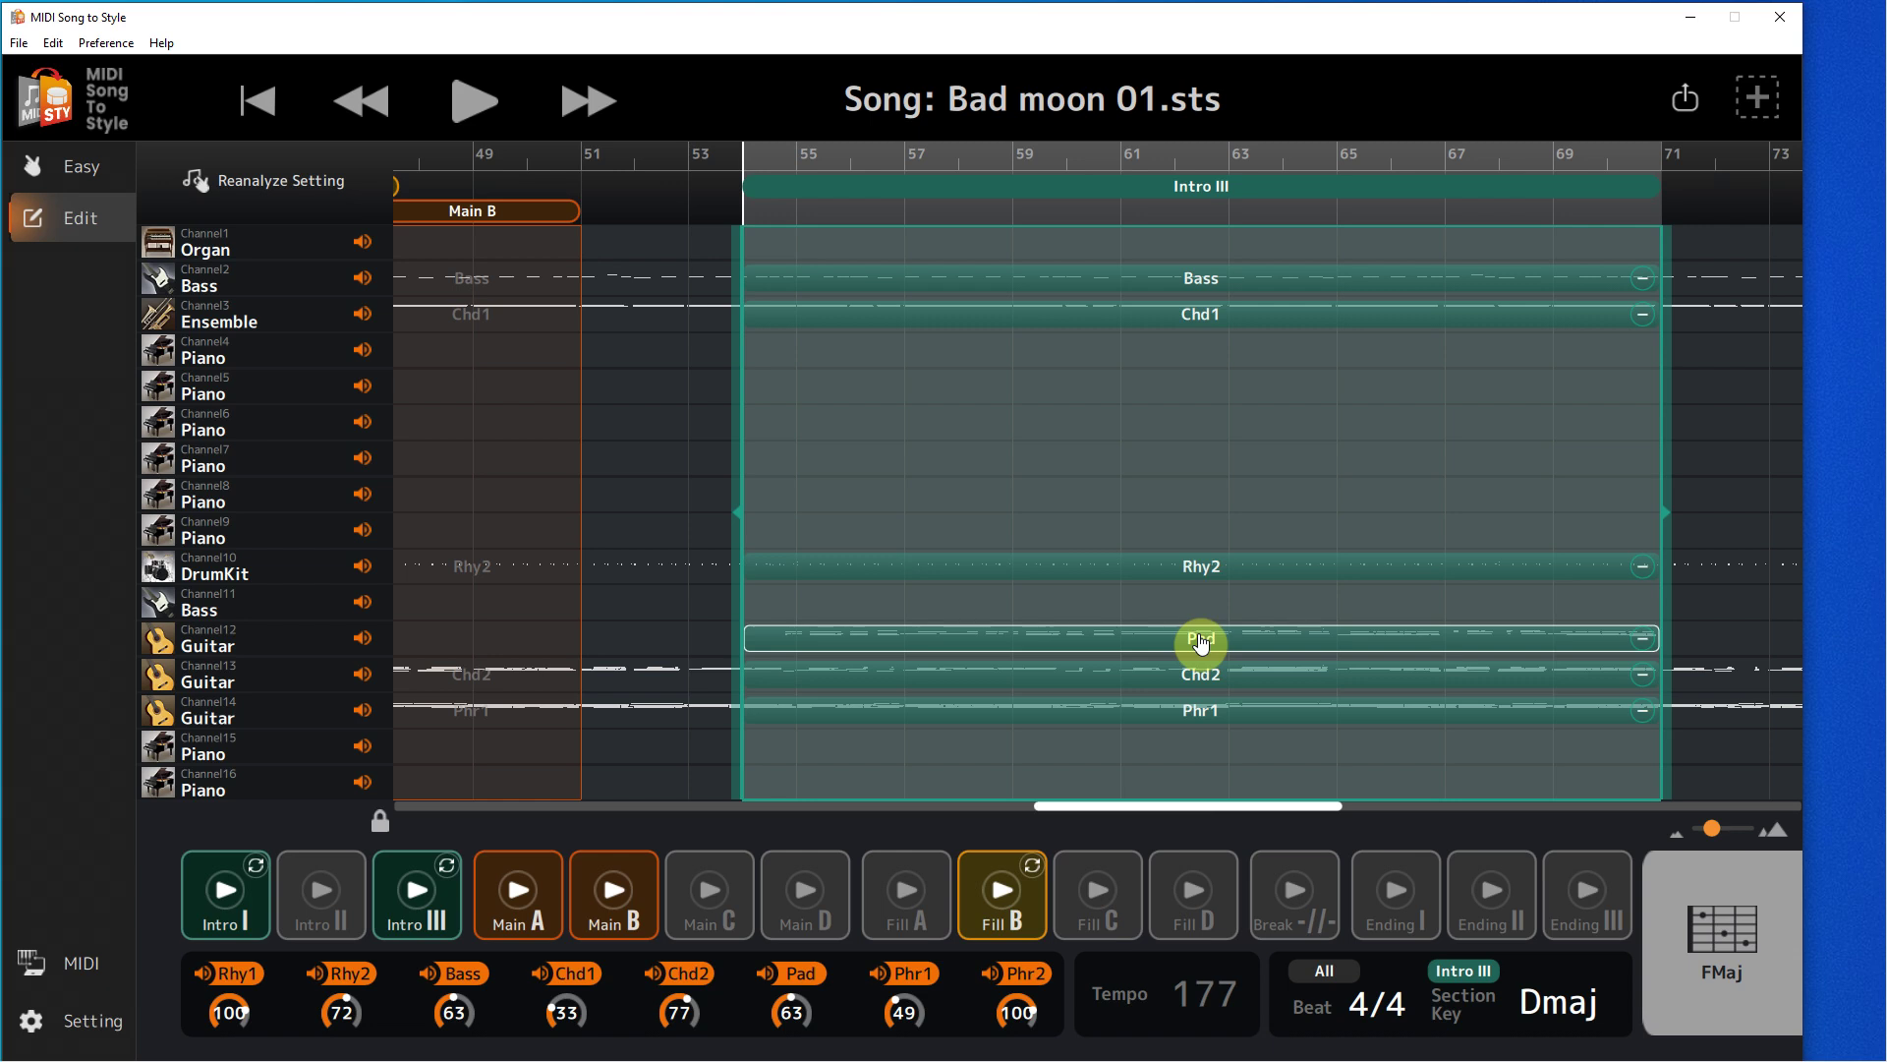
click(1642, 639)
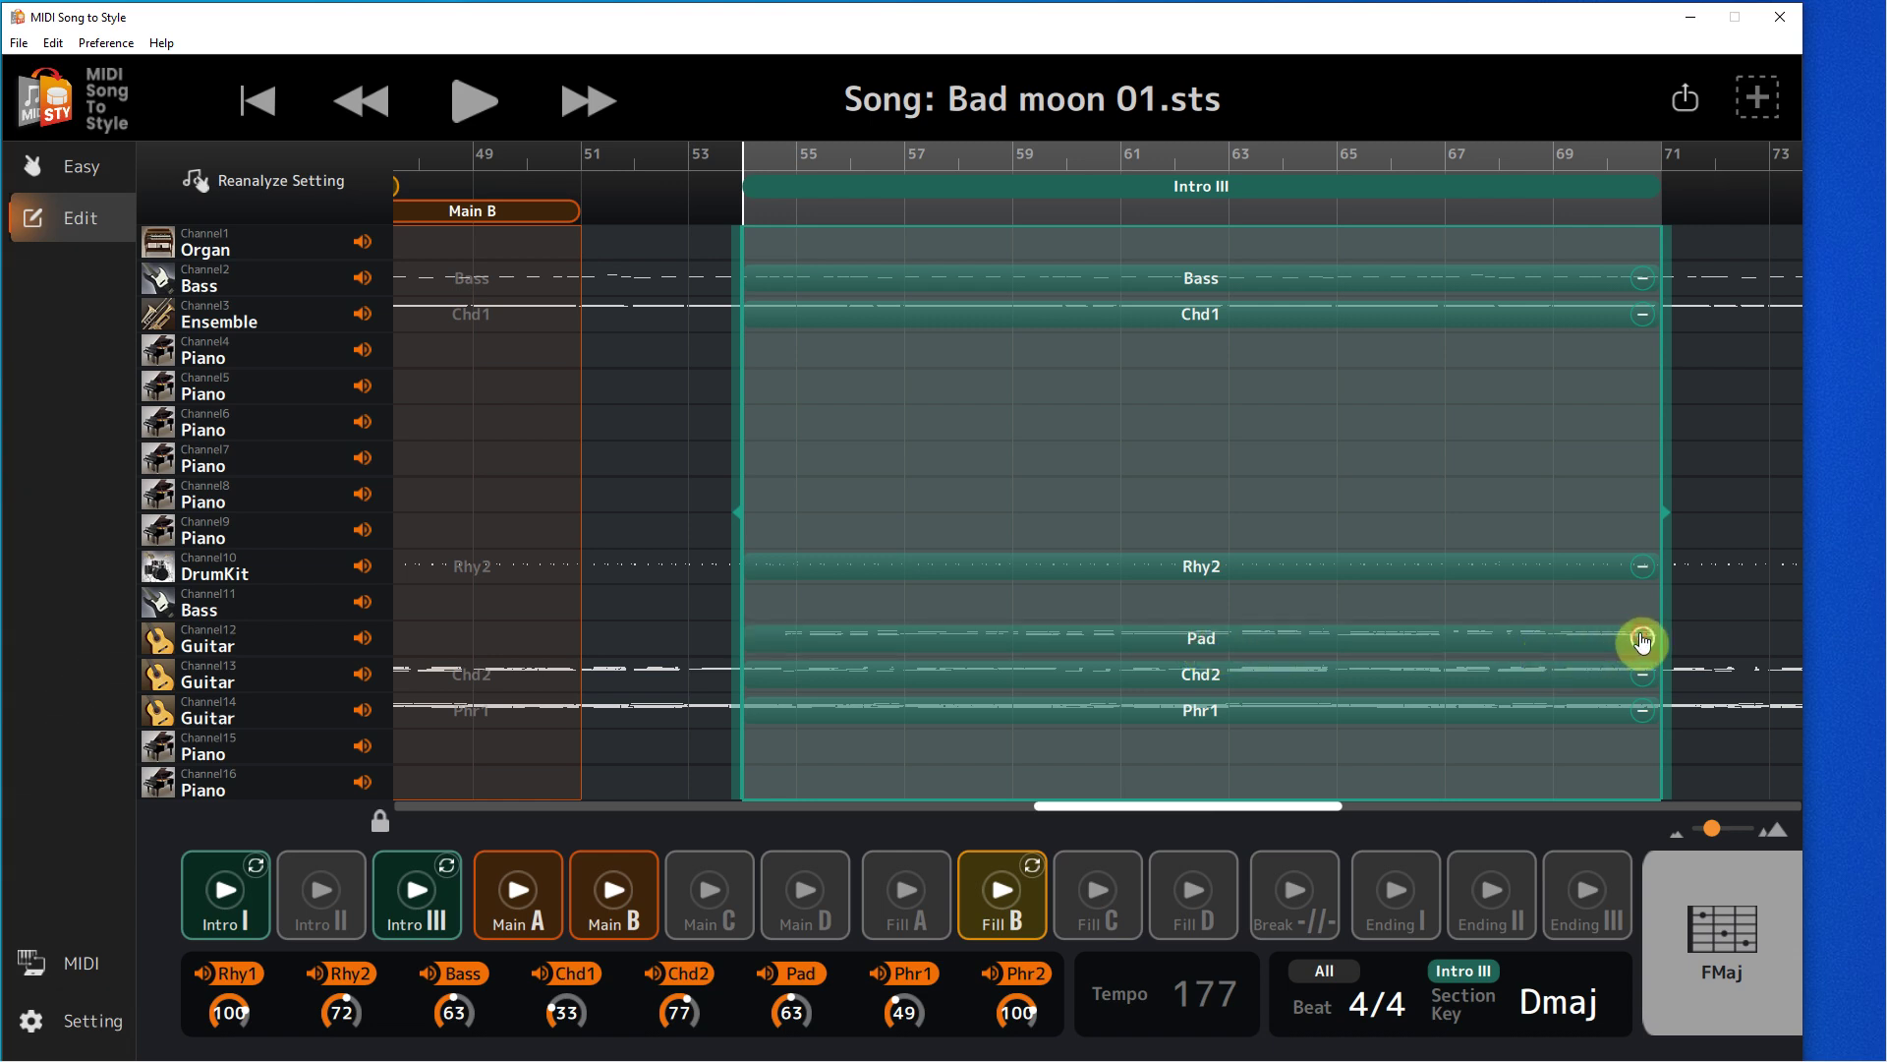
click(1644, 640)
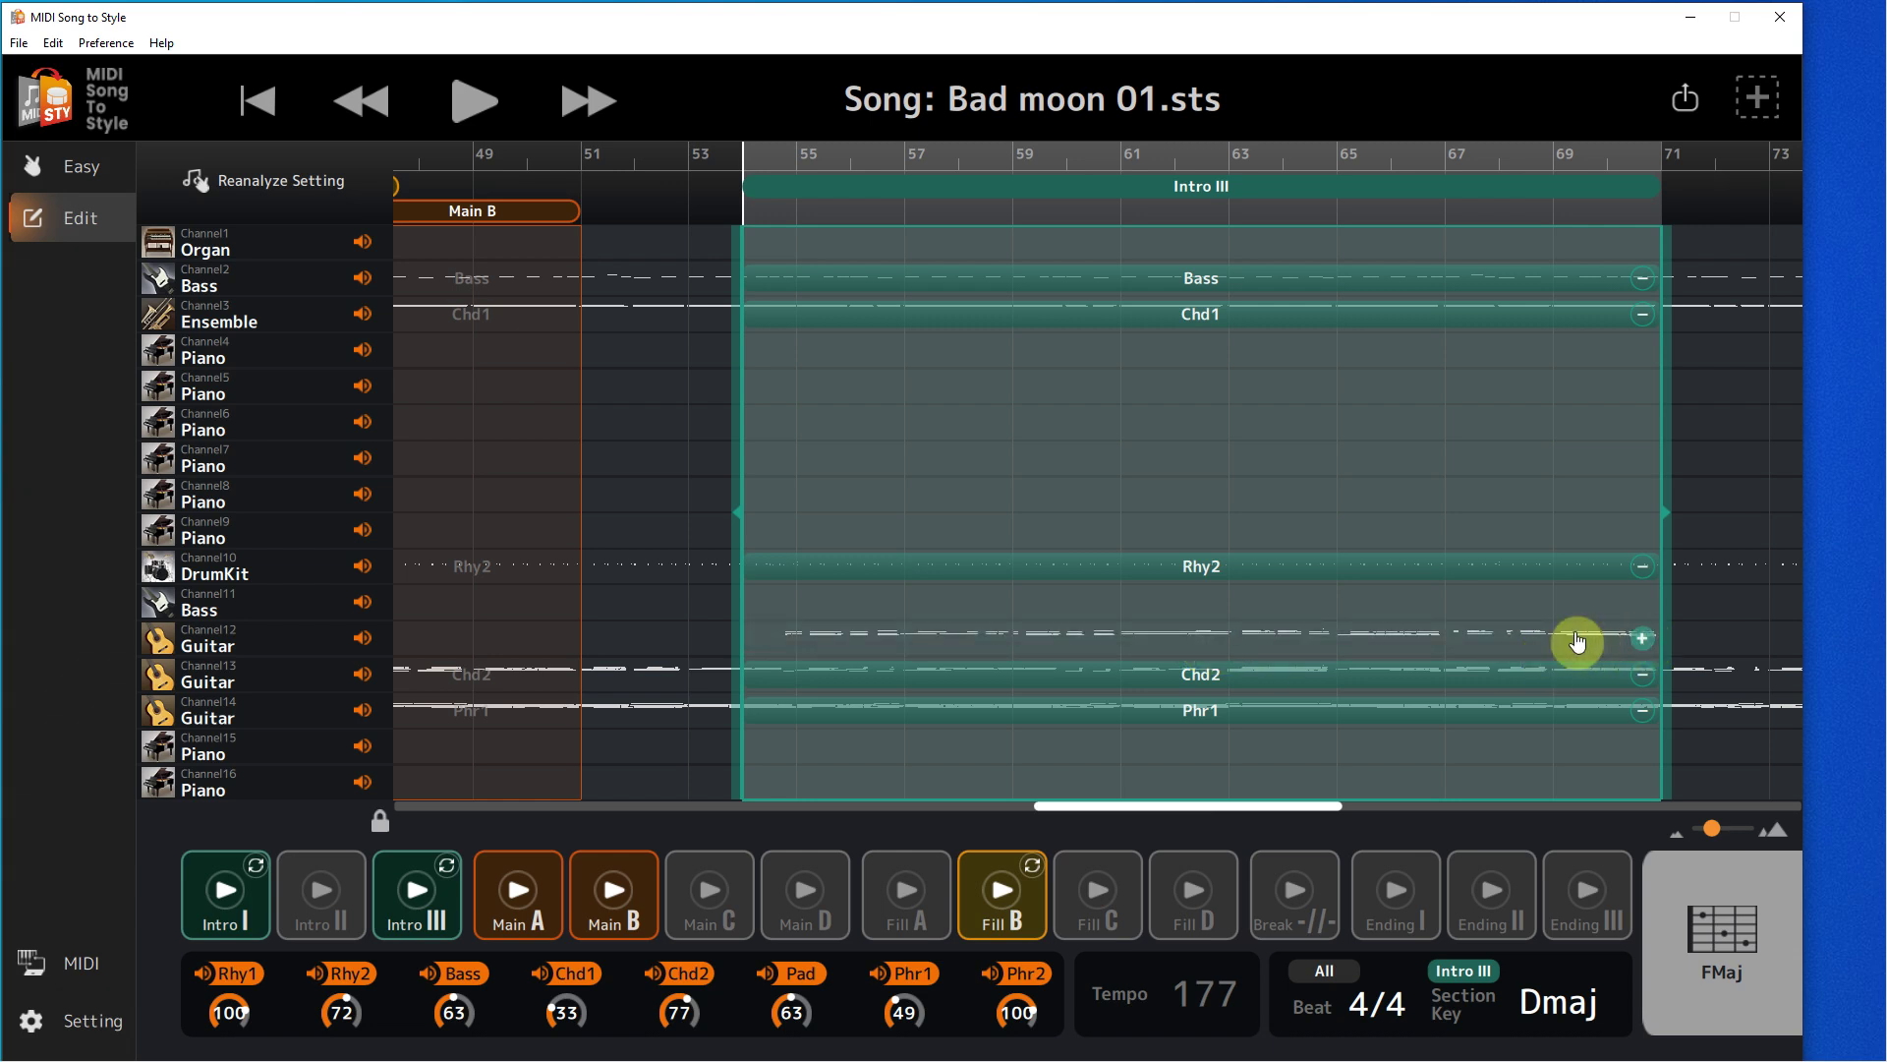
click(1644, 639)
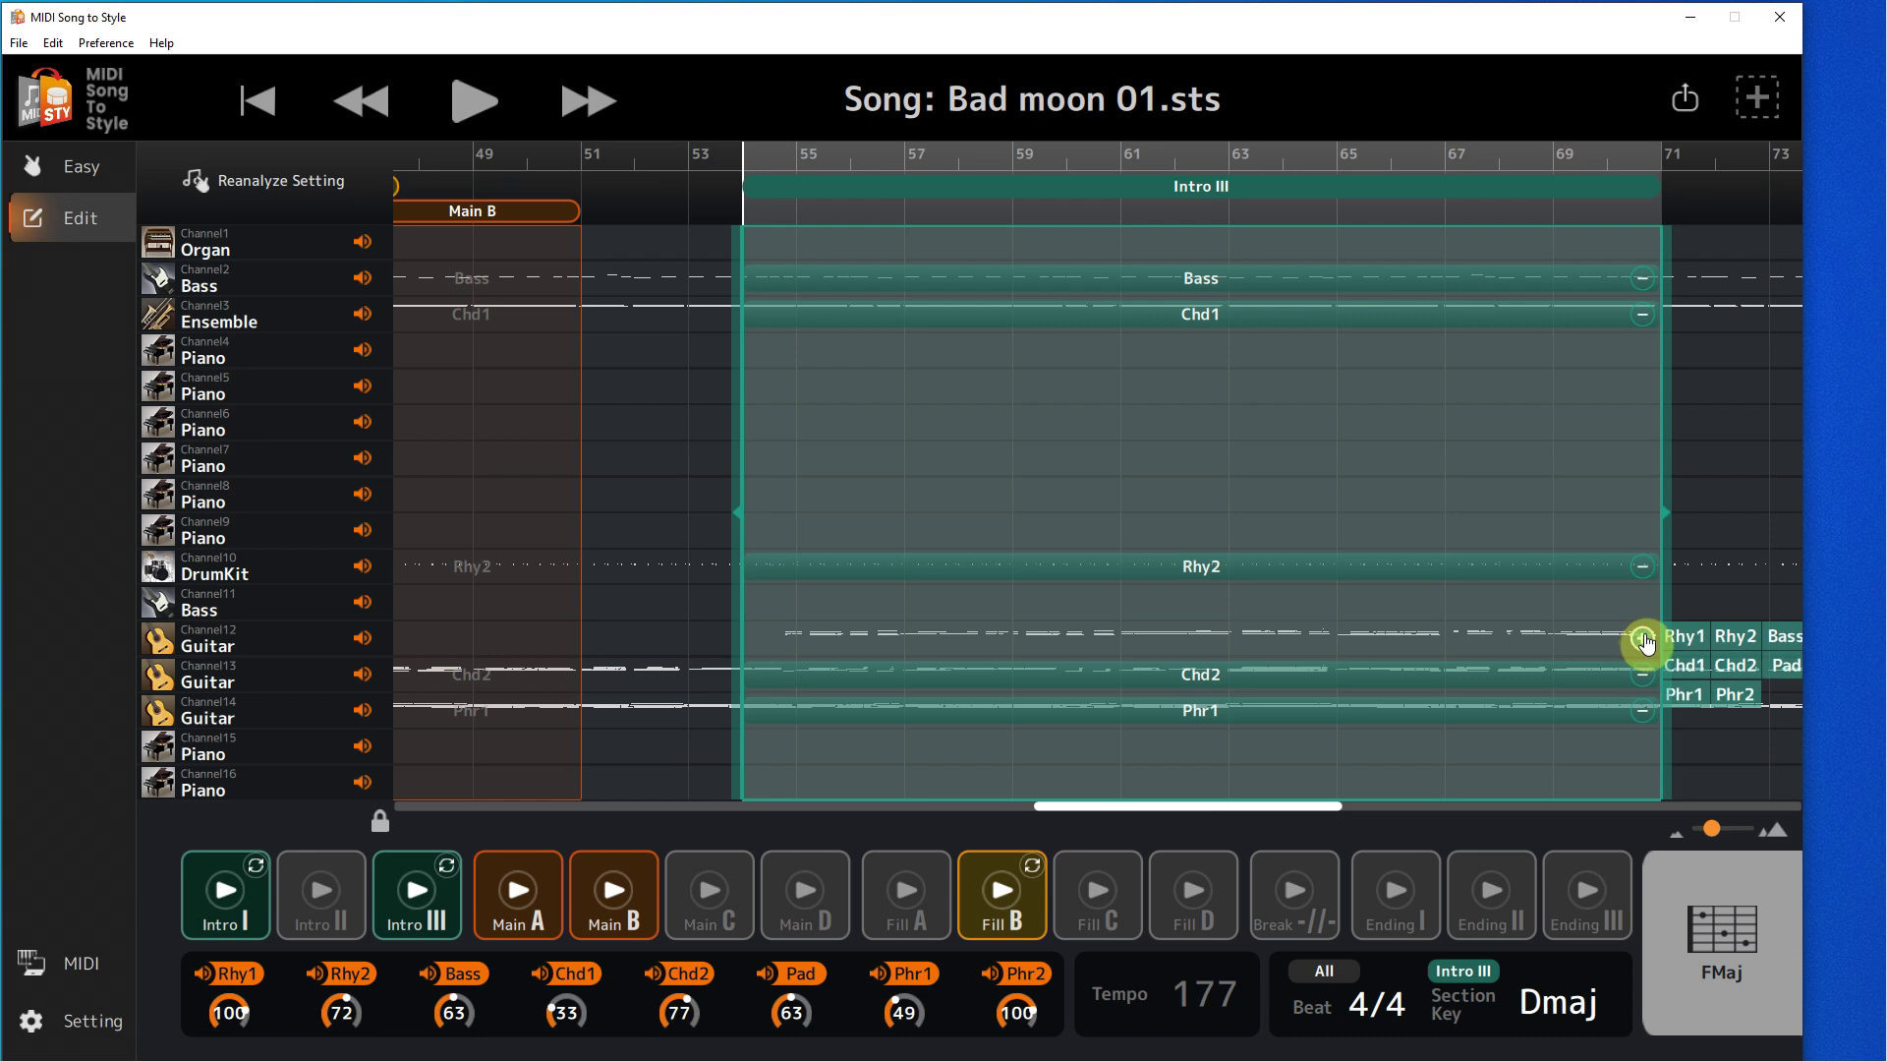
click(1738, 700)
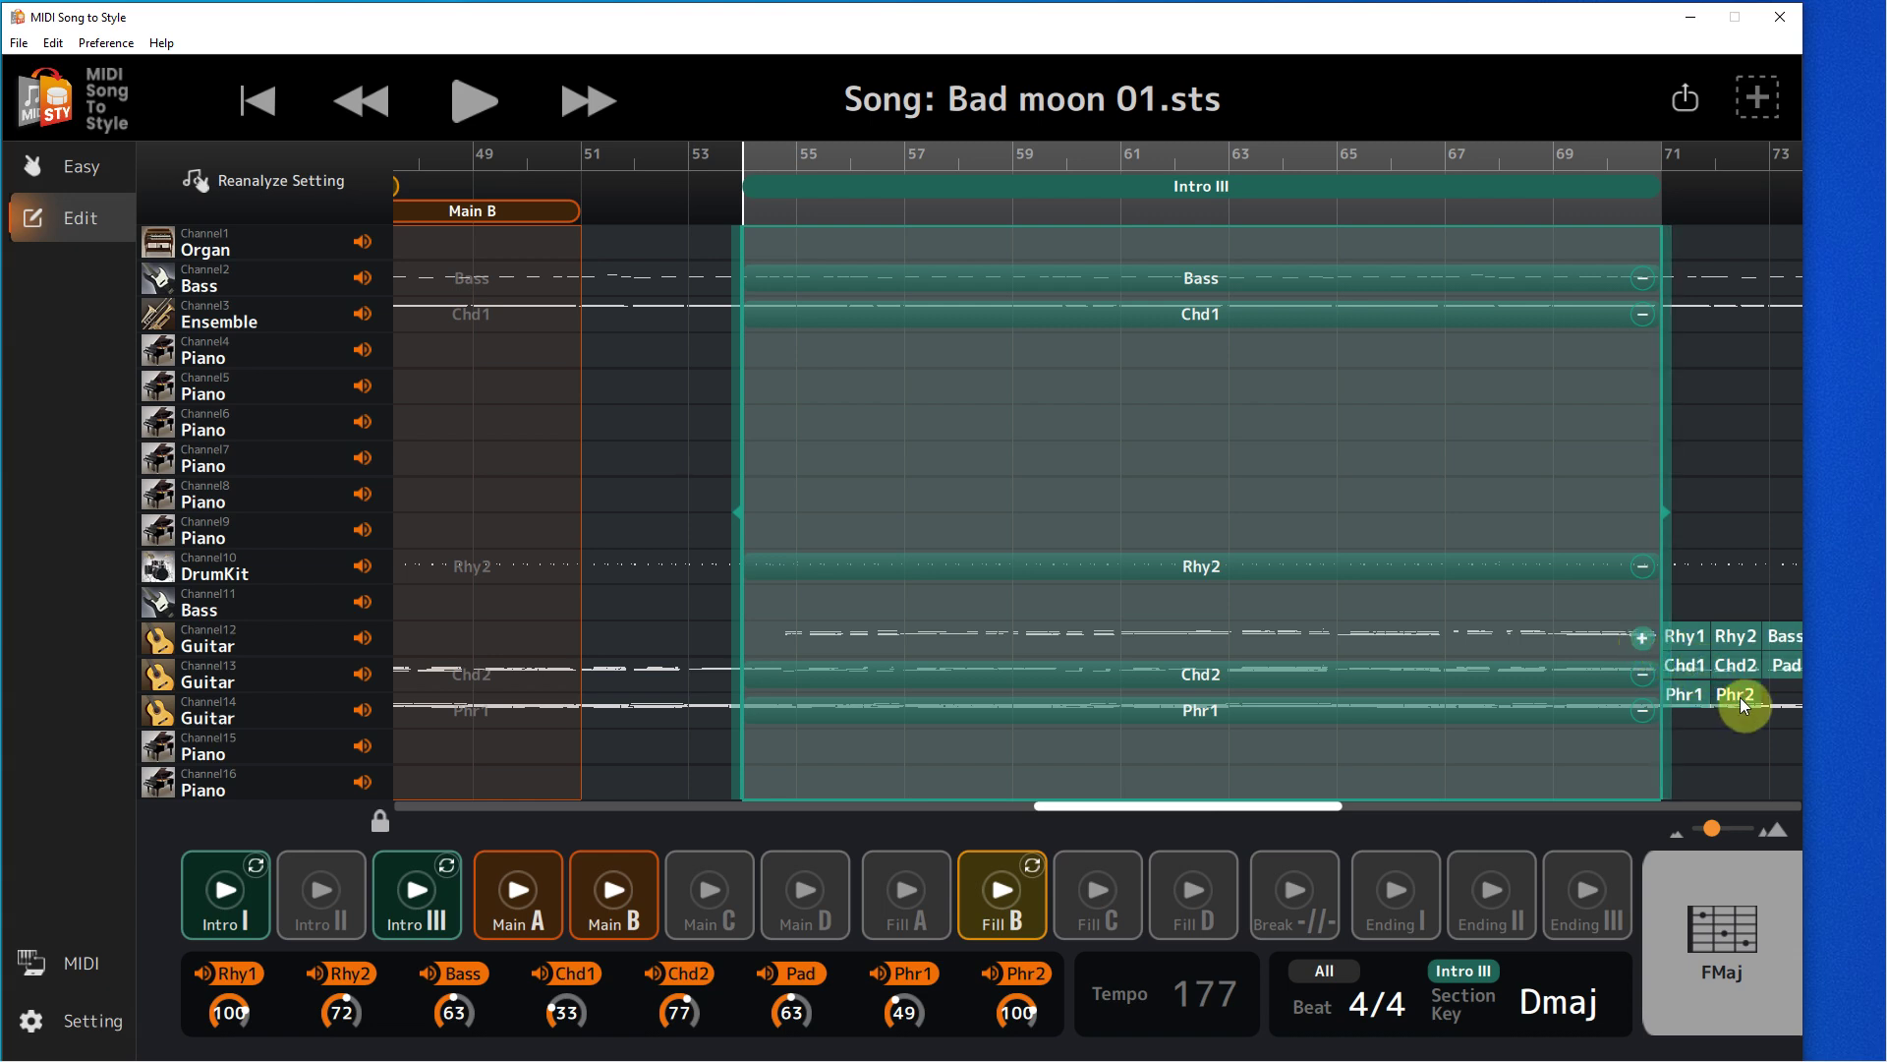
click(1431, 653)
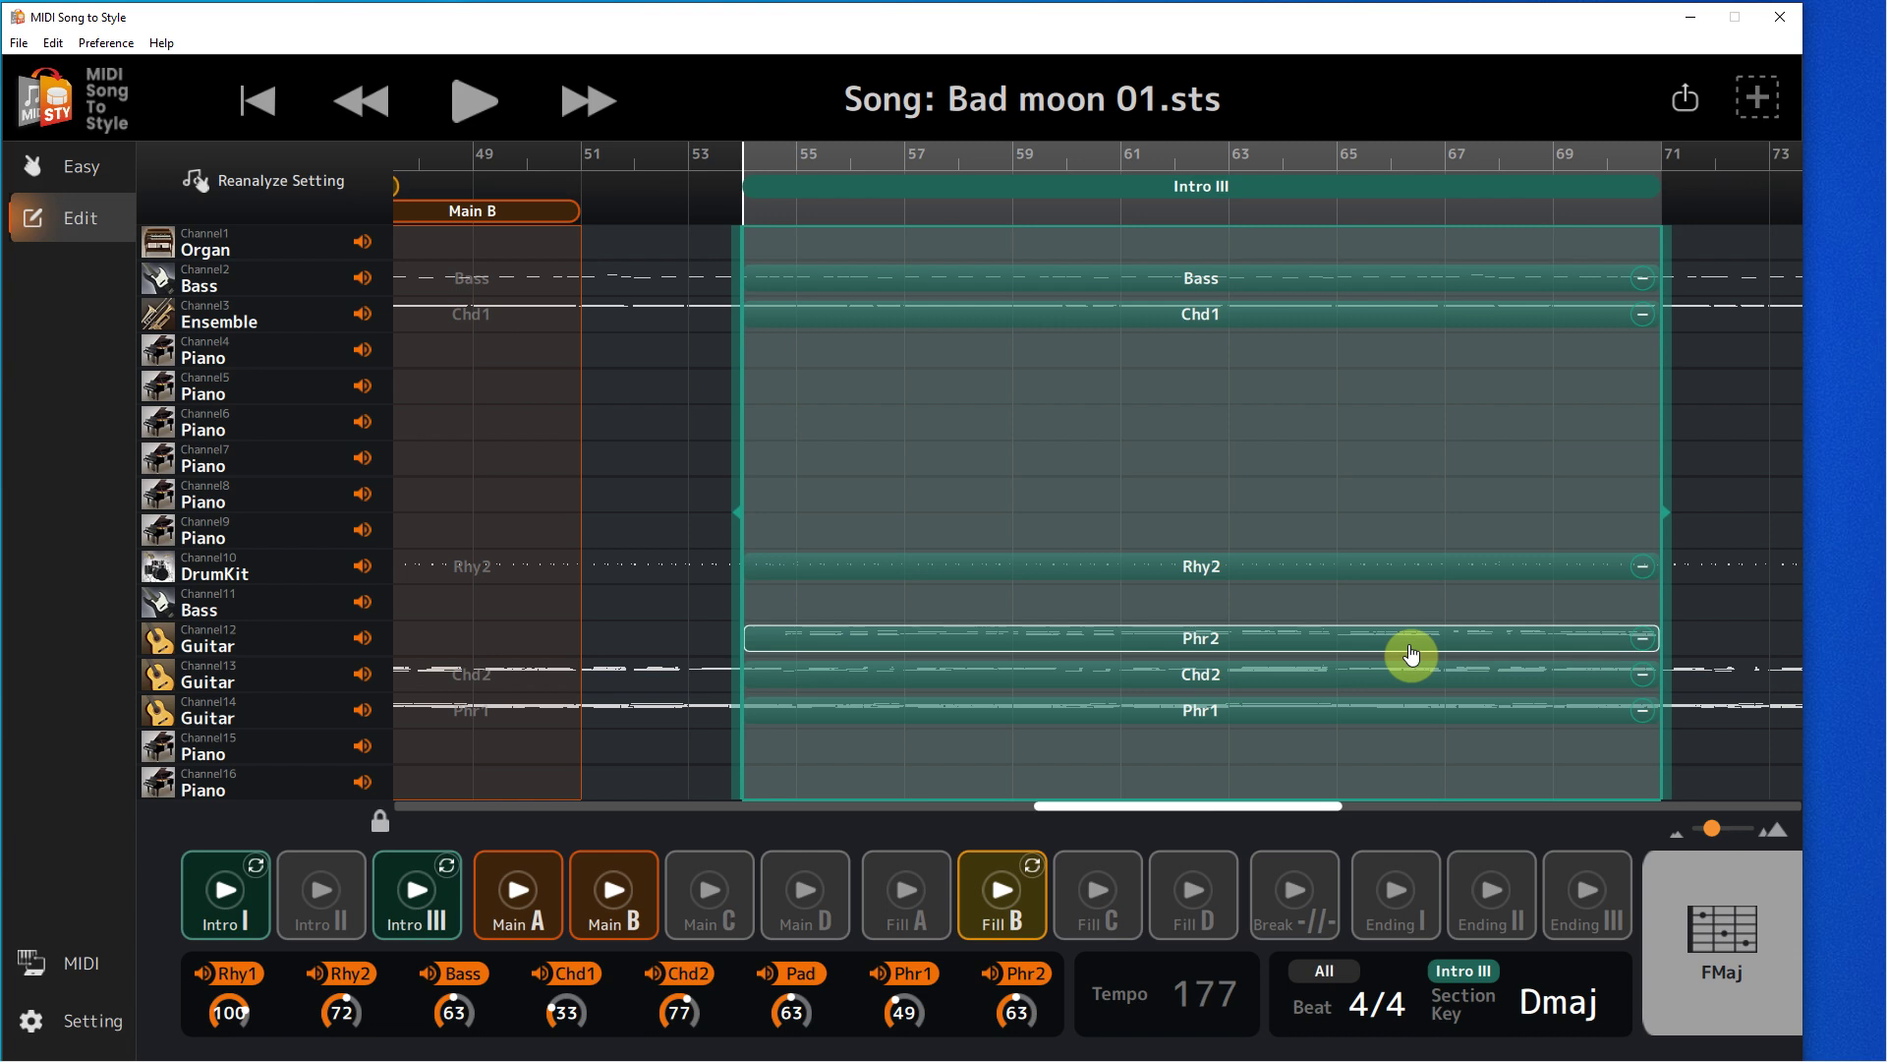
click(1139, 812)
drag(1161, 812, 1669, 799)
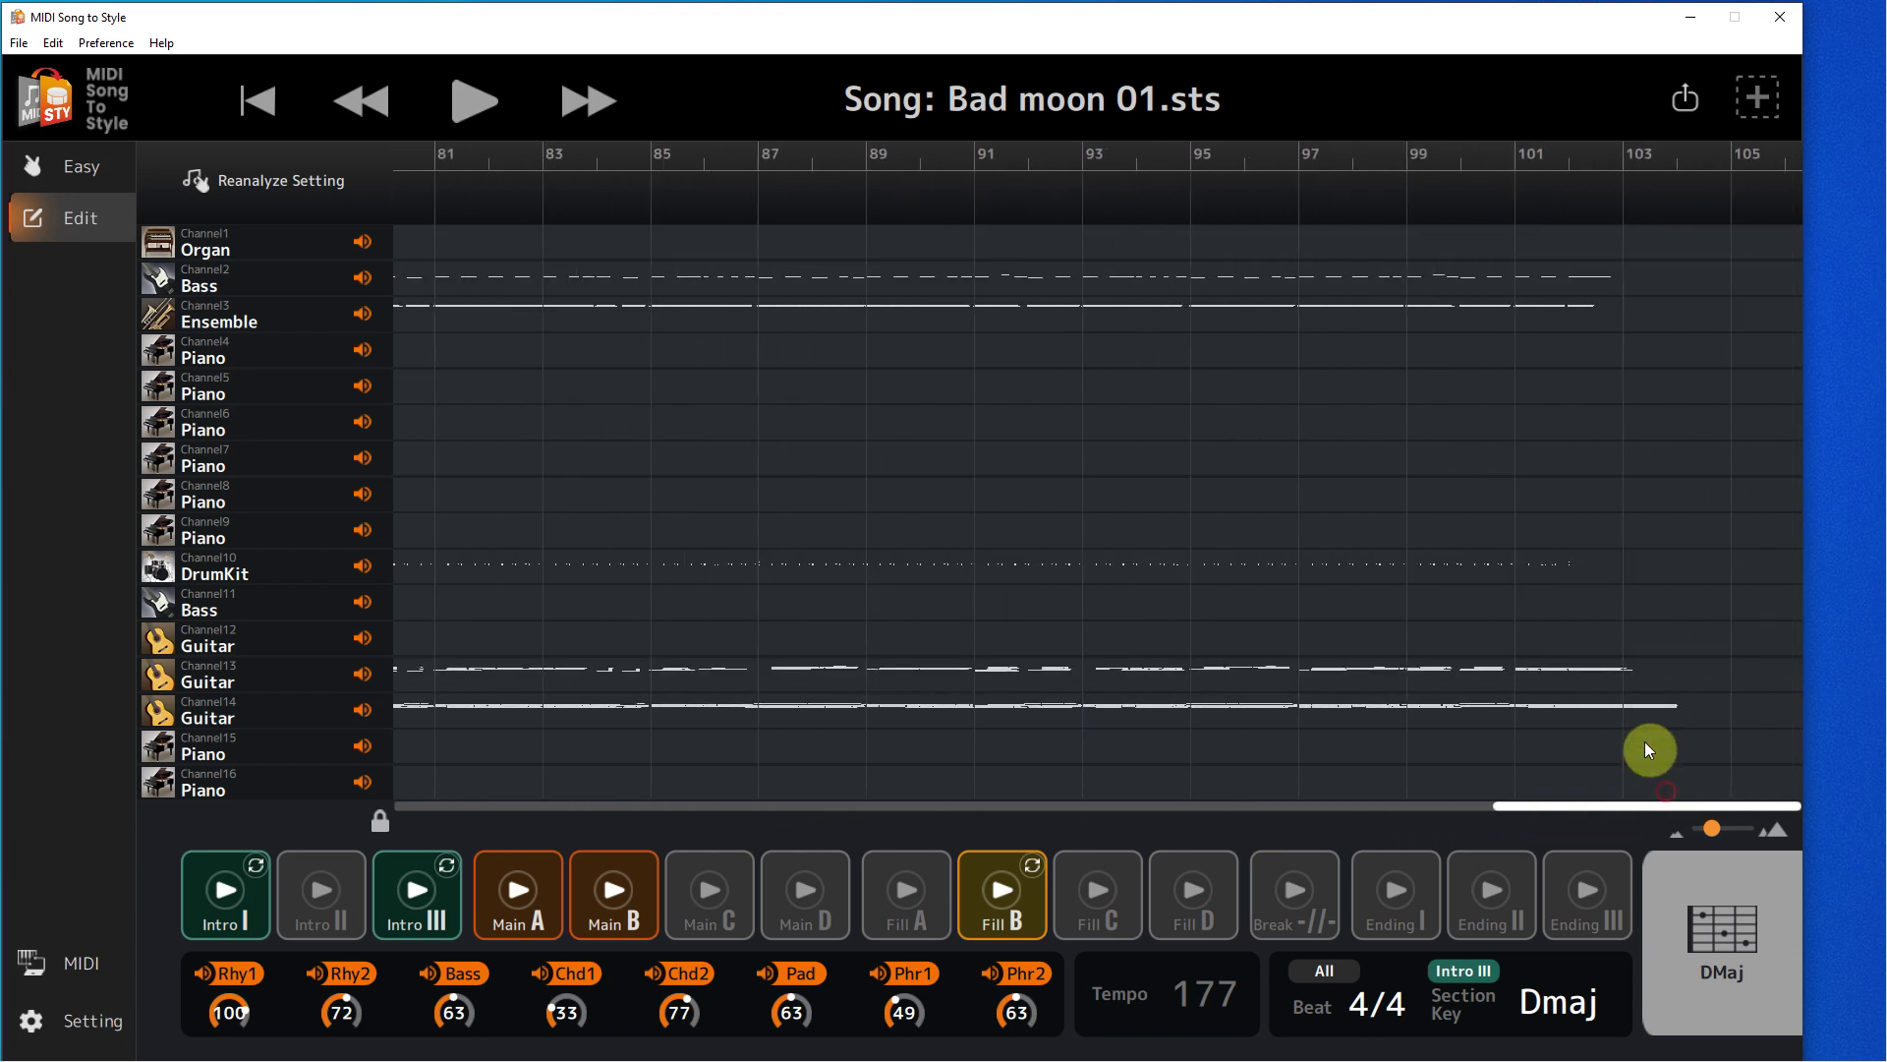
Play from bar 101, then assign bars 101–105 as the Ending I section
click(1515, 186)
click(466, 105)
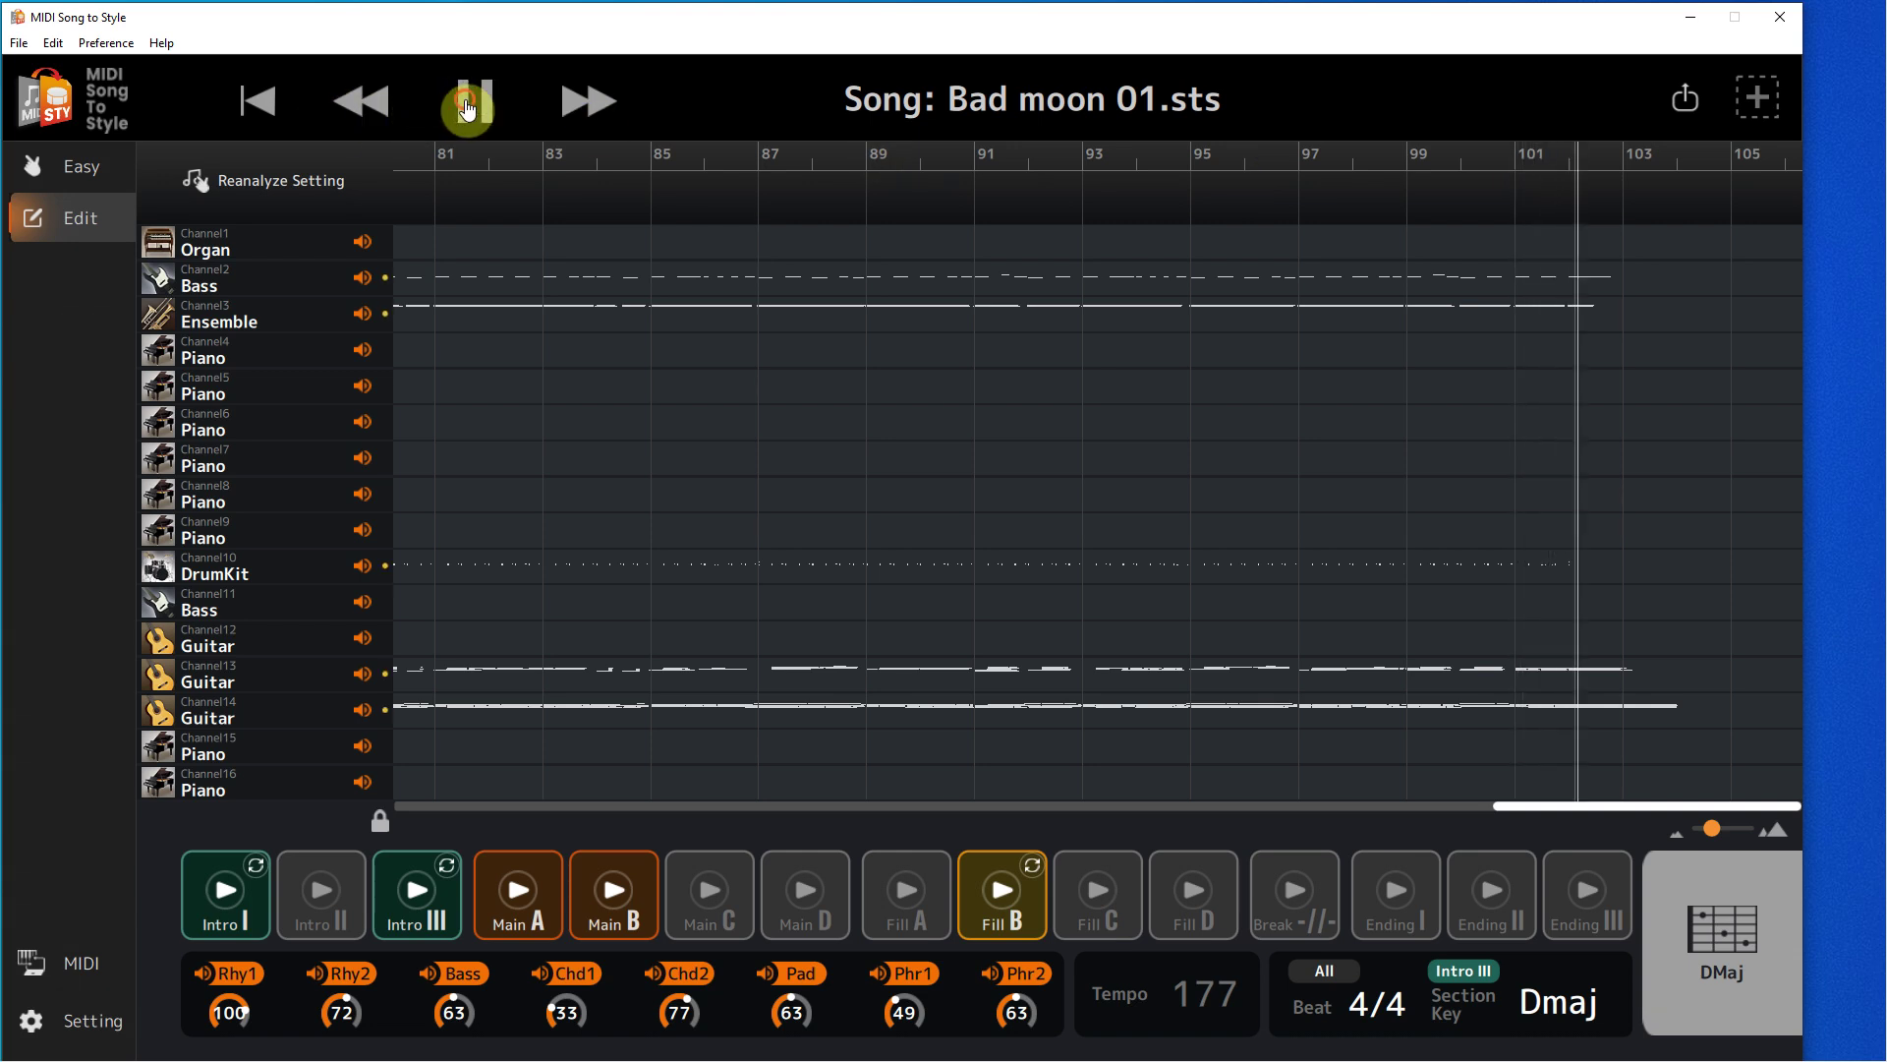
click(467, 105)
drag(1516, 197, 1677, 207)
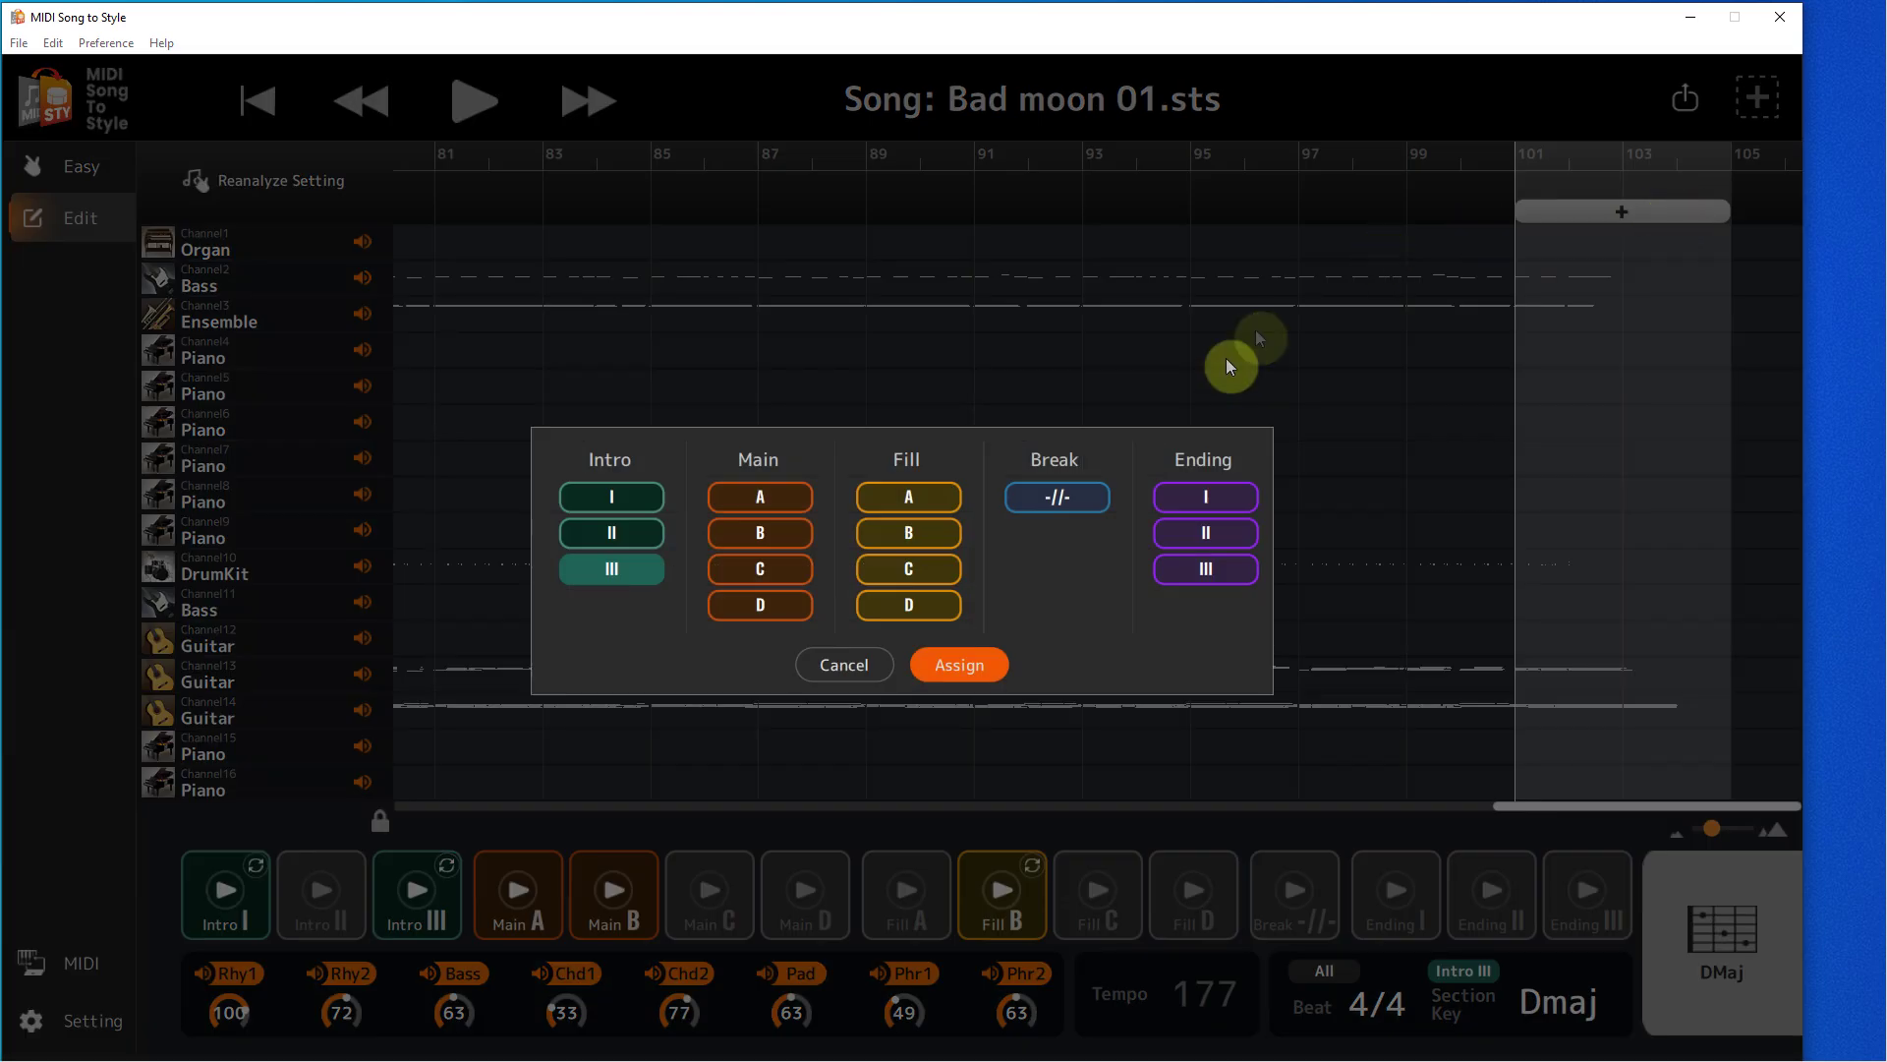
click(1209, 494)
click(953, 662)
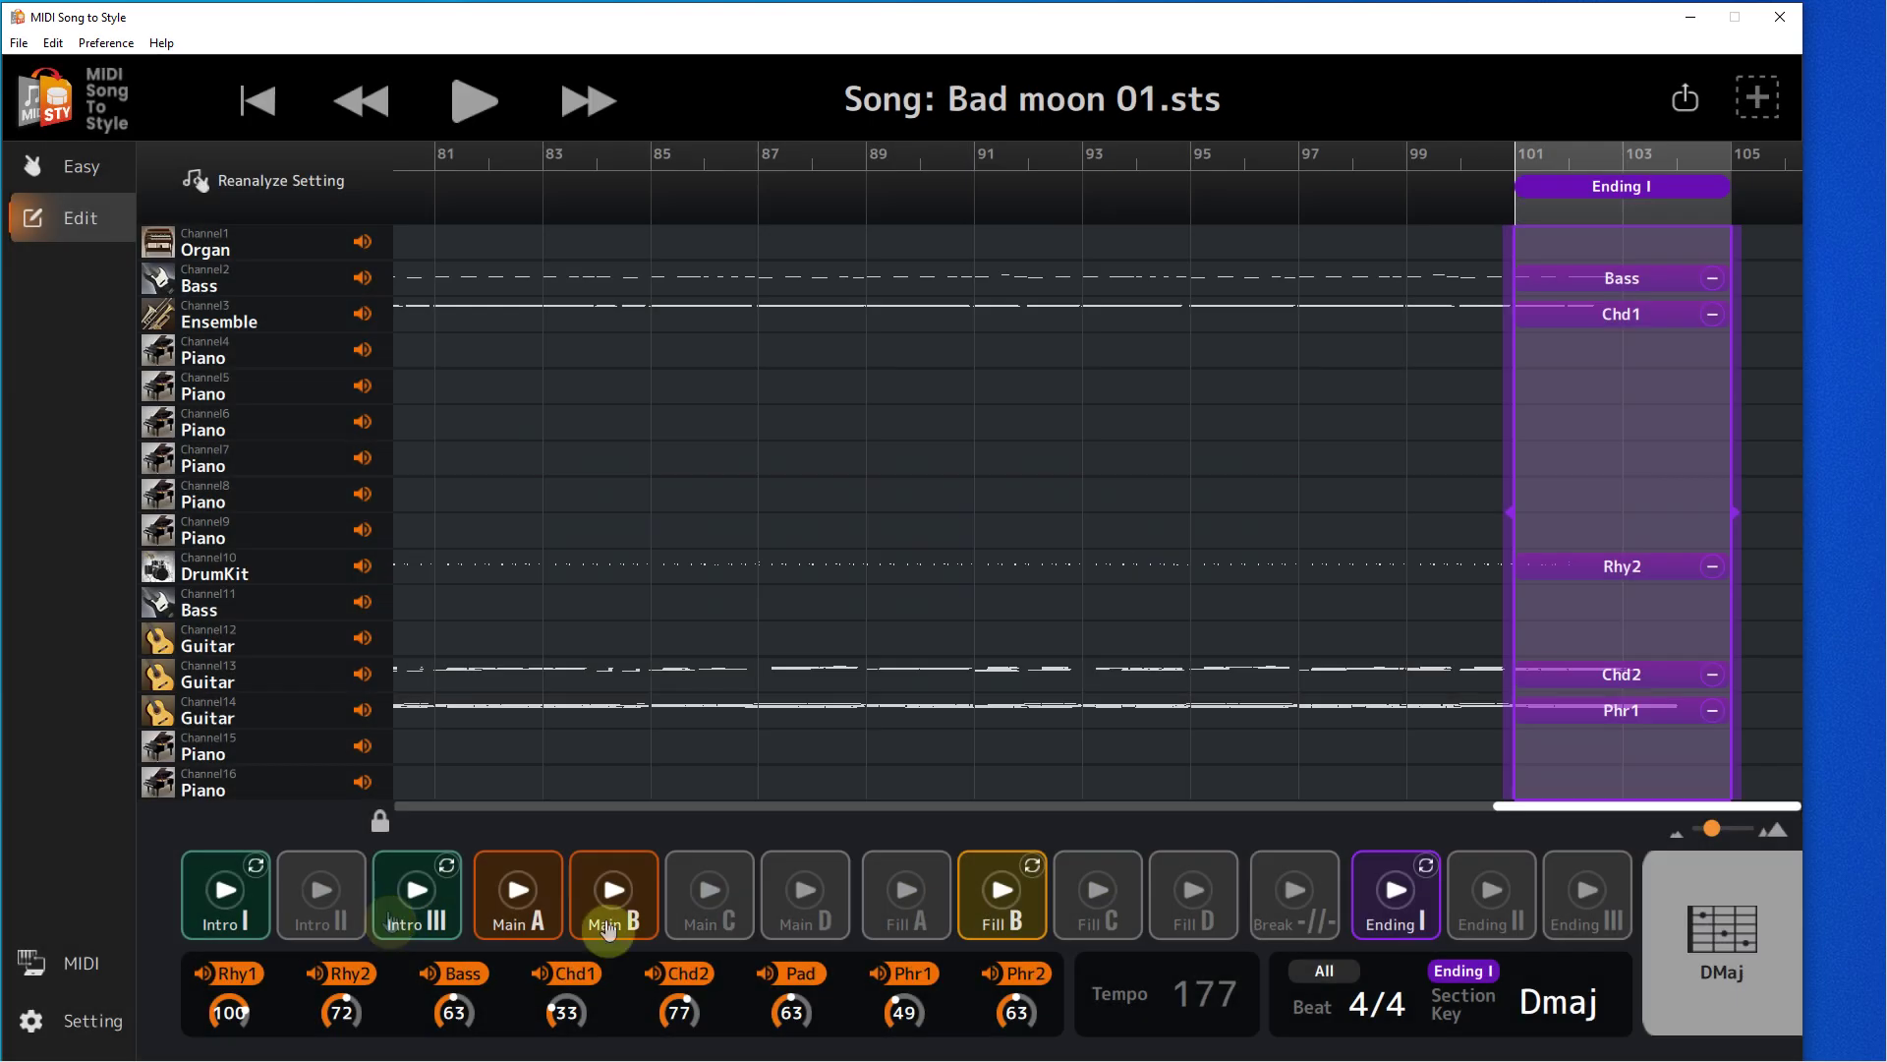
Preview Ending I, zoom out to the whole song, and select the Intro III section
click(1387, 895)
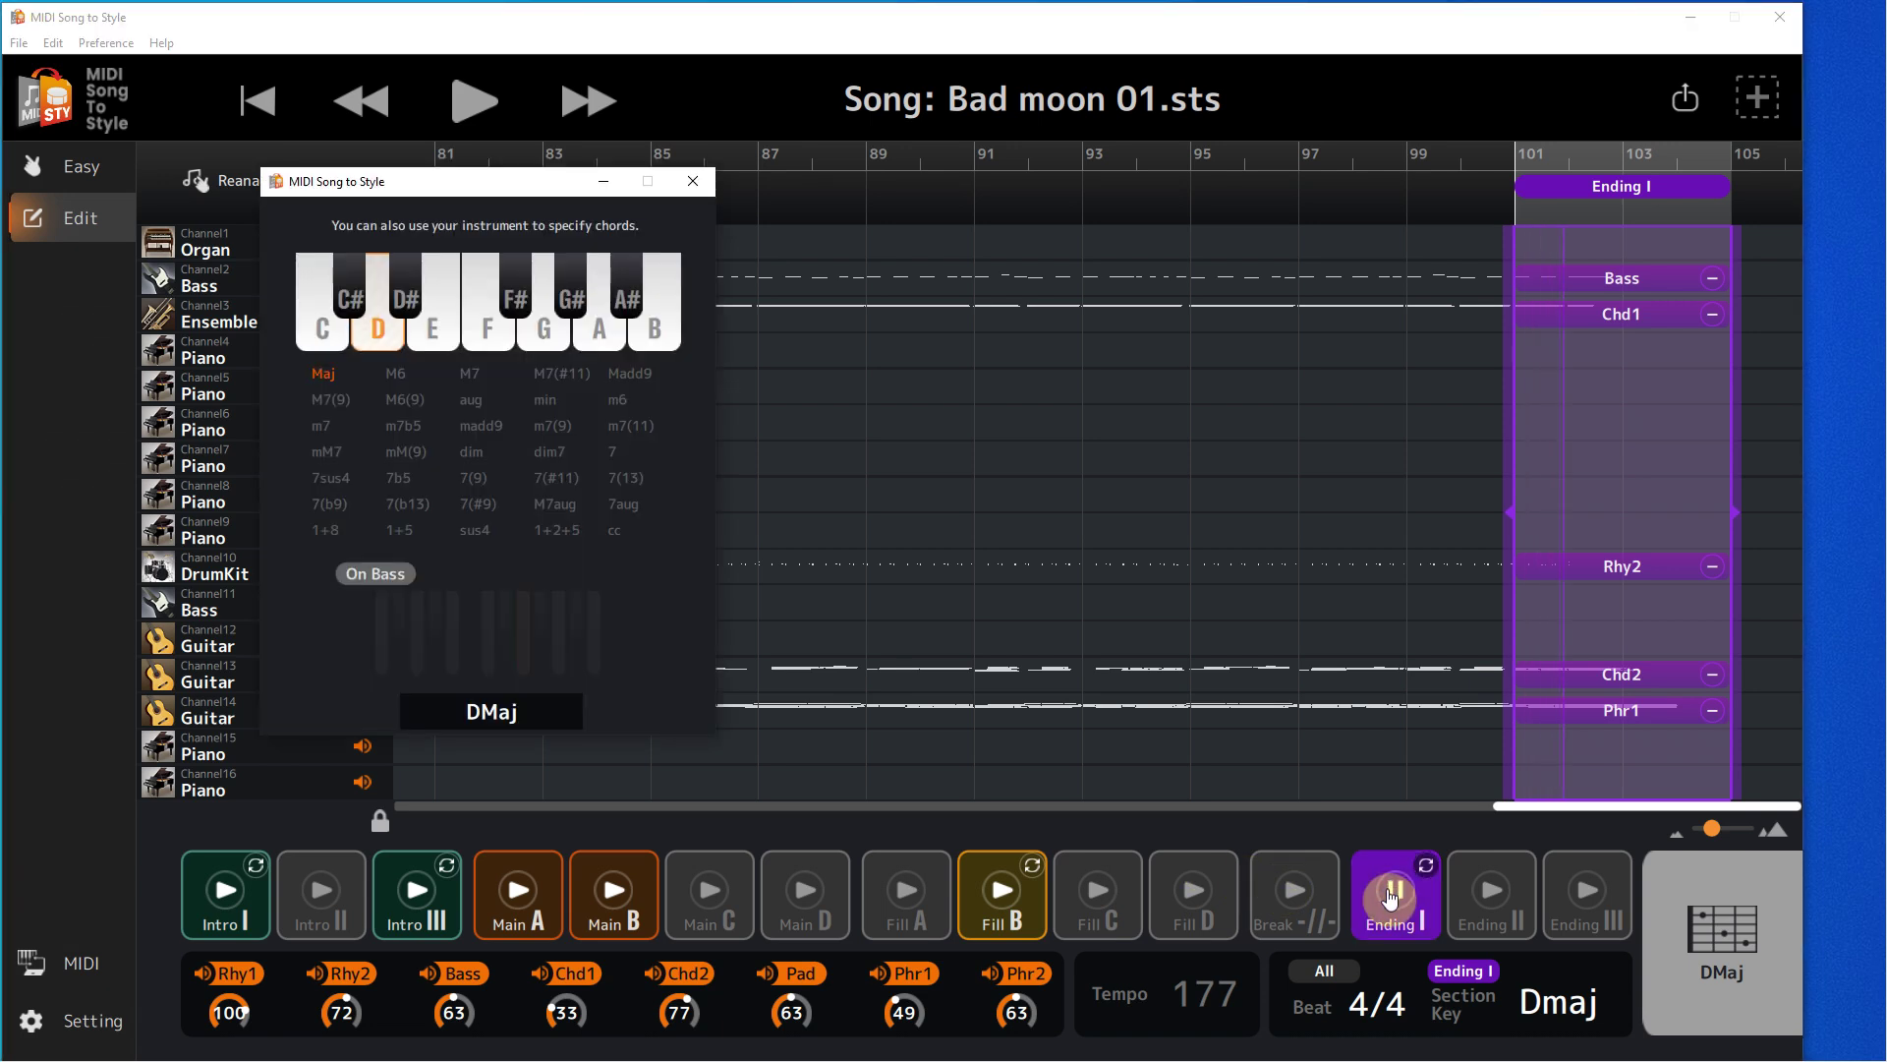
click(696, 183)
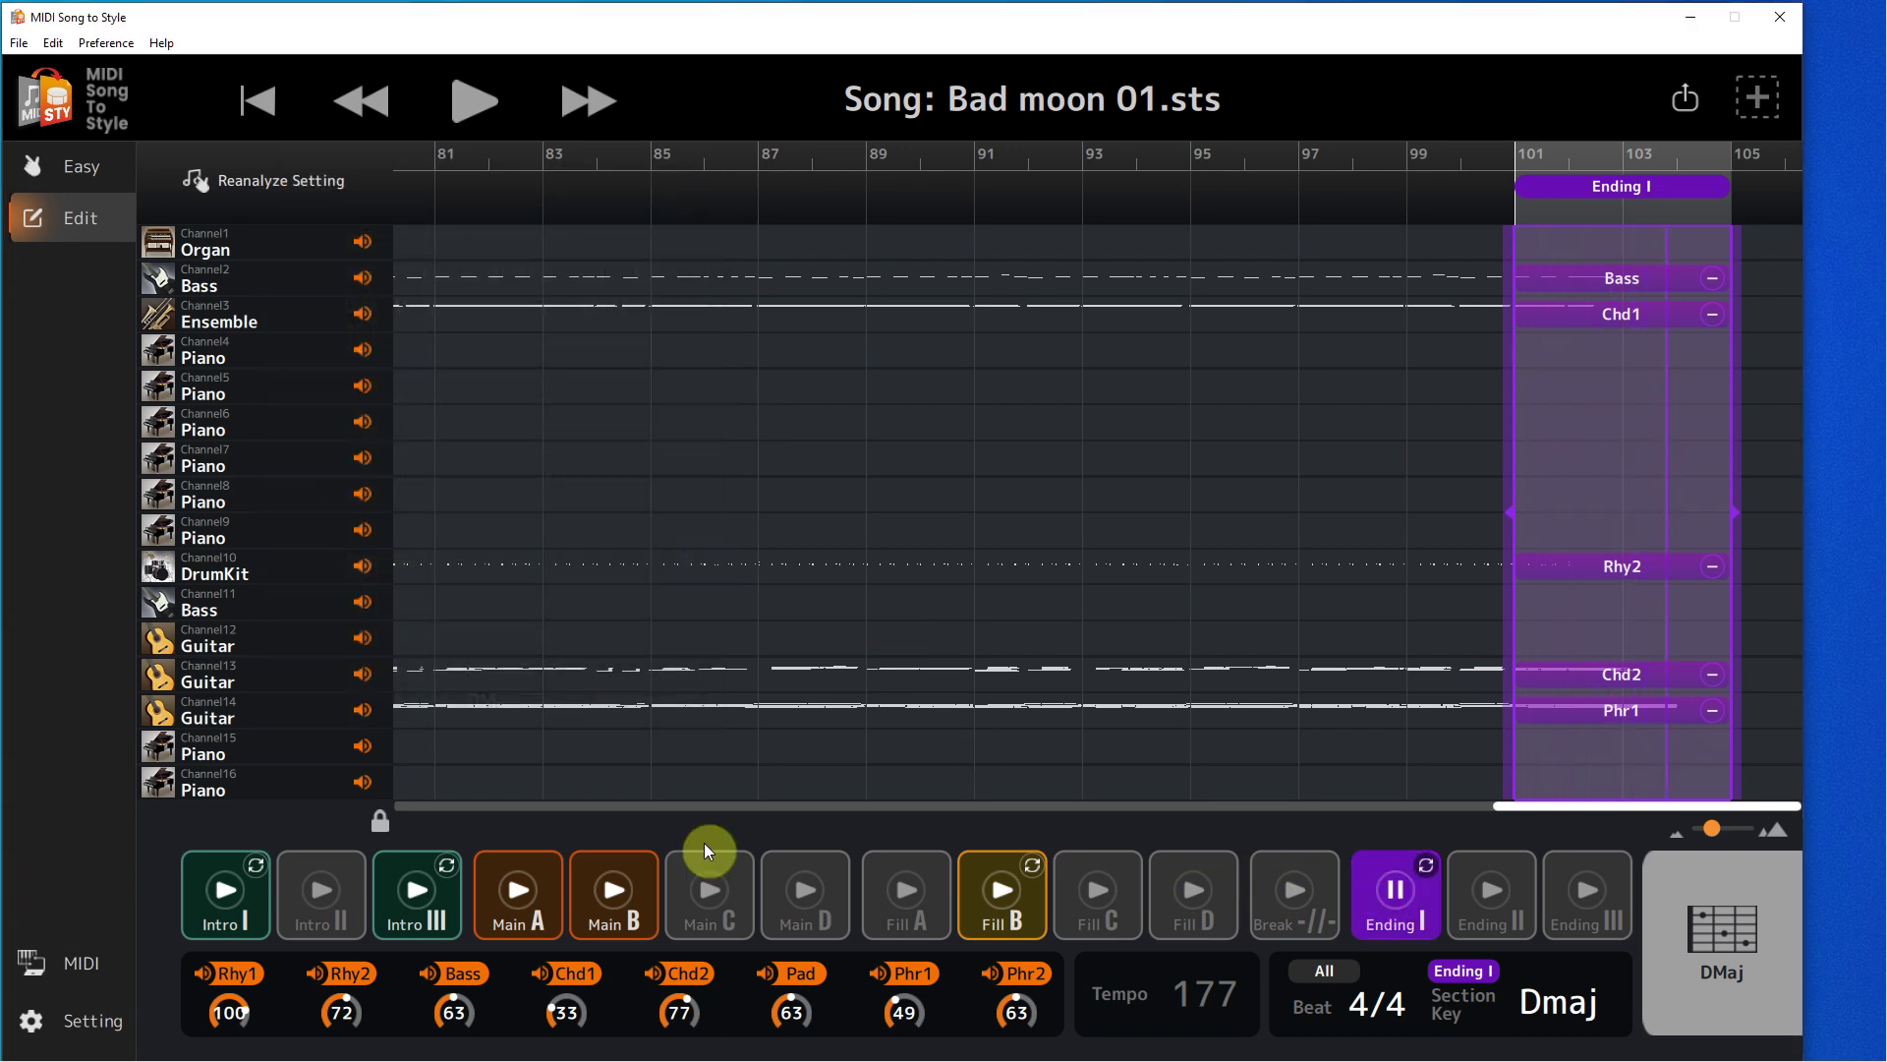
click(1381, 905)
click(1677, 835)
click(1677, 834)
click(1204, 678)
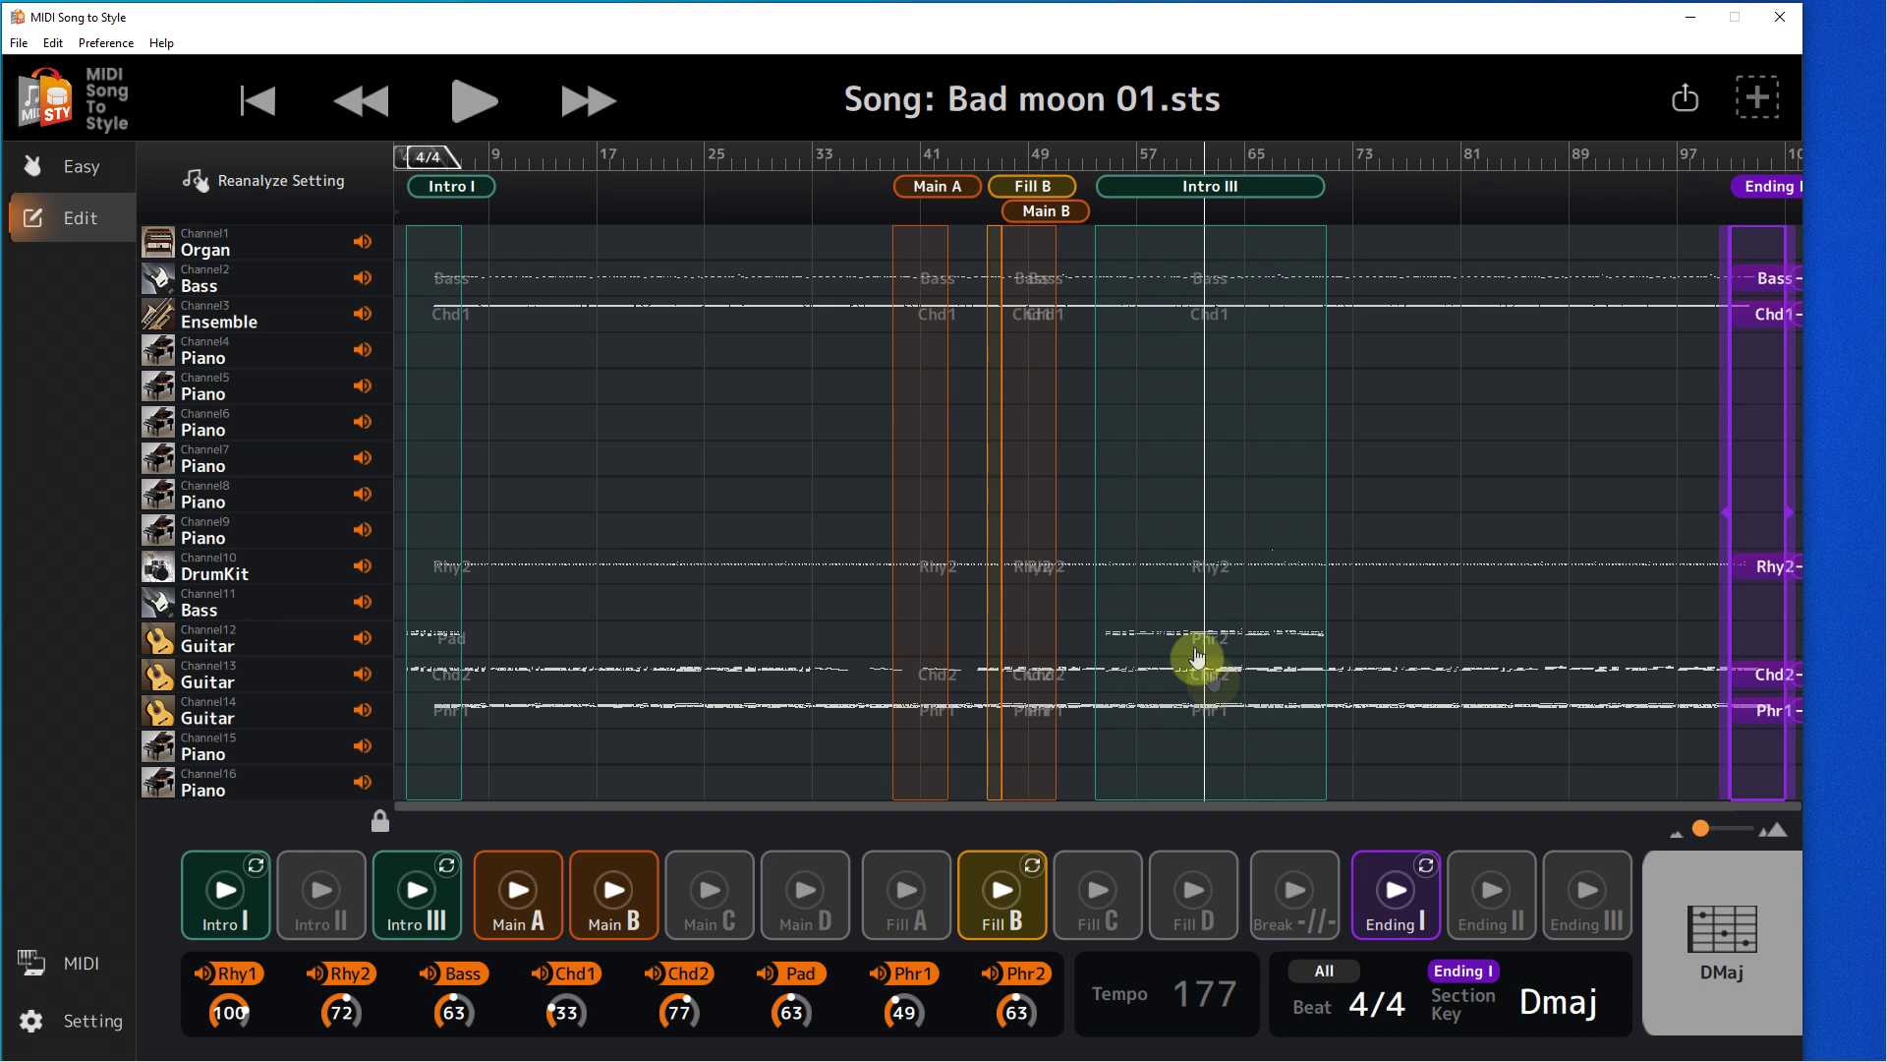
click(1183, 188)
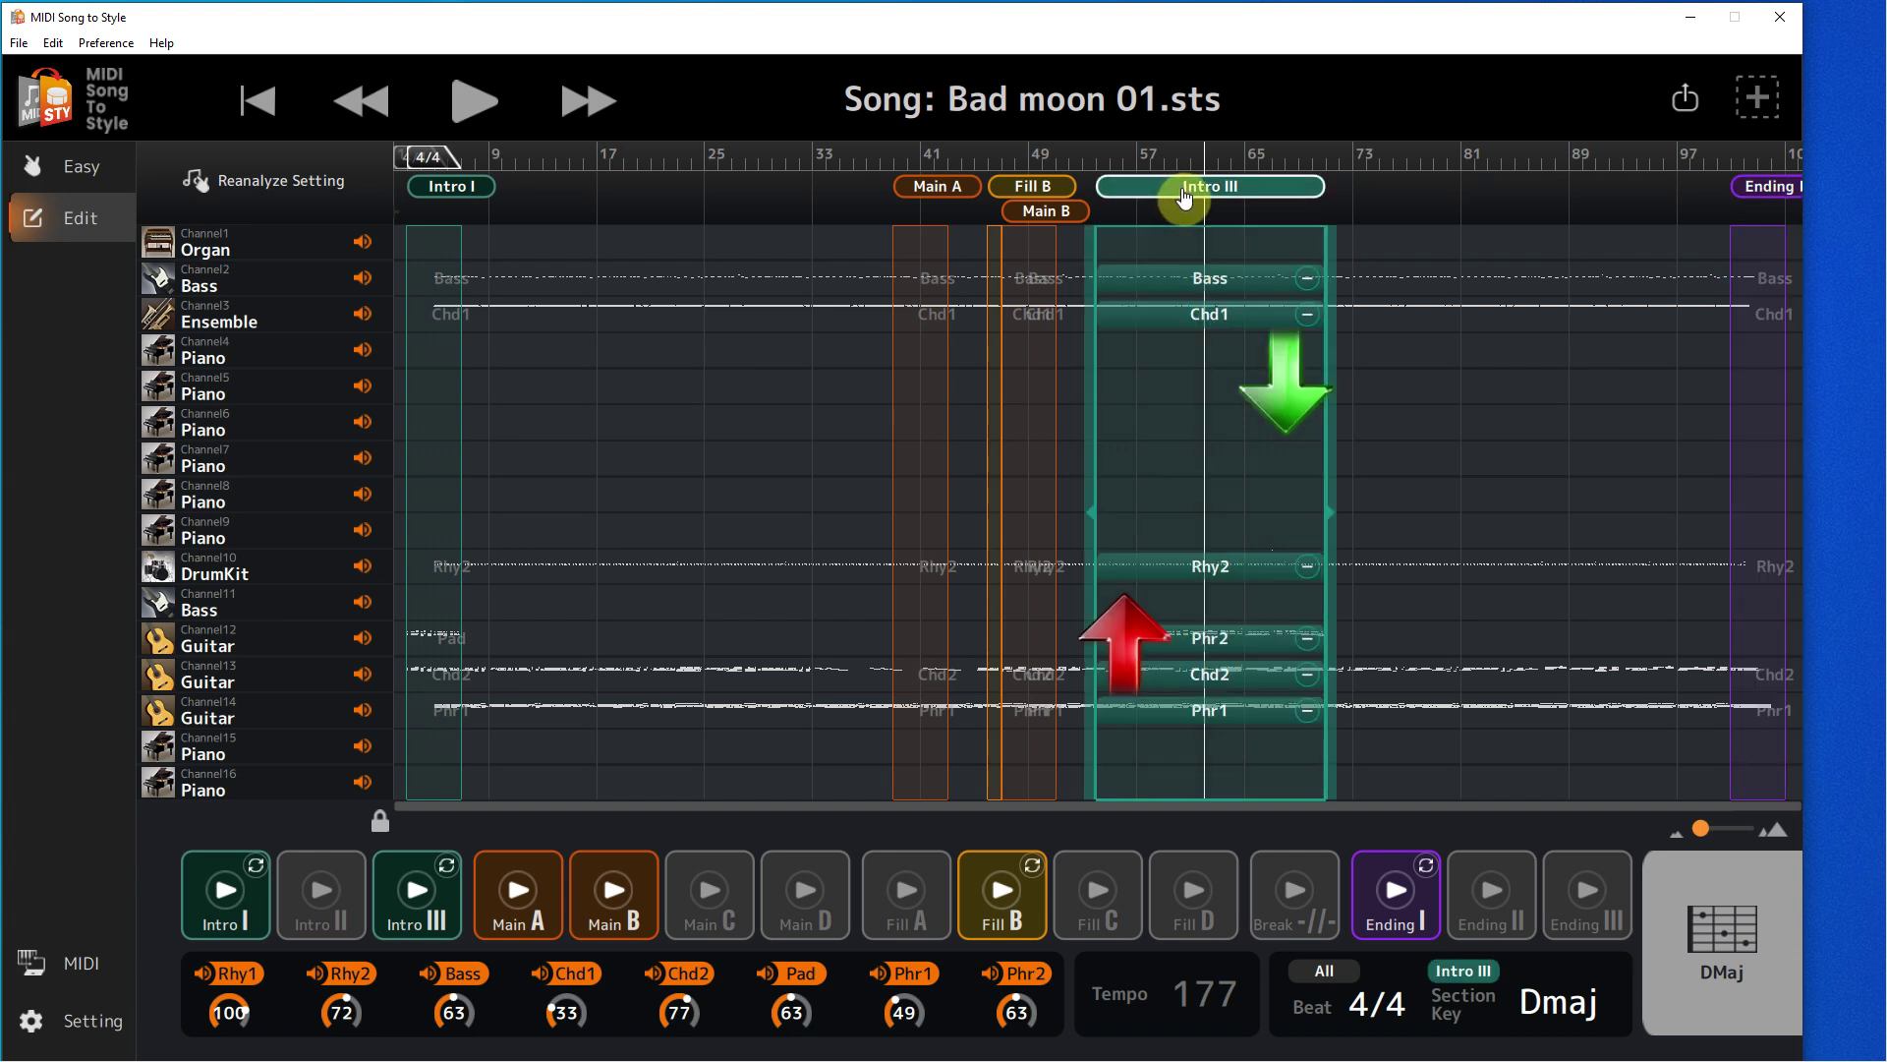
click(1280, 766)
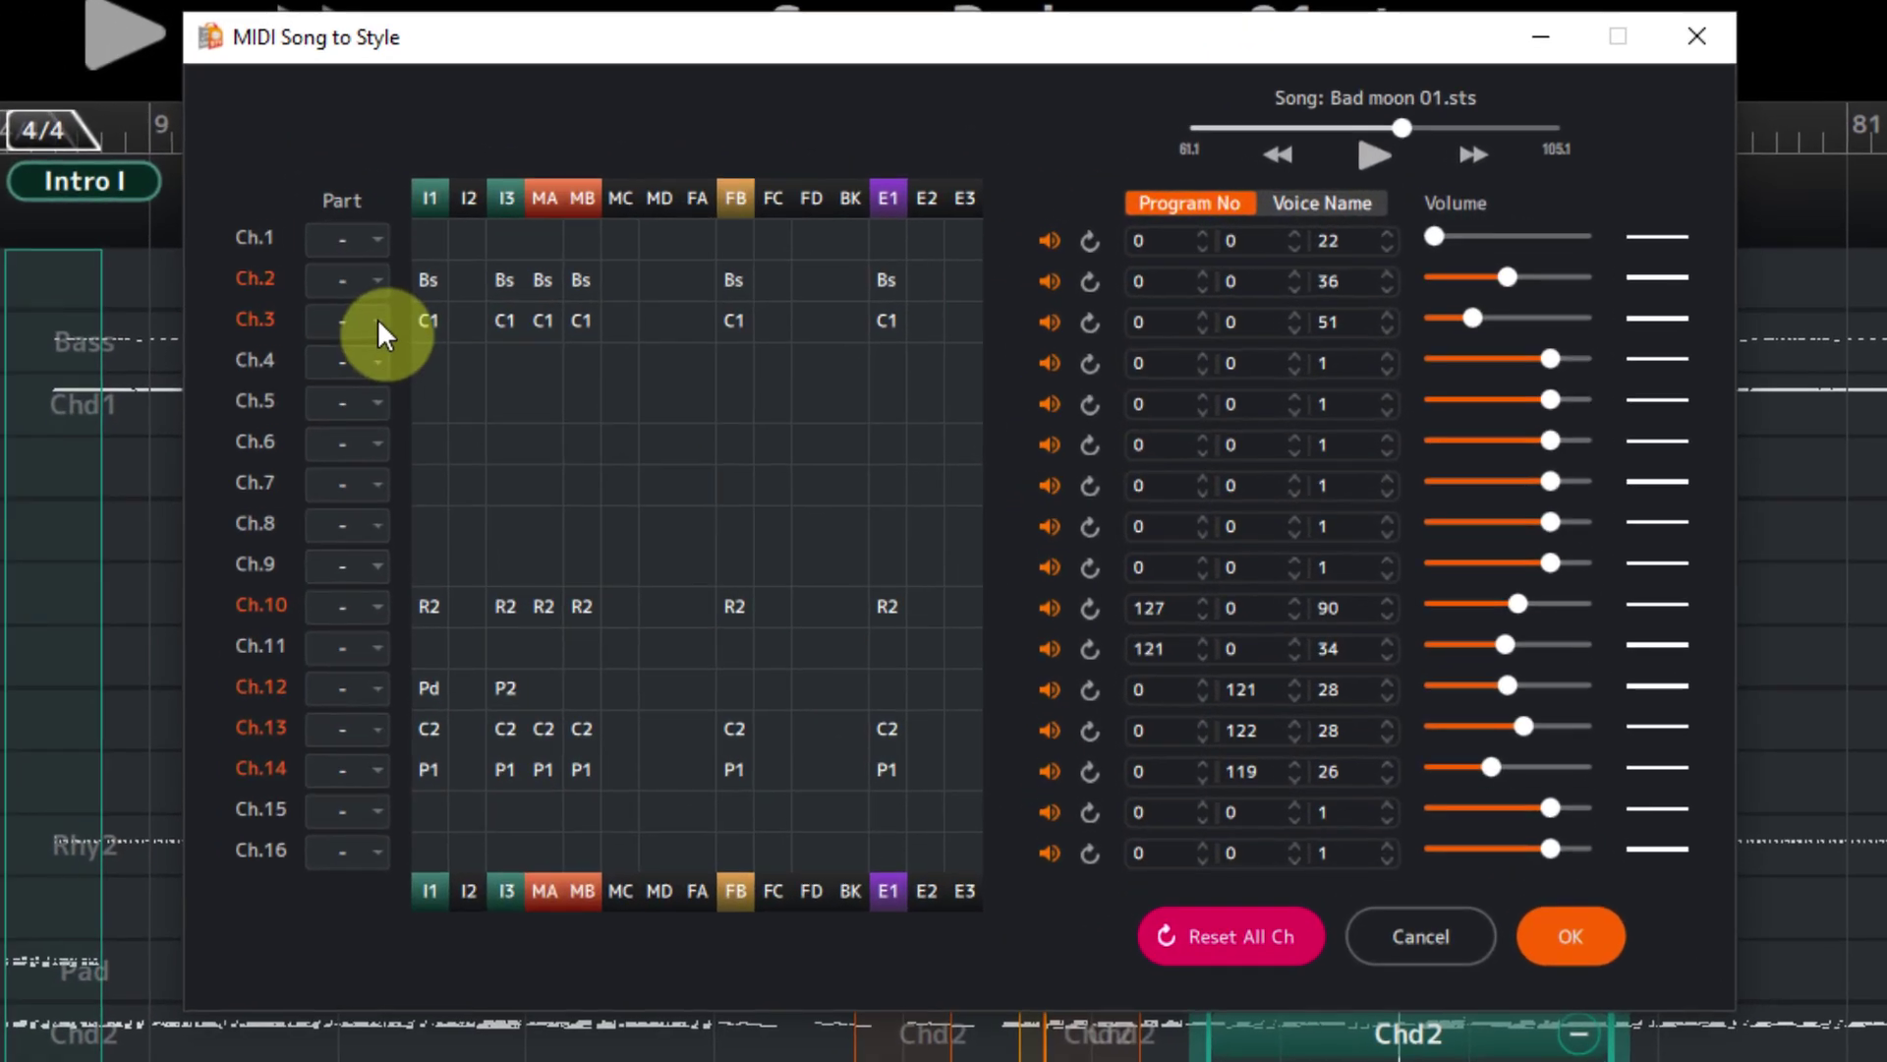
Map channel 3 to Pad and channel 14 to Chd1 in the part grid and apply
click(378, 318)
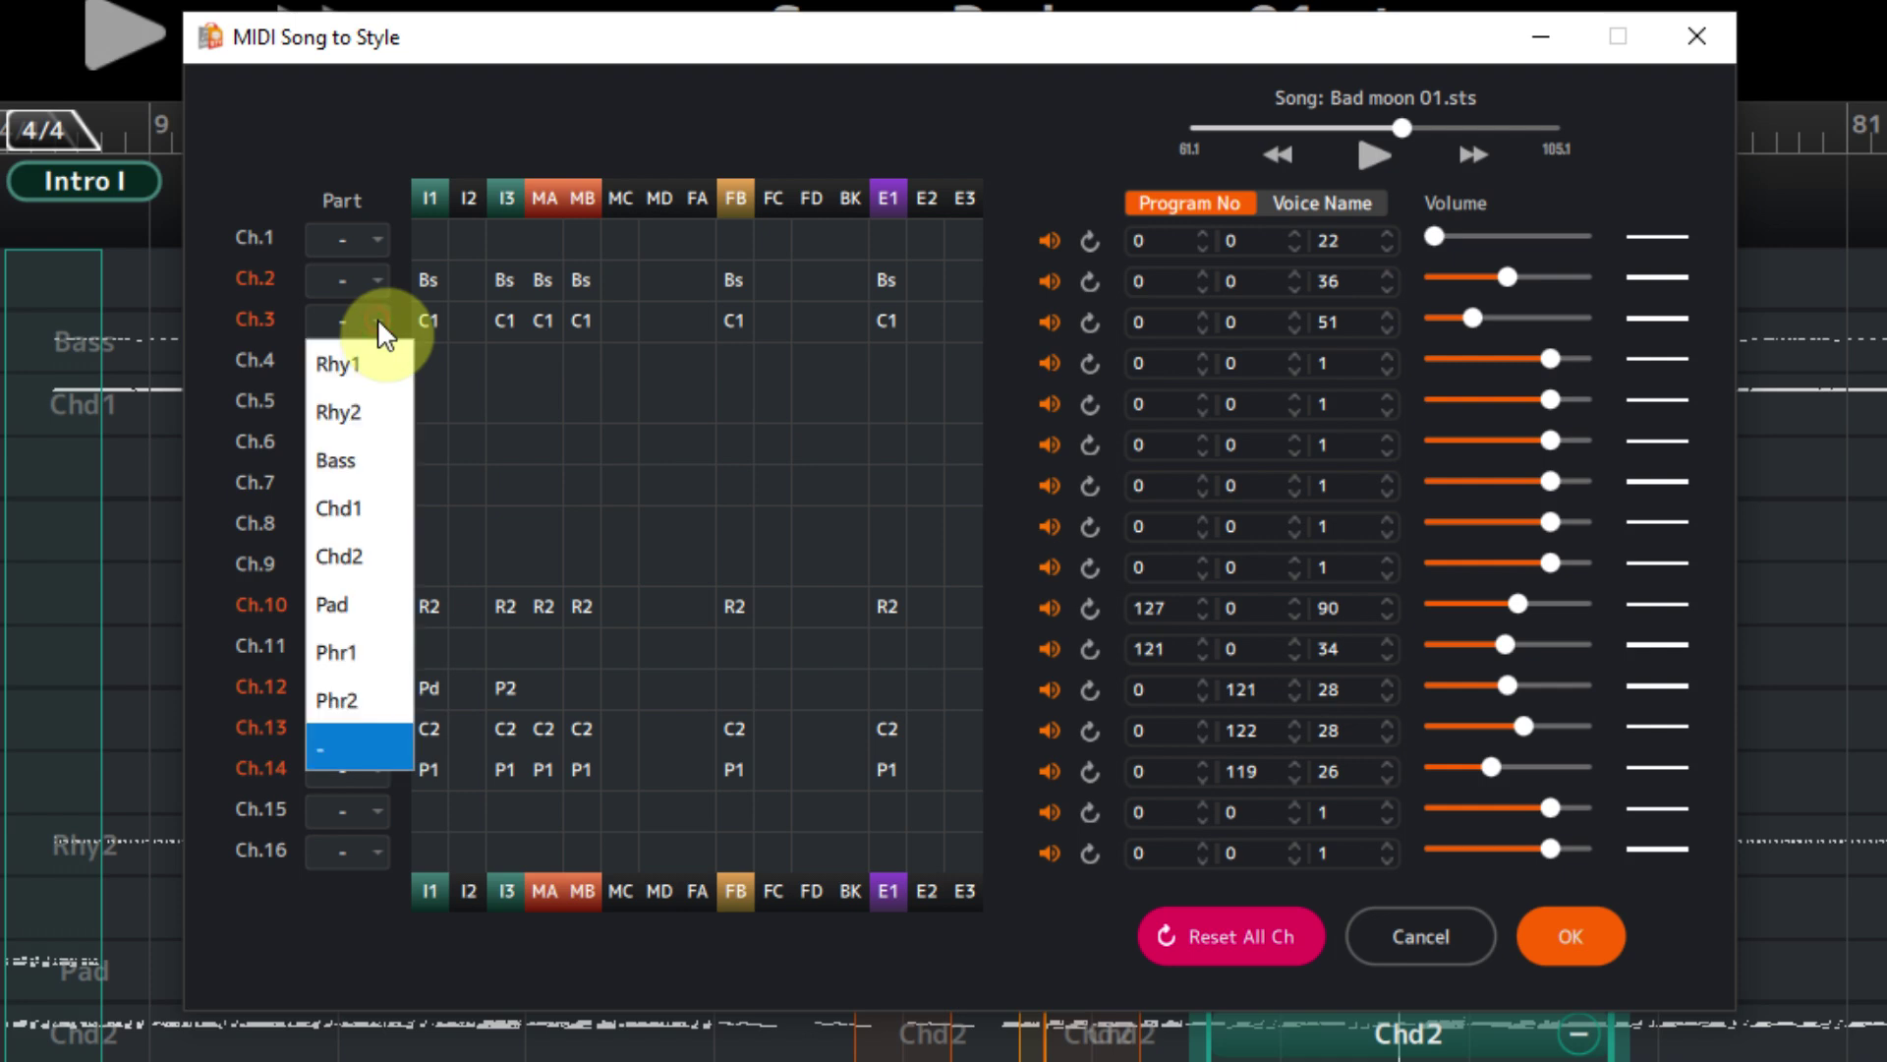
click(346, 605)
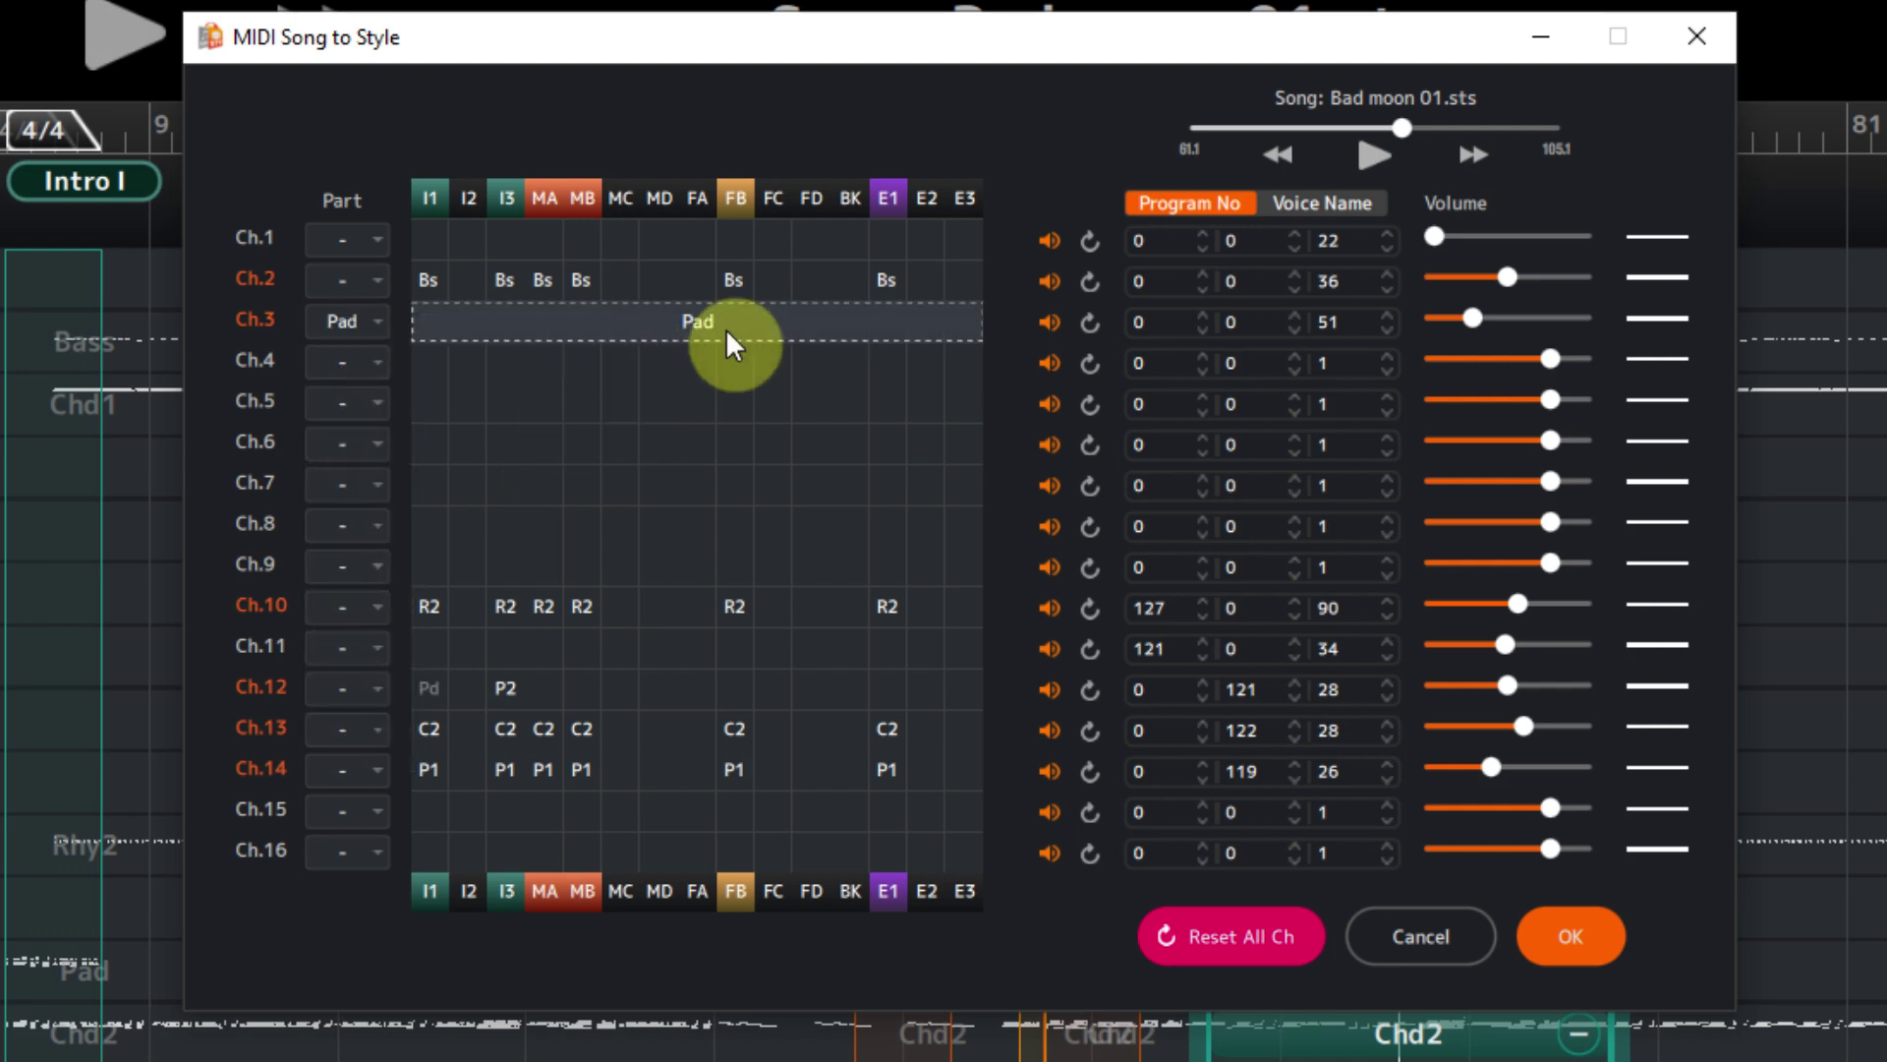
click(375, 769)
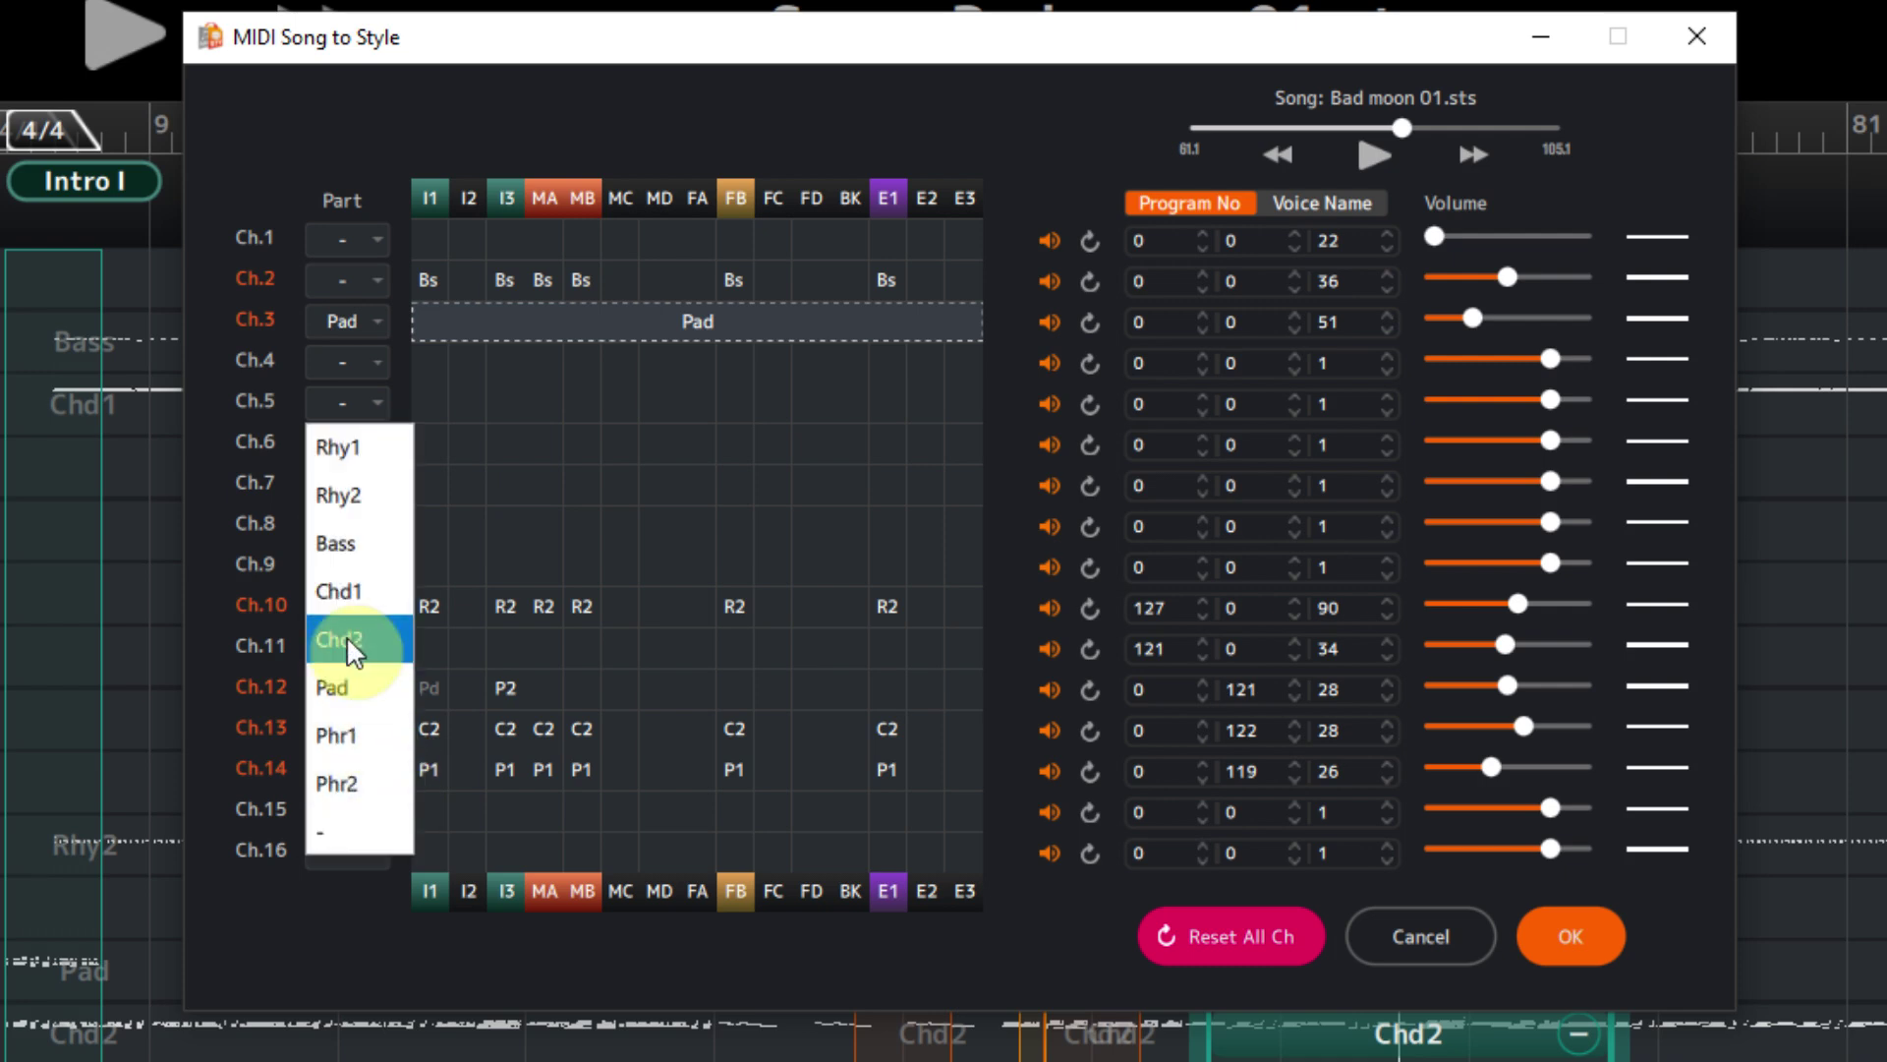
click(340, 589)
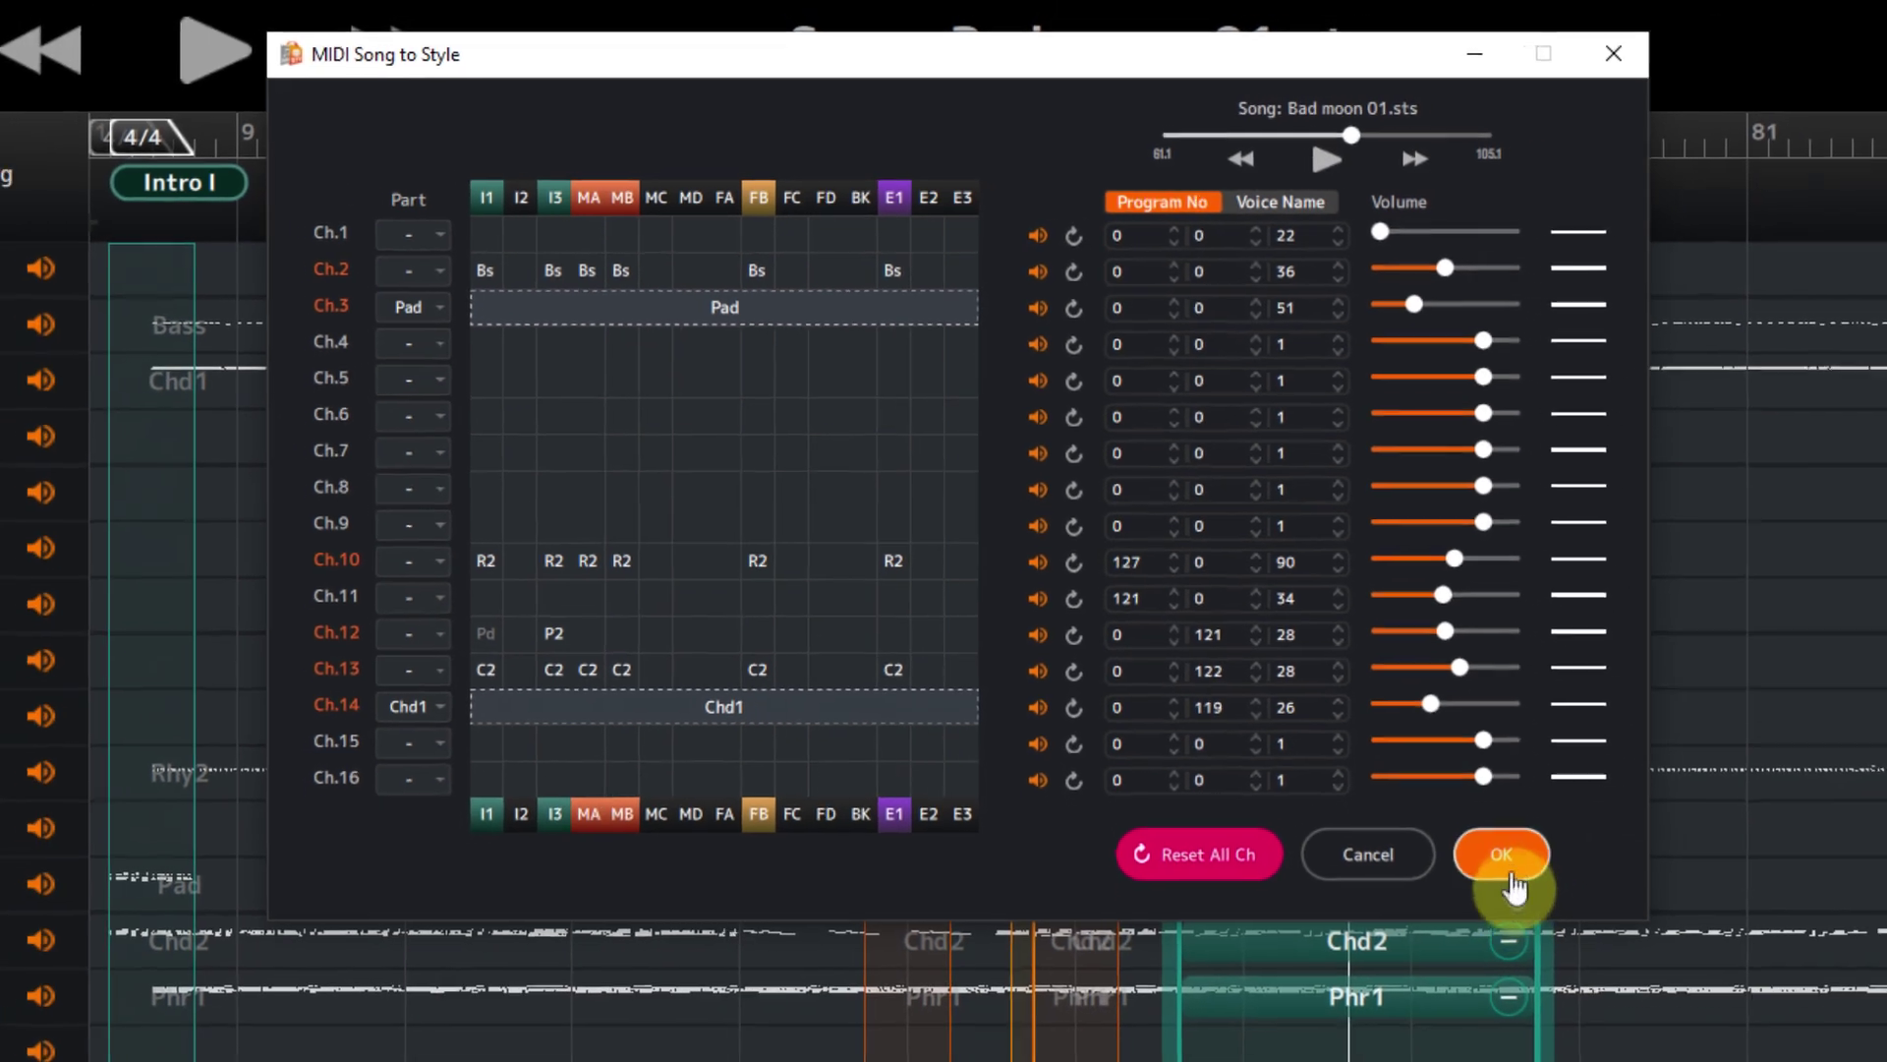
click(1573, 949)
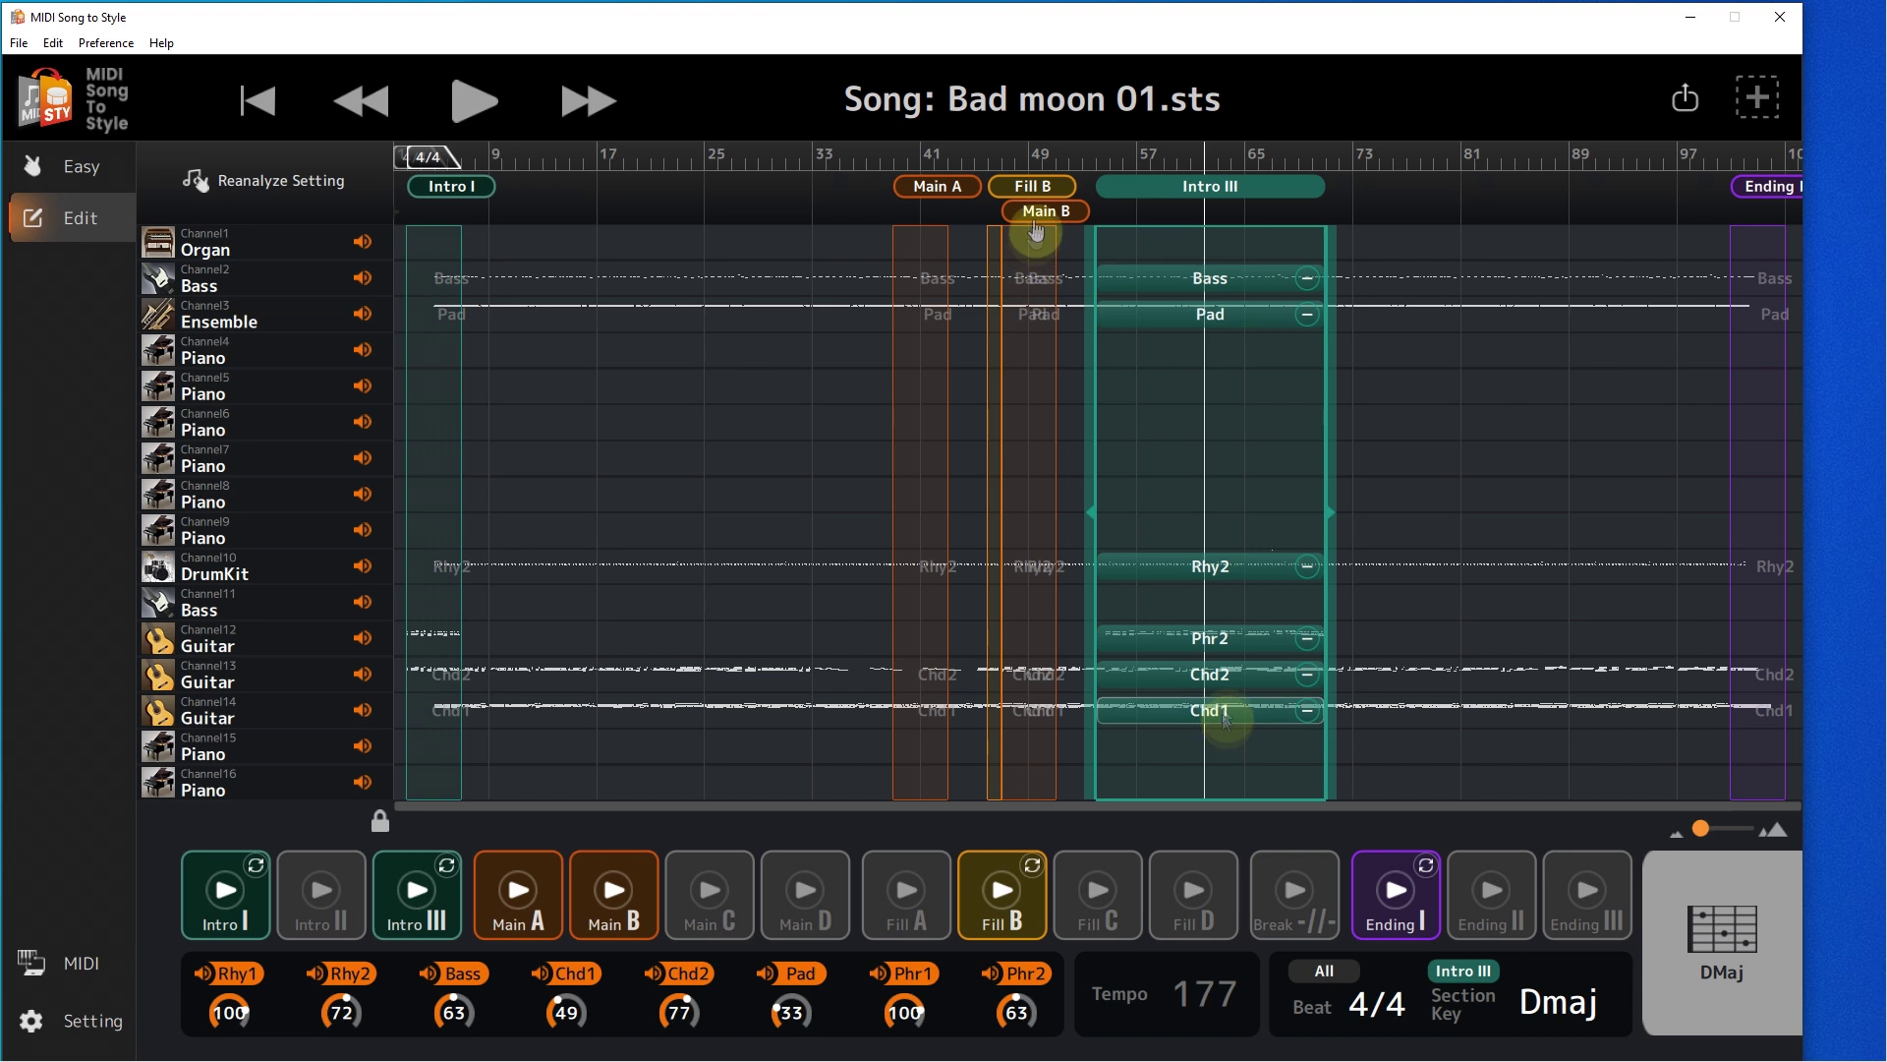
Save the style to the instrument under the name 'bad moon 01'
click(940, 189)
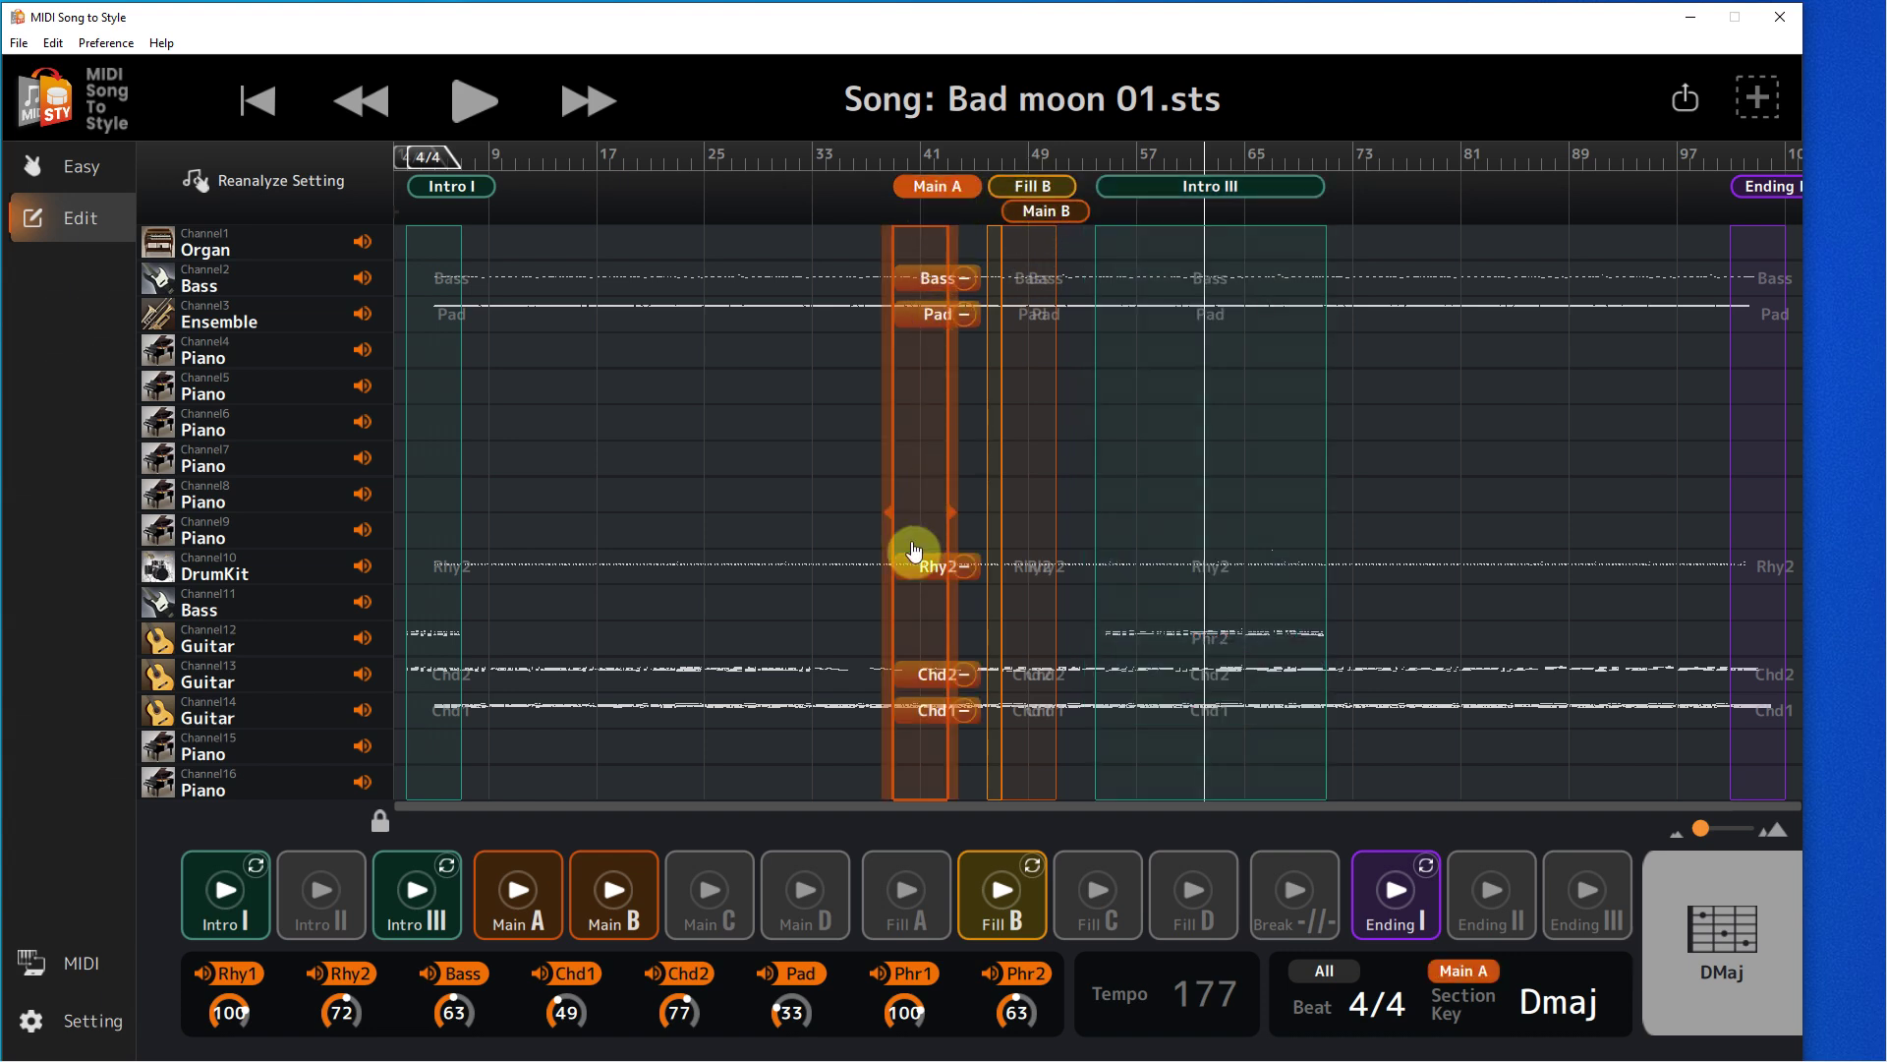
click(1651, 270)
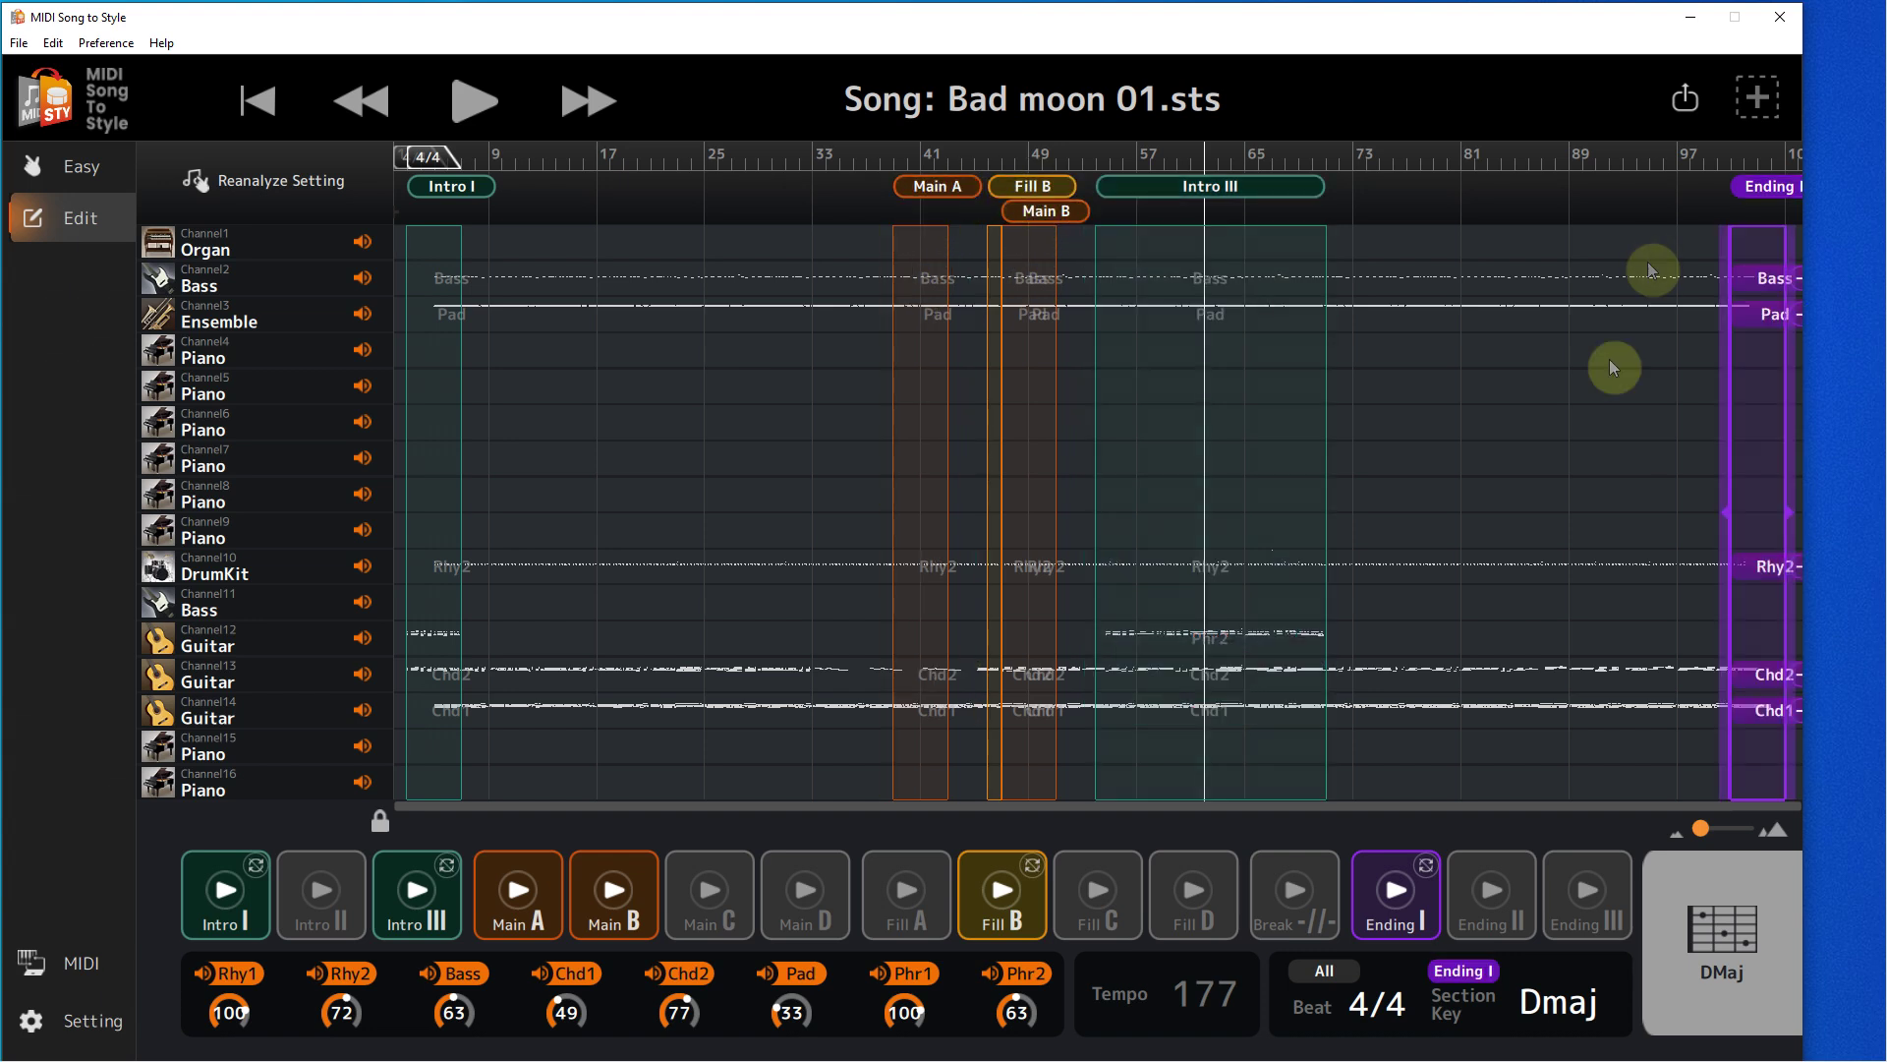
click(1685, 103)
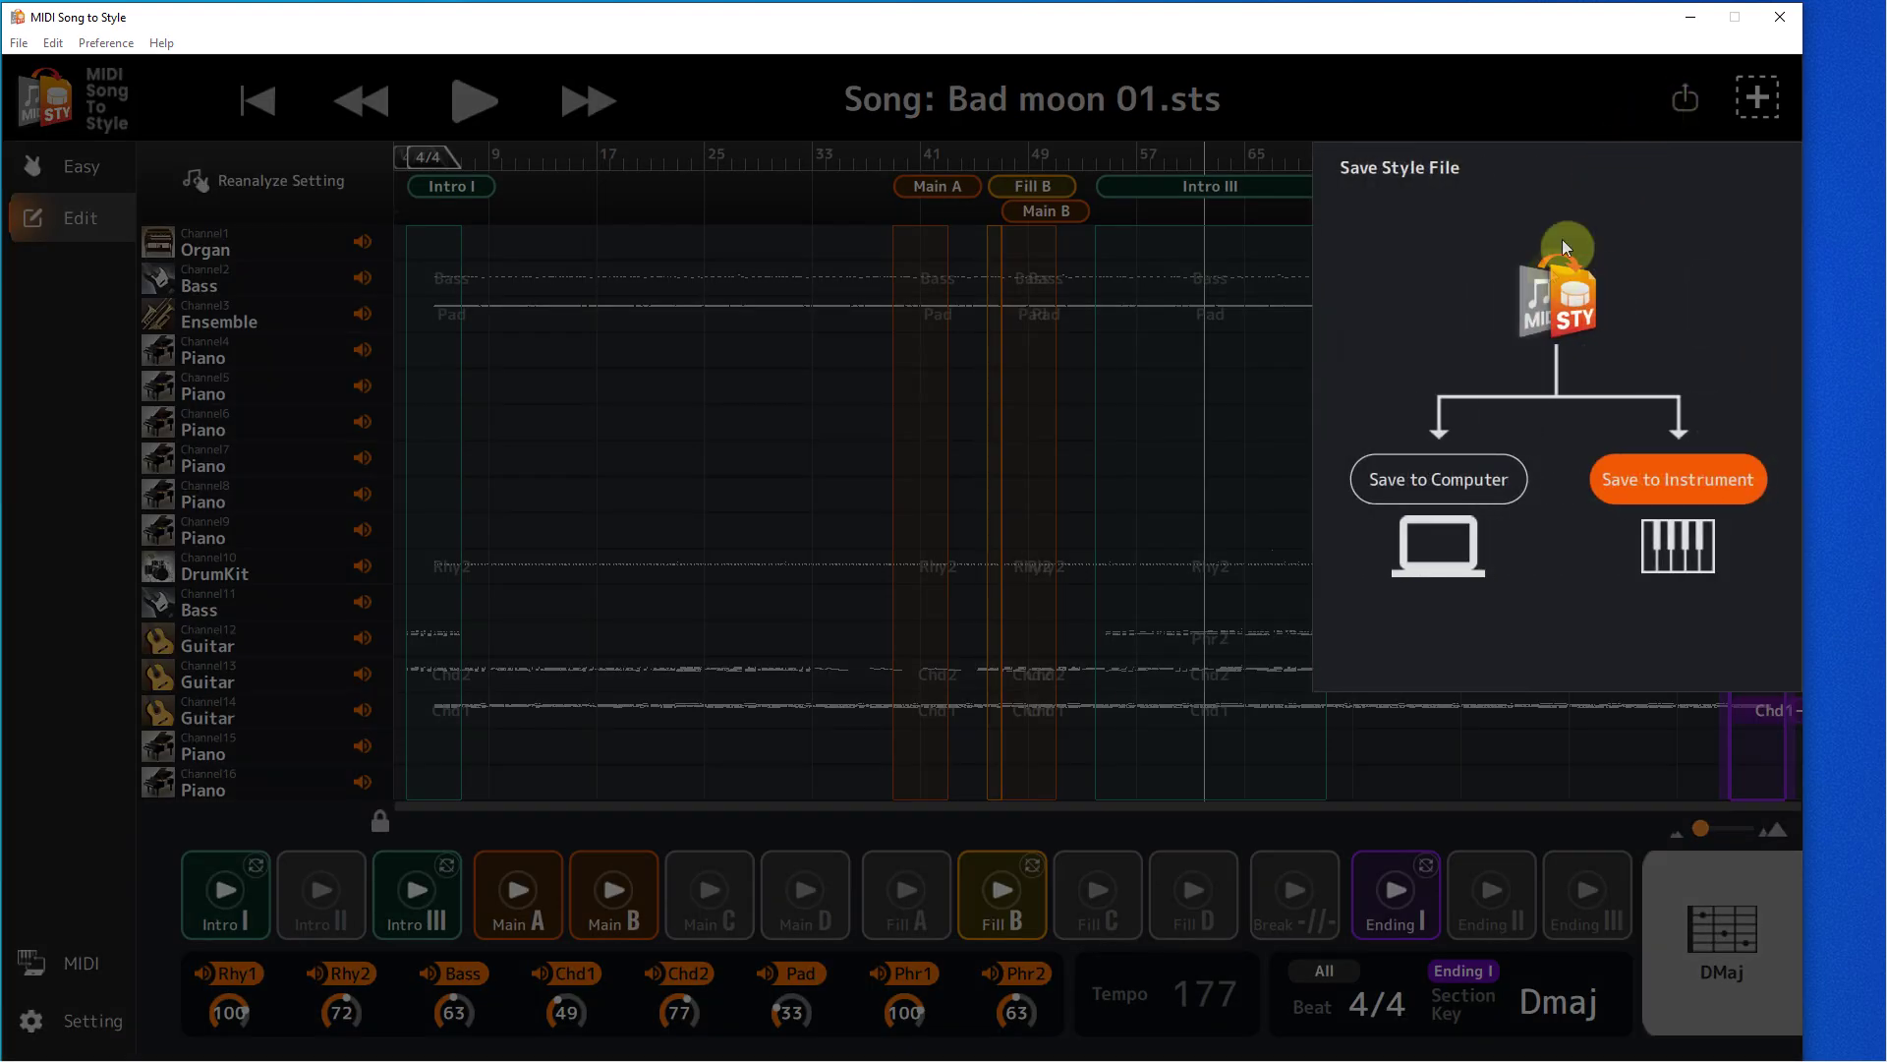
click(1661, 486)
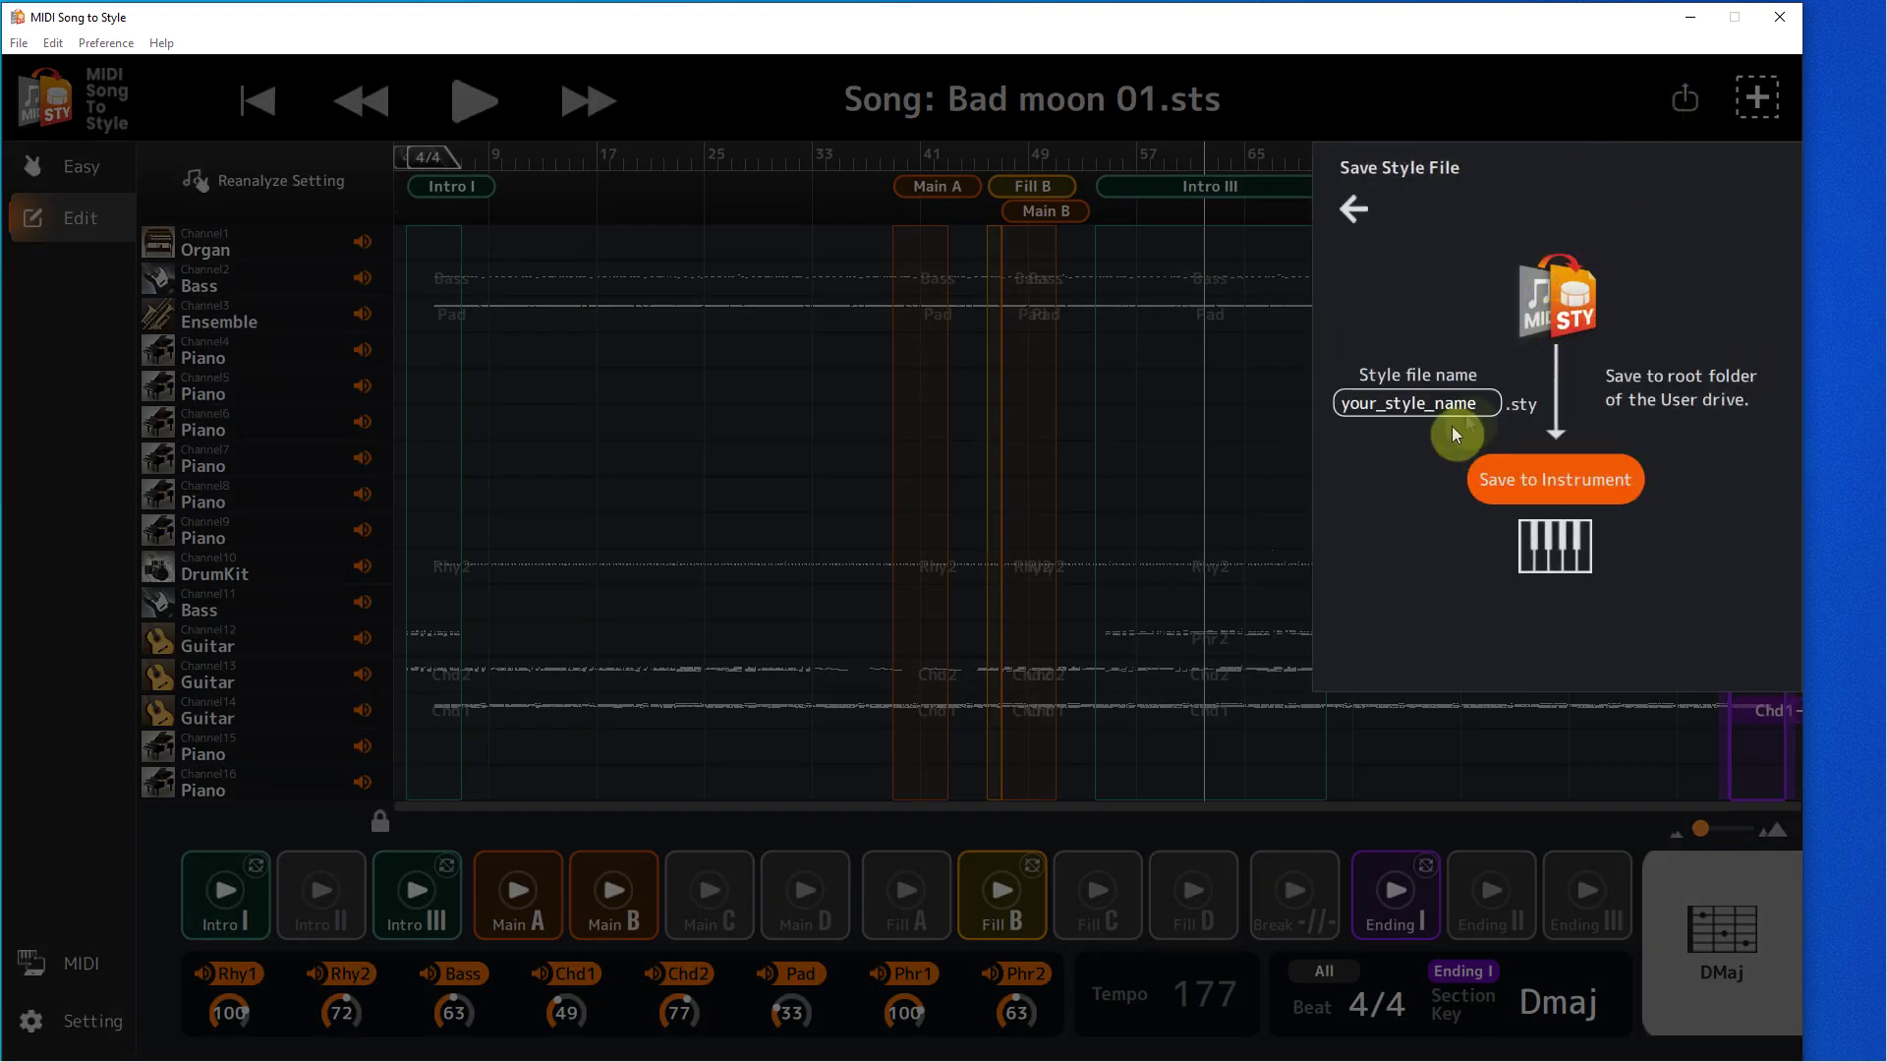
drag(1482, 403, 1213, 407)
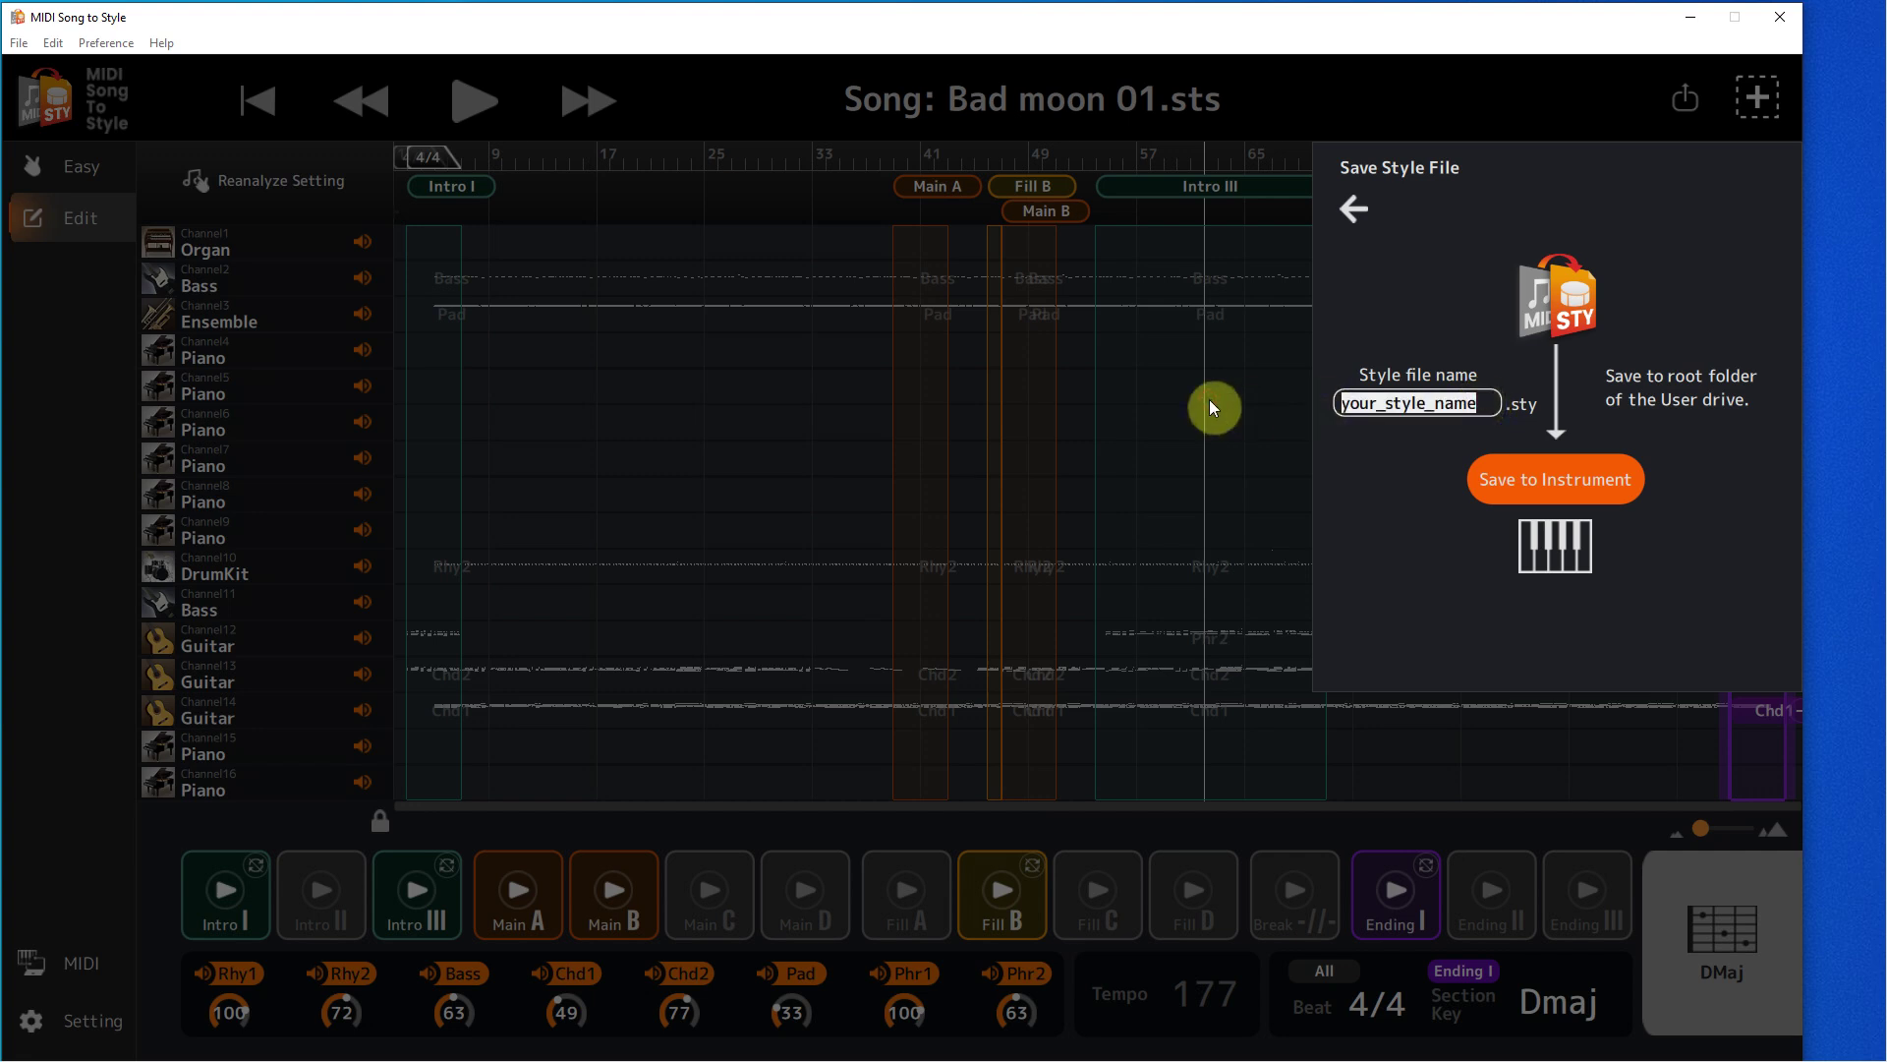
text(bad moon 01)
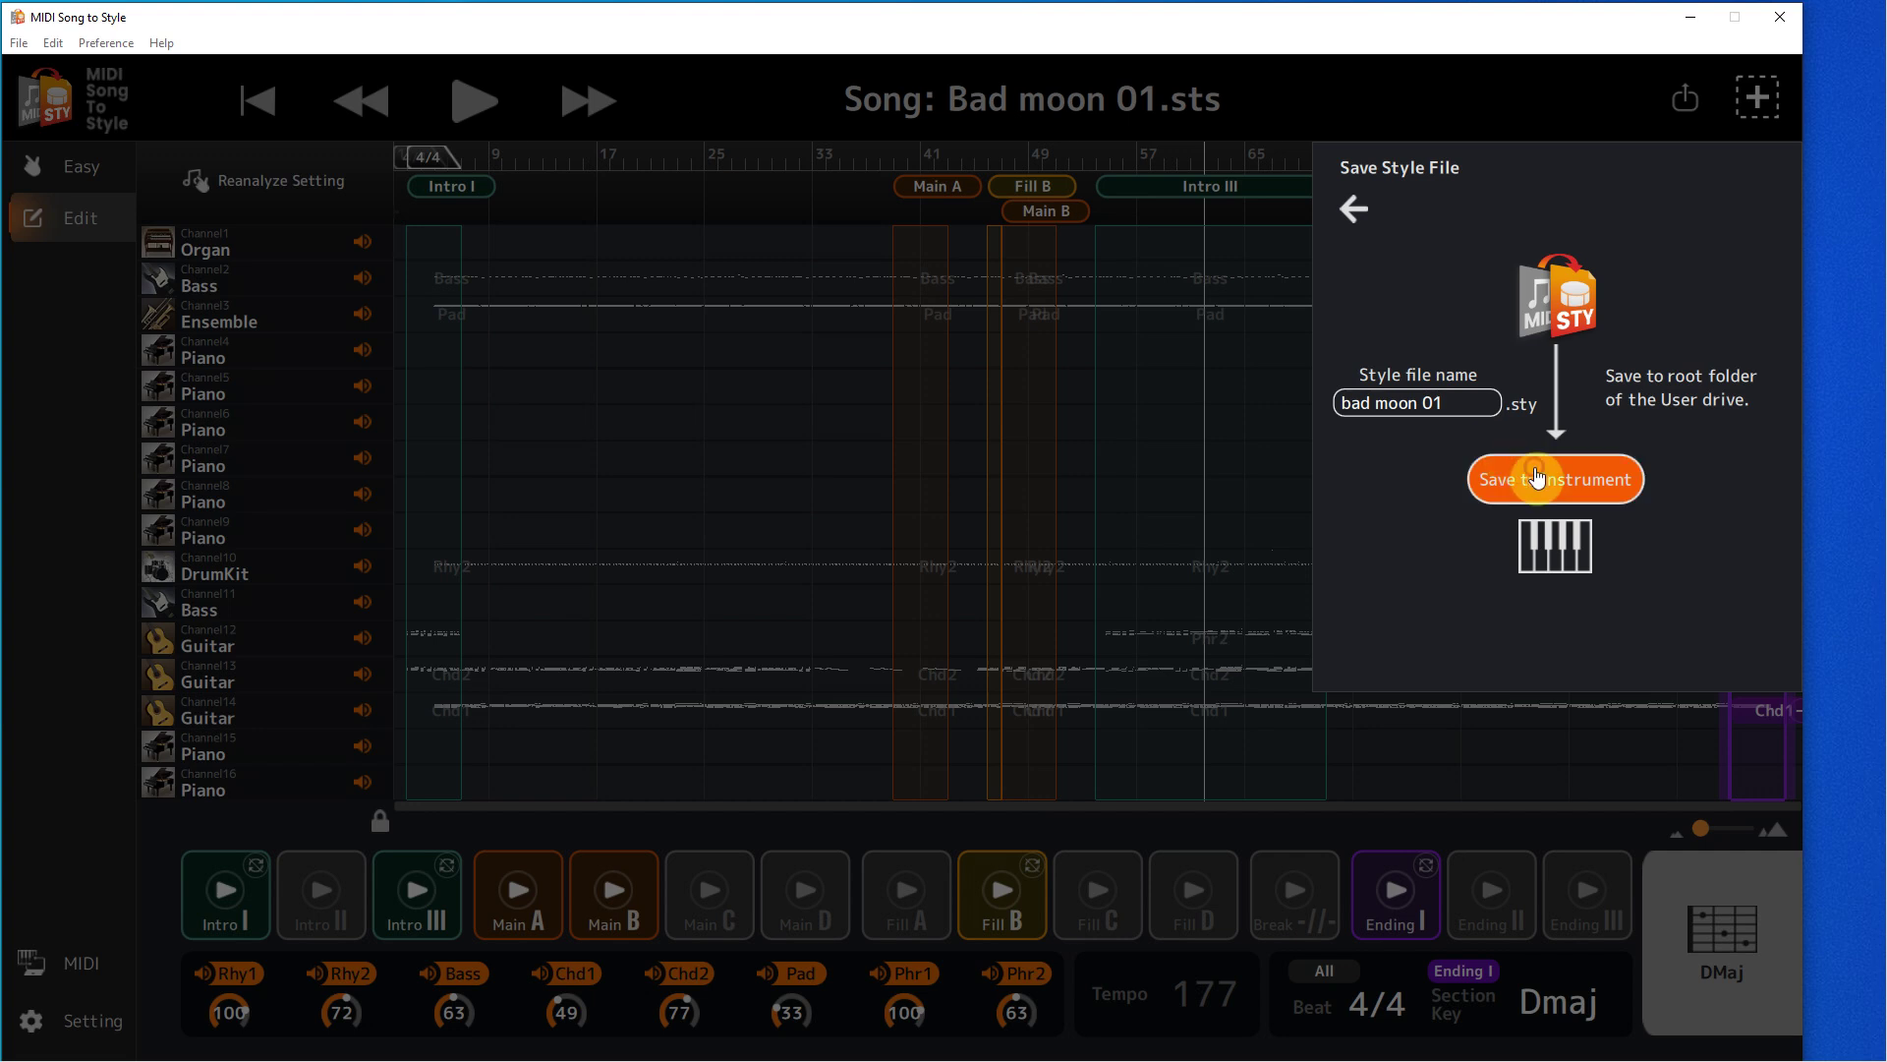
click(1540, 476)
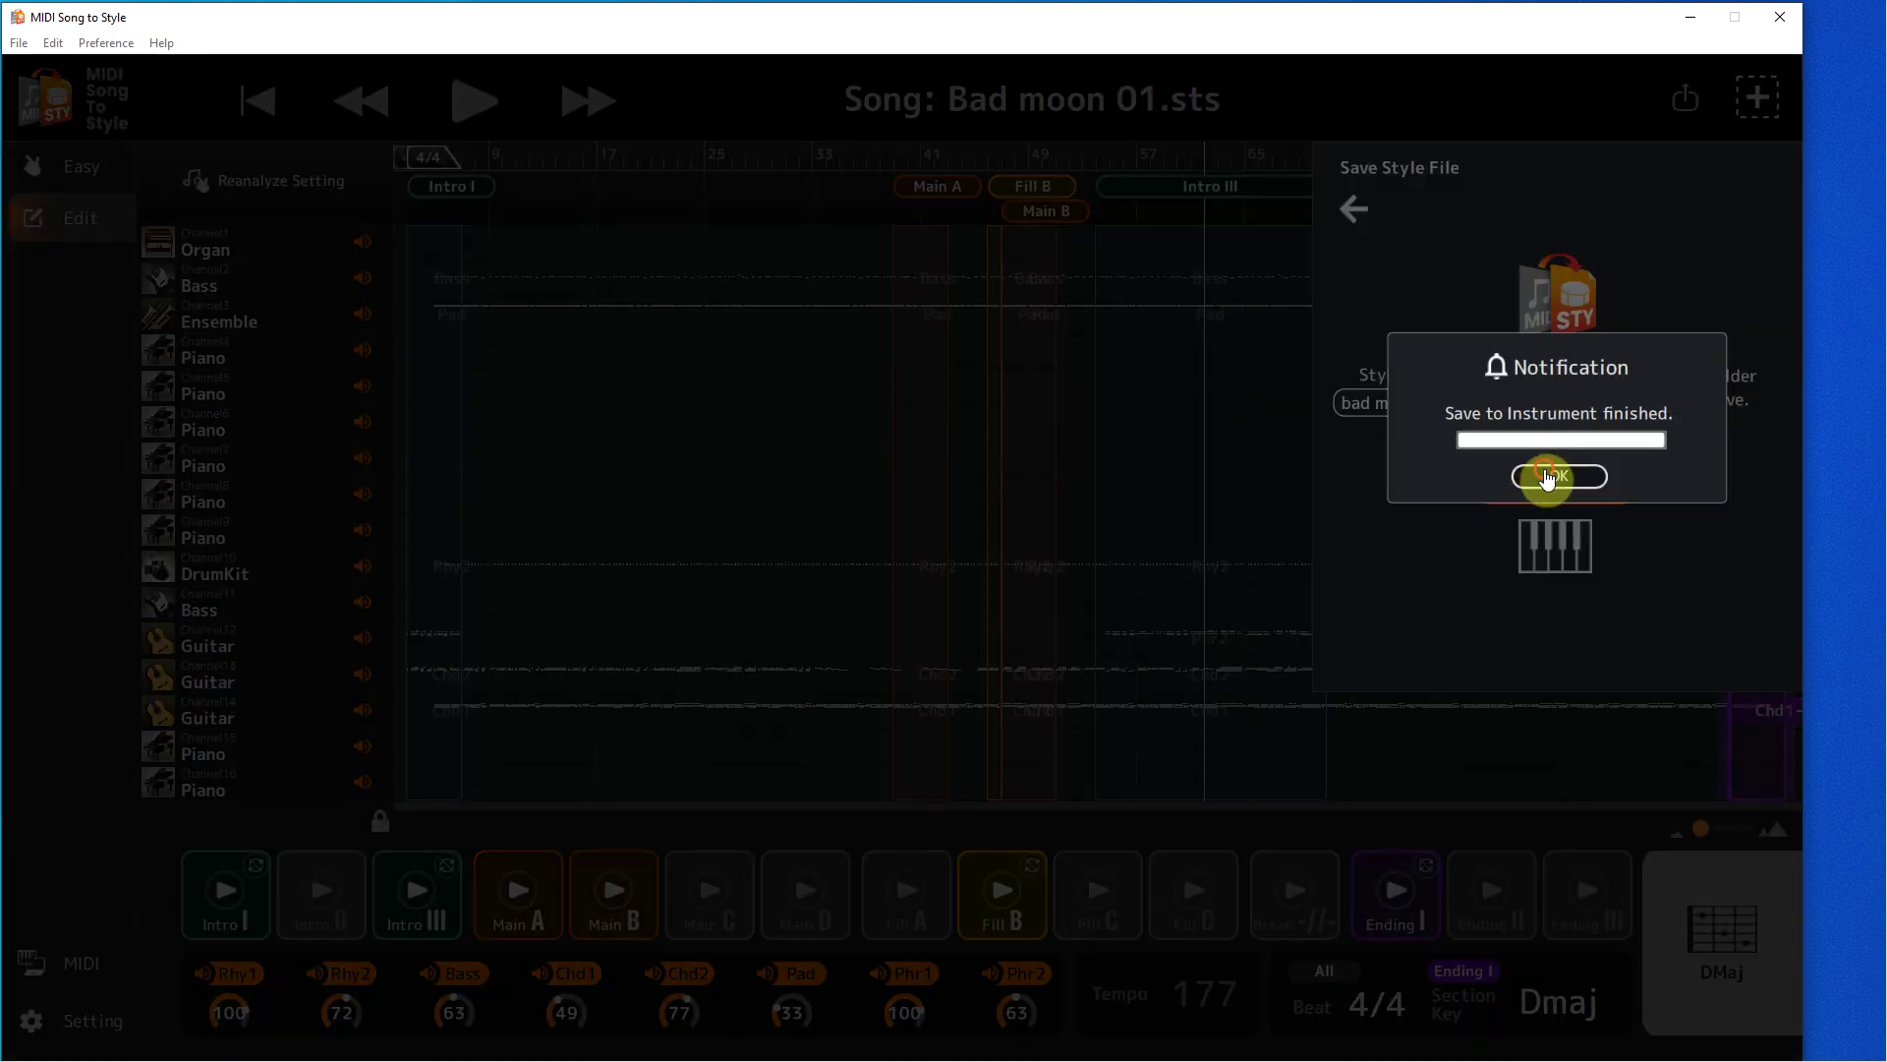
click(1547, 476)
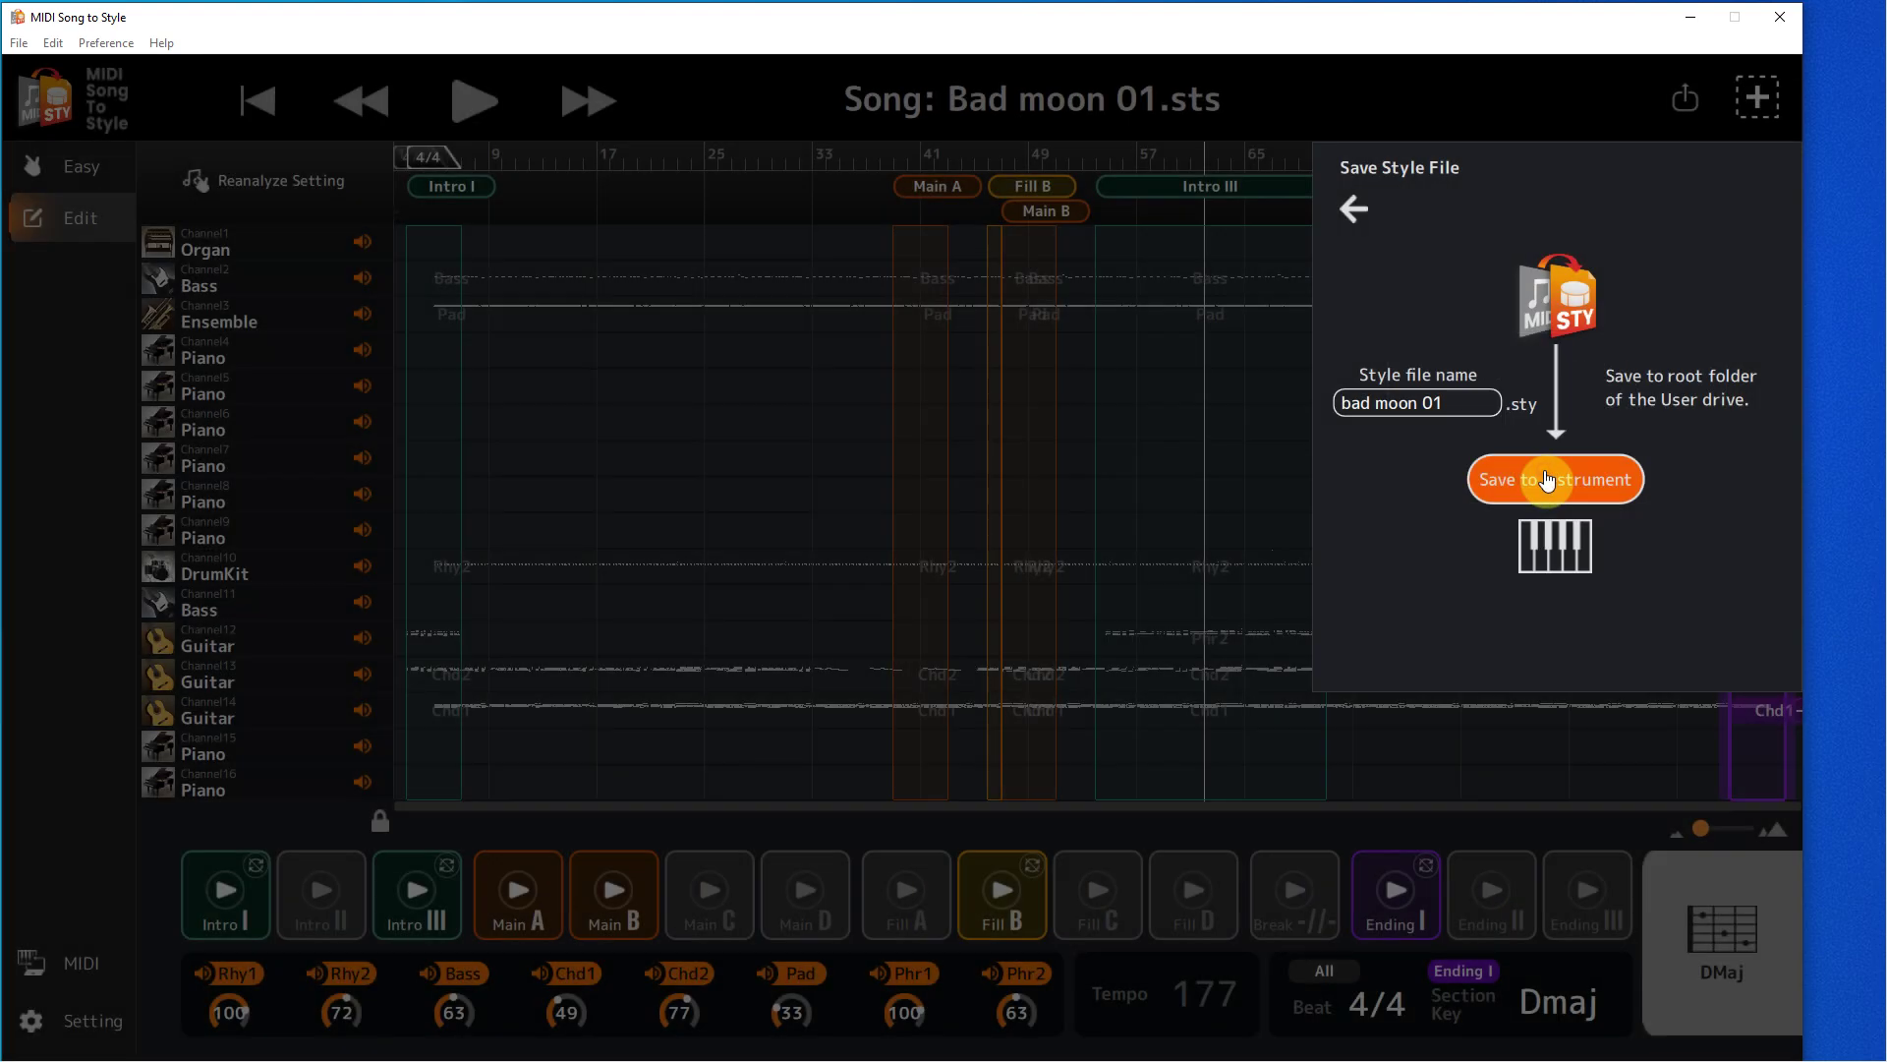
click(1351, 89)
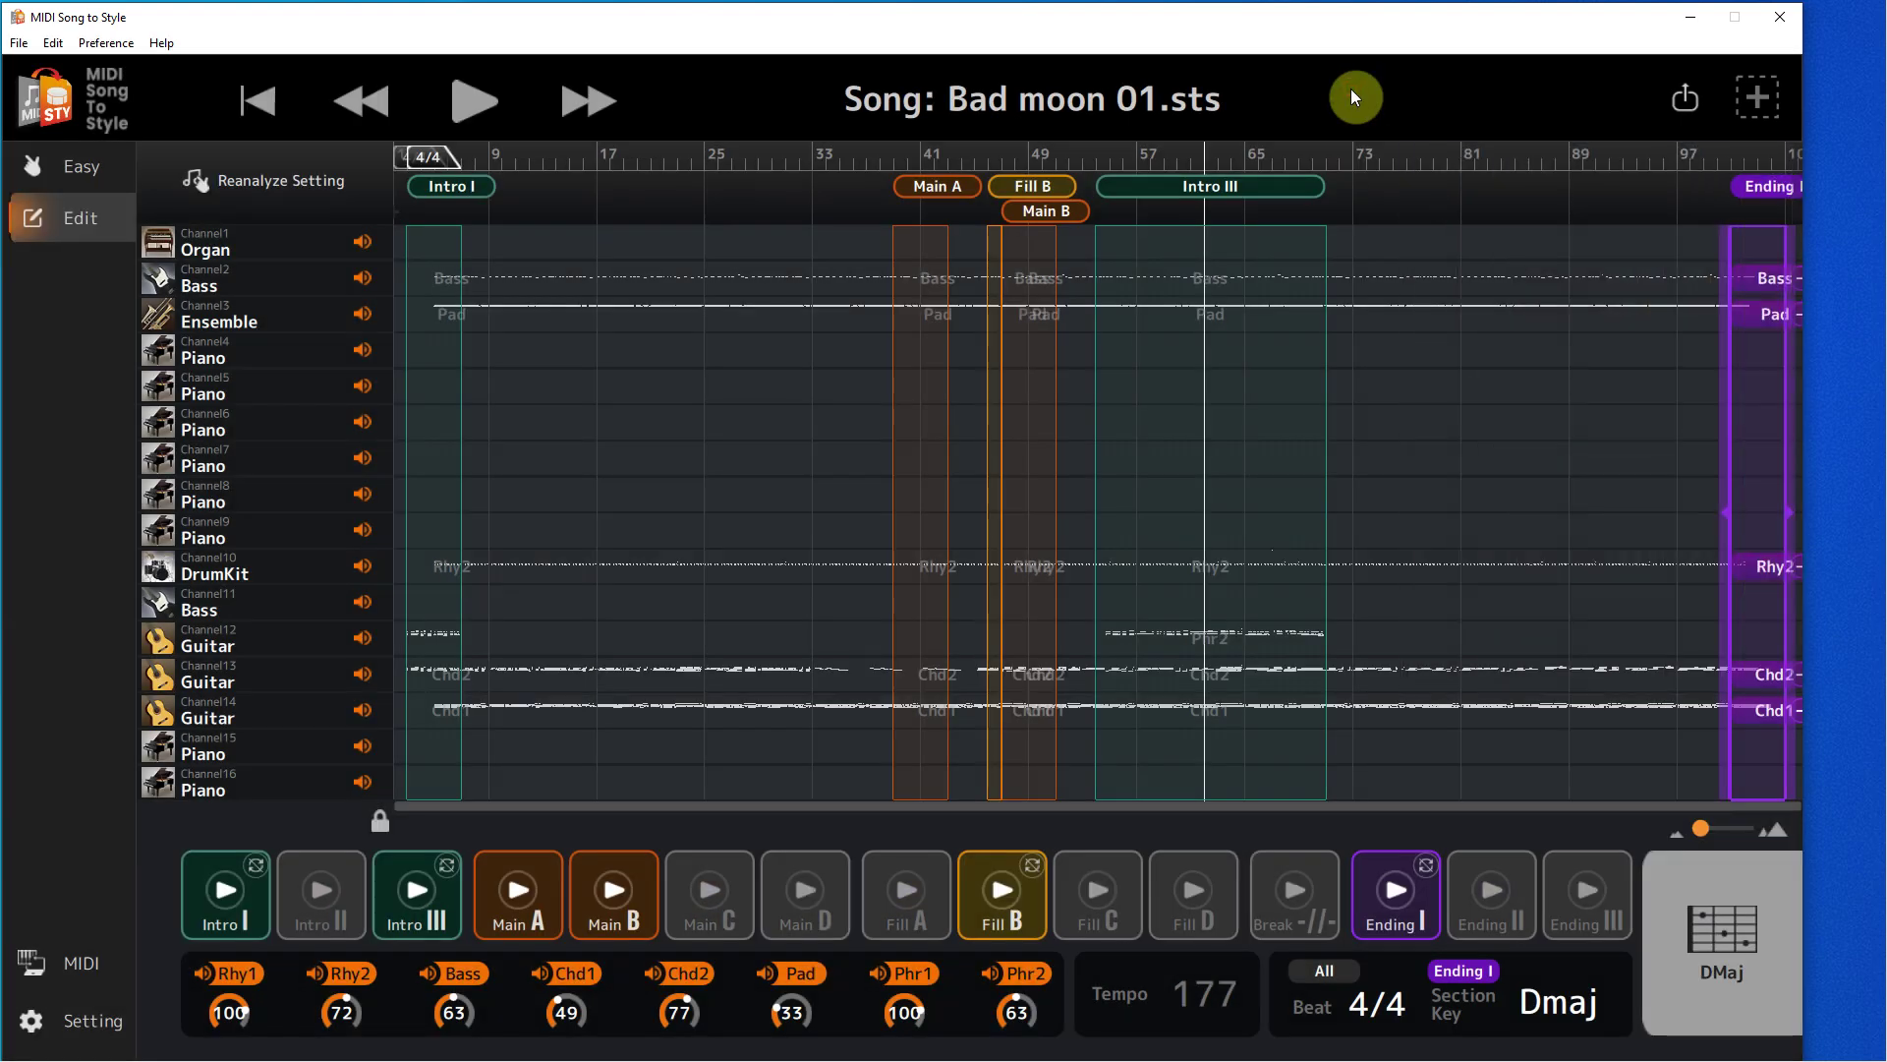
Save the Bad Moon Rising conversion as a project file and acknowledge the completion message
click(19, 43)
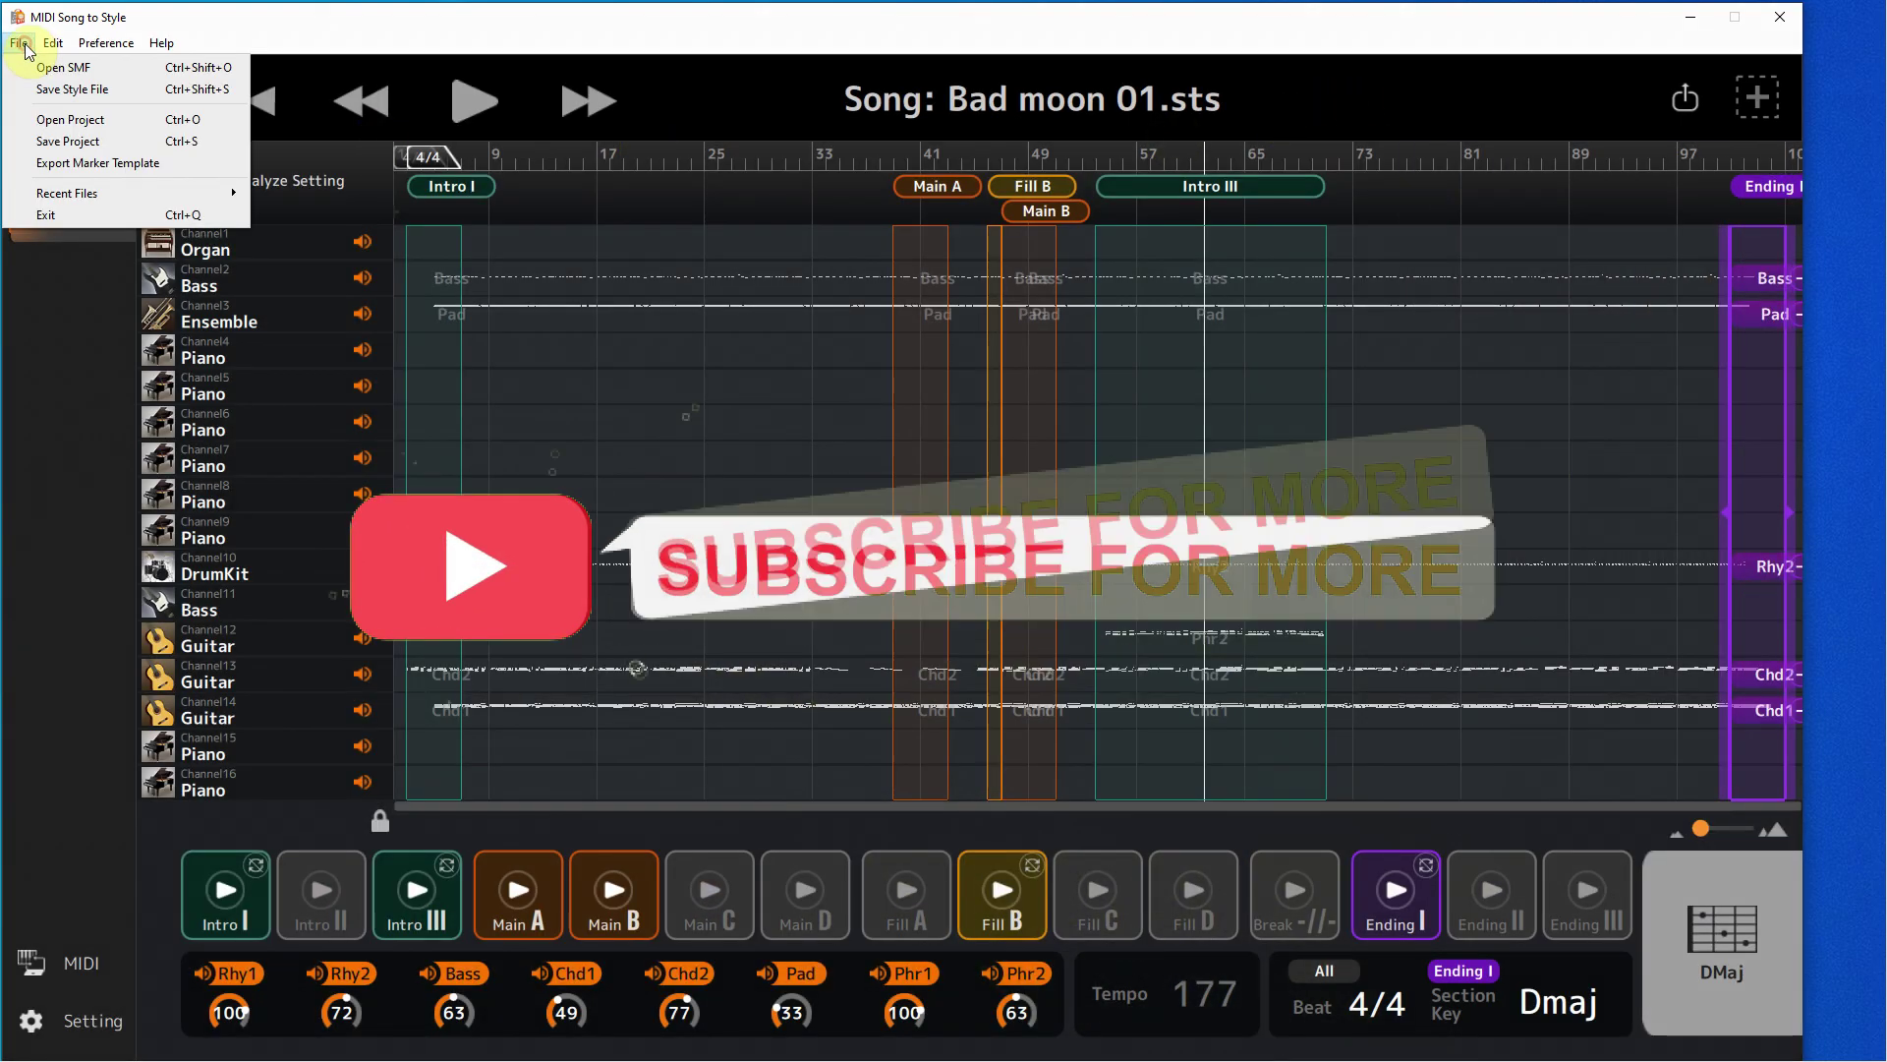
click(80, 145)
click(1011, 704)
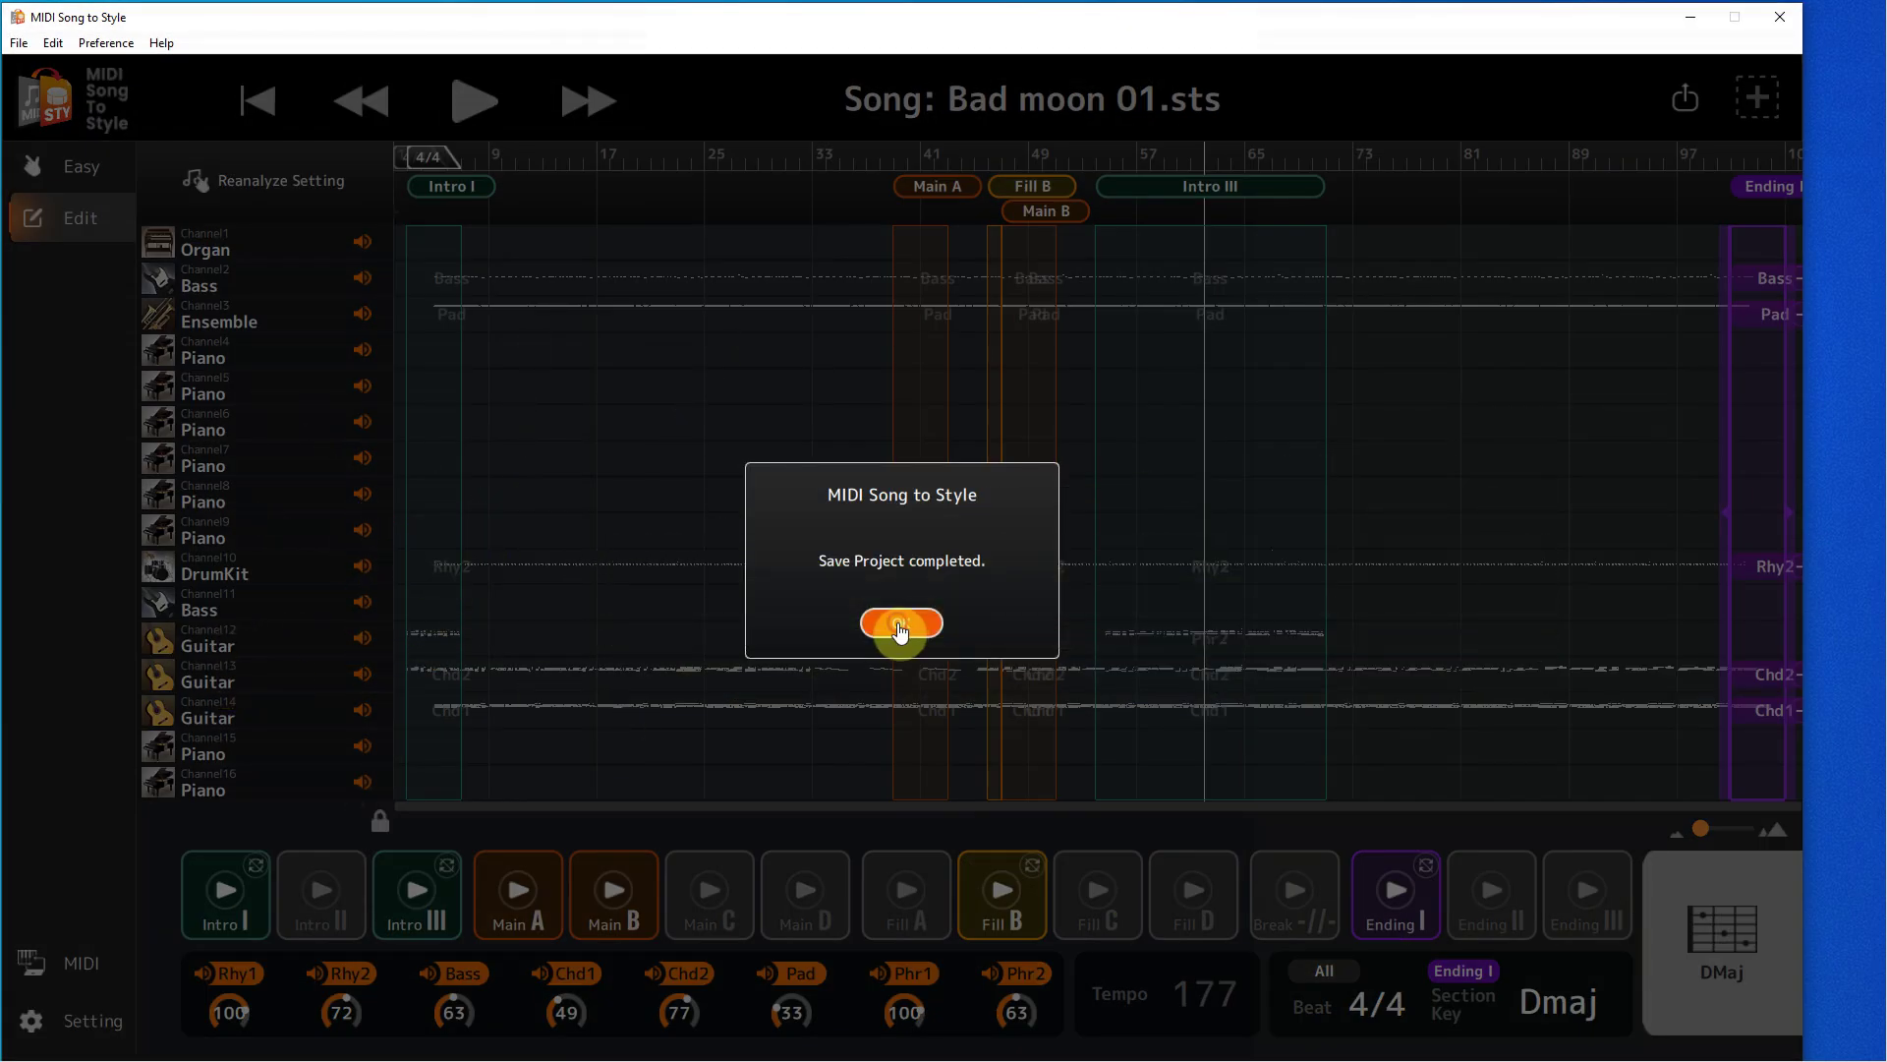
click(897, 632)
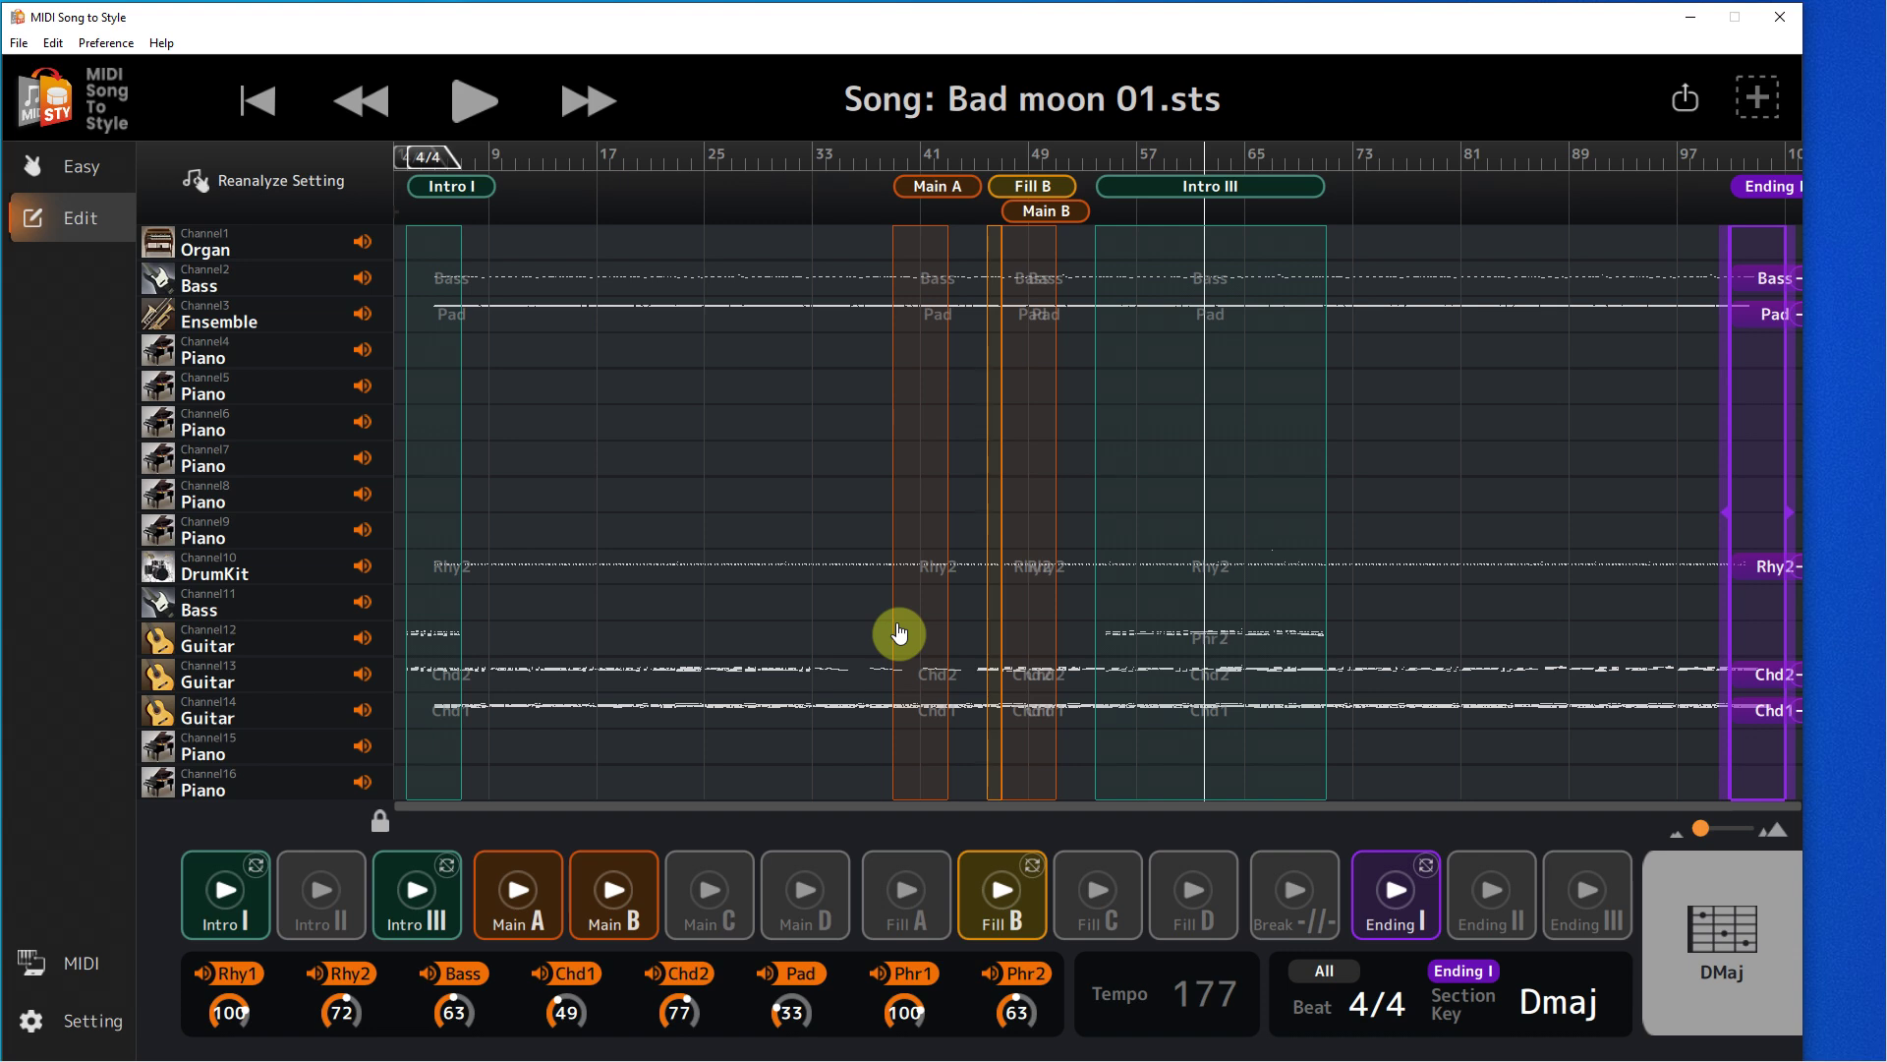